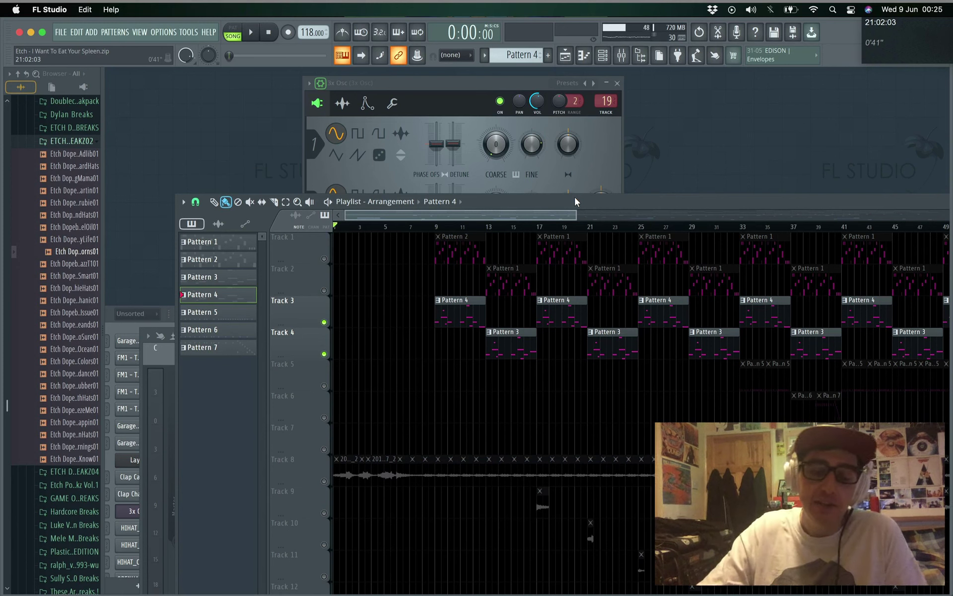
Reactivate all playlist tracks, zoom the playlist out past bar 100 and shrink the track heights so all sixteen tracks fit
{"action": "right_click", "coordinate": [324, 258]}
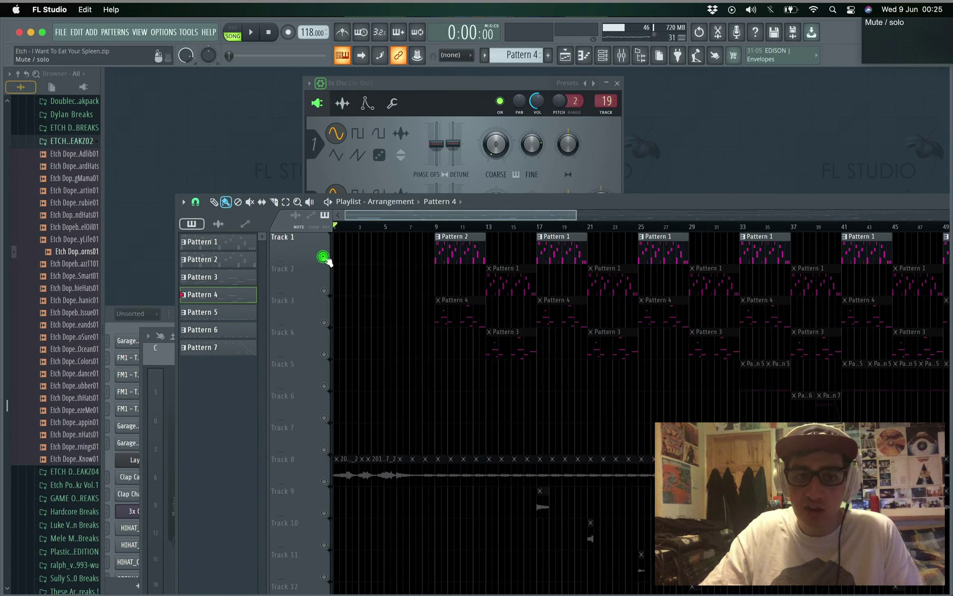
{"action": "right_click", "coordinate": [324, 257]}
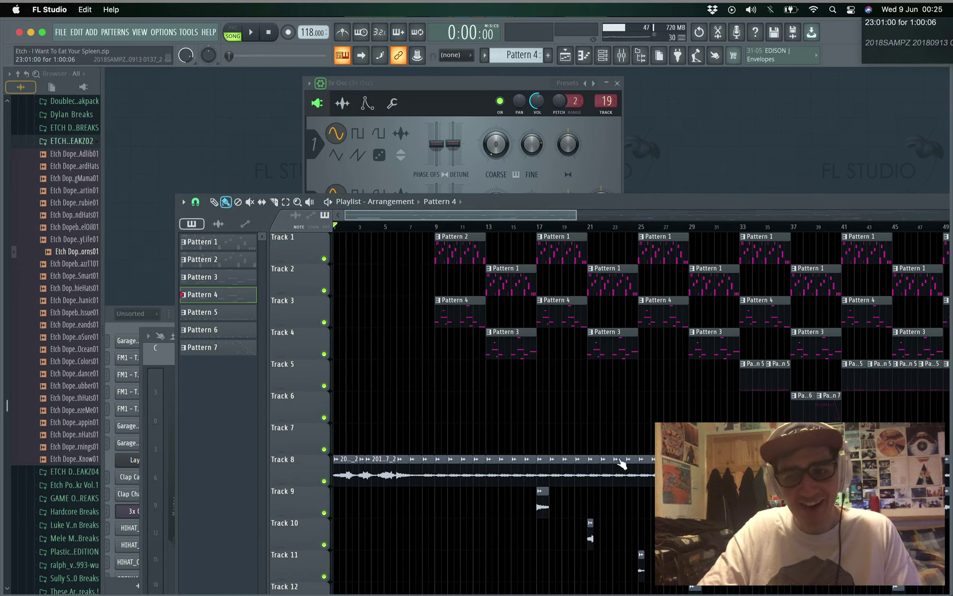
{"action": "double_click", "coordinate": [625, 204]}
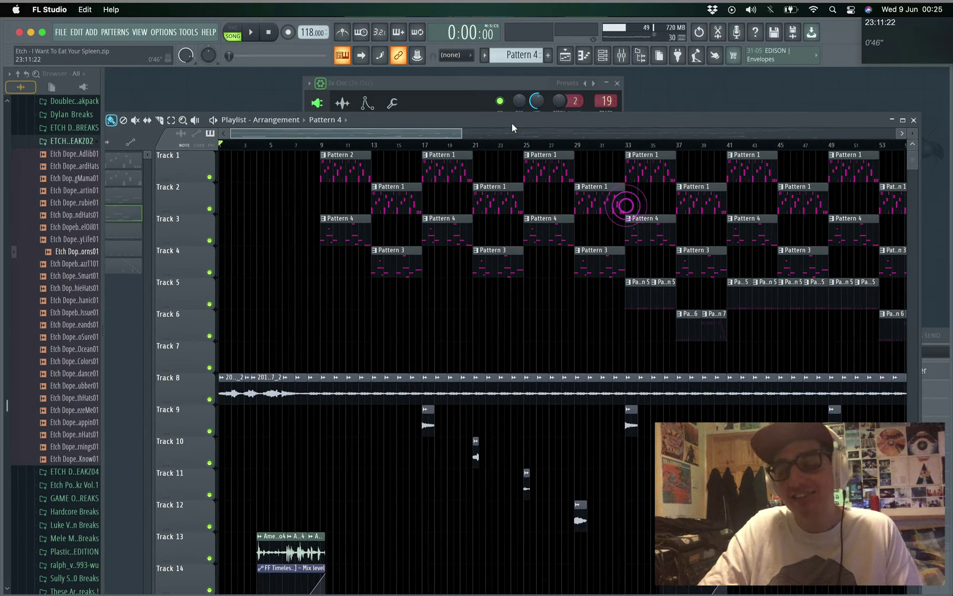
{"action": "left_click_drag", "start_coordinate": [444, 118], "coordinate": [661, 154]}
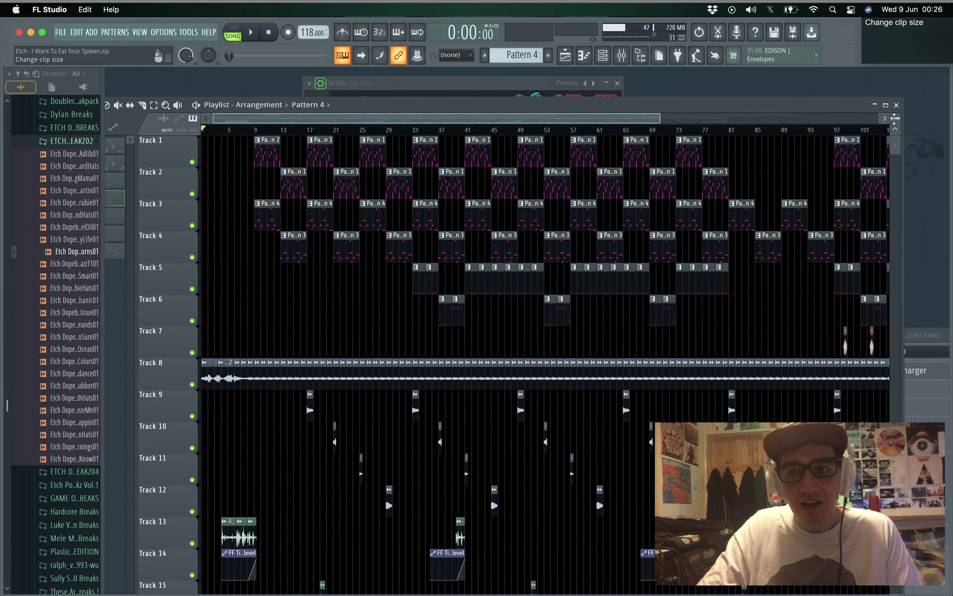
{"action": "left_click_drag", "start_coordinate": [895, 118], "coordinate": [895, 108]}
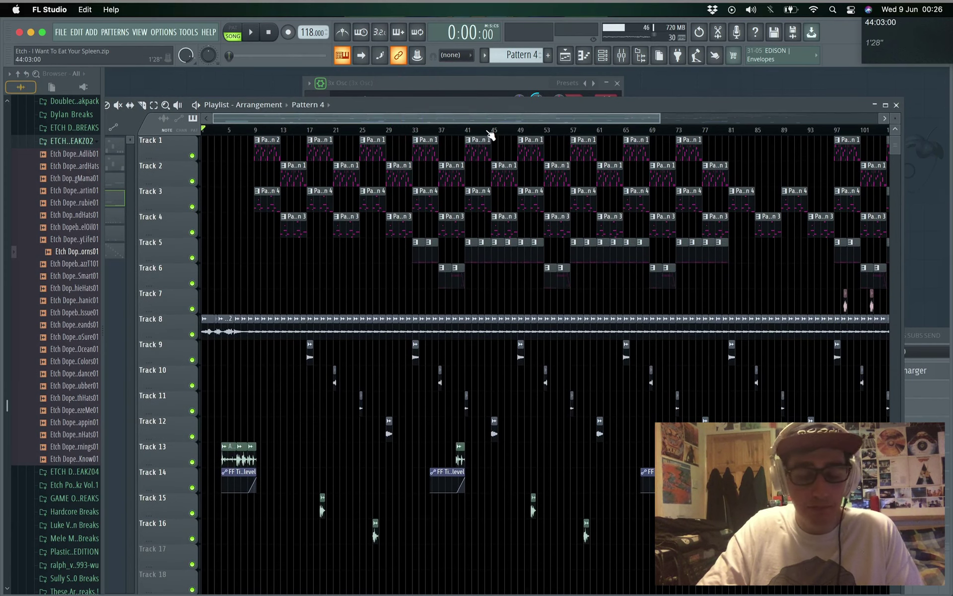
Play the full arrangement from the beginning and stop playback after listening
{"action": "key", "text": "space"}
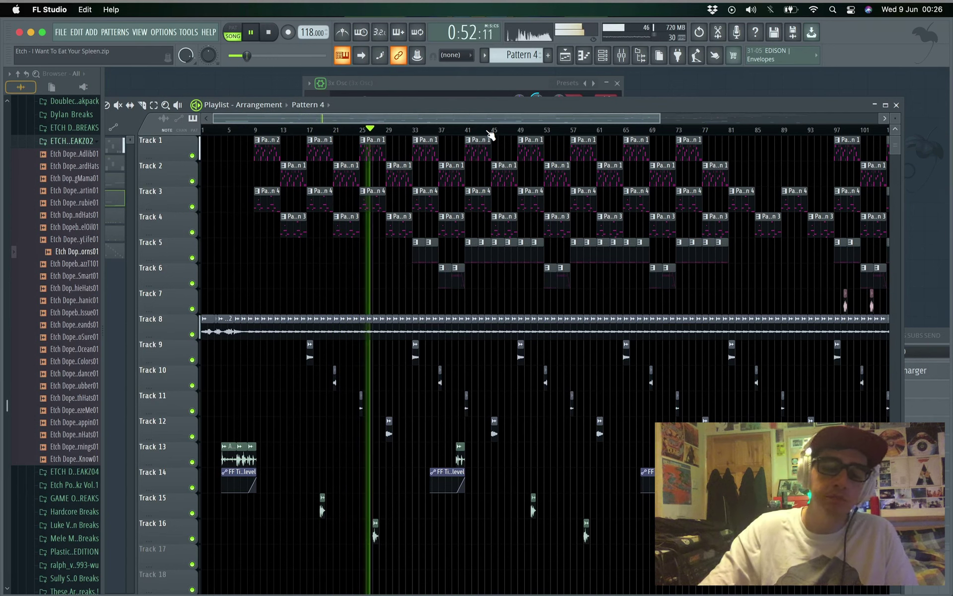
{"action": "key", "text": "space"}
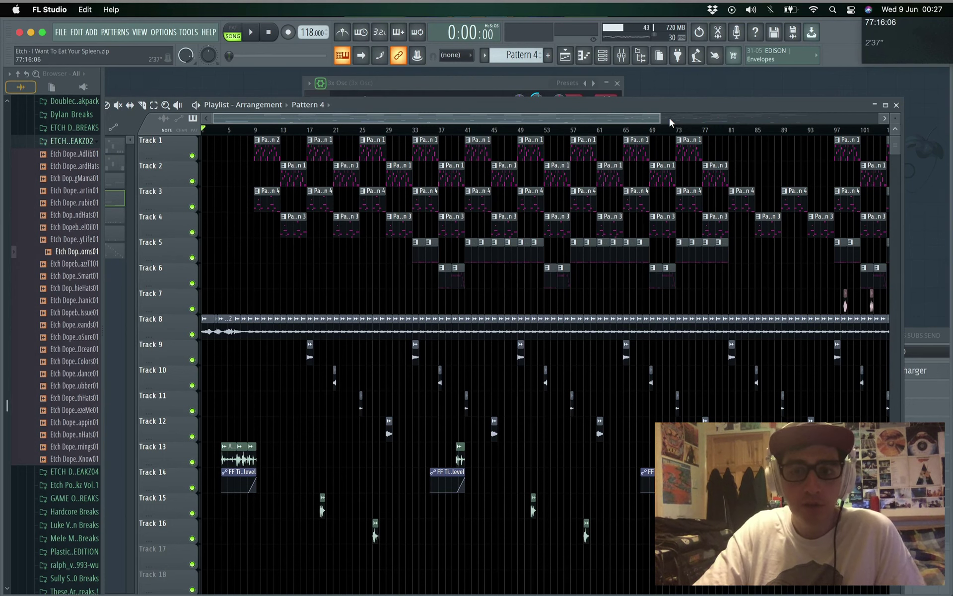
Zoom the playlist in to roughly the first 48 bars and leave only Track 1 and Track 2 active
{"action": "left_click_drag", "start_coordinate": [664, 105], "coordinate": [476, 128]}
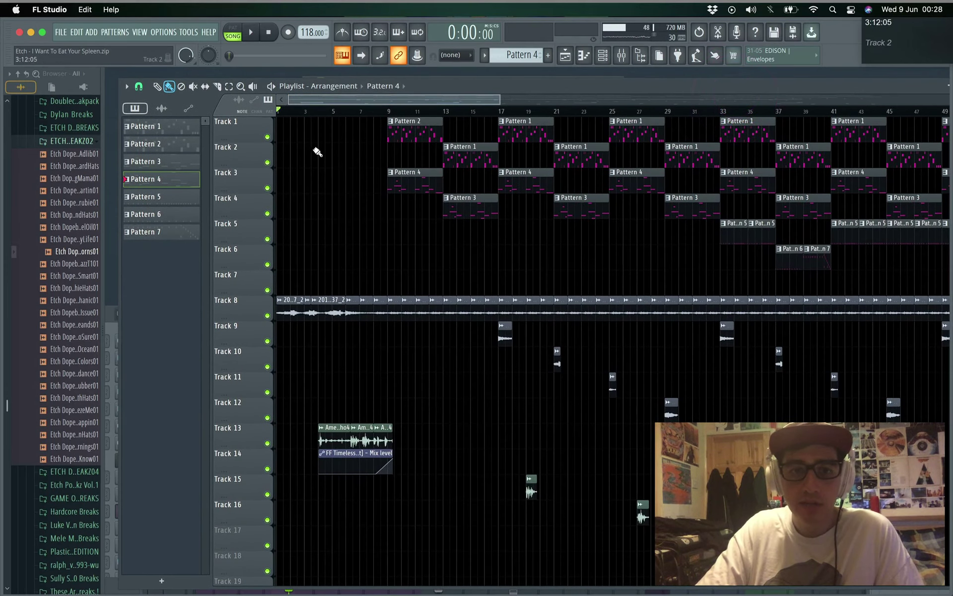
{"action": "left_click", "coordinate": [268, 137], "text": "ctrl"}
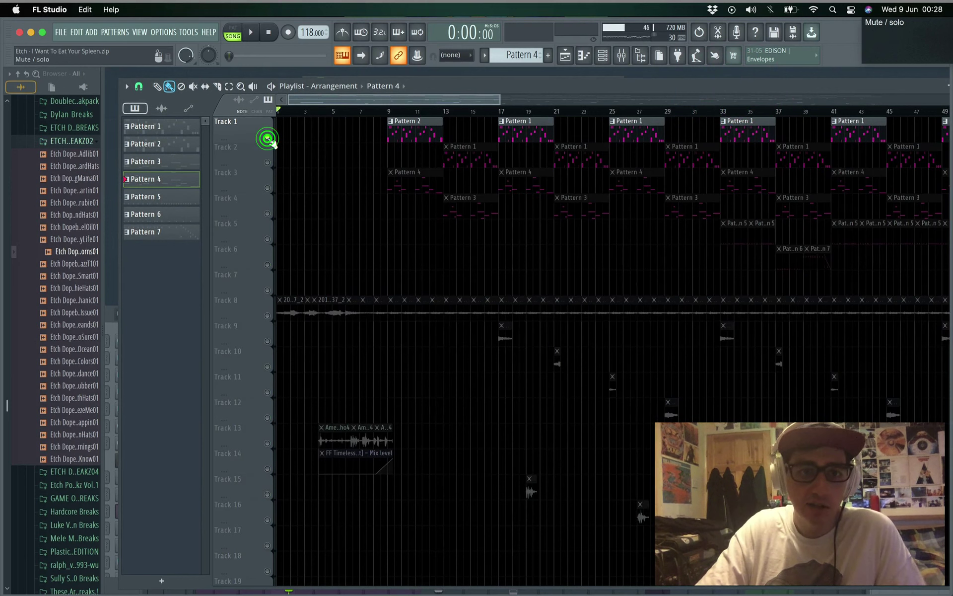
{"action": "left_click", "coordinate": [267, 162]}
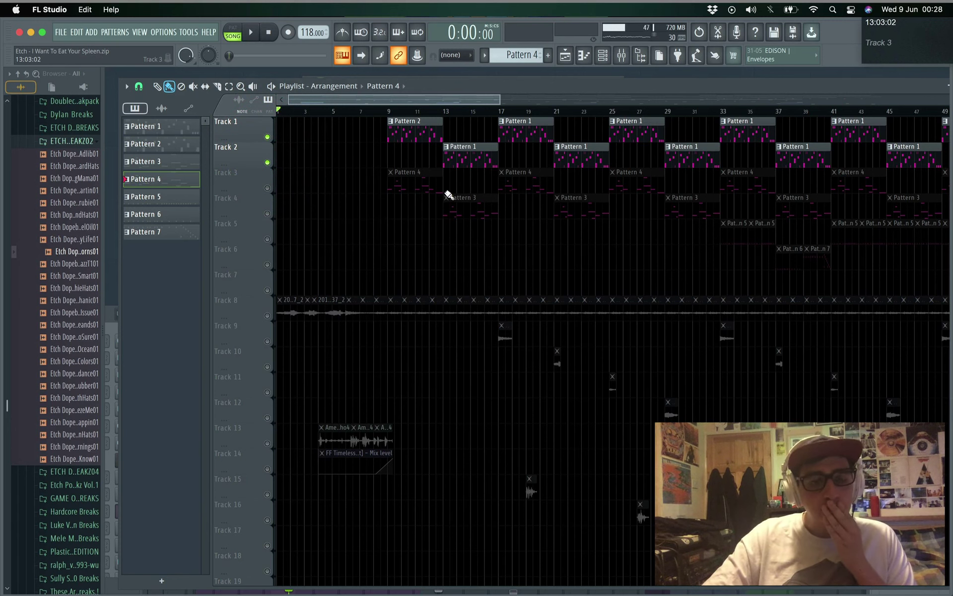
{"action": "left_click_drag", "start_coordinate": [441, 85], "coordinate": [465, 95]}
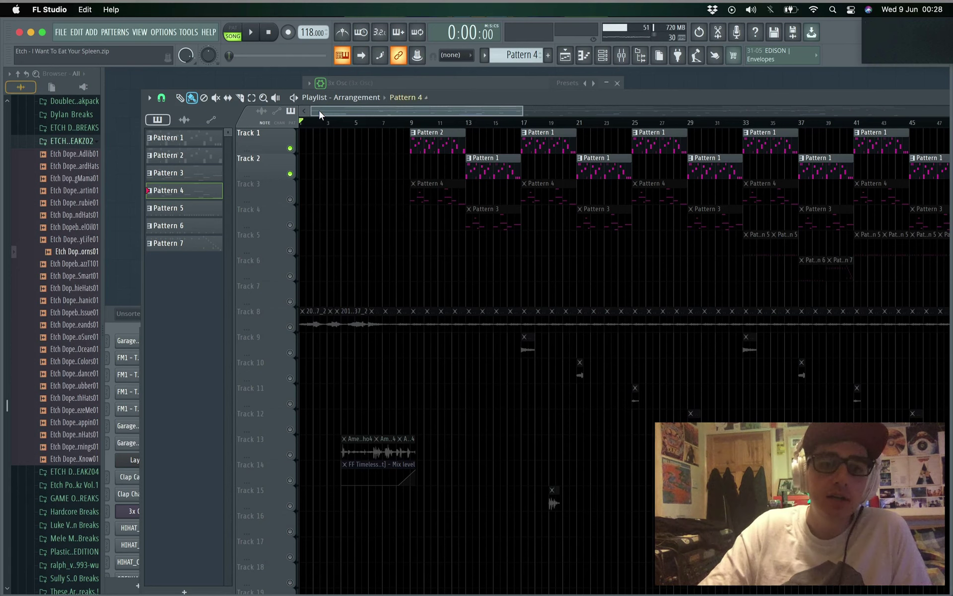
Bring up the mixer, select the GarageBreak23_3 insert and move the mixer higher to expose its faders
{"action": "left_click", "coordinate": [139, 32]}
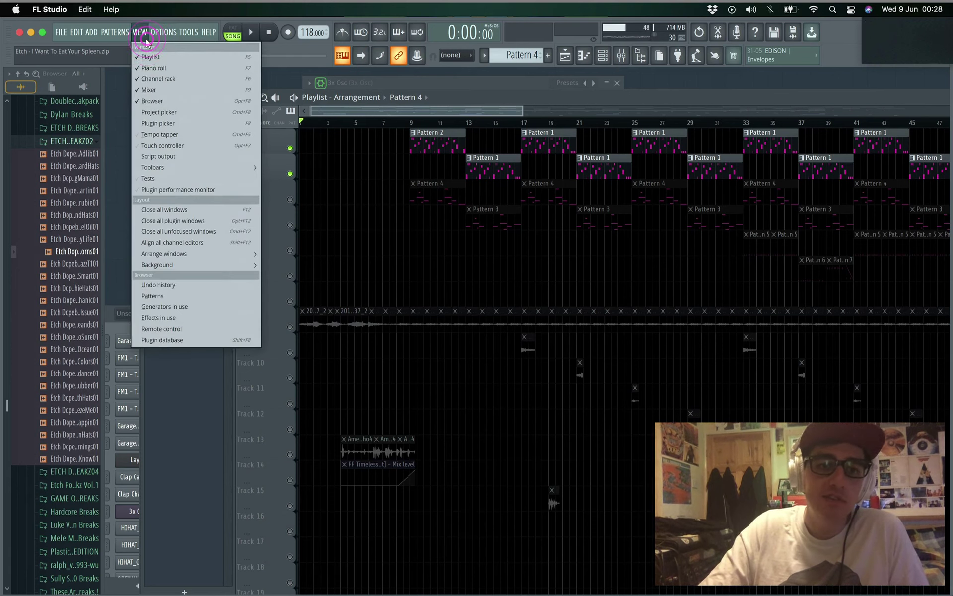
{"action": "left_click", "coordinate": [145, 90]}
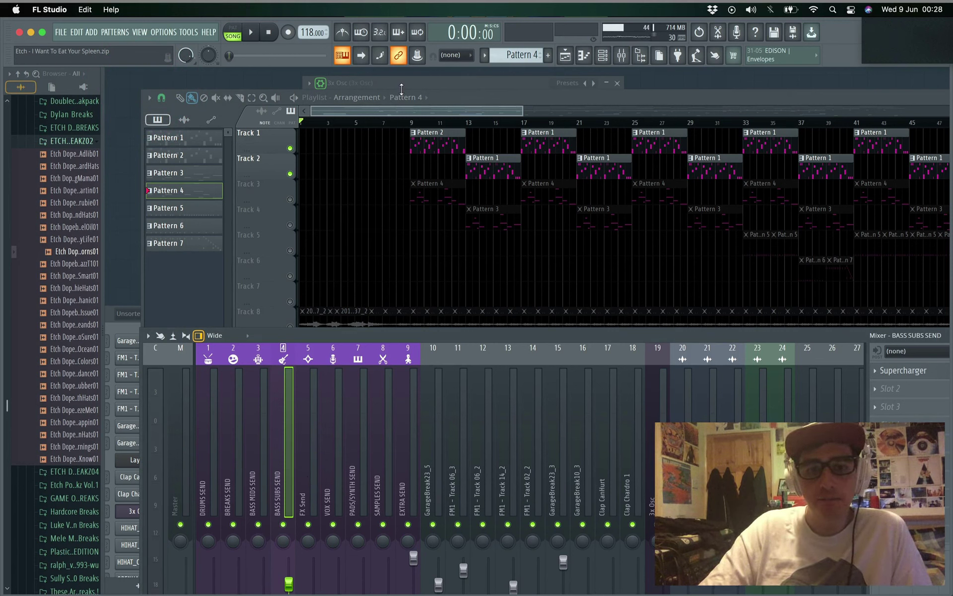
{"action": "left_click", "coordinate": [428, 489]}
{"action": "left_click", "coordinate": [485, 480]}
{"action": "left_click", "coordinate": [558, 478]}
{"action": "double_click", "coordinate": [537, 335]}
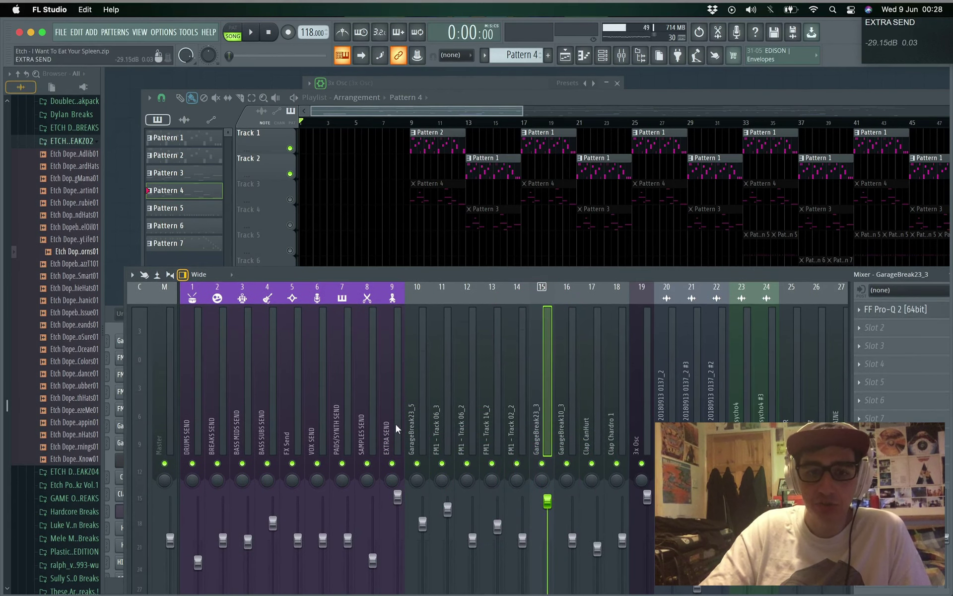
Examine the break inserts in mixer tracks 10 to 15 and the effects loaded on them
{"action": "left_click", "coordinate": [411, 417]}
{"action": "left_click", "coordinate": [430, 417]}
{"action": "left_click", "coordinate": [471, 421]}
{"action": "left_click", "coordinate": [499, 423]}
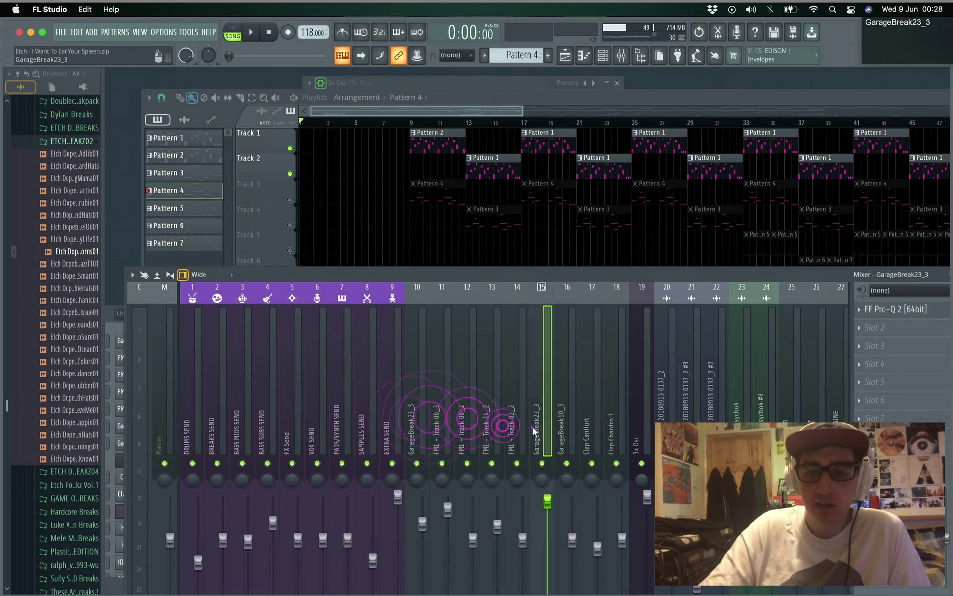
{"action": "left_click", "coordinate": [534, 427]}
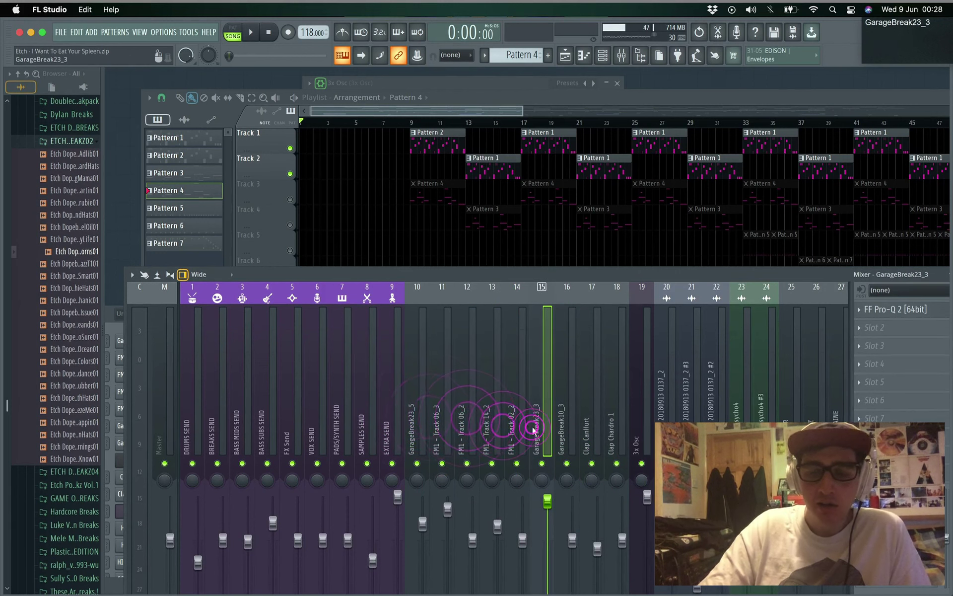
{"action": "left_click", "coordinate": [415, 400]}
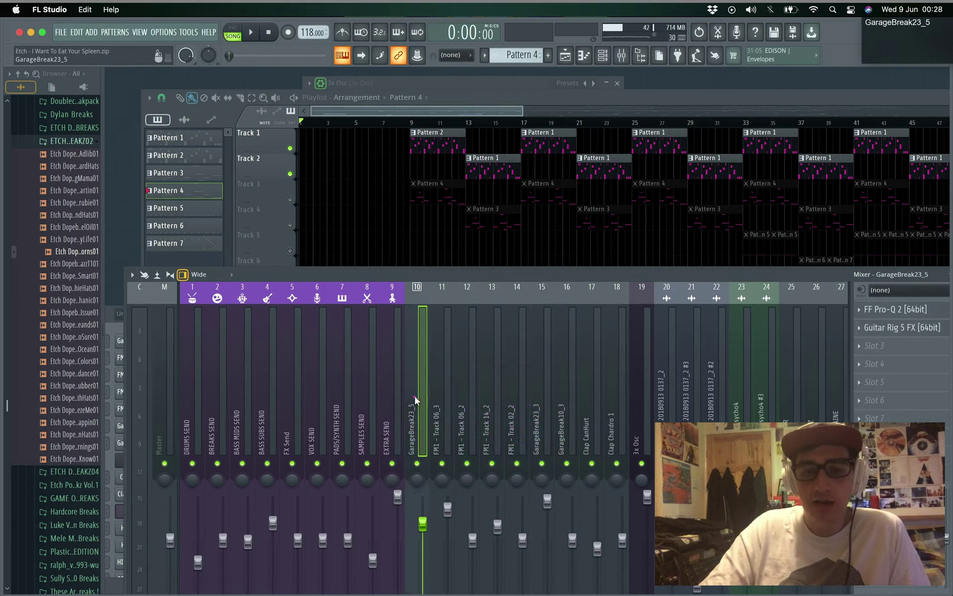
{"action": "left_click", "coordinate": [433, 375]}
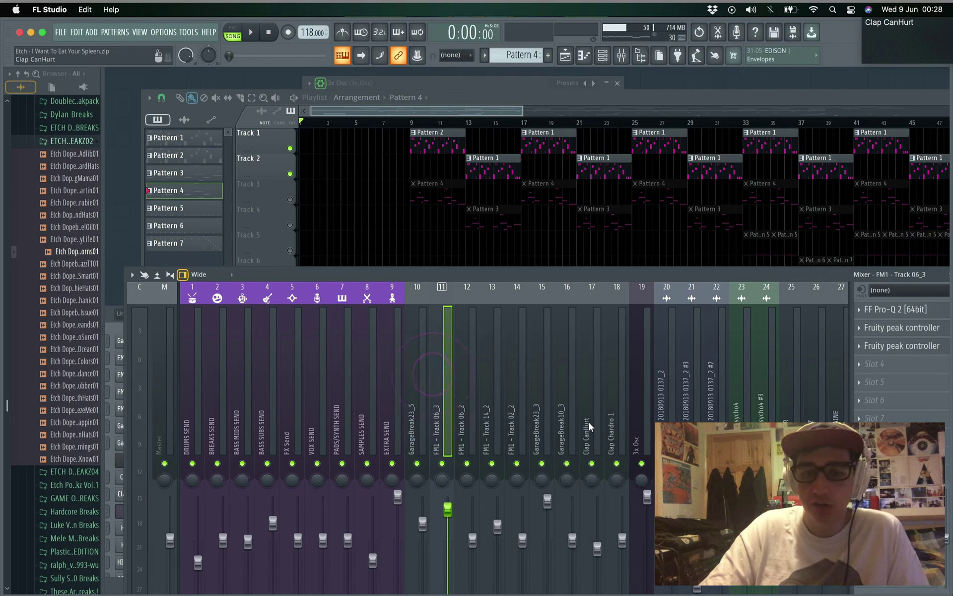
{"action": "left_click", "coordinate": [418, 396]}
{"action": "left_click", "coordinate": [434, 400]}
{"action": "left_click", "coordinate": [465, 400]}
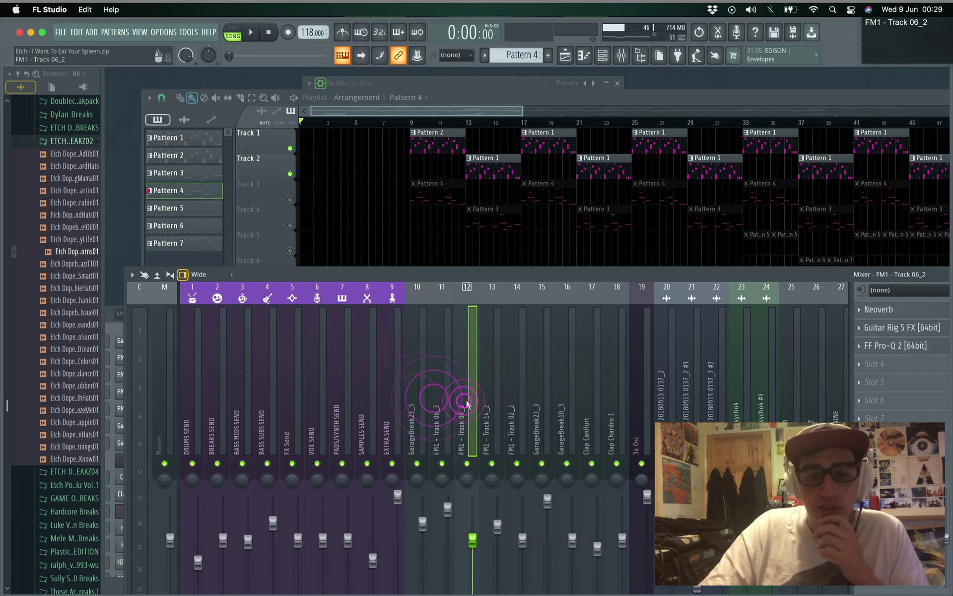
{"action": "left_click", "coordinate": [485, 410]}
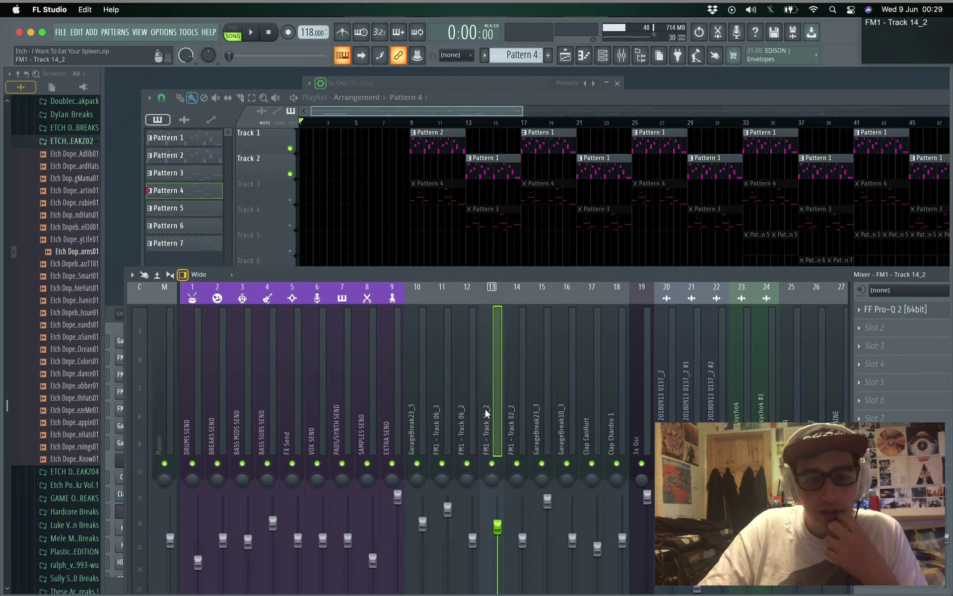
{"action": "left_click", "coordinate": [410, 427]}
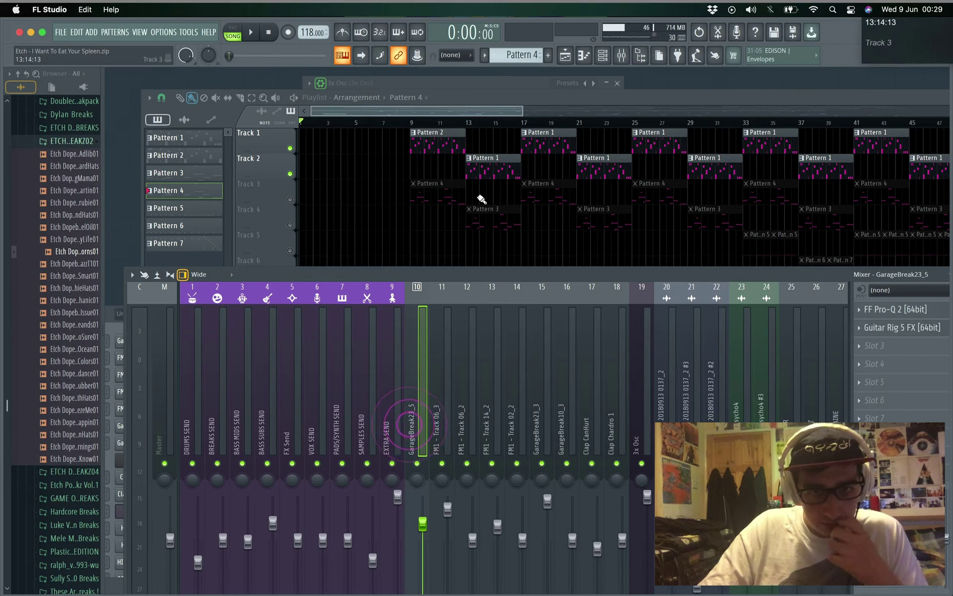
Play the song from bar 8, open Pattern 2's Layer notes in the piano roll to follow them, and stop playback
{"action": "left_click", "coordinate": [397, 122]}
{"action": "key", "text": "space"}
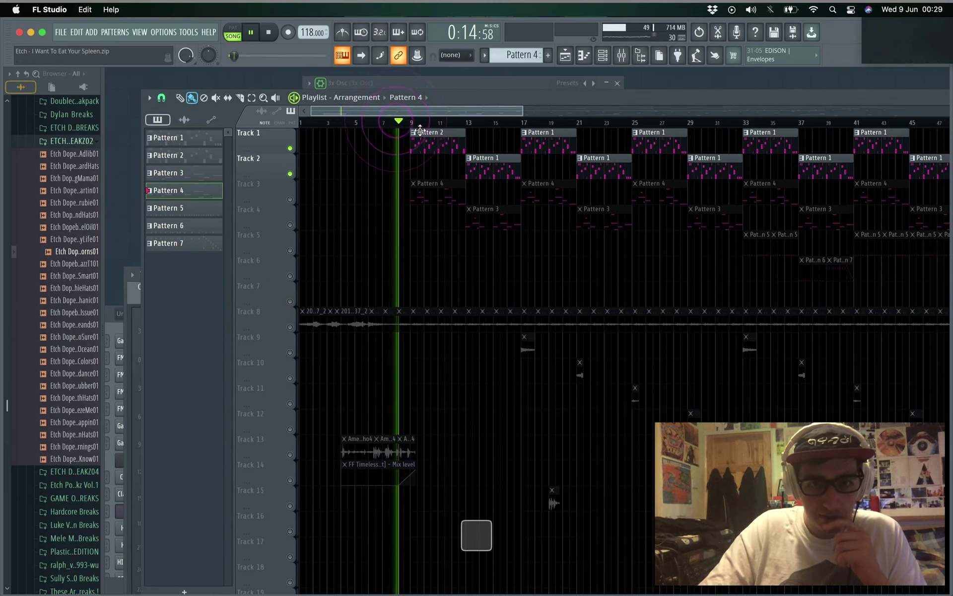
{"action": "double_click", "coordinate": [420, 135]}
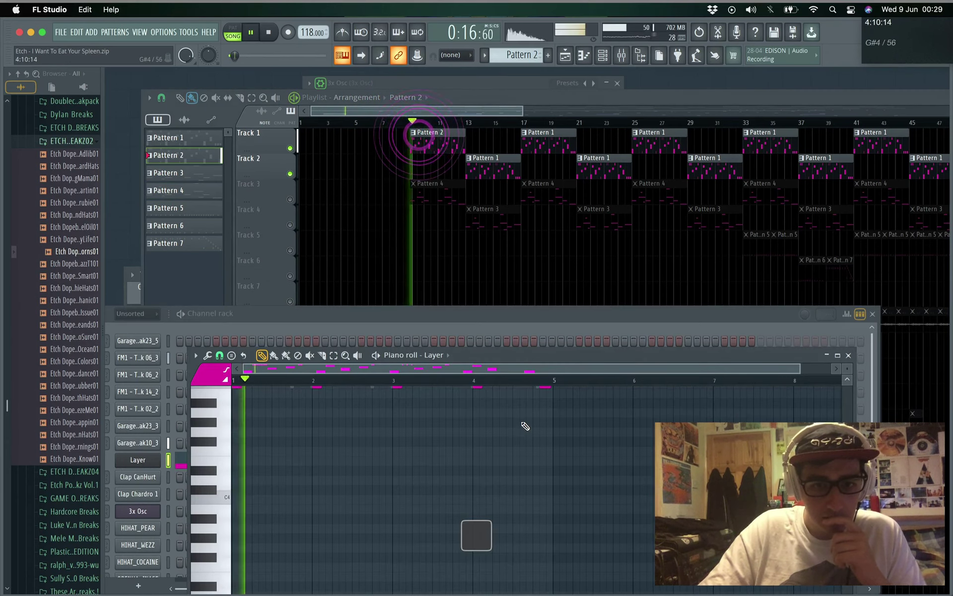
{"action": "scroll", "coordinate": [524, 423], "scroll_direction": "up", "scroll_amount": 5}
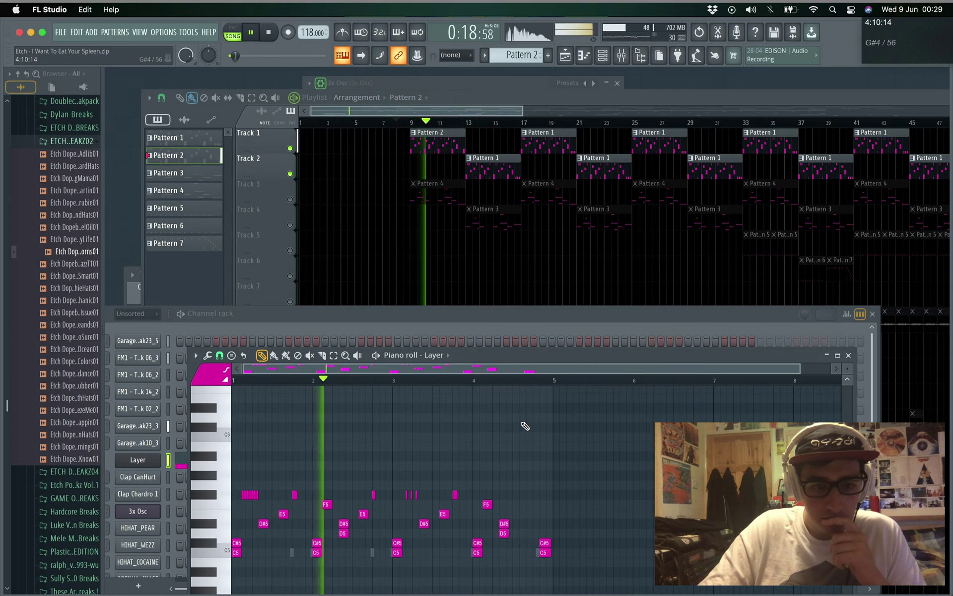
{"action": "left_click_drag", "start_coordinate": [480, 354], "coordinate": [693, 88]}
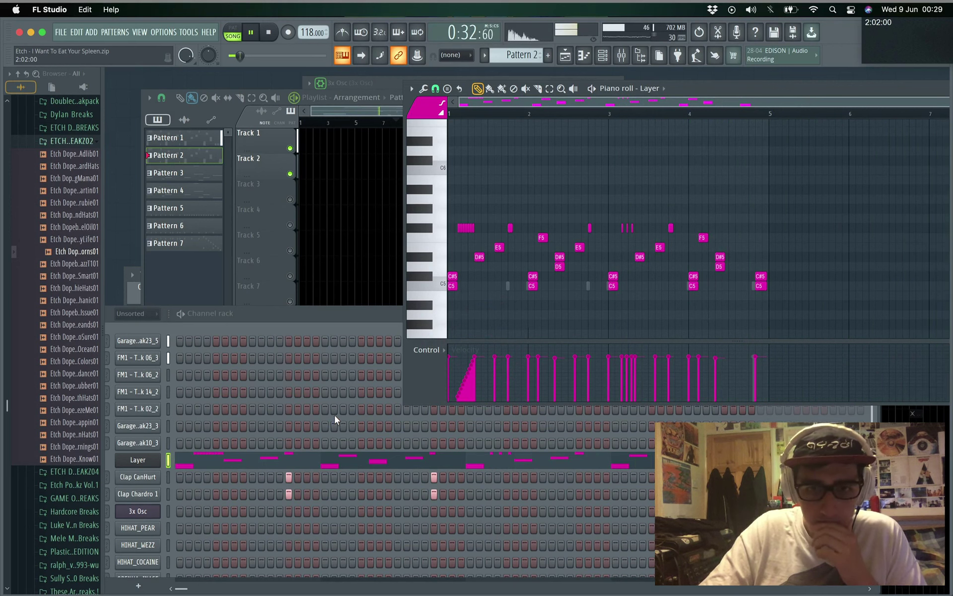
{"action": "key", "text": "space"}
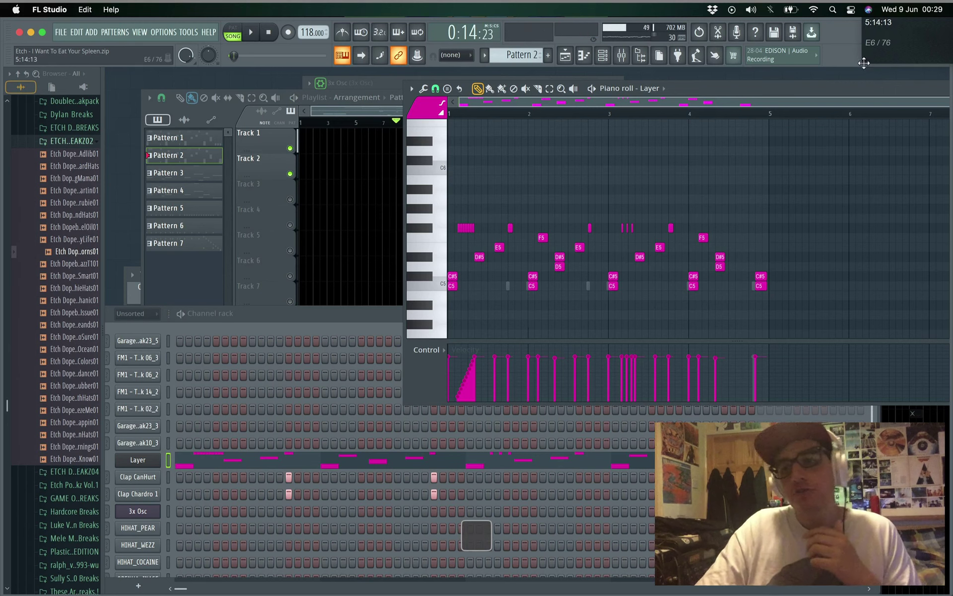
Zoom the piano roll in on the opening bars of Pattern 2 and audition the pattern alone in pattern mode
{"action": "left_click", "coordinate": [840, 96]}
{"action": "left_click_drag", "start_coordinate": [722, 87], "coordinate": [483, 73]}
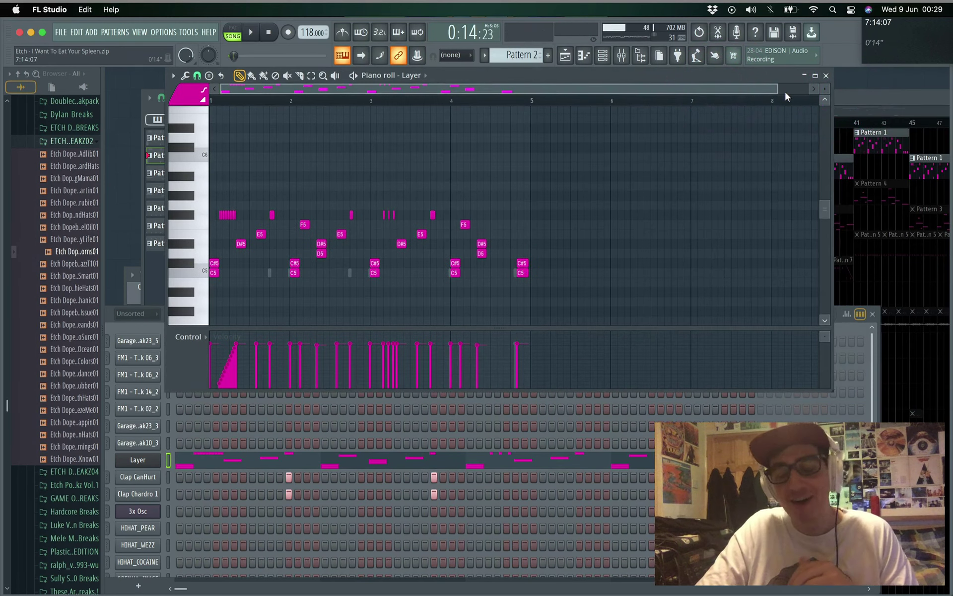
{"action": "left_click_drag", "start_coordinate": [782, 92], "coordinate": [477, 67]}
{"action": "scroll", "coordinate": [273, 238], "scroll_direction": "up", "scroll_amount": 3}
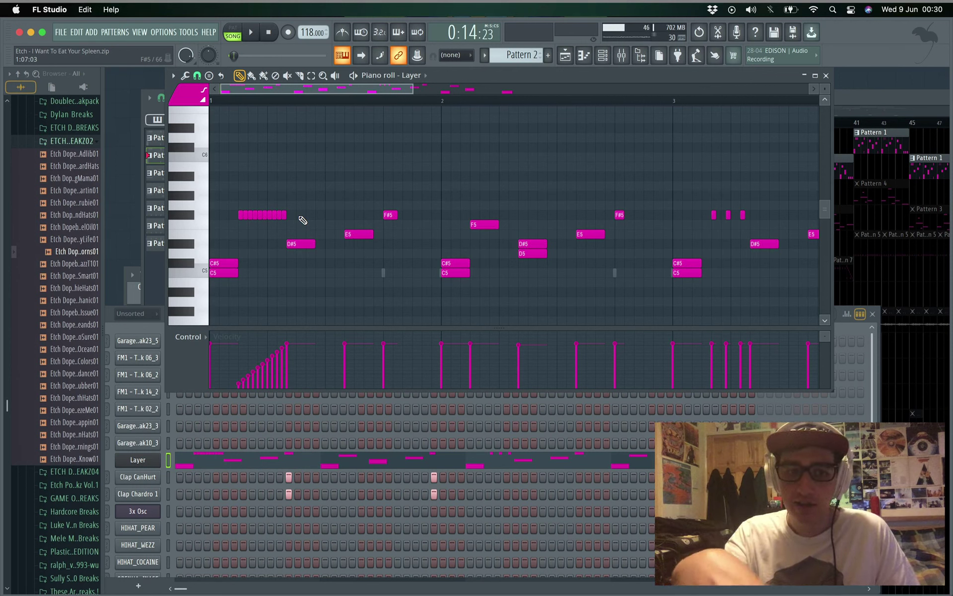
{"action": "left_click", "coordinate": [249, 32]}
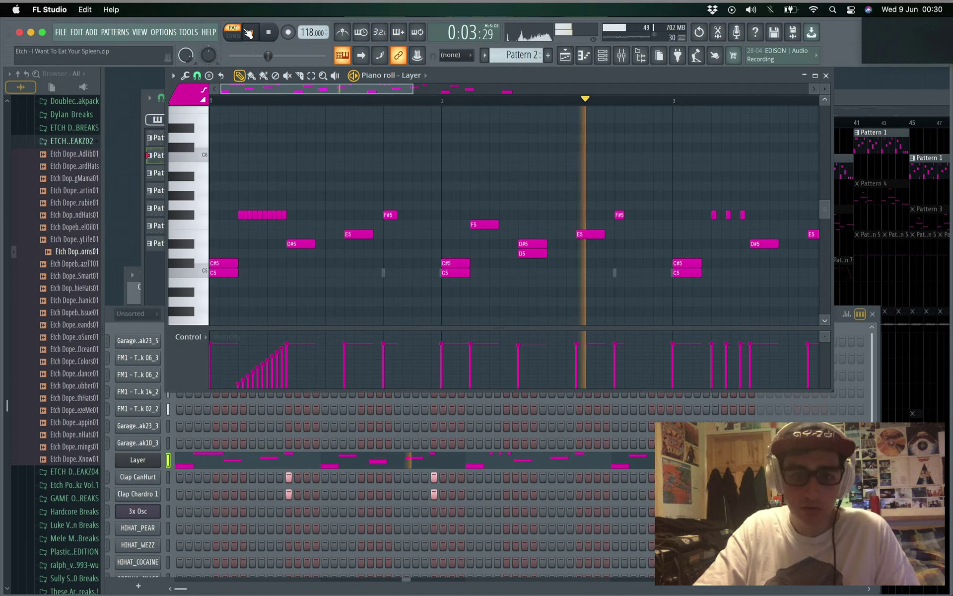
{"action": "key", "text": "space"}
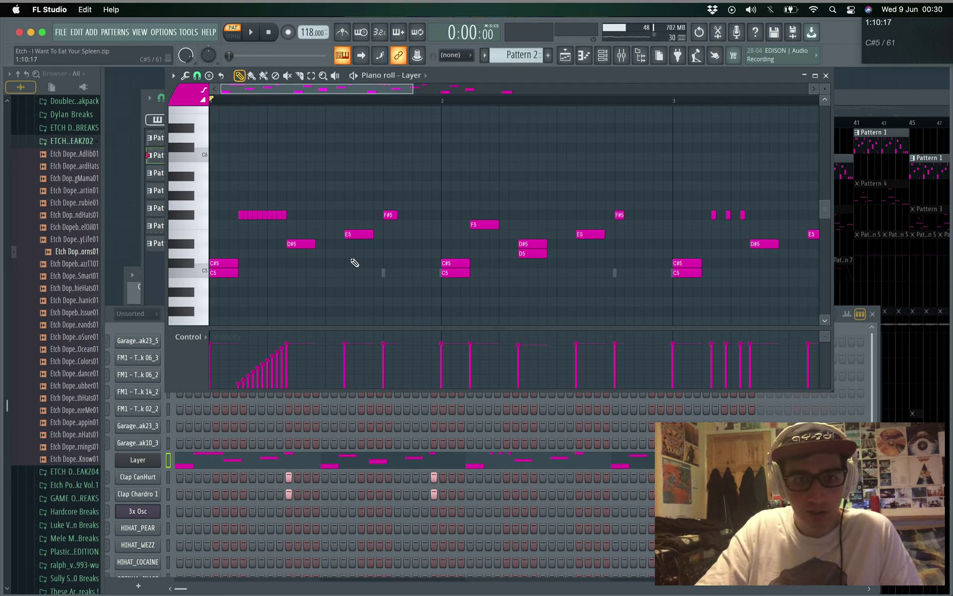
Bring the channel rack to the front, move it higher and enlarge it to show the channels down to KICK_BINIBON
{"action": "left_click", "coordinate": [137, 326]}
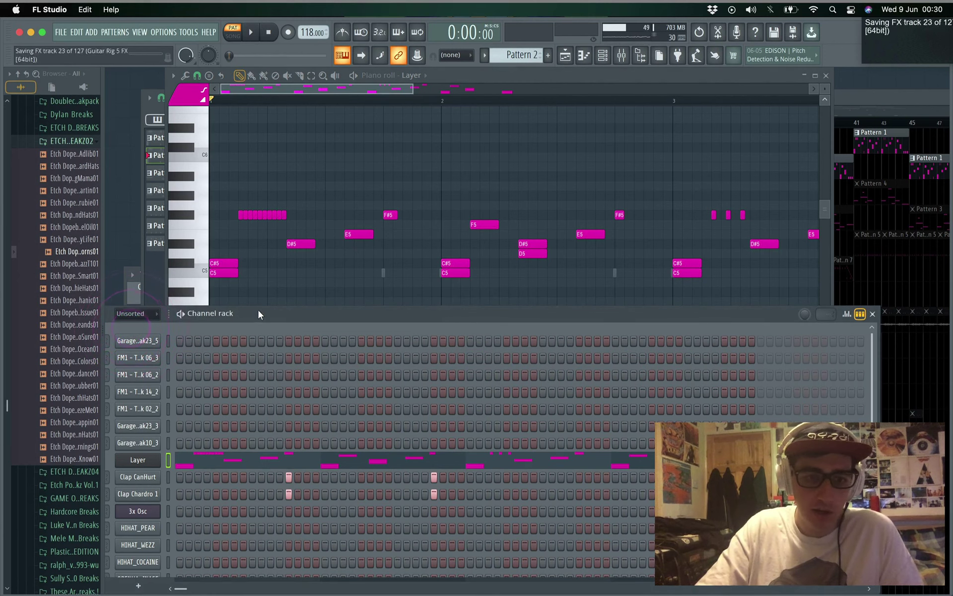
{"action": "left_click_drag", "start_coordinate": [258, 314], "coordinate": [277, 149]}
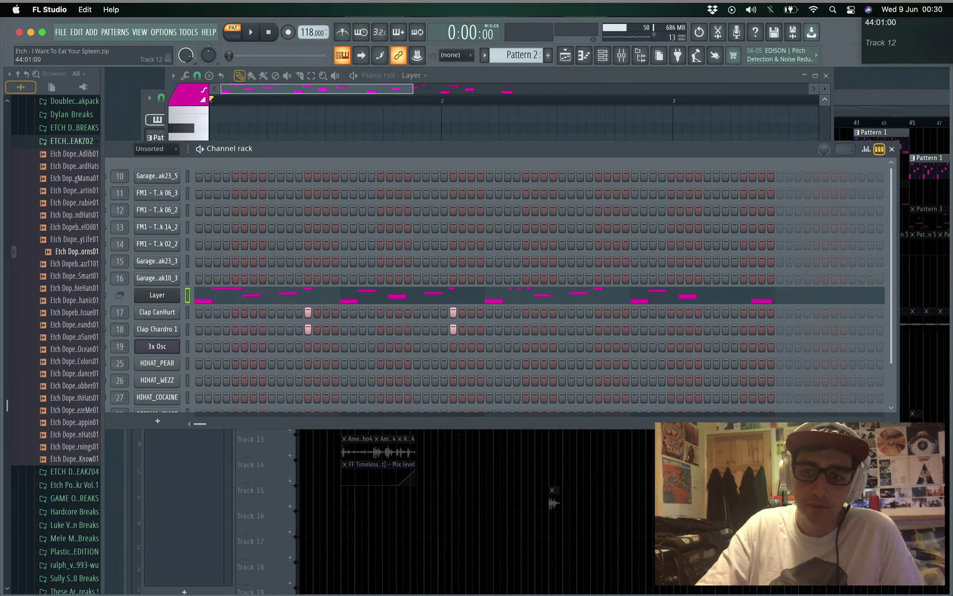
{"action": "left_click_drag", "start_coordinate": [892, 421], "coordinate": [928, 459]}
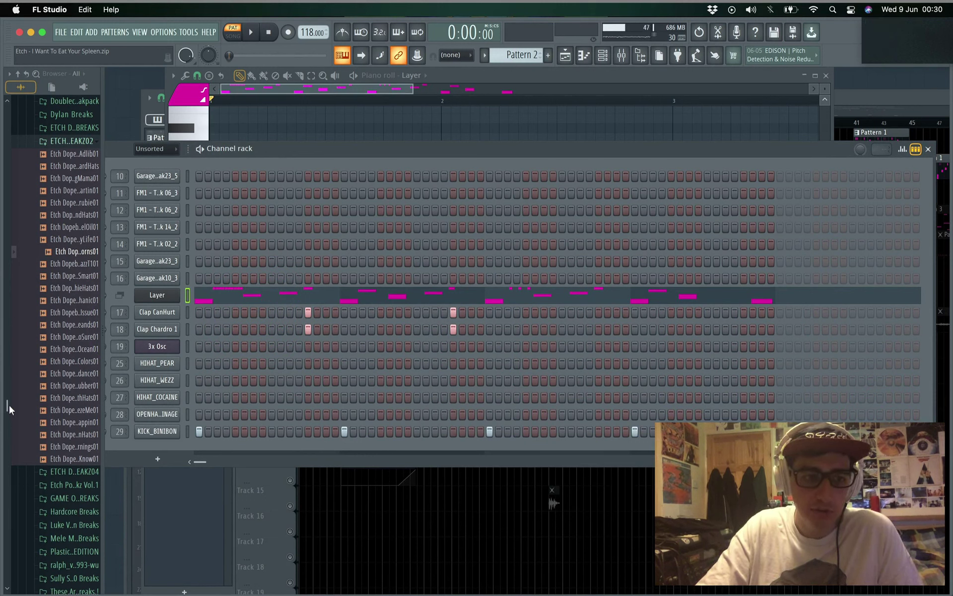
{"action": "left_click_drag", "start_coordinate": [8, 403], "coordinate": [7, 264]}
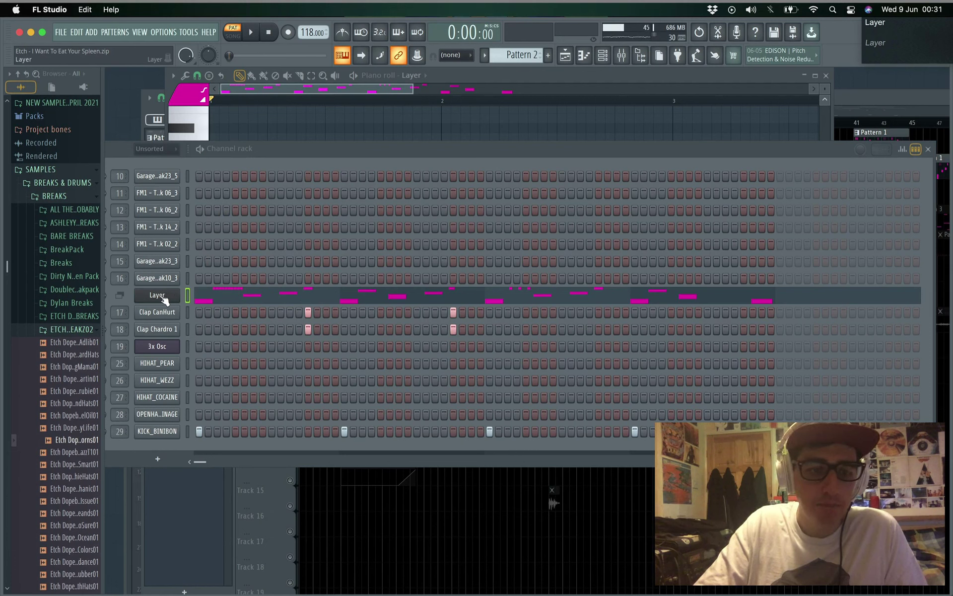
{"action": "left_click", "coordinate": [164, 447]}
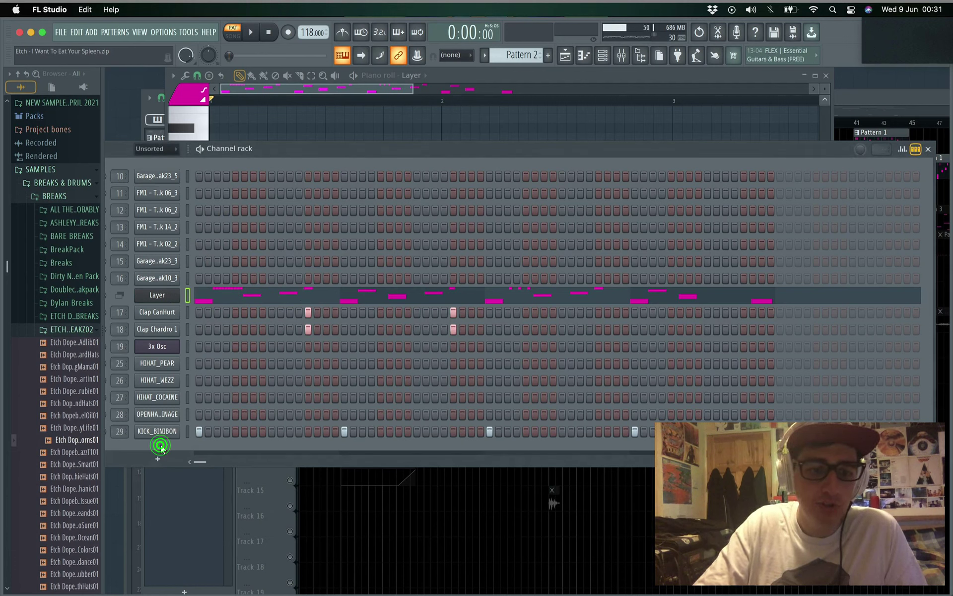
Add a new Layer channel to the rack and open its settings next to the hi-hat and kick channels
{"action": "left_click", "coordinate": [93, 32]}
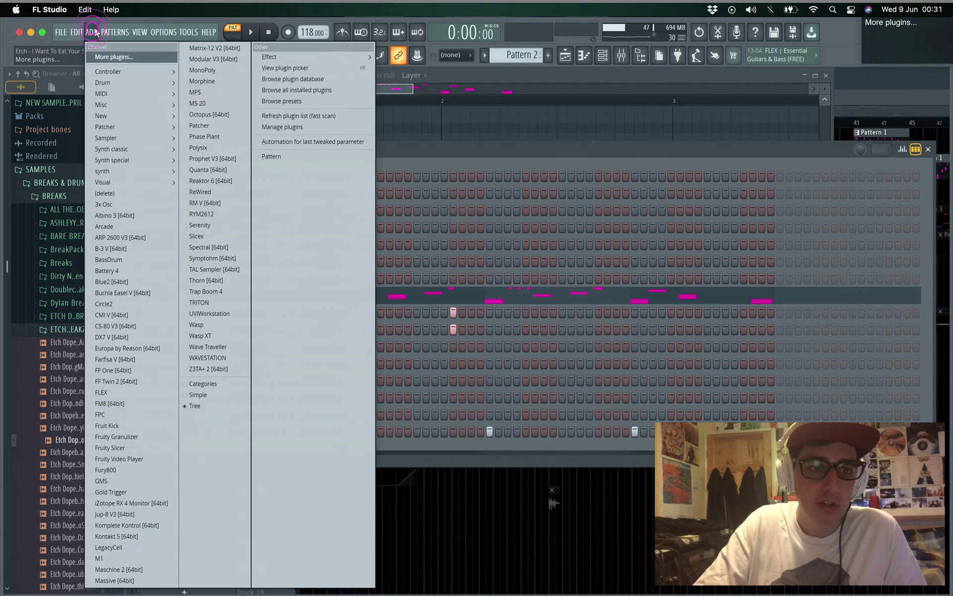
{"action": "mouse_move", "coordinate": [133, 95]}
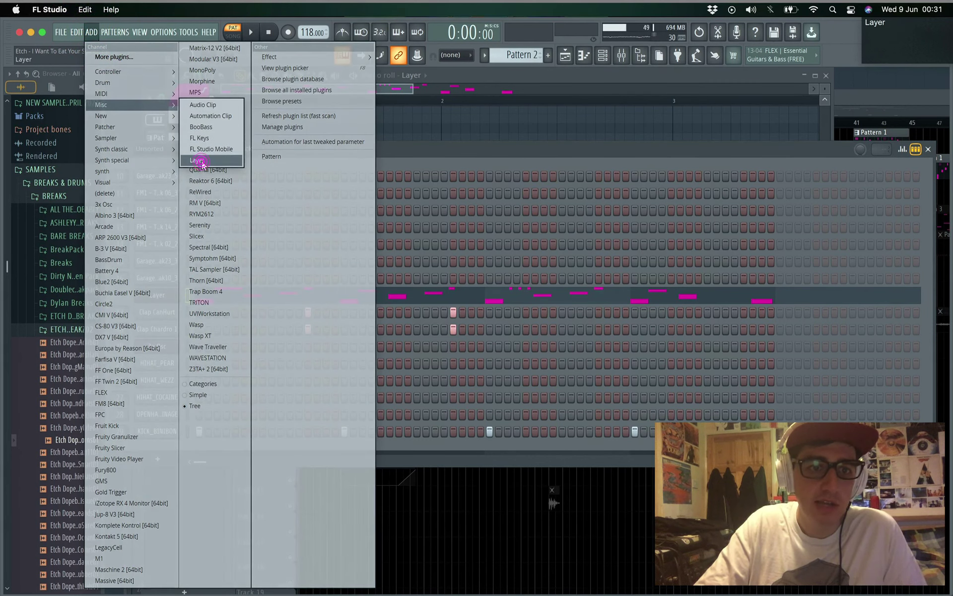
{"action": "left_click", "coordinate": [202, 160]}
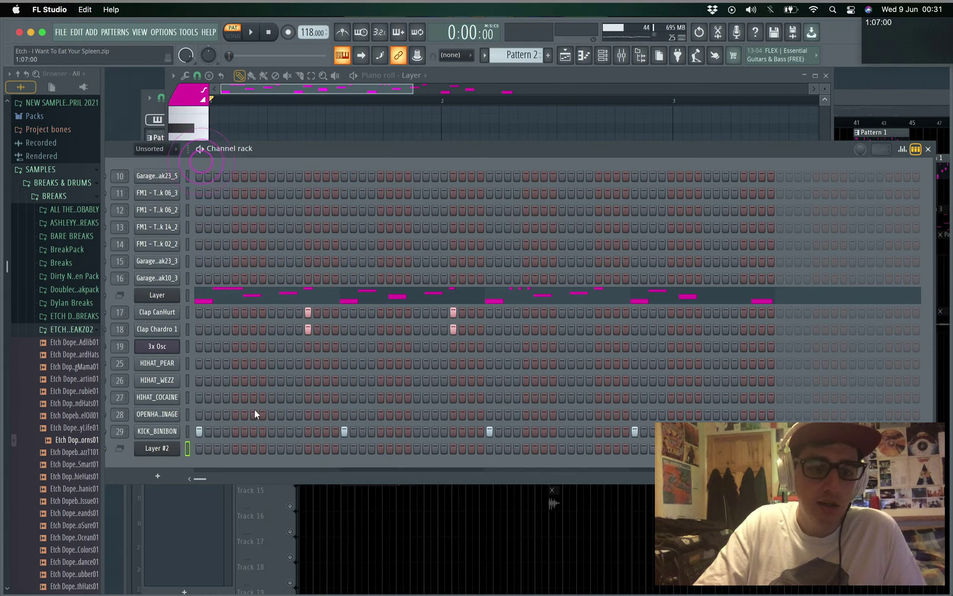
{"action": "left_click", "coordinate": [157, 448]}
{"action": "left_click_drag", "start_coordinate": [202, 114], "coordinate": [634, 314]}
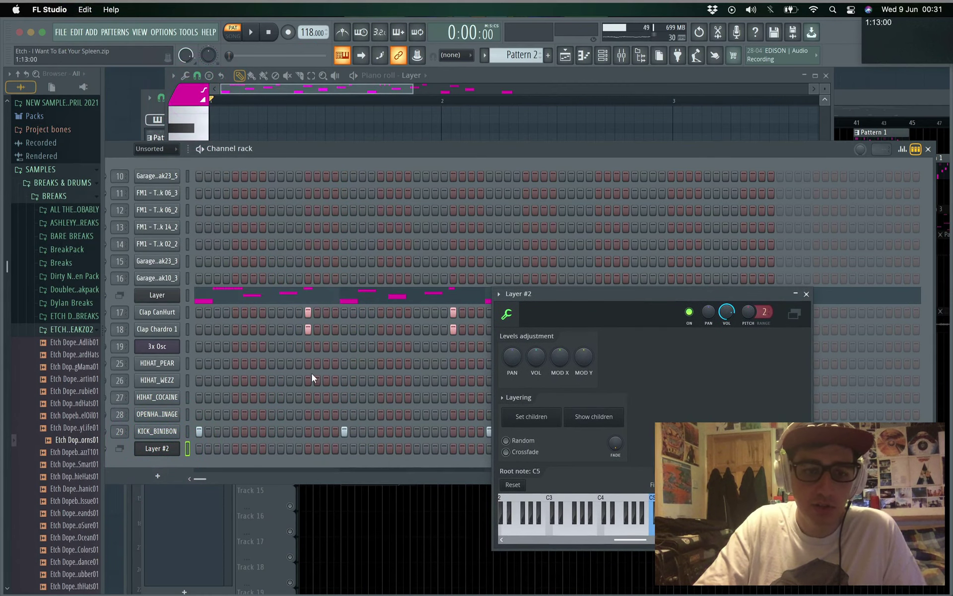
Select the channels HIHAT_PEAR to KICK_BINIBON and try to split the new layer's children one per key
{"action": "left_click", "coordinate": [187, 363]}
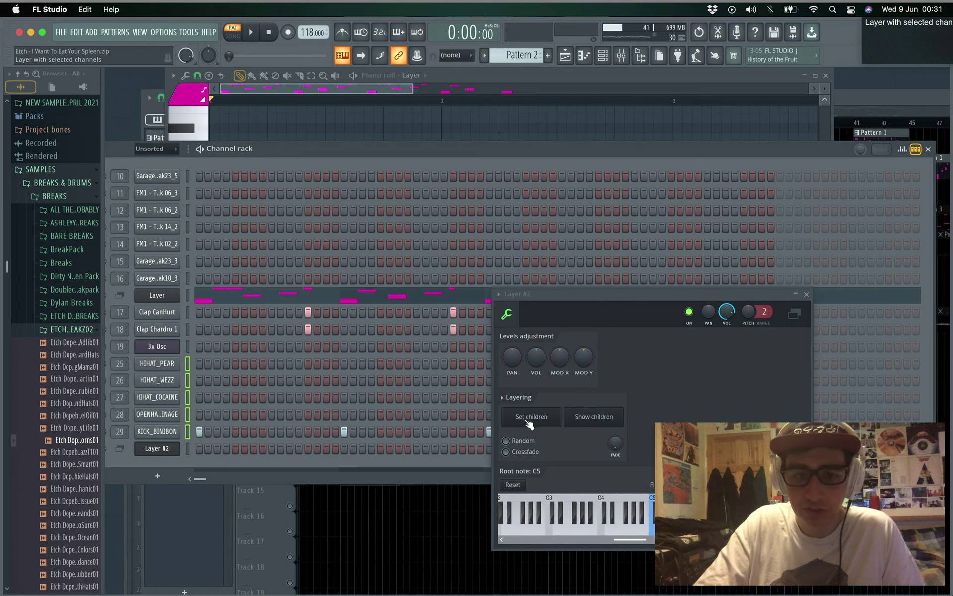
{"action": "left_click", "coordinate": [505, 397]}
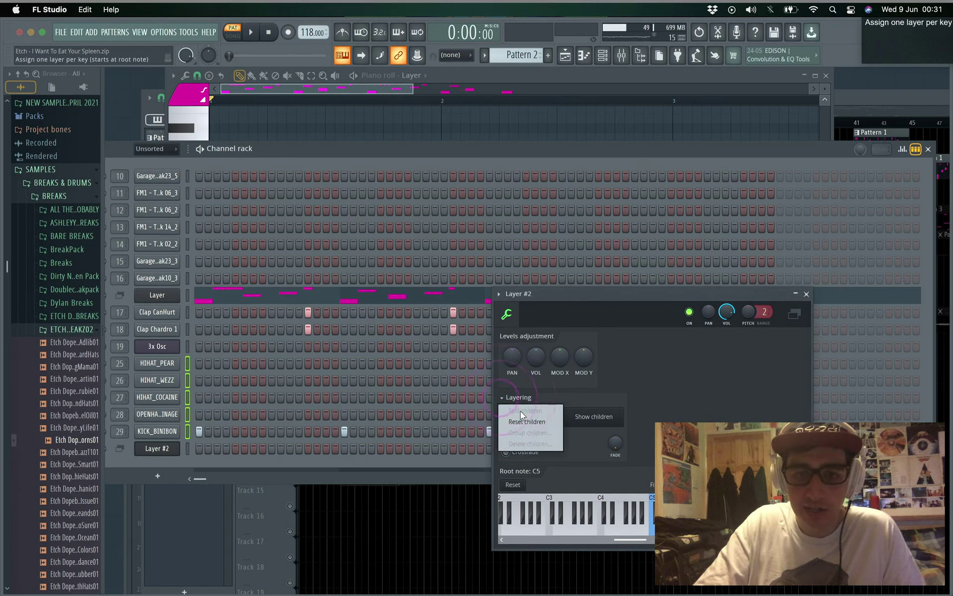
{"action": "left_click", "coordinate": [520, 410]}
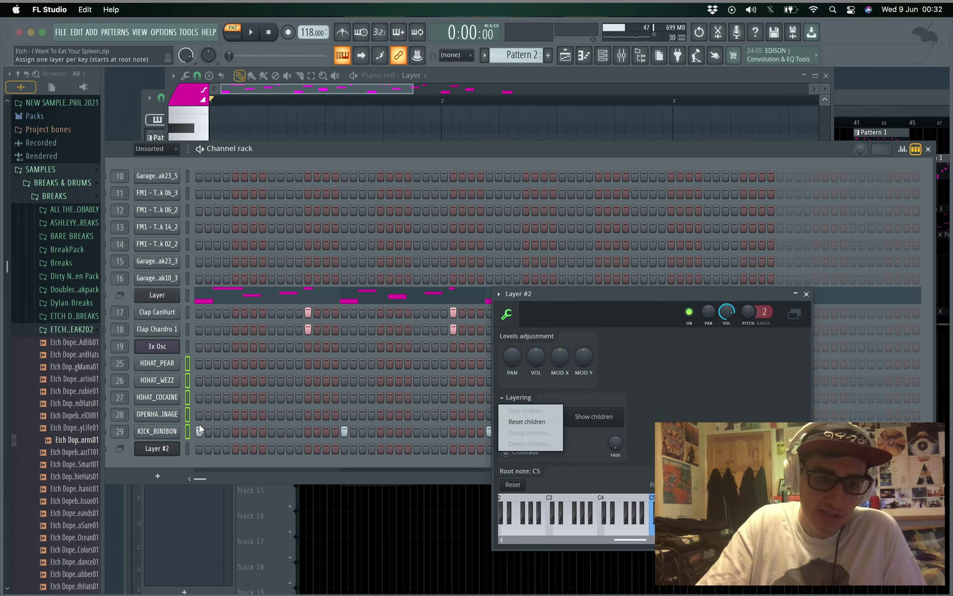
{"action": "left_click", "coordinate": [193, 324]}
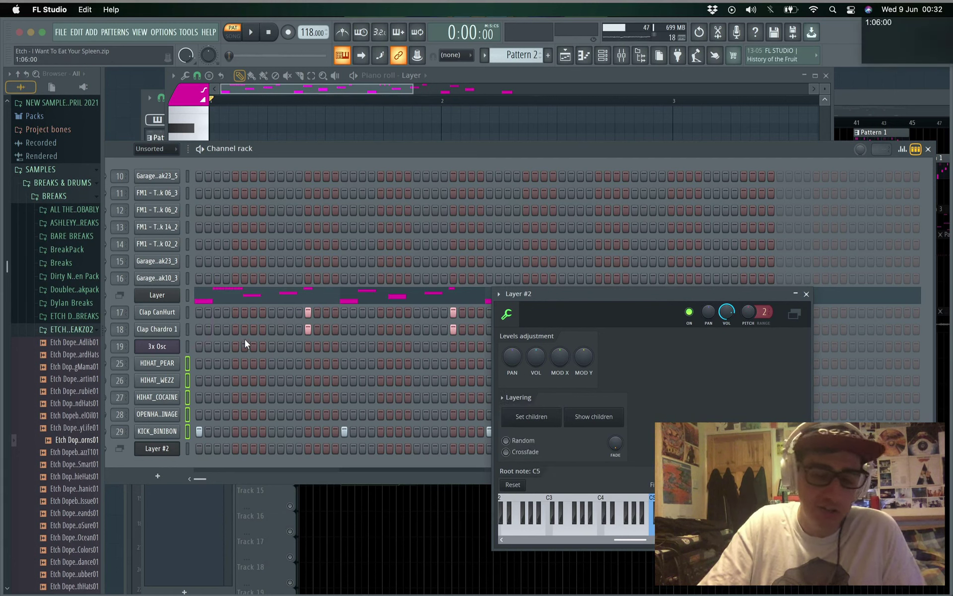
Shift the new layer's settings window clear of the clap steps and audition the Clap CanHurt sample four times
{"action": "left_click", "coordinate": [188, 315]}
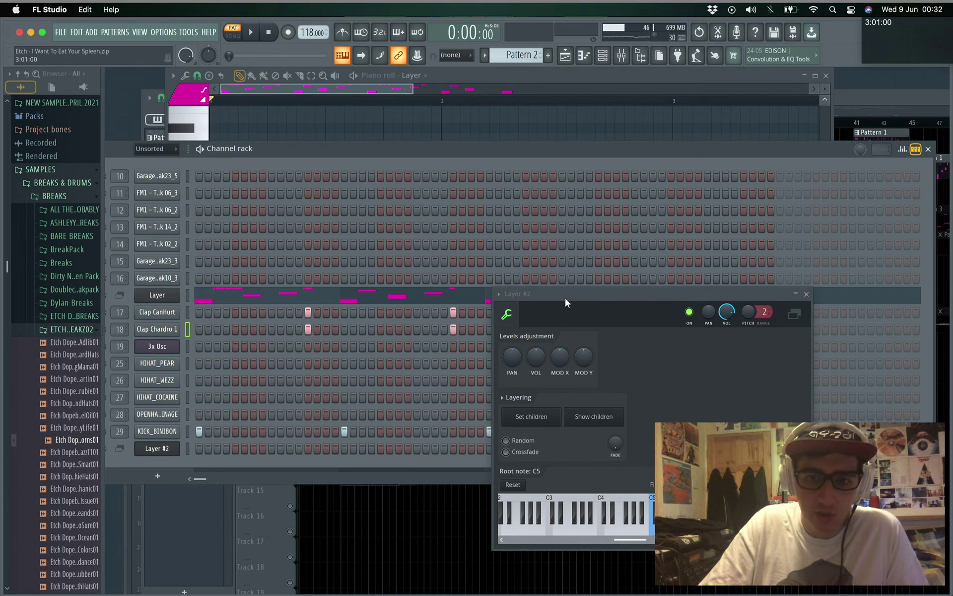
{"action": "left_click_drag", "start_coordinate": [570, 295], "coordinate": [734, 391]}
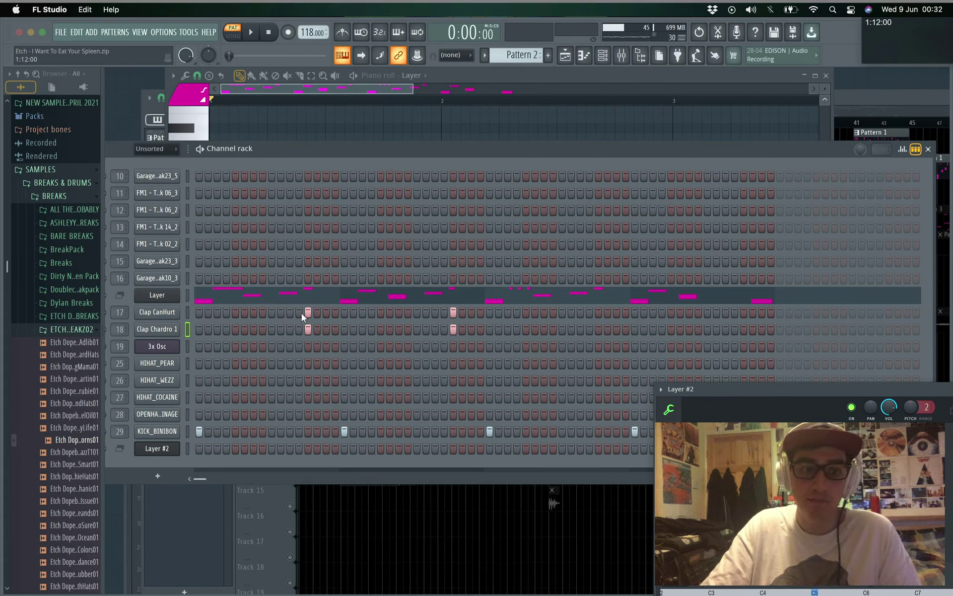
{"action": "left_click", "coordinate": [187, 312]}
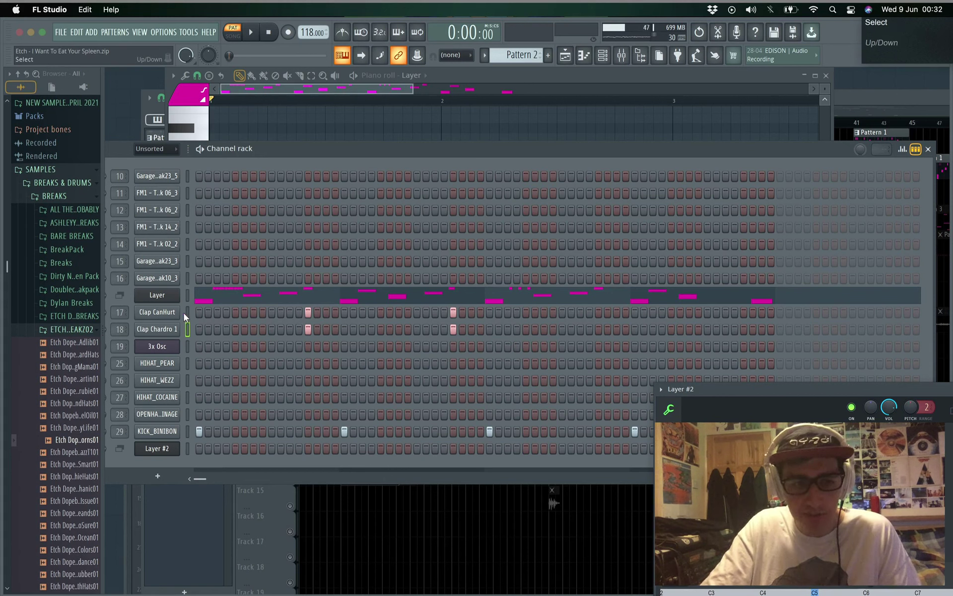
{"action": "key", "text": "q"}
{"action": "key", "text": "q"}
{"action": "key", "text": "q"}
{"action": "key", "text": "q"}
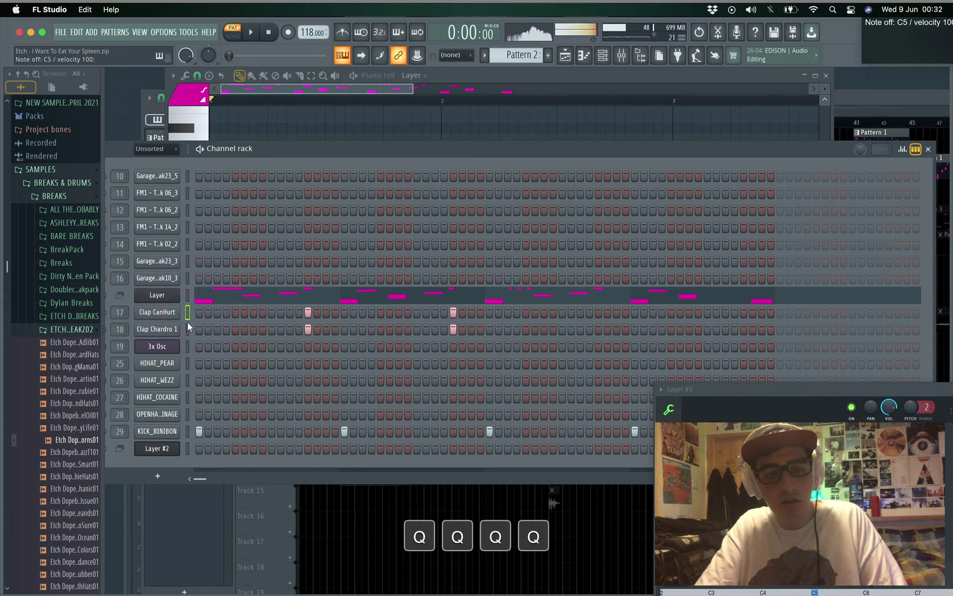
Audition the Clap Chardro 1 and KICK_BINIBON samples individually from the channel rack
{"action": "left_click", "coordinate": [188, 328]}
{"action": "key", "text": "q"}
{"action": "key", "text": "q"}
{"action": "key", "text": "q"}
{"action": "key", "text": "q"}
{"action": "left_click", "coordinate": [188, 431]}
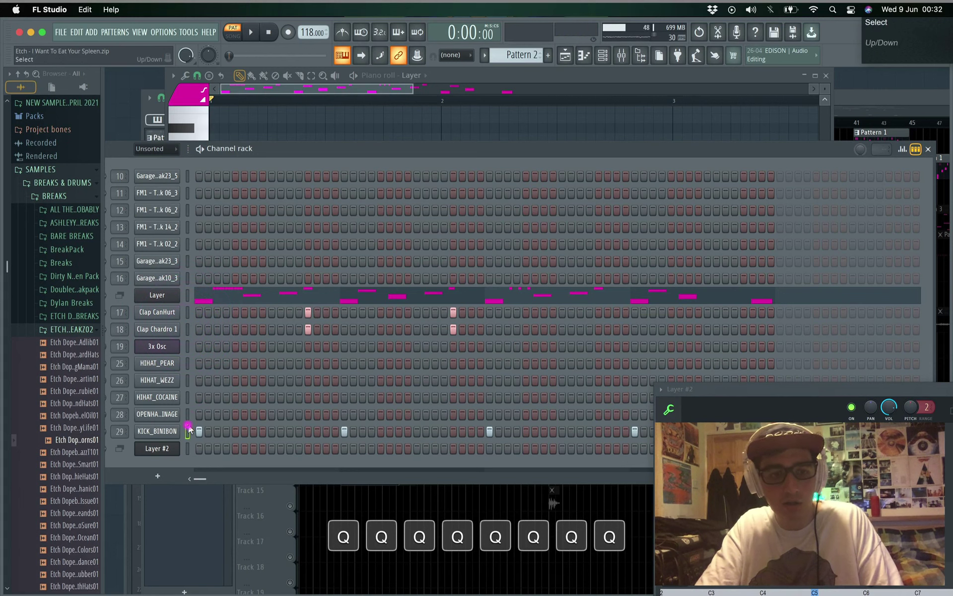
{"action": "key", "text": "q"}
{"action": "key", "text": "q"}
{"action": "key", "text": "q"}
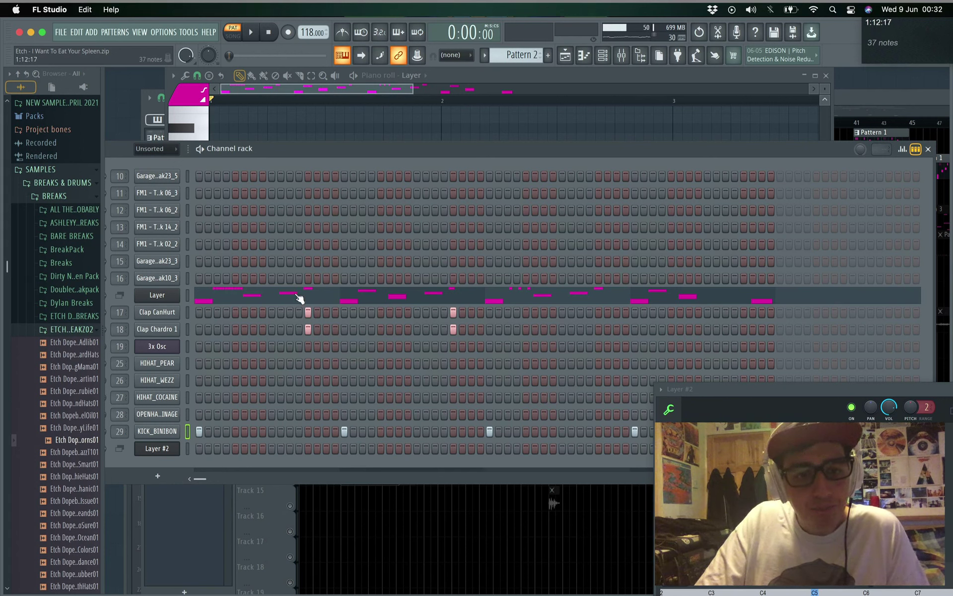
Open the original Layer channel's settings and audition its breaks on the keys between C5 and G5
{"action": "left_click", "coordinate": [187, 175]}
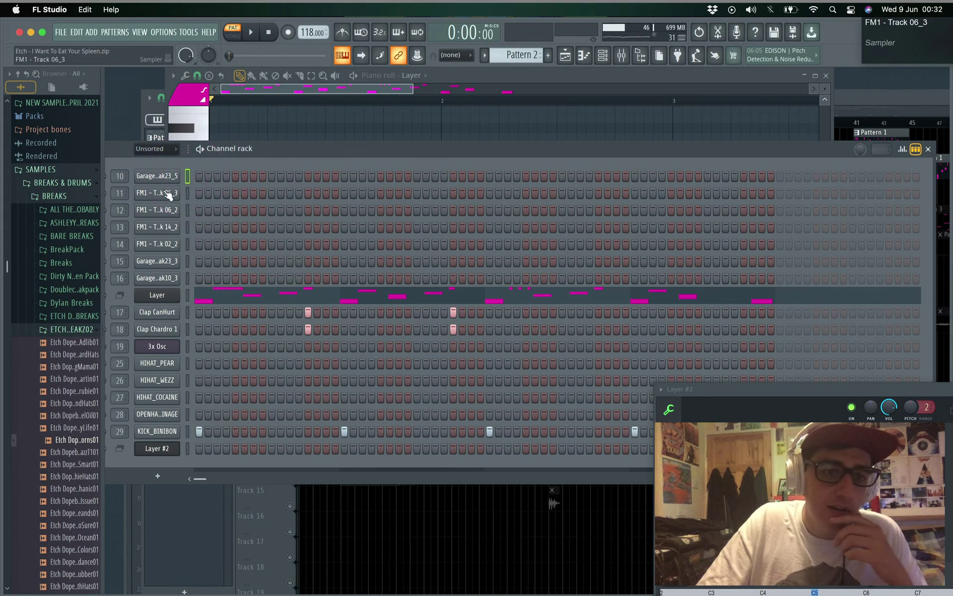
{"action": "left_click", "coordinate": [173, 300]}
{"action": "left_click_drag", "start_coordinate": [395, 530], "coordinate": [389, 534]}
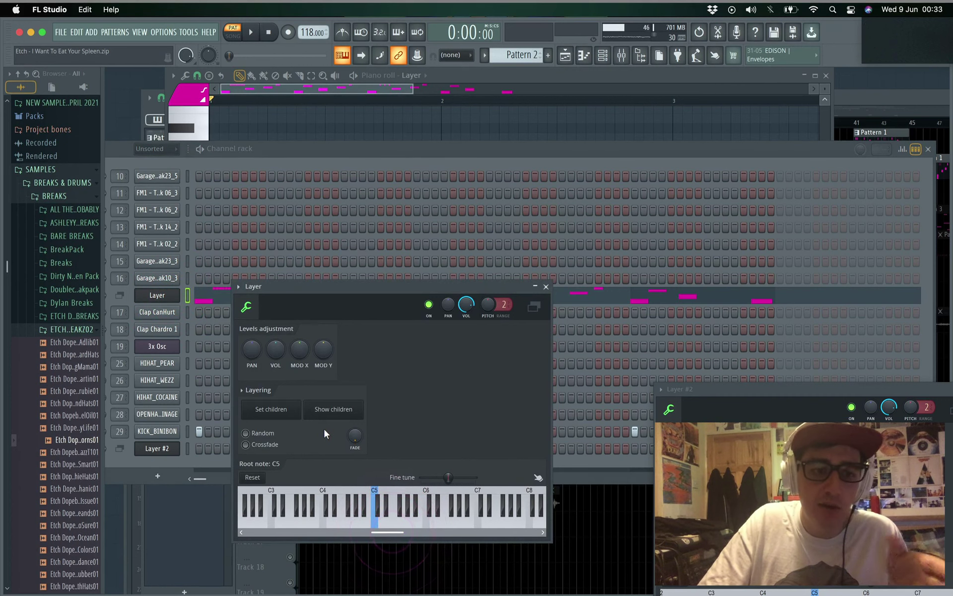
{"action": "left_click", "coordinate": [380, 519]}
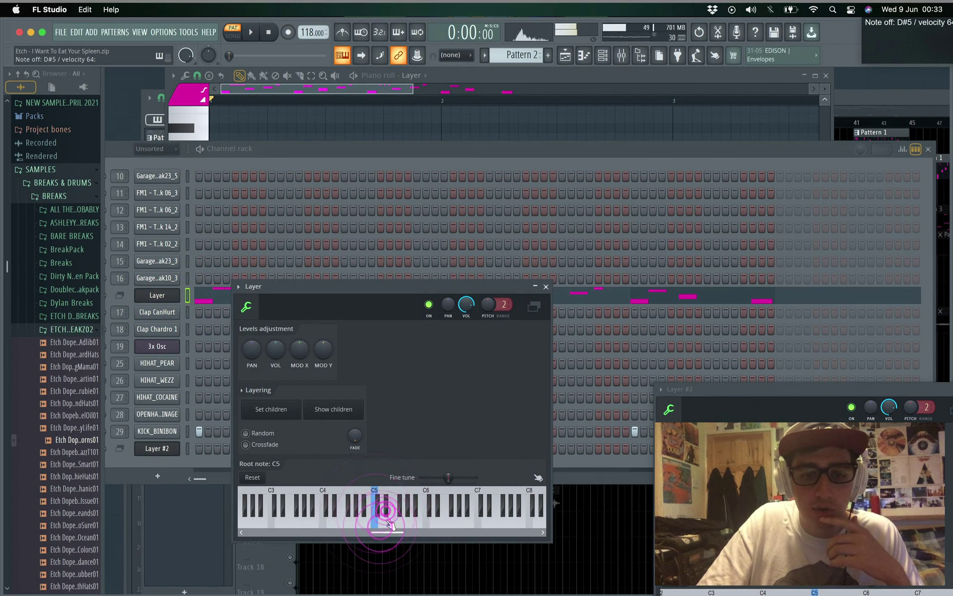
{"action": "left_click", "coordinate": [396, 523]}
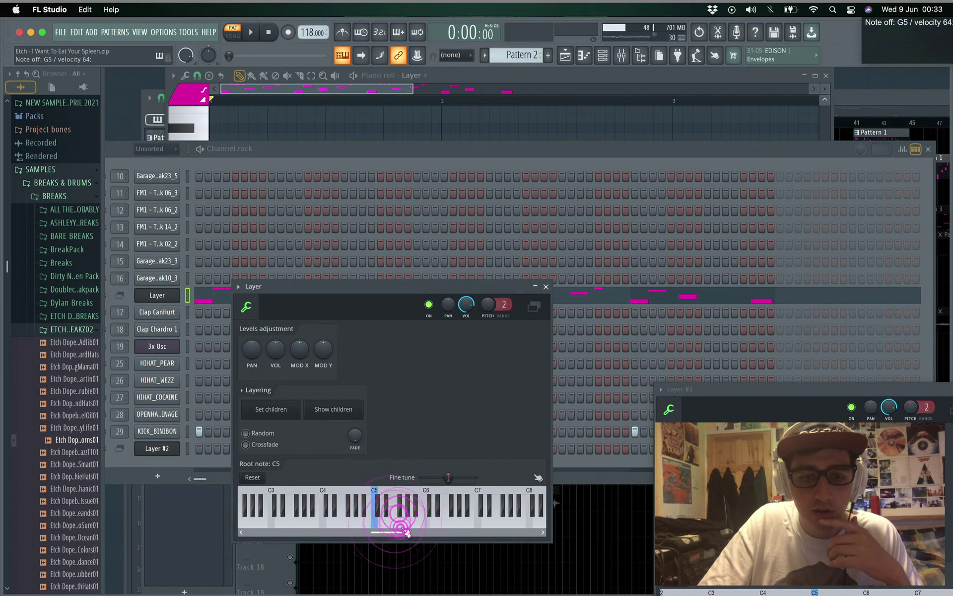
{"action": "left_click", "coordinate": [404, 516]}
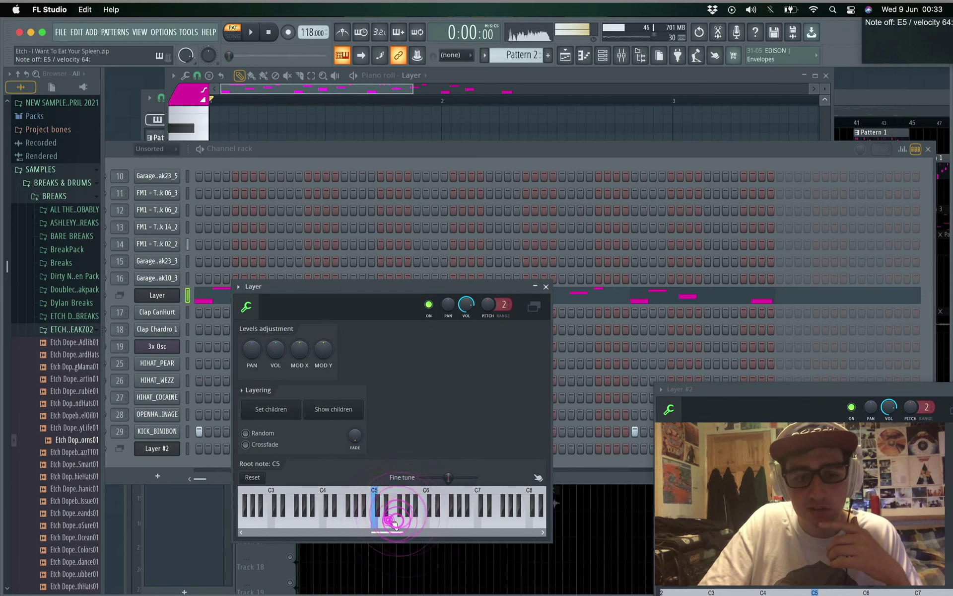
{"action": "left_click", "coordinate": [383, 512]}
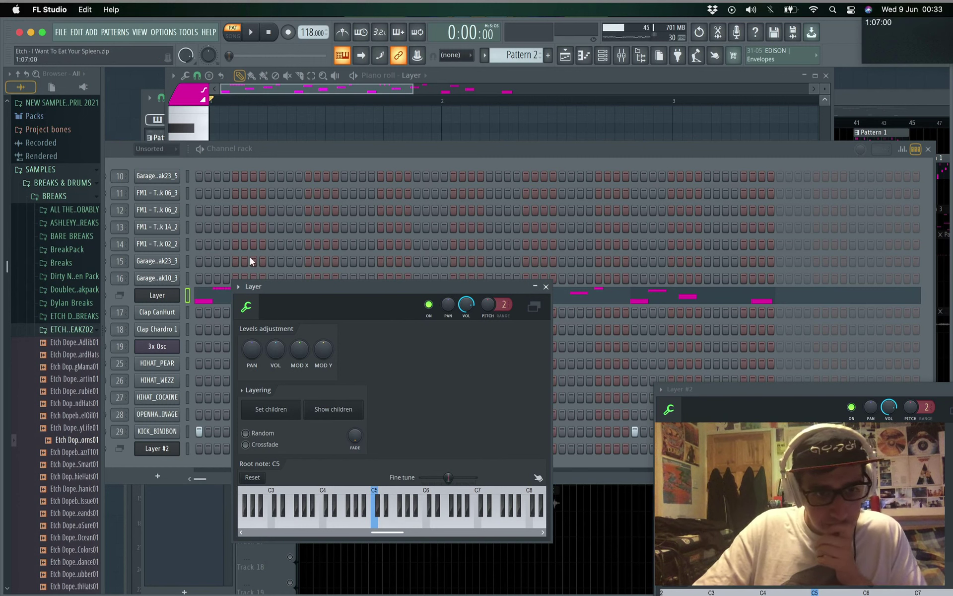
Open the original Layer's Pattern 2 notes in the piano roll and audition the breaks on C#5 and D5
{"action": "left_click", "coordinate": [213, 297]}
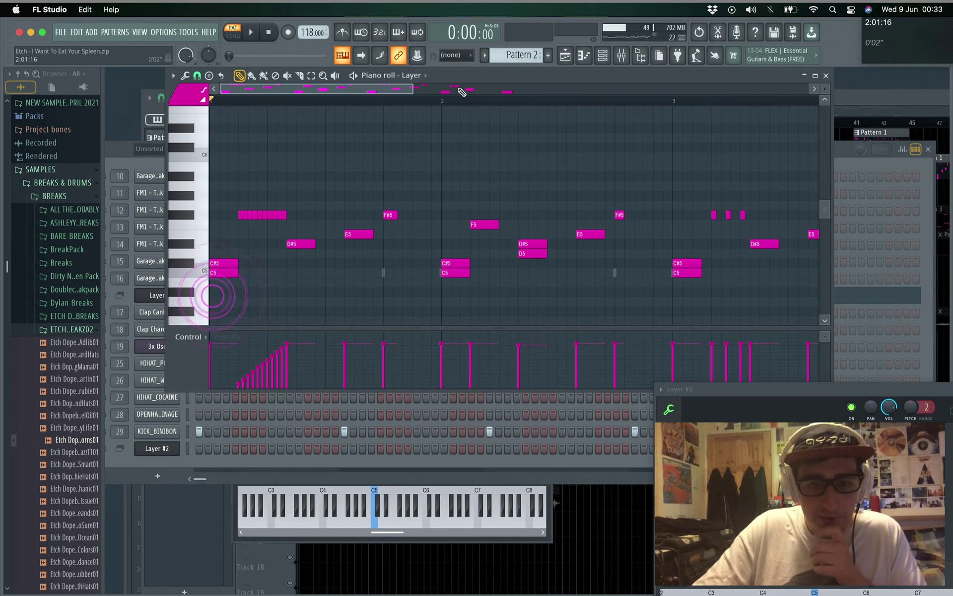
{"action": "left_click_drag", "start_coordinate": [412, 91], "coordinate": [386, 90]}
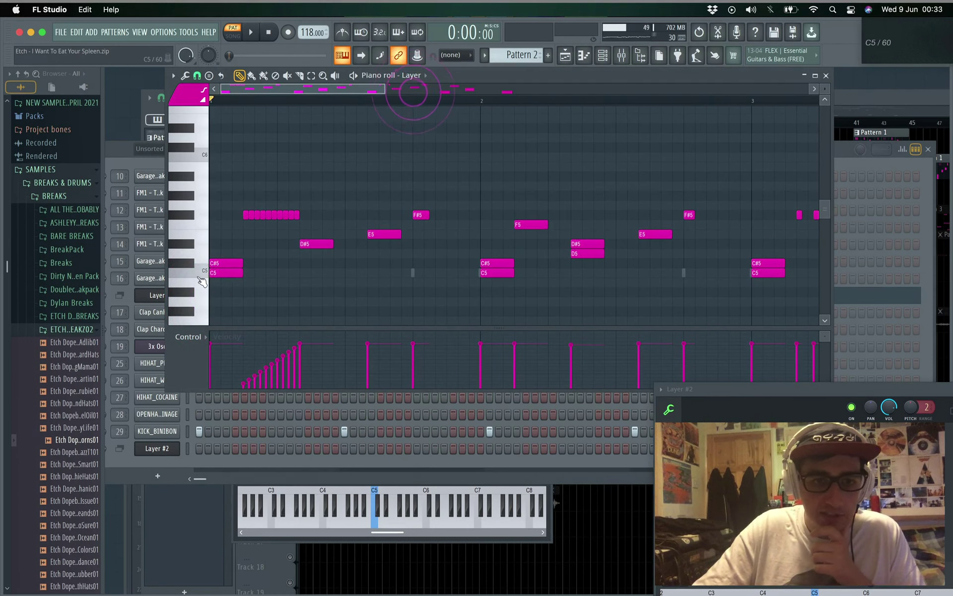
{"action": "left_click", "coordinate": [192, 265]}
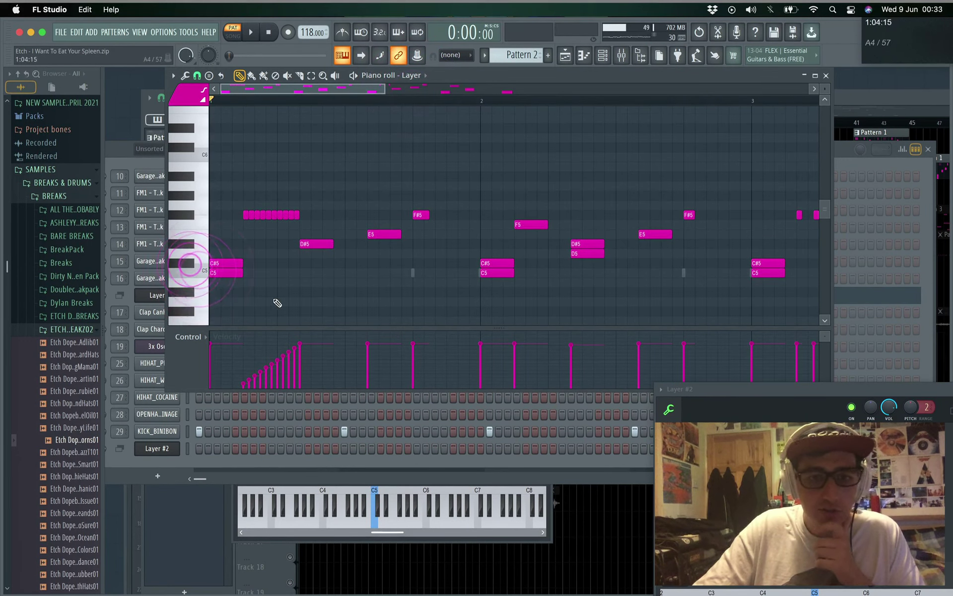
{"action": "left_click", "coordinate": [198, 253]}
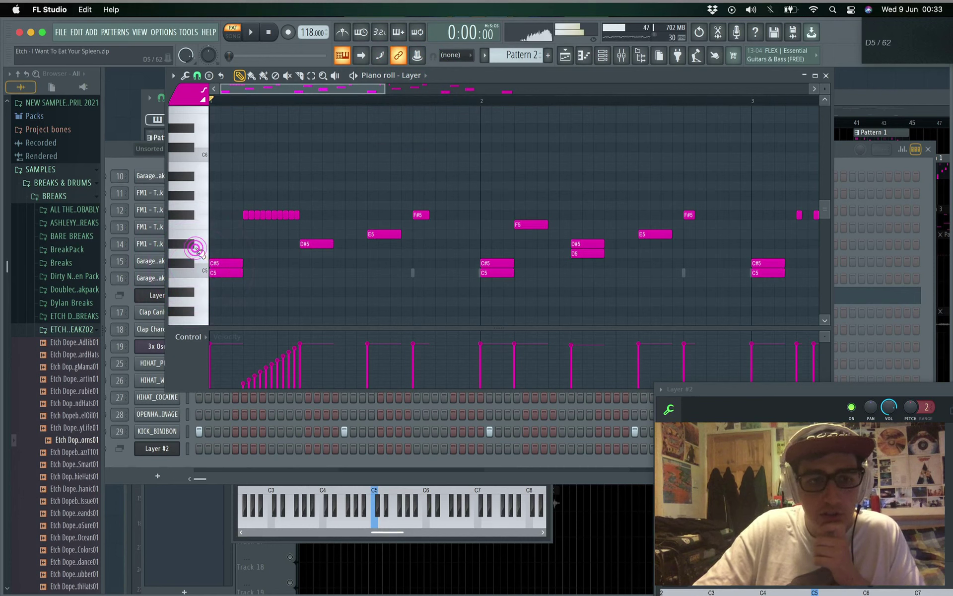
{"action": "left_click", "coordinate": [200, 257]}
{"action": "left_click", "coordinate": [202, 258]}
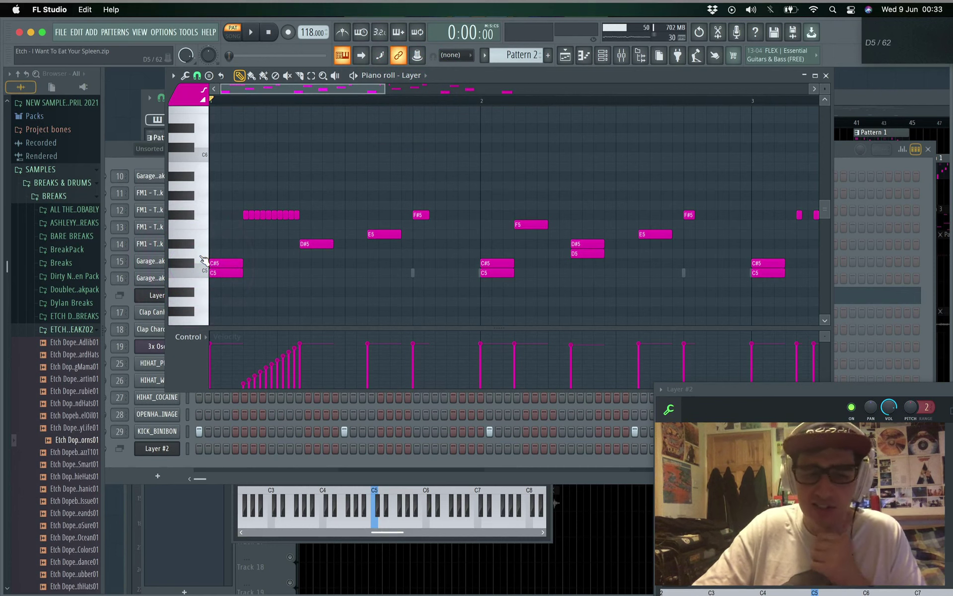
Audition the break on D#5 and repeat the one on E5 from the piano roll keyboard
{"action": "left_click", "coordinate": [187, 244]}
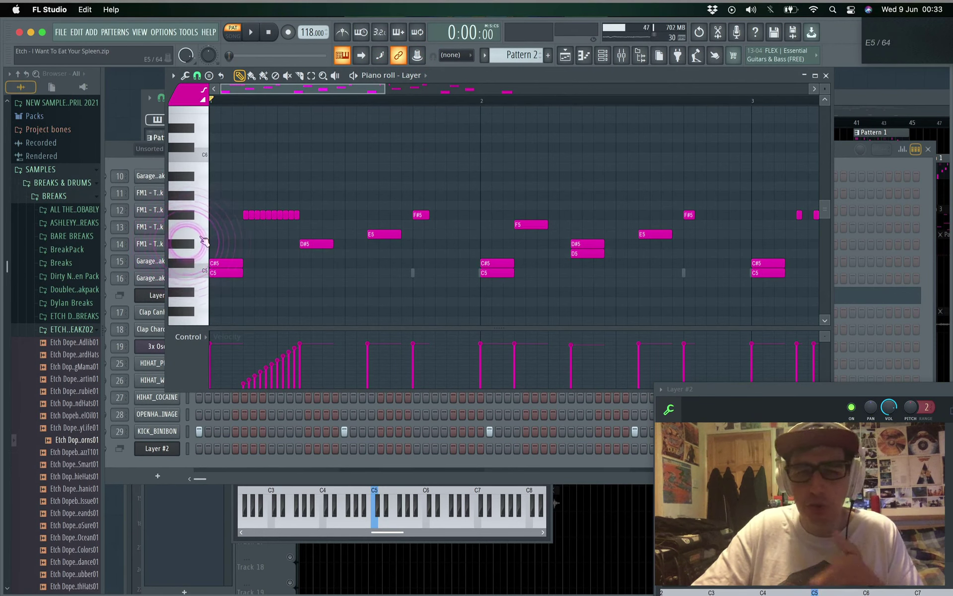
{"action": "left_click", "coordinate": [199, 236]}
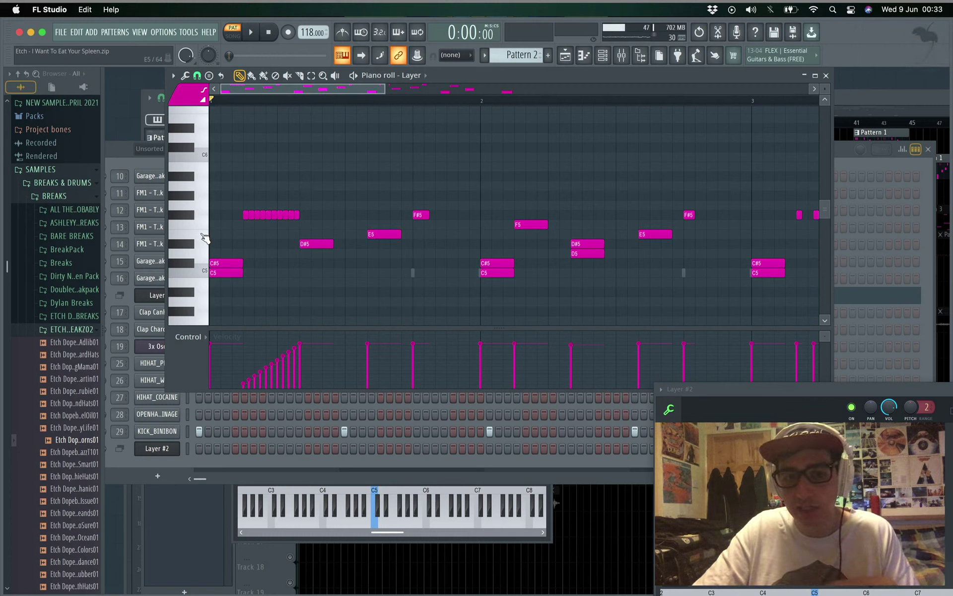
{"action": "left_click", "coordinate": [203, 237]}
{"action": "left_click", "coordinate": [204, 236]}
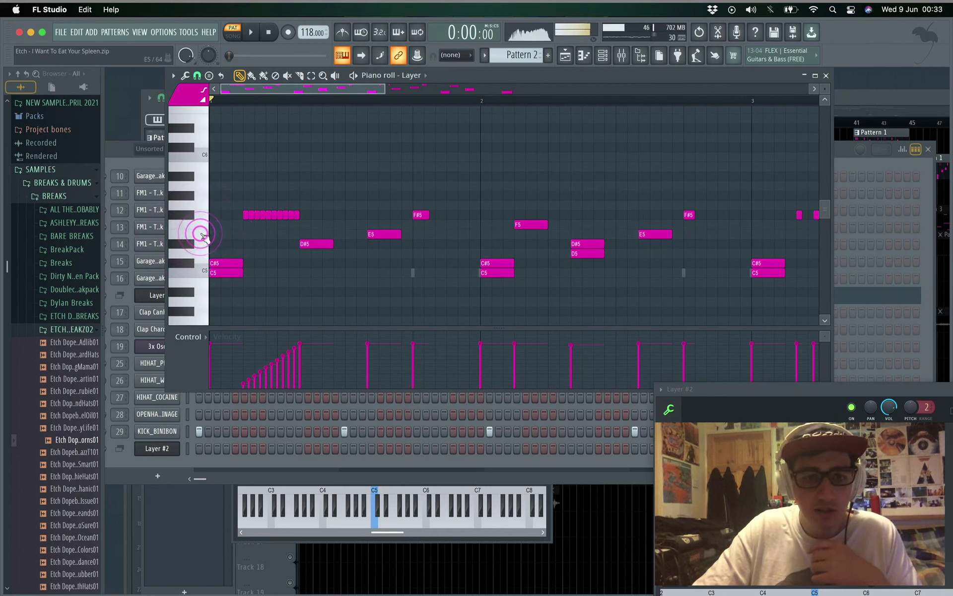
{"action": "left_click", "coordinate": [203, 236]}
{"action": "left_click", "coordinate": [203, 237]}
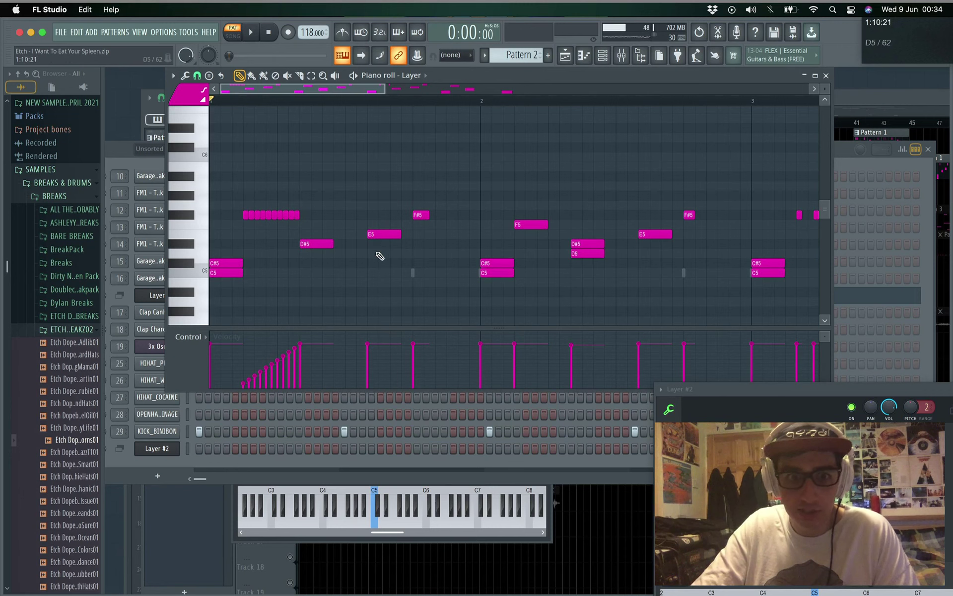
Audition the breaks on F#5 and F5 against the Layer notes in the first four bars of Pattern 2
{"action": "left_click", "coordinate": [194, 219]}
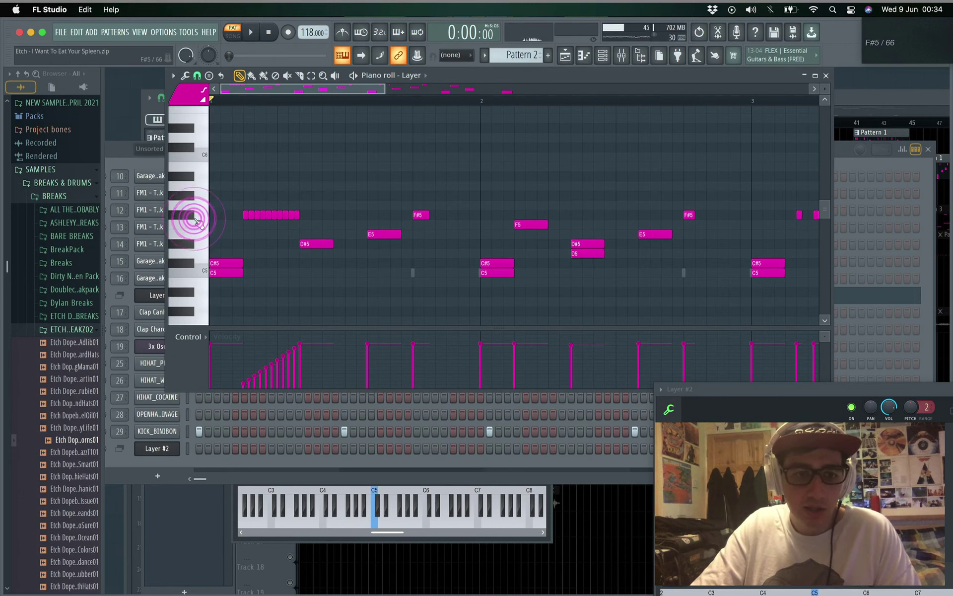
{"action": "left_click", "coordinate": [194, 219]}
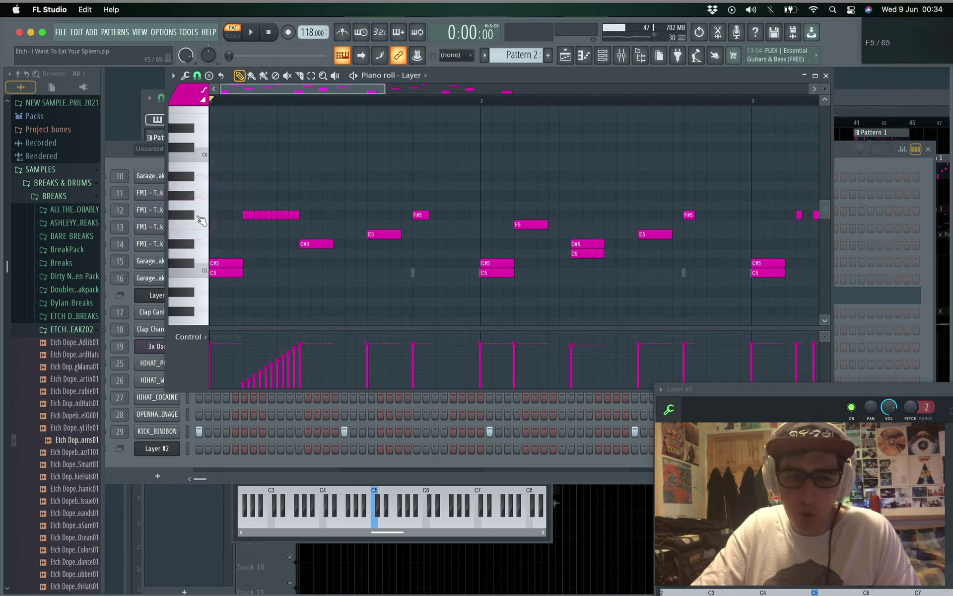
{"action": "left_click", "coordinate": [201, 219]}
{"action": "left_click", "coordinate": [198, 213]}
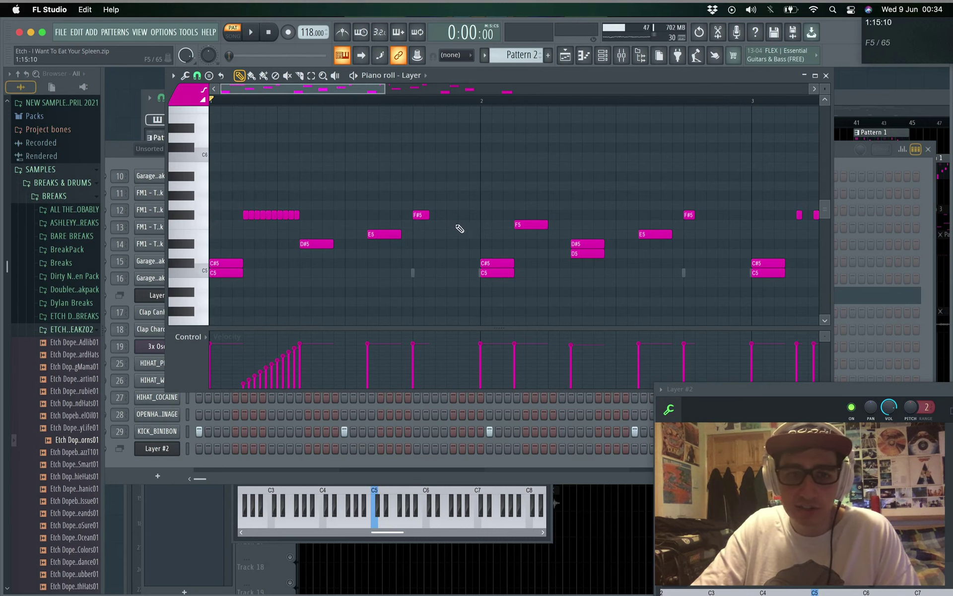
{"action": "left_click_drag", "start_coordinate": [393, 100], "coordinate": [473, 107]}
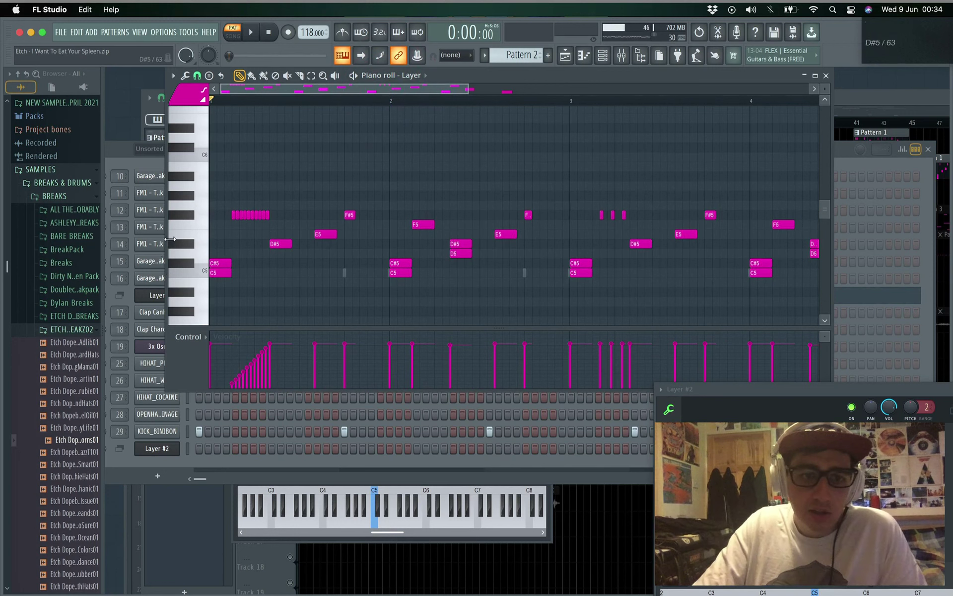
{"action": "left_click", "coordinate": [200, 224]}
{"action": "left_click", "coordinate": [199, 221]}
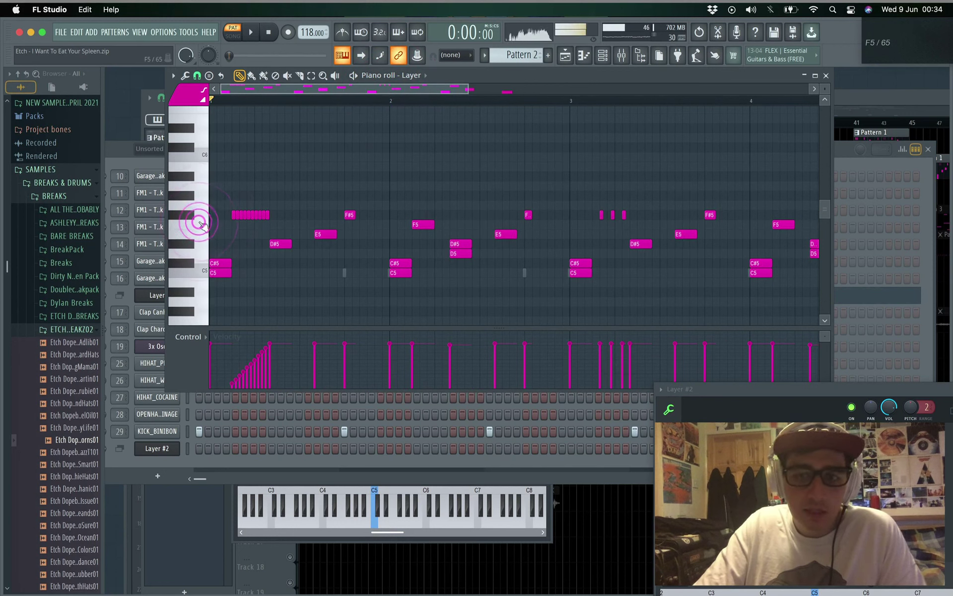
{"action": "left_click", "coordinate": [202, 225]}
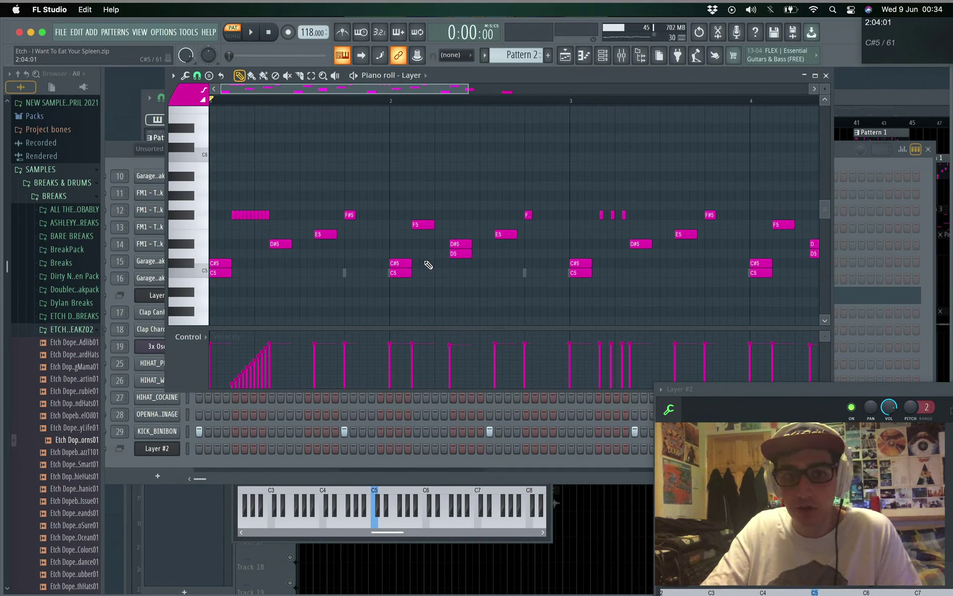
Check the channel rack's break and drum rows, then play Pattern 2 with the Layer notes in the piano roll
{"action": "left_click", "coordinate": [203, 460]}
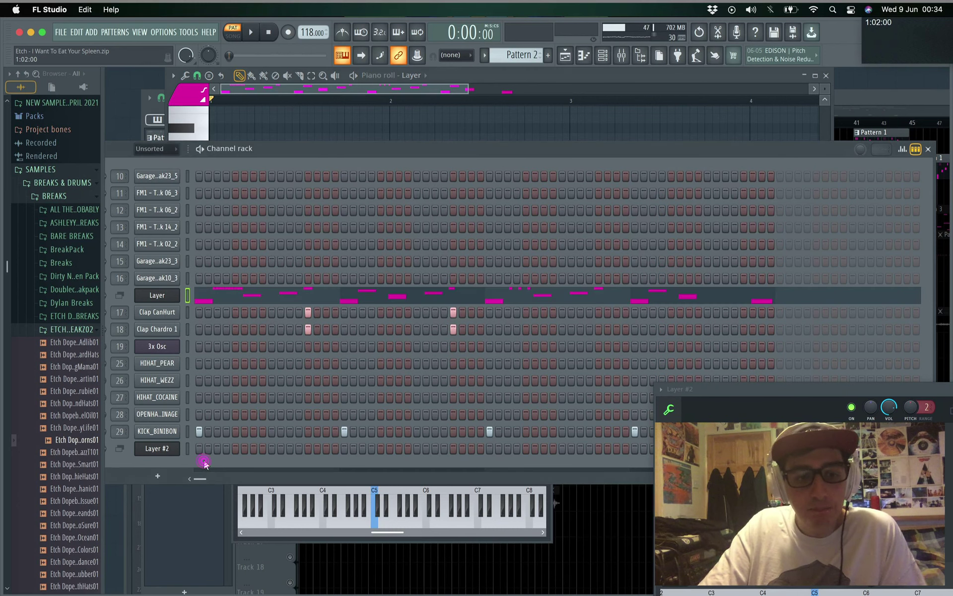
{"action": "left_click_drag", "start_coordinate": [324, 148], "coordinate": [295, 193]}
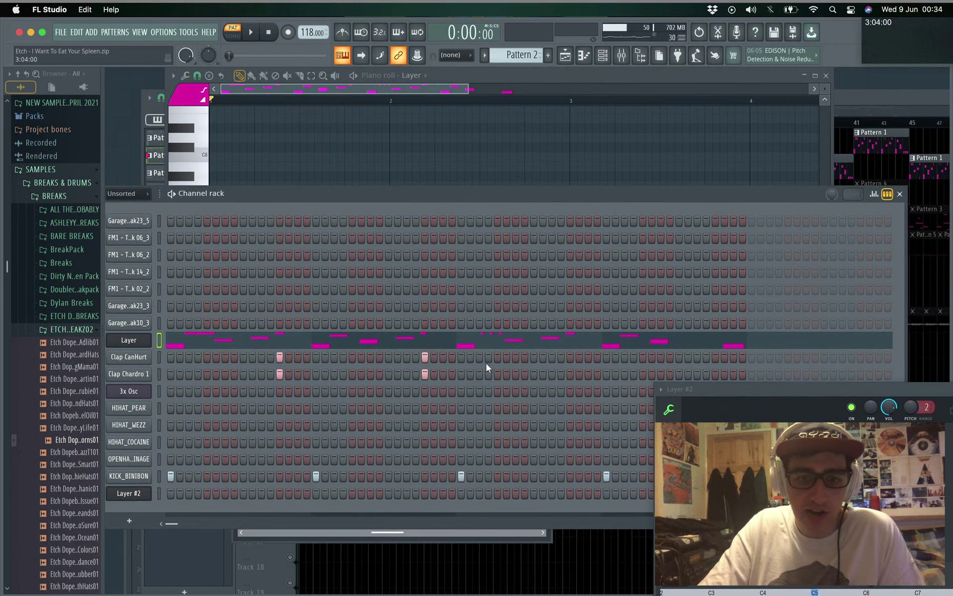
{"action": "left_click", "coordinate": [478, 79]}
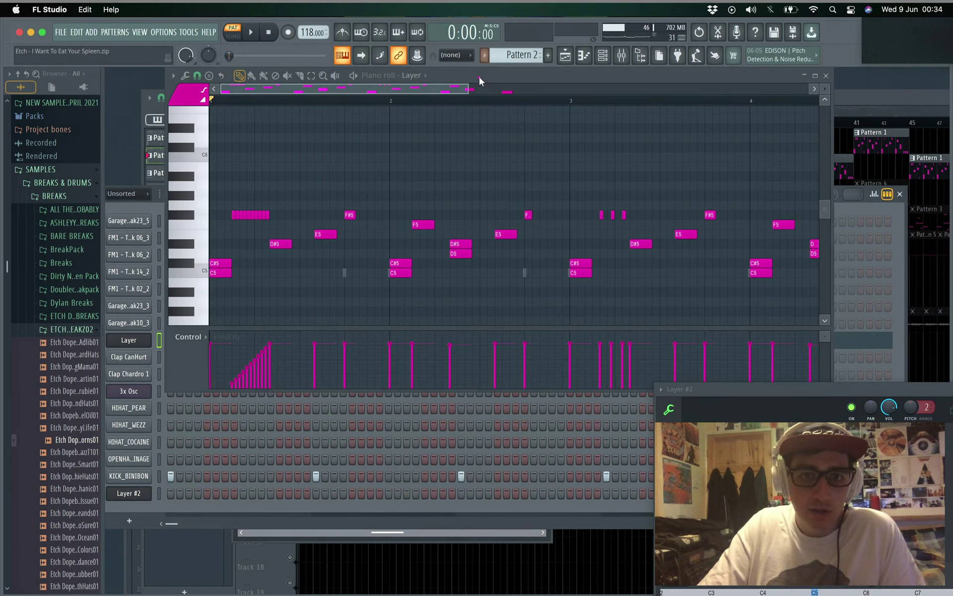
{"action": "key", "text": "space"}
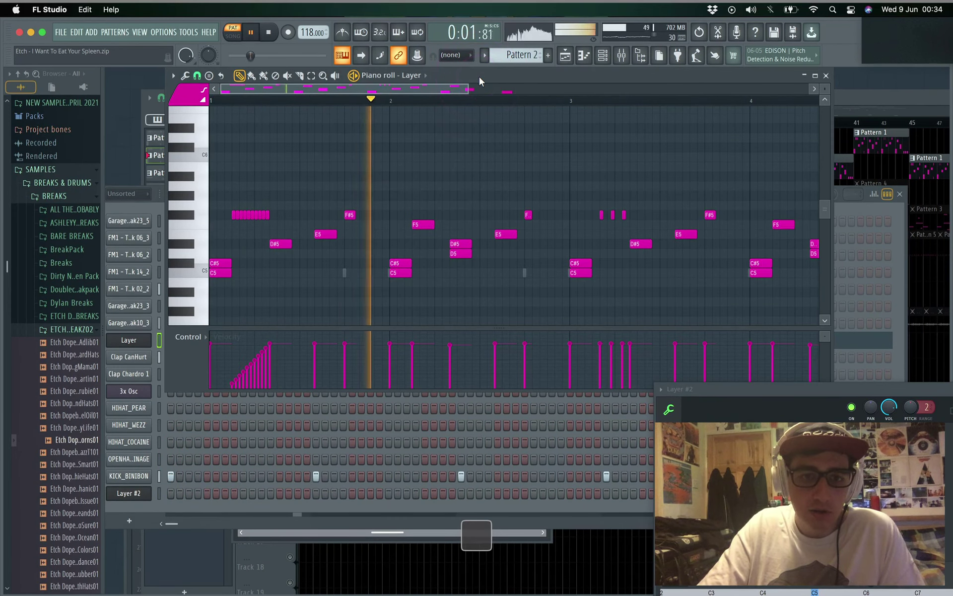
Show the mixer during Pattern 2 playback, move it into full view above the other windows, and stop playback
{"action": "left_click", "coordinate": [139, 31]}
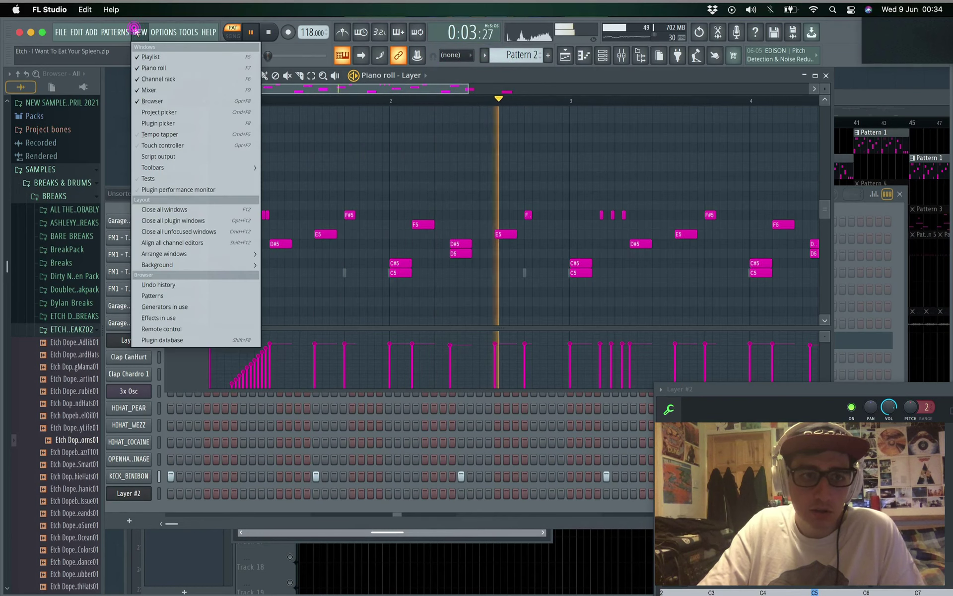
{"action": "left_click", "coordinate": [170, 92]}
{"action": "left_click", "coordinate": [463, 270]}
{"action": "left_click_drag", "start_coordinate": [462, 277], "coordinate": [404, 74]}
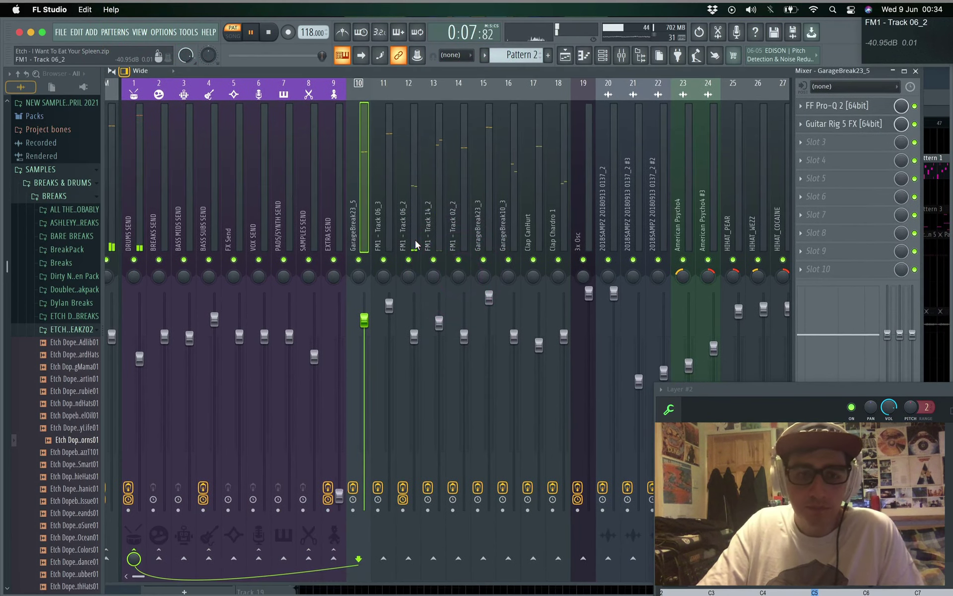
{"action": "key", "text": "space"}
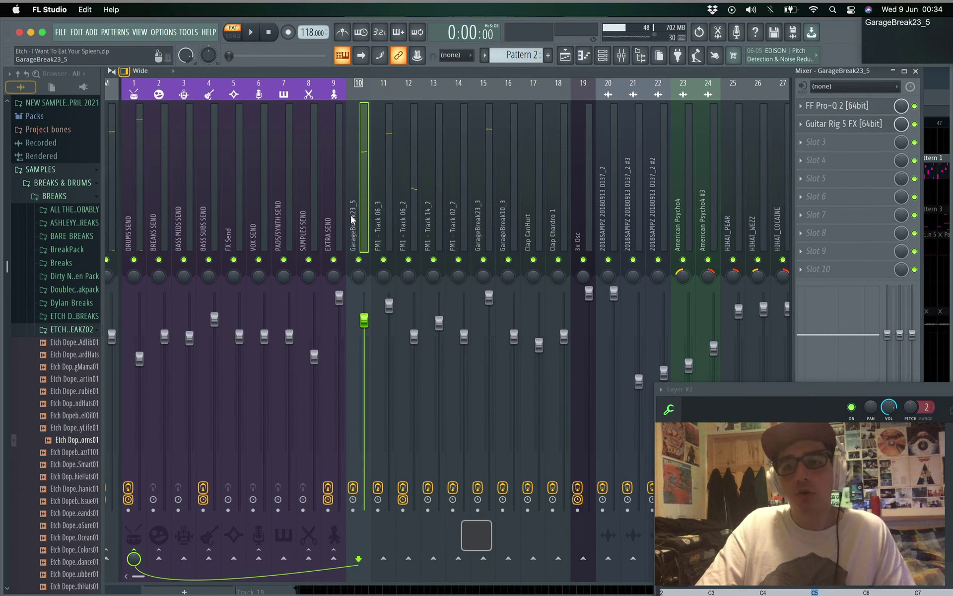
Close the Layer #2 channel window and play Pattern 2 with the GarageBreak23_5 mixer track selected
{"action": "left_click_drag", "start_coordinate": [847, 394], "coordinate": [580, 415]}
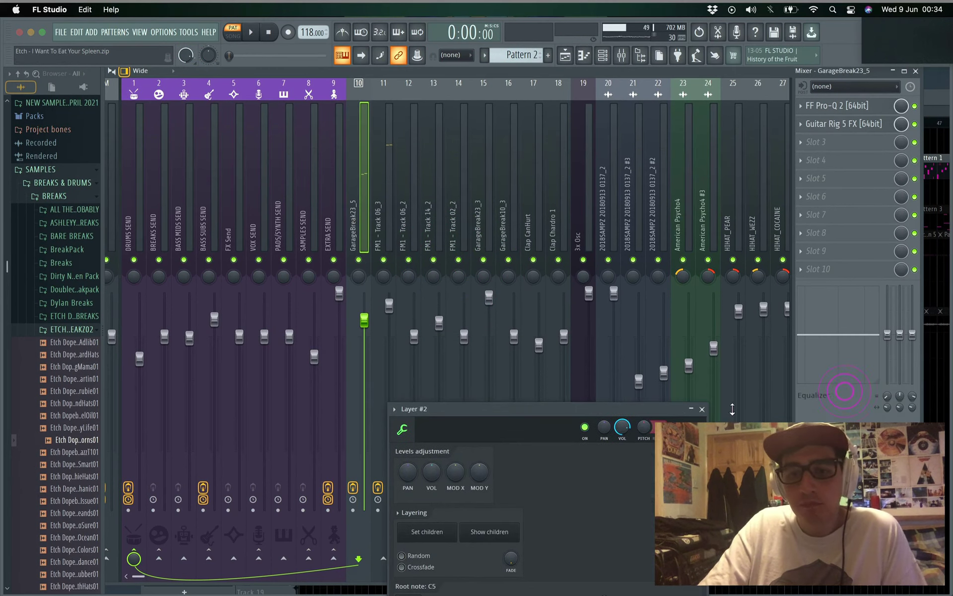
{"action": "left_click", "coordinate": [702, 409]}
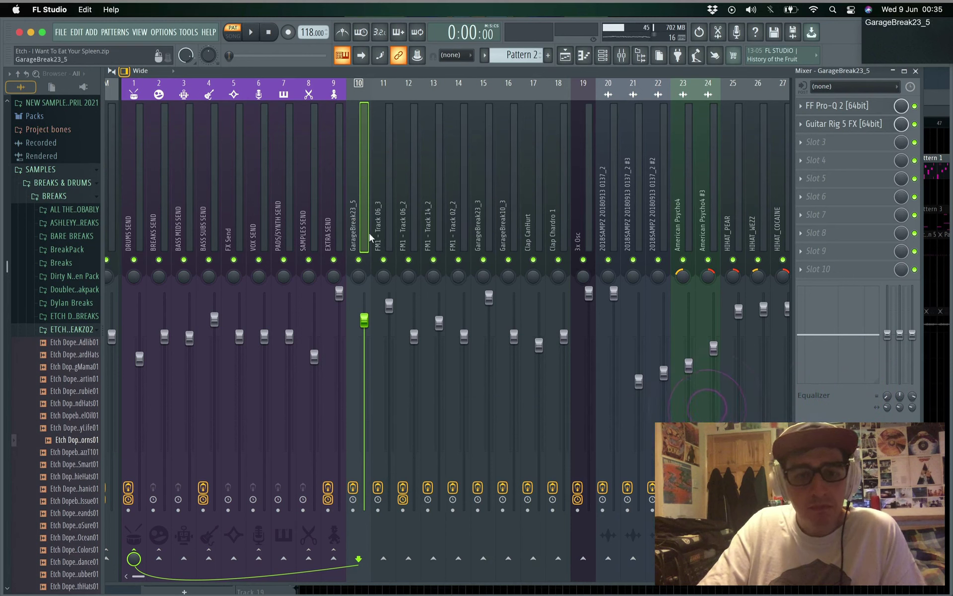
{"action": "left_click", "coordinate": [372, 228]}
{"action": "left_click", "coordinate": [352, 229]}
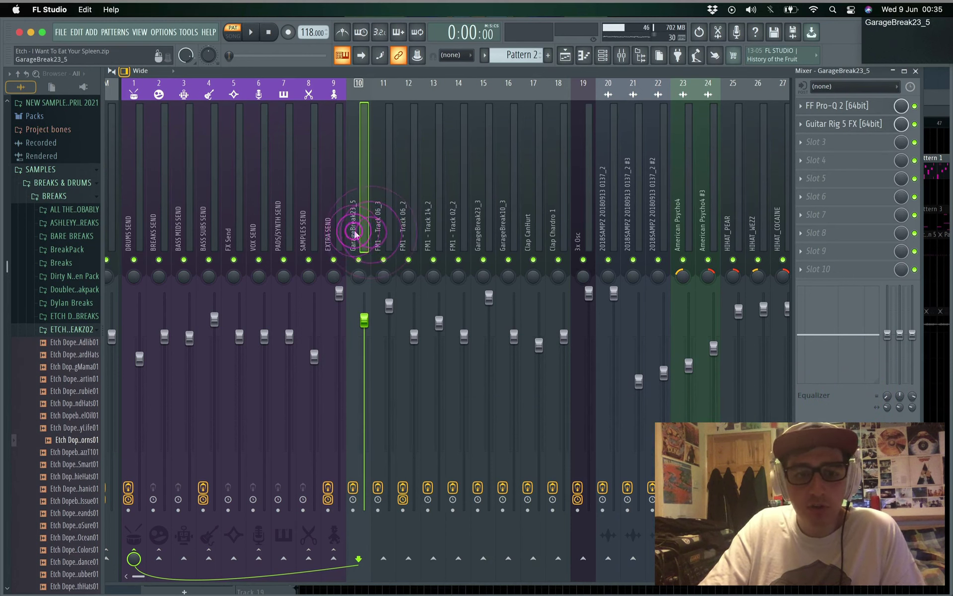
{"action": "key", "text": "space"}
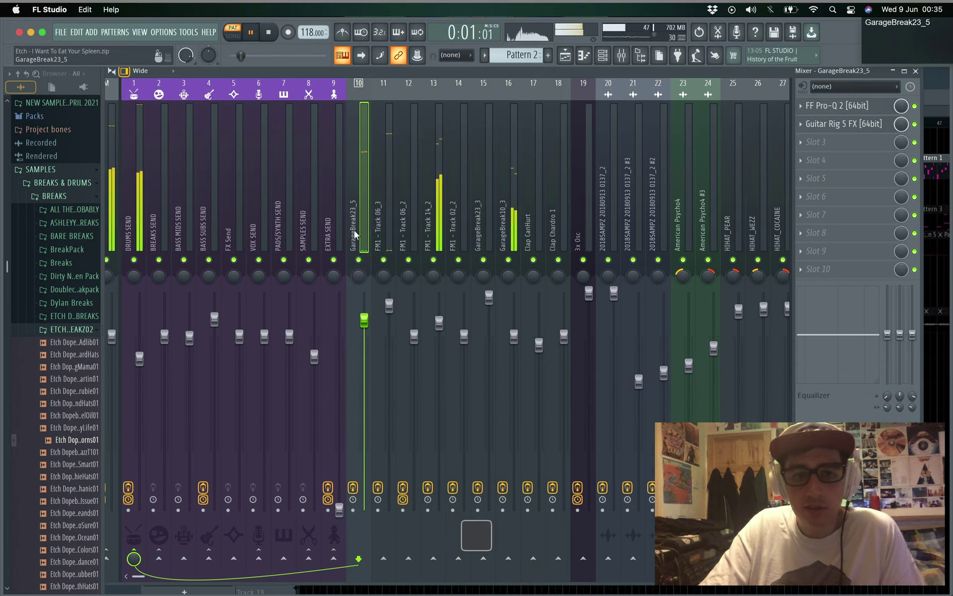
Examine the FF Pro-Q 2 equaliser curve on the GarageBreak23_5 mixer track, then close the plugin
{"action": "left_click", "coordinate": [829, 106]}
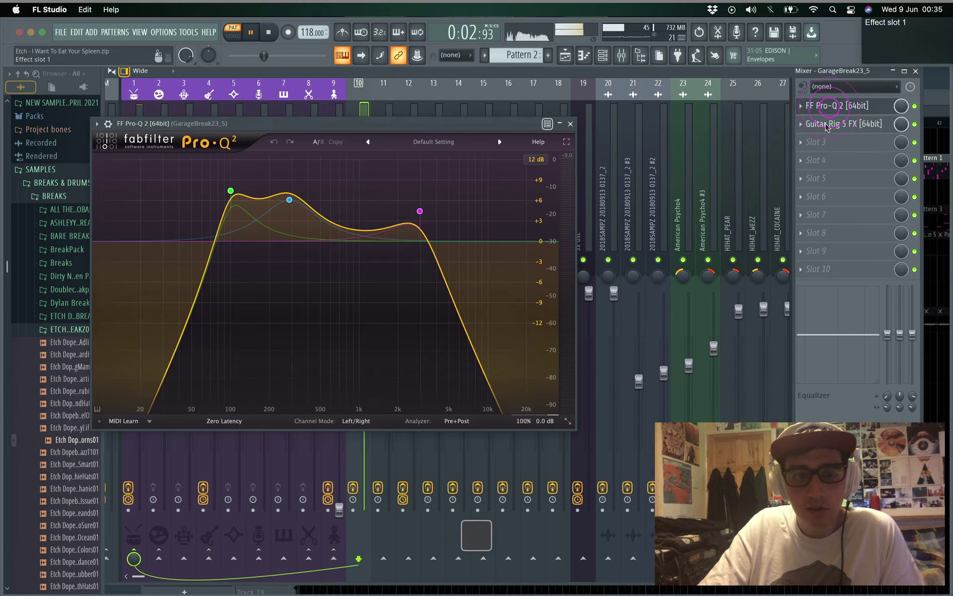
{"action": "key", "text": "space"}
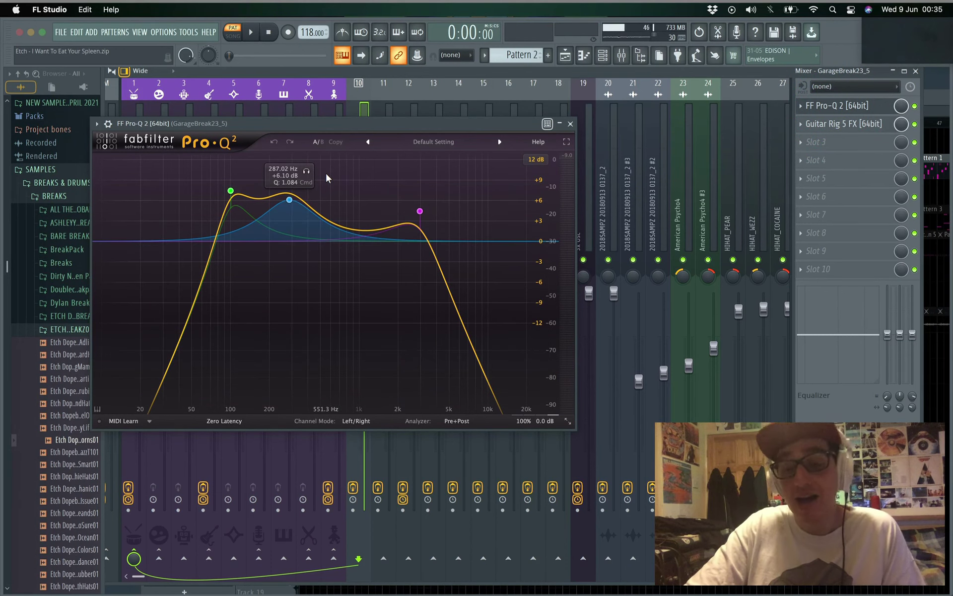
{"action": "left_click_drag", "start_coordinate": [308, 128], "coordinate": [375, 165]}
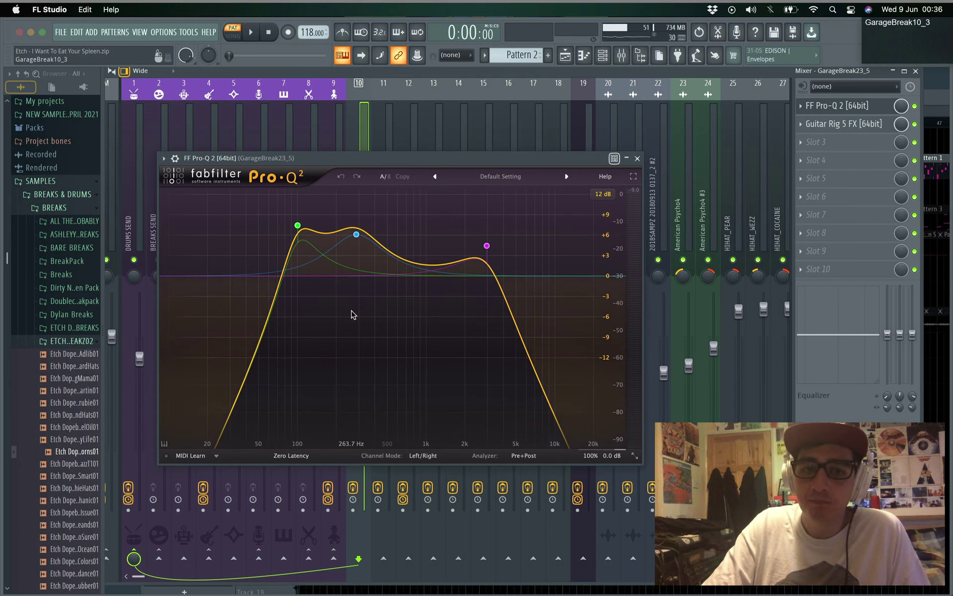
{"action": "left_click_drag", "start_coordinate": [383, 155], "coordinate": [380, 202]}
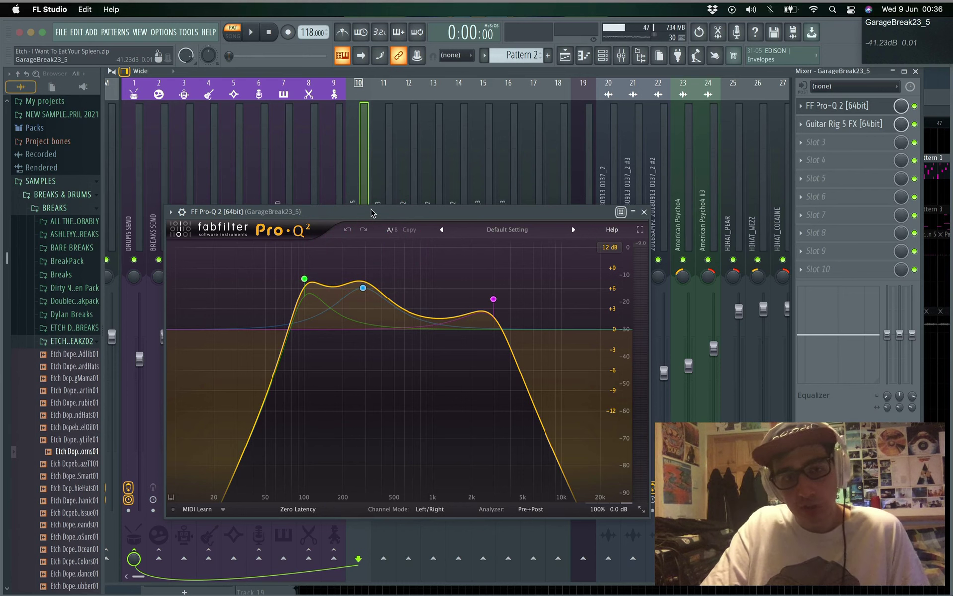
{"action": "left_click", "coordinate": [379, 217]}
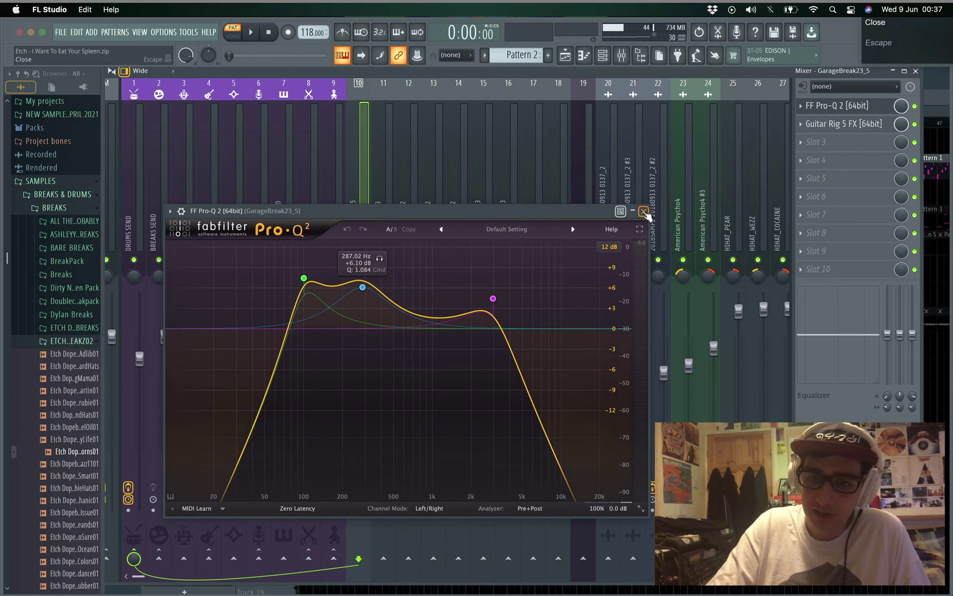
{"action": "left_click_drag", "start_coordinate": [514, 215], "coordinate": [574, 289]}
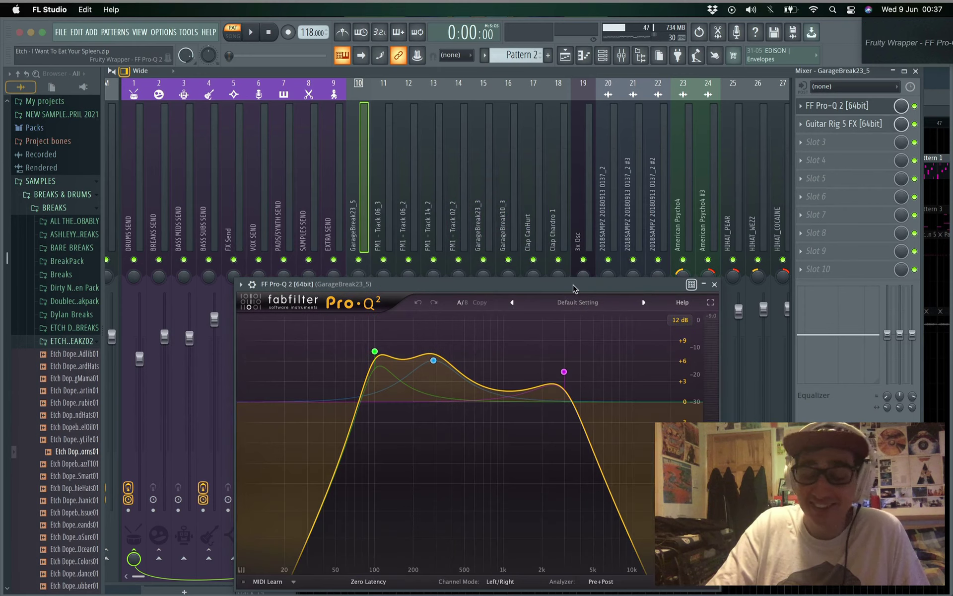
{"action": "left_click", "coordinate": [713, 284]}
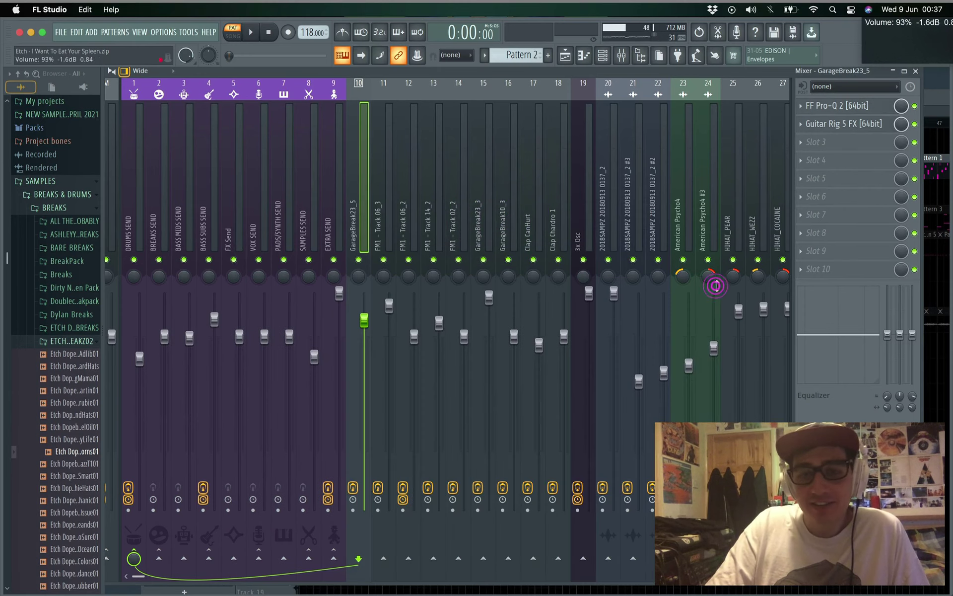
Open Guitar Rig 5 FX on the GarageBreak23_5 mixer track and select its IceVerb module
{"action": "left_click", "coordinate": [838, 128]}
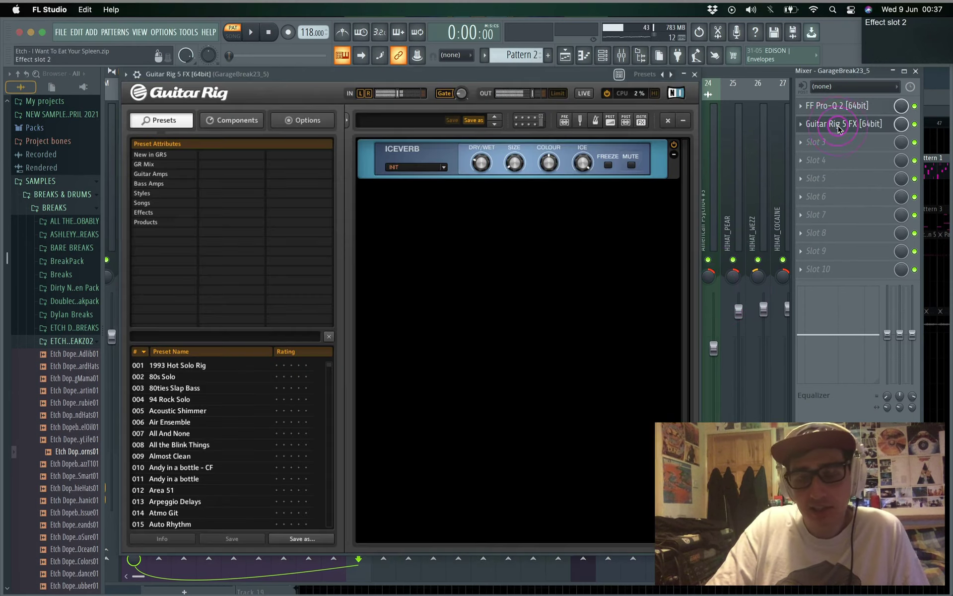
{"action": "left_click", "coordinate": [400, 159]}
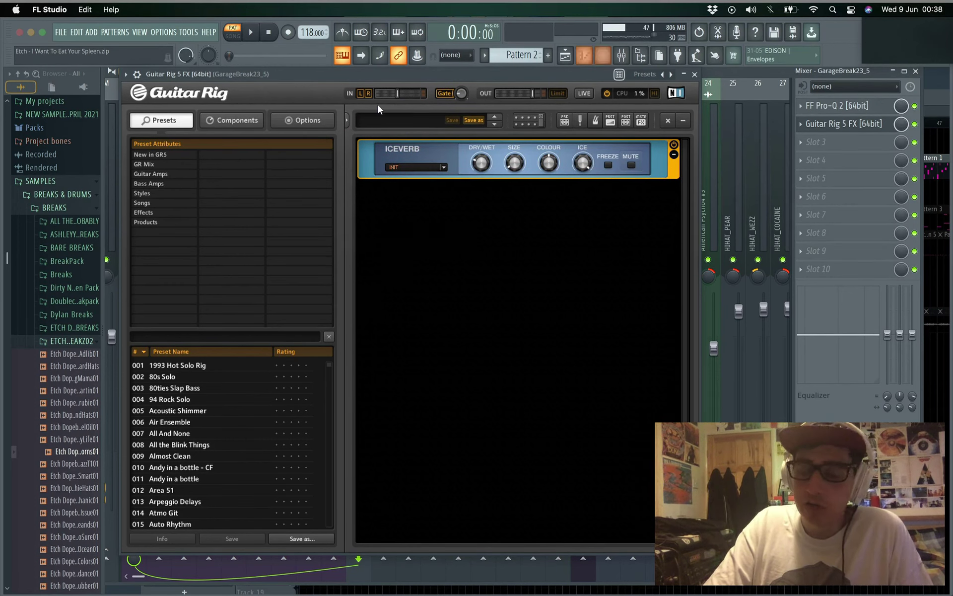
{"action": "left_click", "coordinate": [742, 75]}
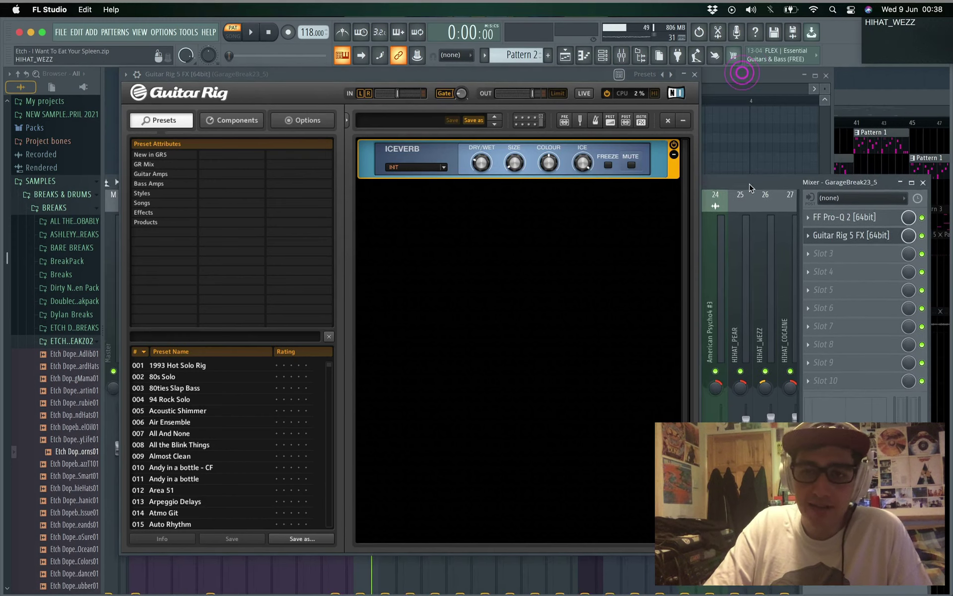
Browse Guitar Rig's component categories, looking through the Reverb, Pitch and Modifier modules
{"action": "left_click", "coordinate": [231, 120]}
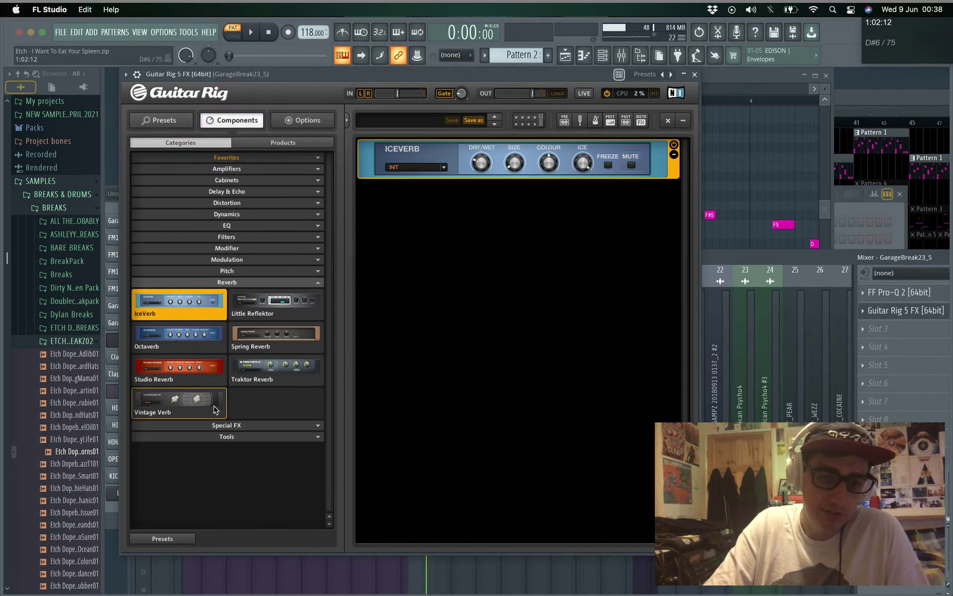
{"action": "left_click", "coordinate": [222, 271]}
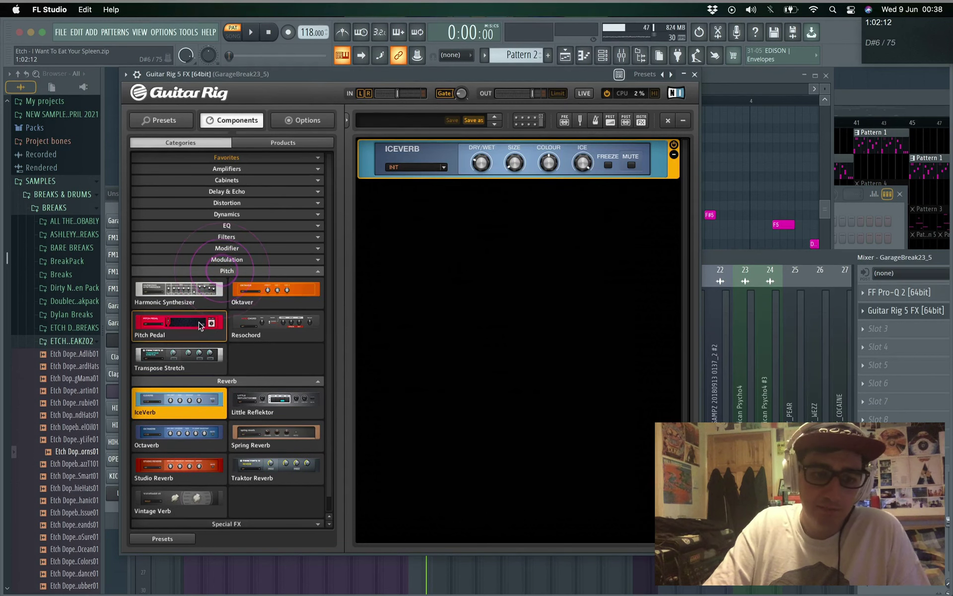
{"action": "left_click", "coordinate": [217, 258]}
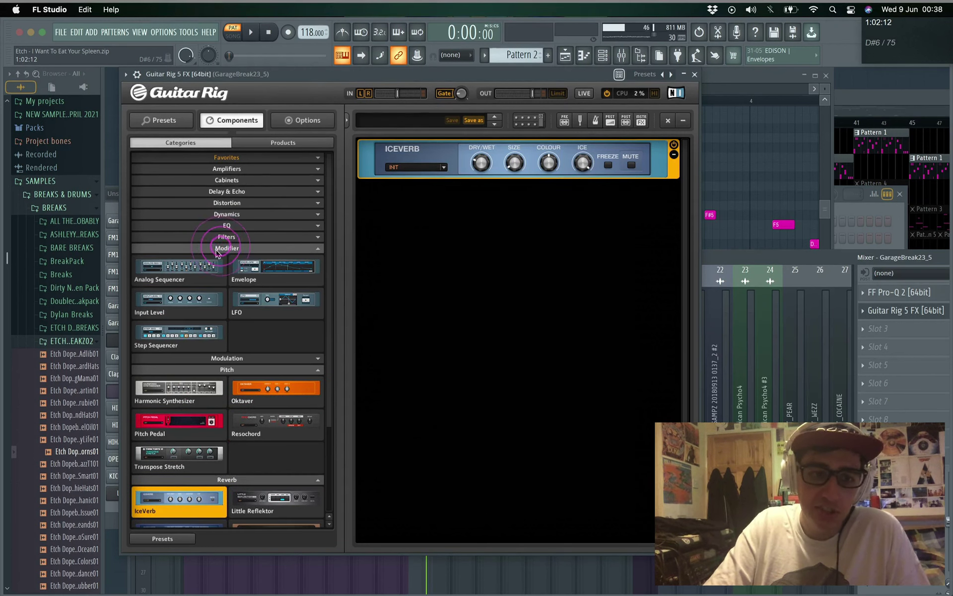
{"action": "left_click", "coordinate": [221, 258]}
{"action": "left_click", "coordinate": [229, 237]}
{"action": "left_click", "coordinate": [227, 237]}
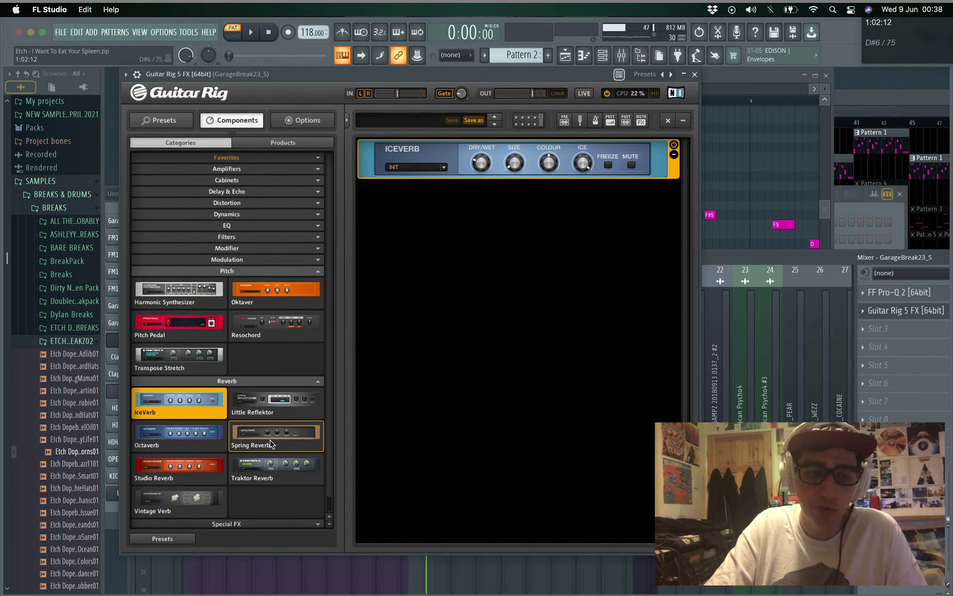
{"action": "left_click", "coordinate": [232, 270]}
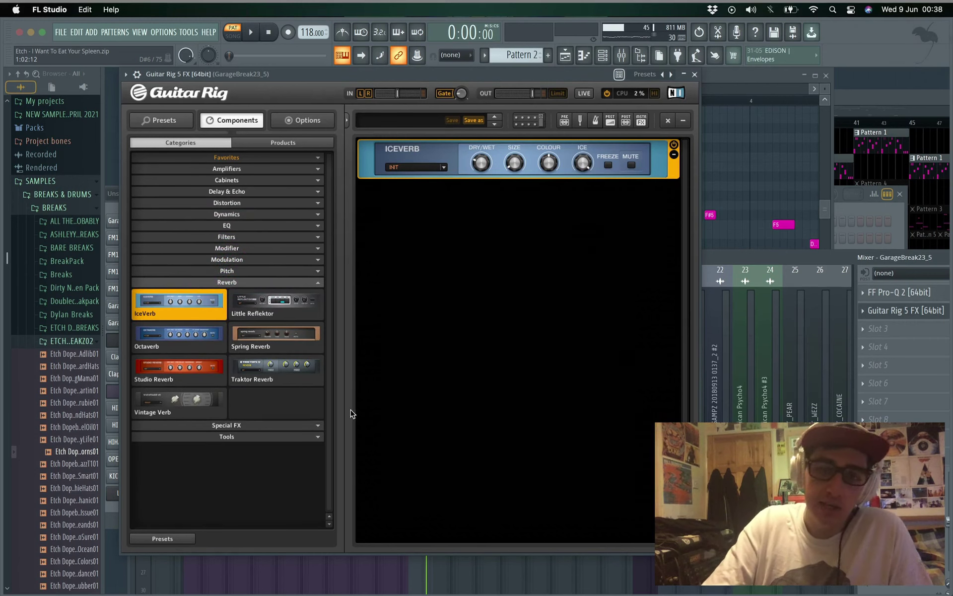
Play Pattern 2 with the GarageBreak23_5 mixer track soloed, arranging the mixer and Guitar Rig windows so both are visible
{"action": "left_click_drag", "start_coordinate": [432, 74], "coordinate": [582, 266]}
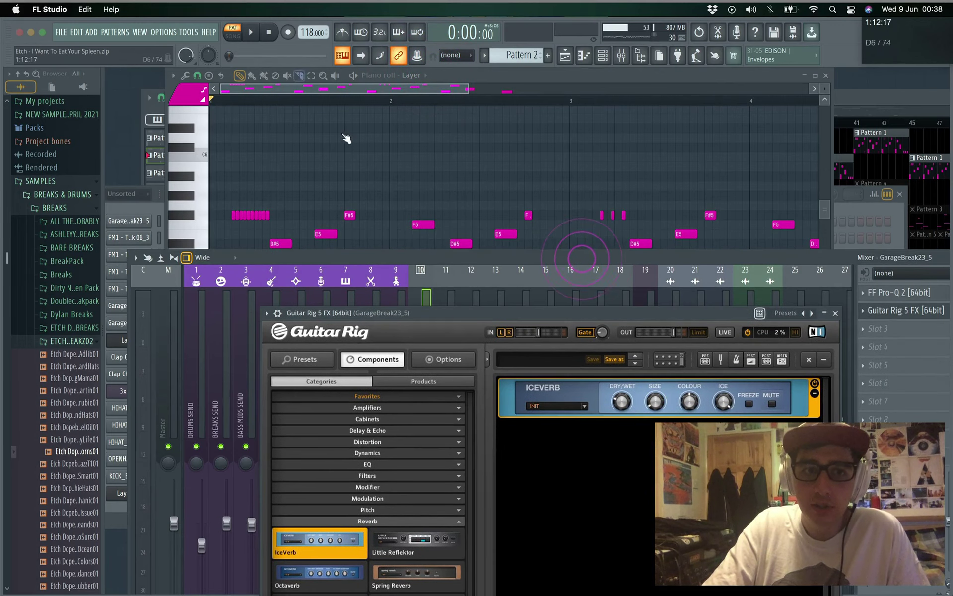
{"action": "left_click", "coordinate": [252, 33]}
{"action": "left_click_drag", "start_coordinate": [455, 257], "coordinate": [418, 70]}
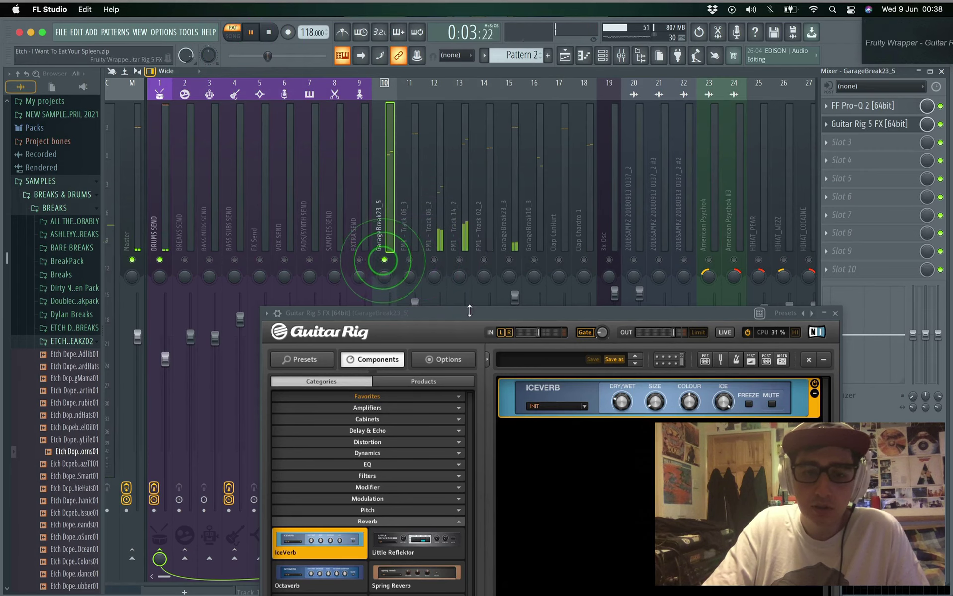
{"action": "left_click_drag", "start_coordinate": [480, 313], "coordinate": [393, 175]}
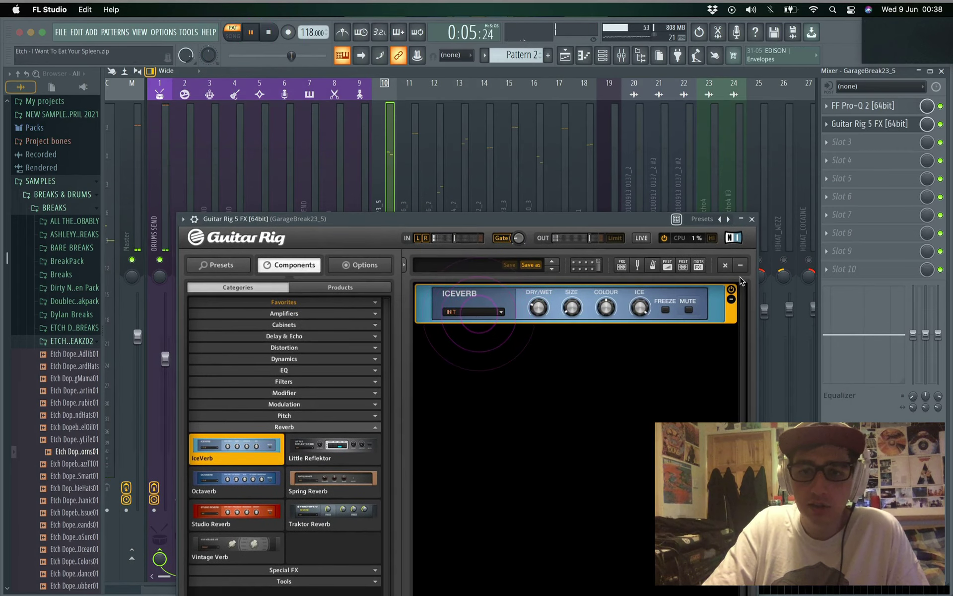
Compare the soloed break with IceVerb bypassed and re-enabled, then stop playback
{"action": "left_click", "coordinate": [732, 291]}
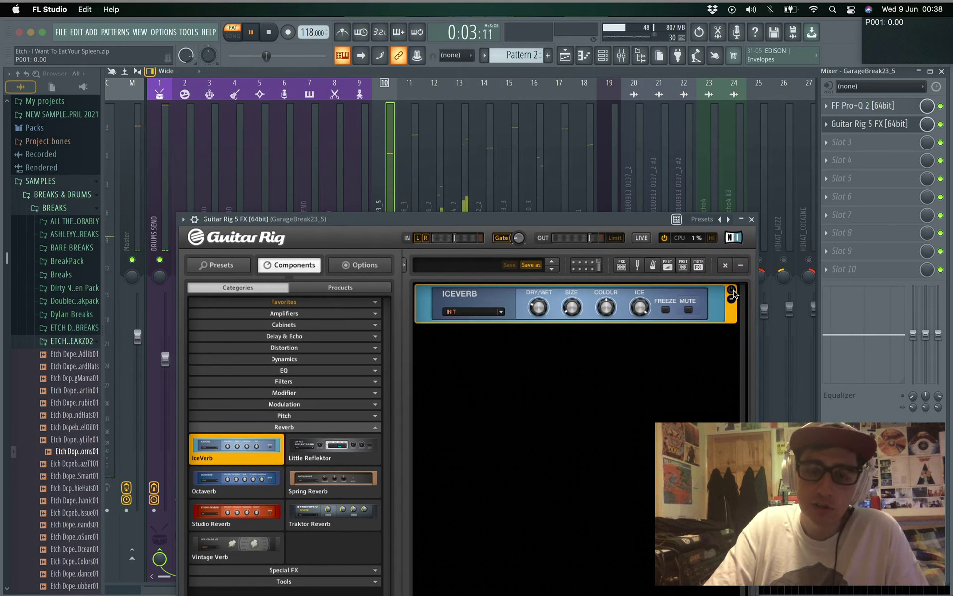
{"action": "left_click", "coordinate": [732, 291]}
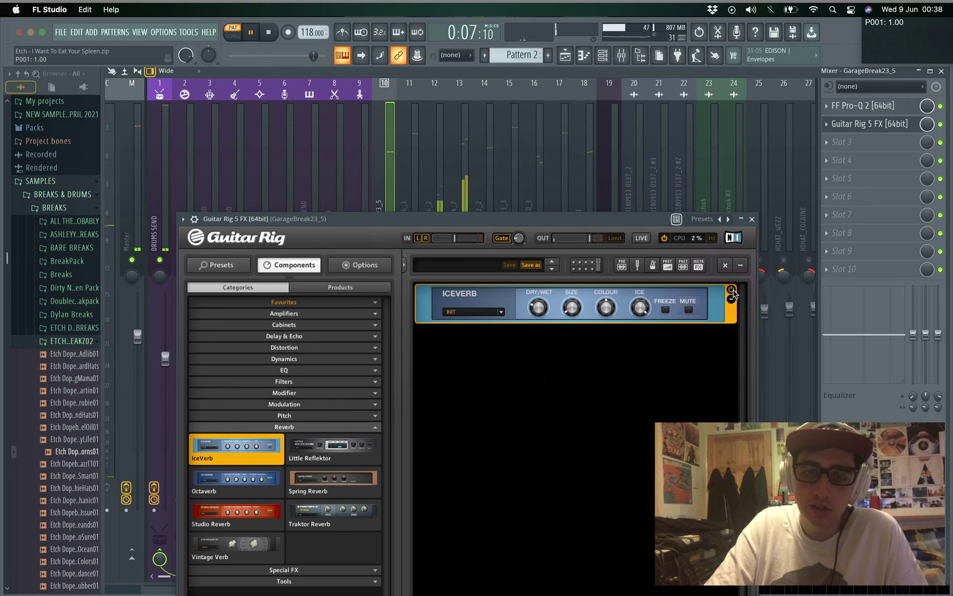
{"action": "key", "text": "space"}
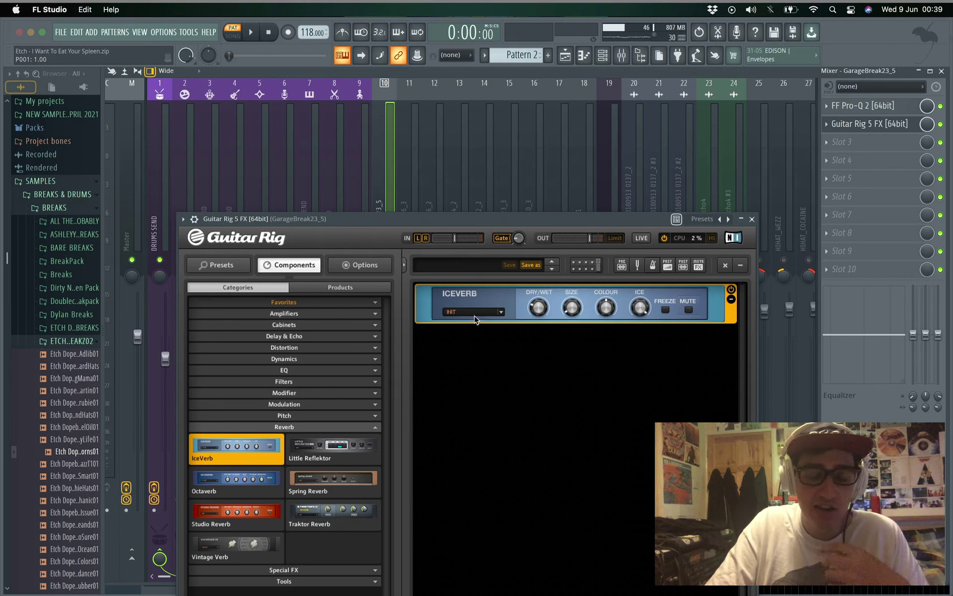
Close Guitar Rig, unmute the FM1 - Track 06_3 mixer track during Pattern 2 playback and open its FF Pro-Q 2
{"action": "left_click", "coordinate": [752, 218]}
{"action": "key", "text": "space"}
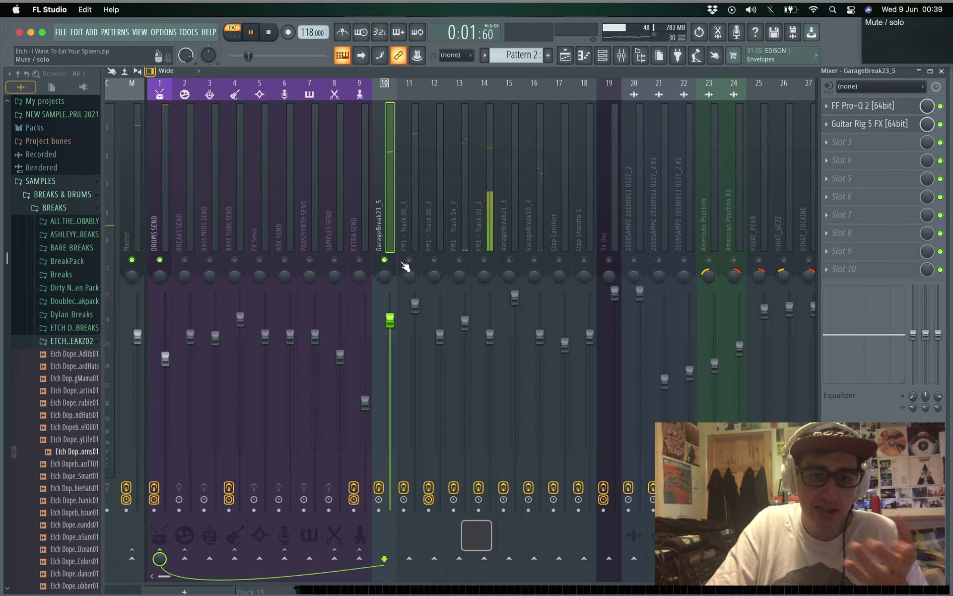
{"action": "left_click", "coordinate": [407, 261]}
{"action": "left_click", "coordinate": [401, 226]}
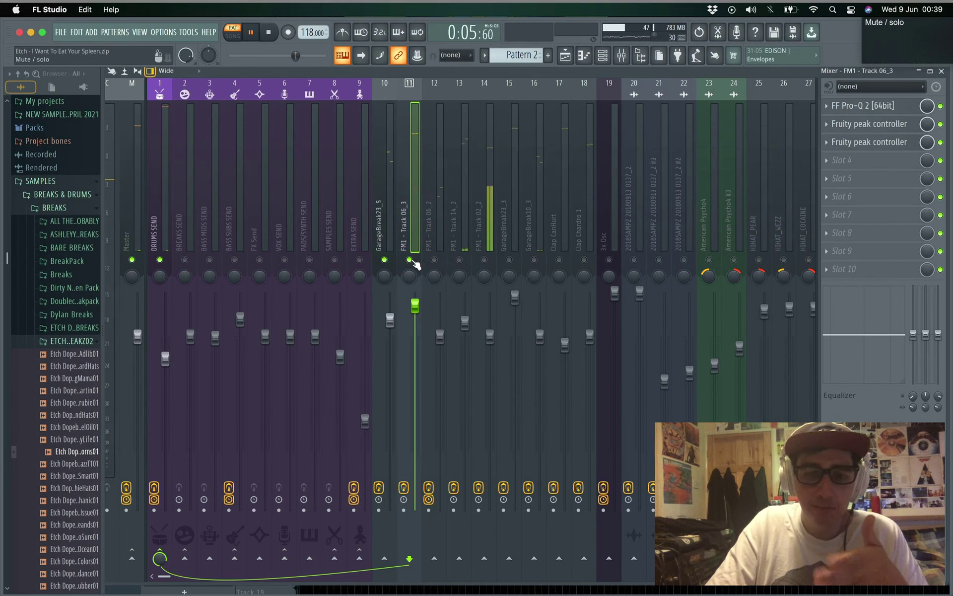
{"action": "left_click", "coordinate": [869, 105]}
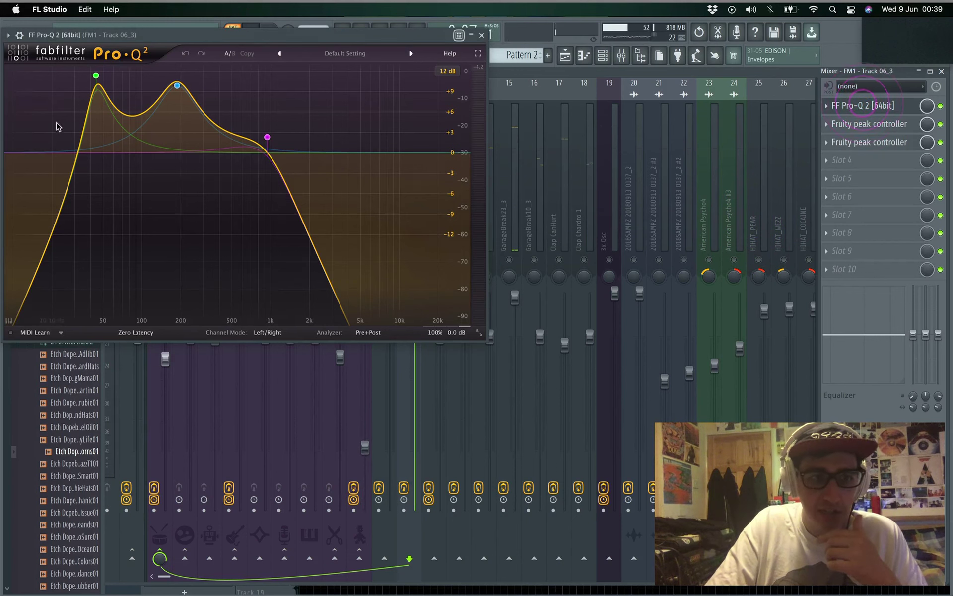
Stop playback, move the FM1 - Track 06_3 FF Pro-Q 2 window clear of the toolbar to inspect its EQ curve, and close it
{"action": "key", "text": "space"}
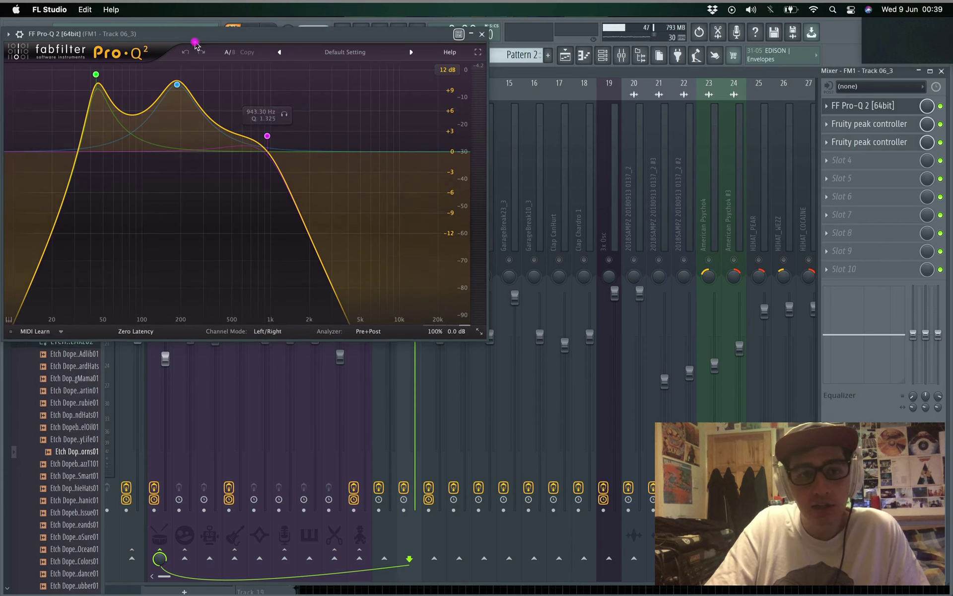
{"action": "left_click_drag", "start_coordinate": [195, 43], "coordinate": [305, 94]}
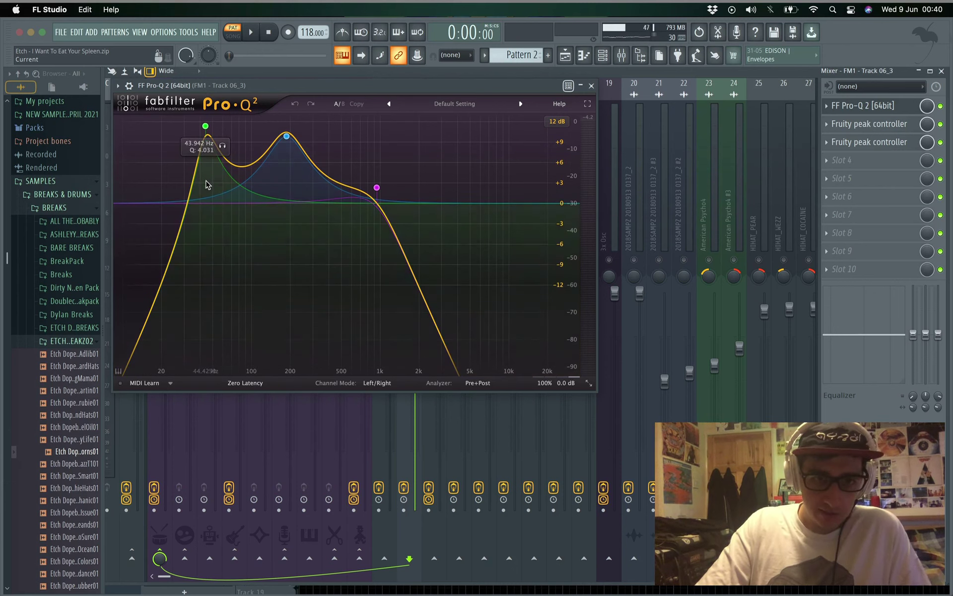
{"action": "key", "text": "Escape"}
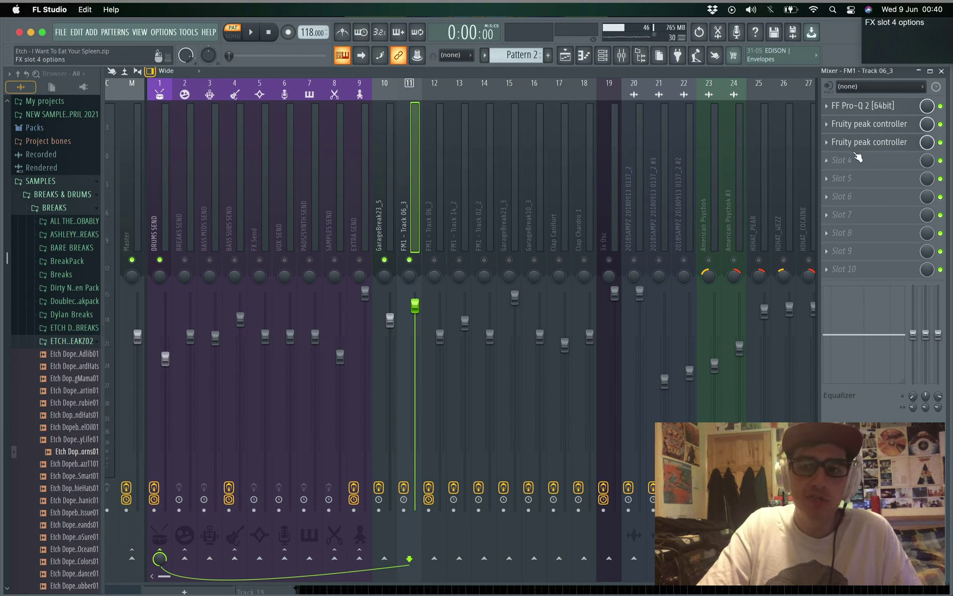
Unmute and select the FM1 - Track 06_2 mixer track, playing Pattern 2 briefly to hear it with the other breaks
{"action": "left_click", "coordinate": [434, 259]}
{"action": "key", "text": "space"}
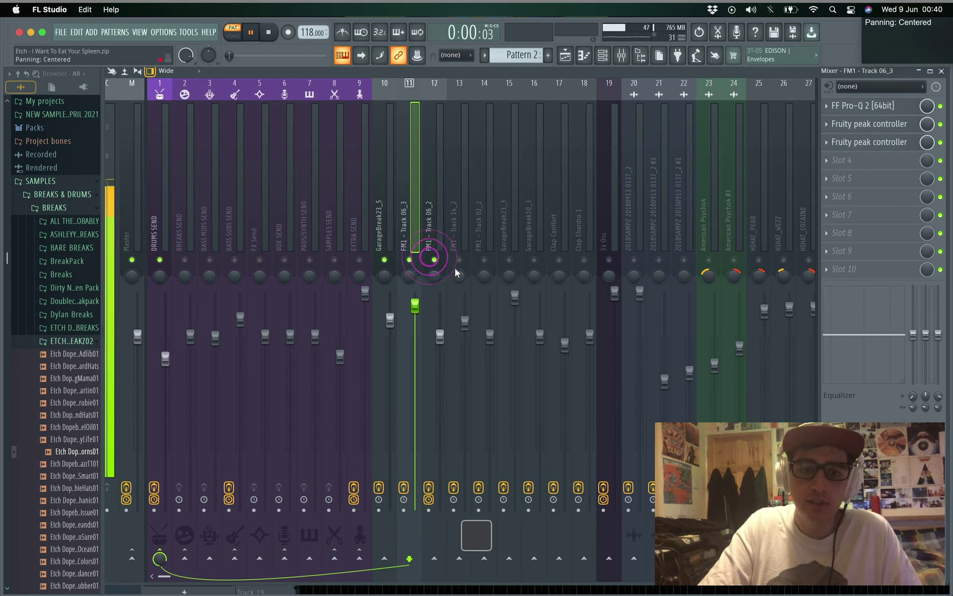
{"action": "left_click", "coordinate": [431, 240]}
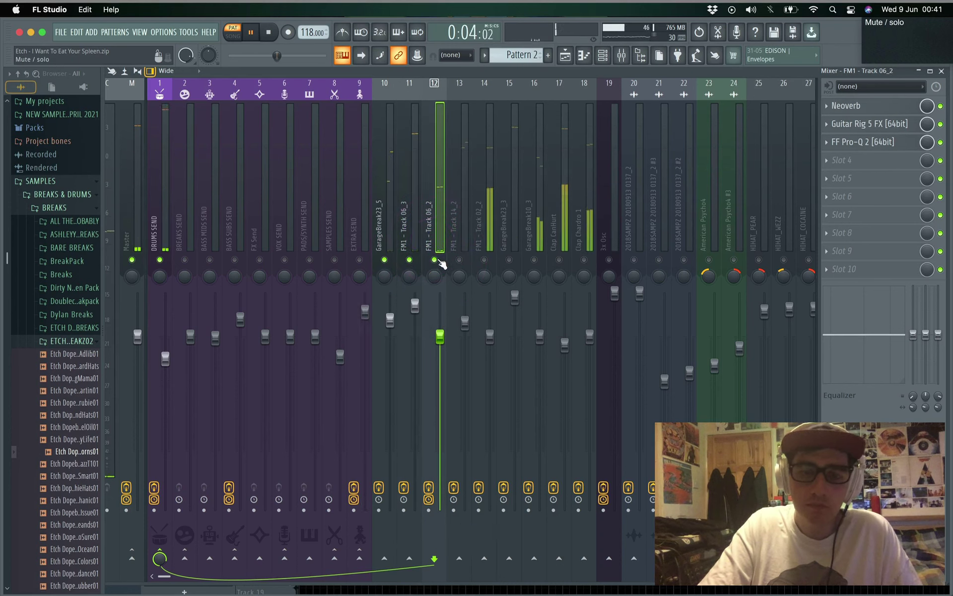
{"action": "key", "text": "space"}
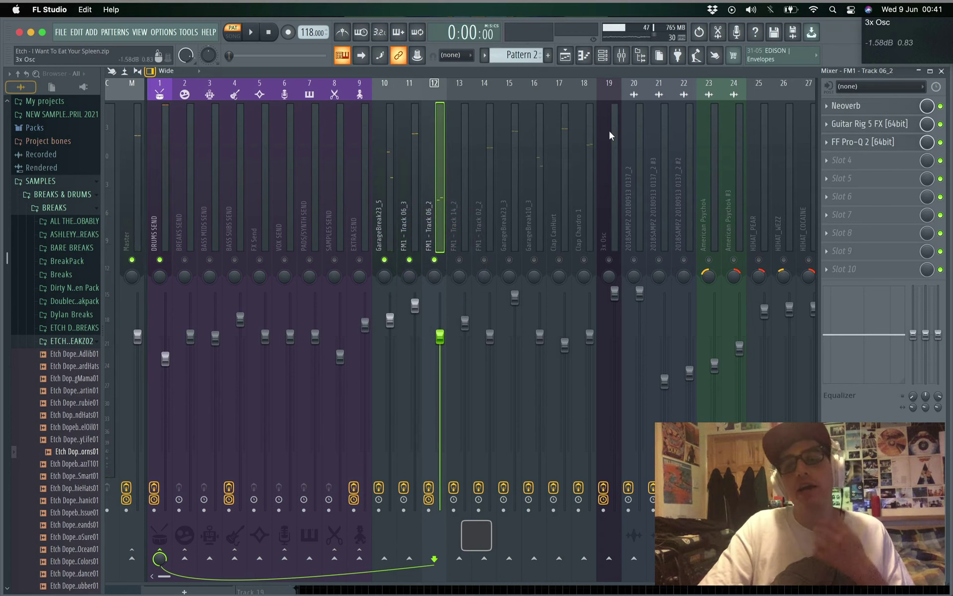
Open Neoverb on FM1 - Track 06_2 and look over its Pre EQ and Reverb EQ views
{"action": "left_click", "coordinate": [874, 109]}
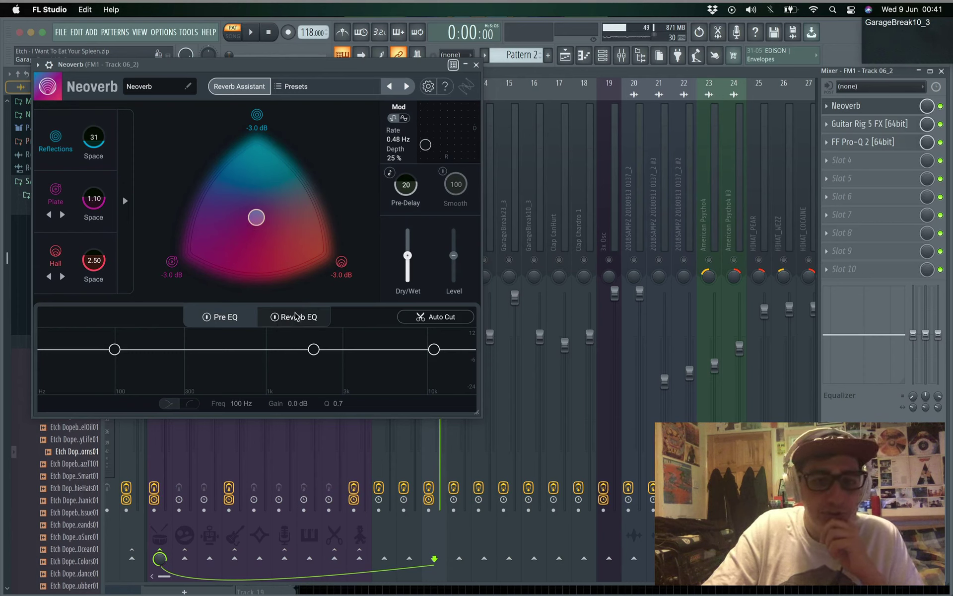
{"action": "left_click", "coordinate": [296, 317]}
{"action": "left_click", "coordinate": [232, 316]}
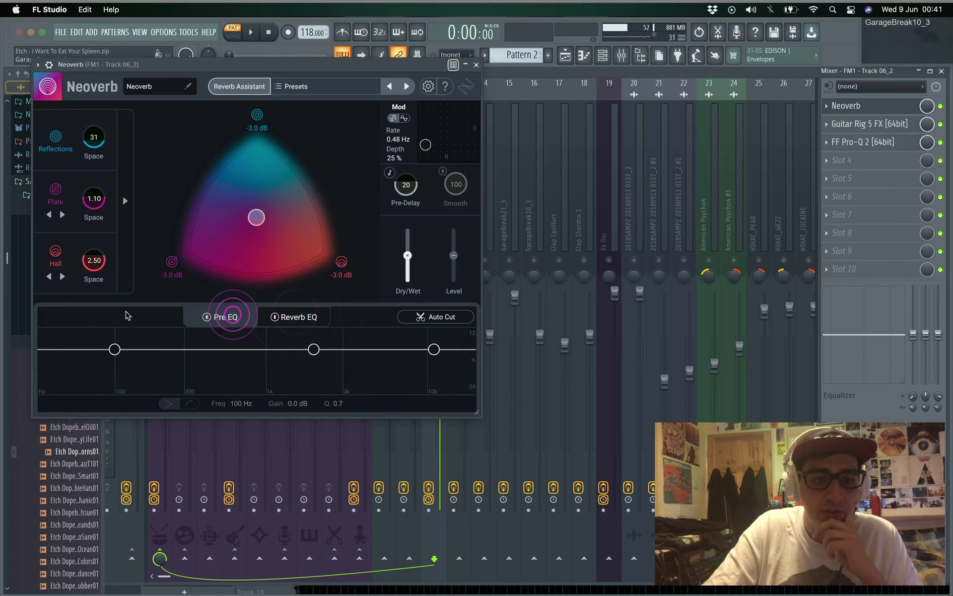
{"action": "left_click", "coordinate": [295, 318]}
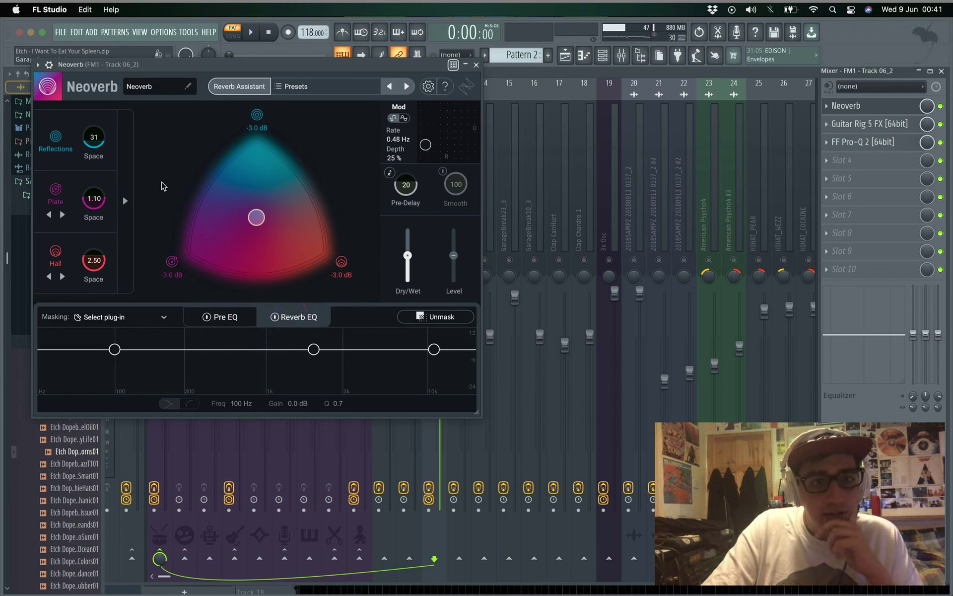
Set Neoverb's Reflections Space to 30, examine the expanded Reflections, Plate and Hall controls, and close the plugin
{"action": "scroll", "coordinate": [94, 137], "scroll_direction": "down", "scroll_amount": 1}
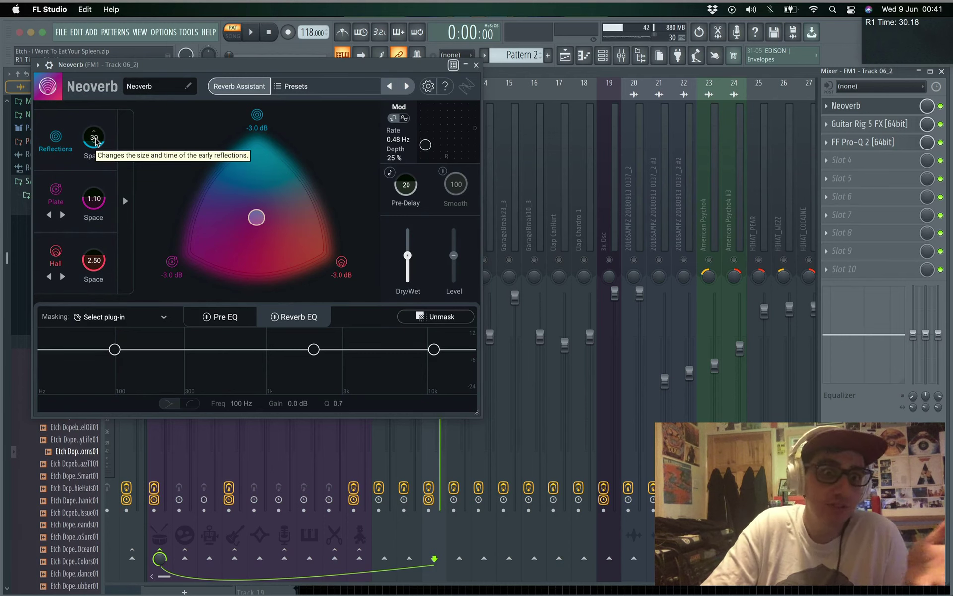
{"action": "left_click_drag", "start_coordinate": [96, 143], "coordinate": [98, 141]}
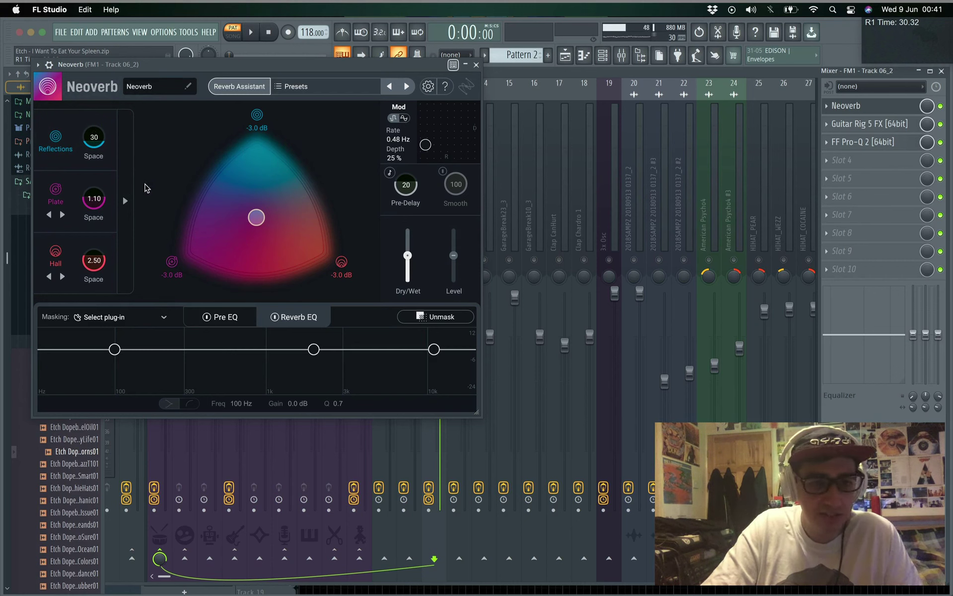
{"action": "left_click", "coordinate": [125, 200]}
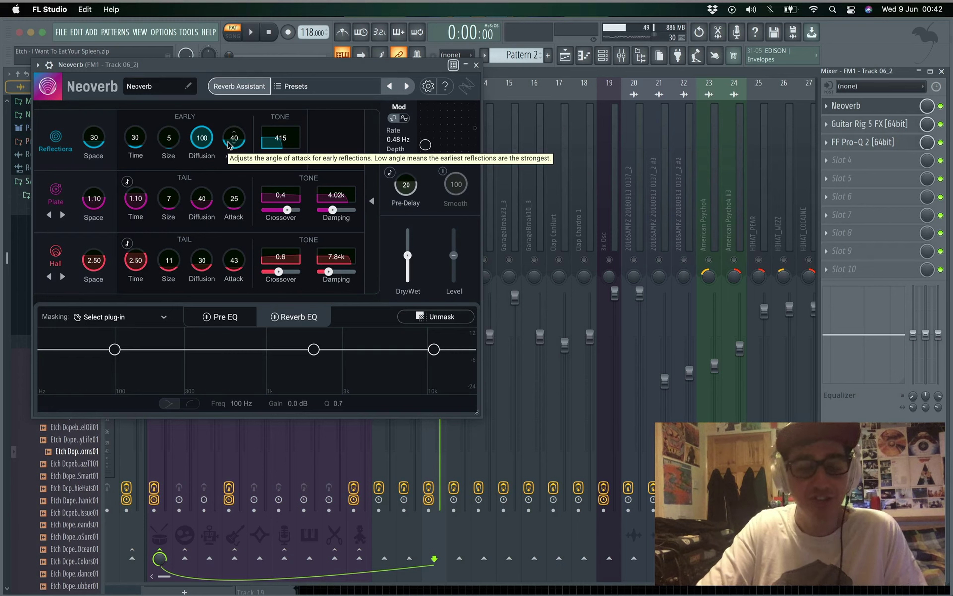
{"action": "left_click", "coordinate": [373, 200]}
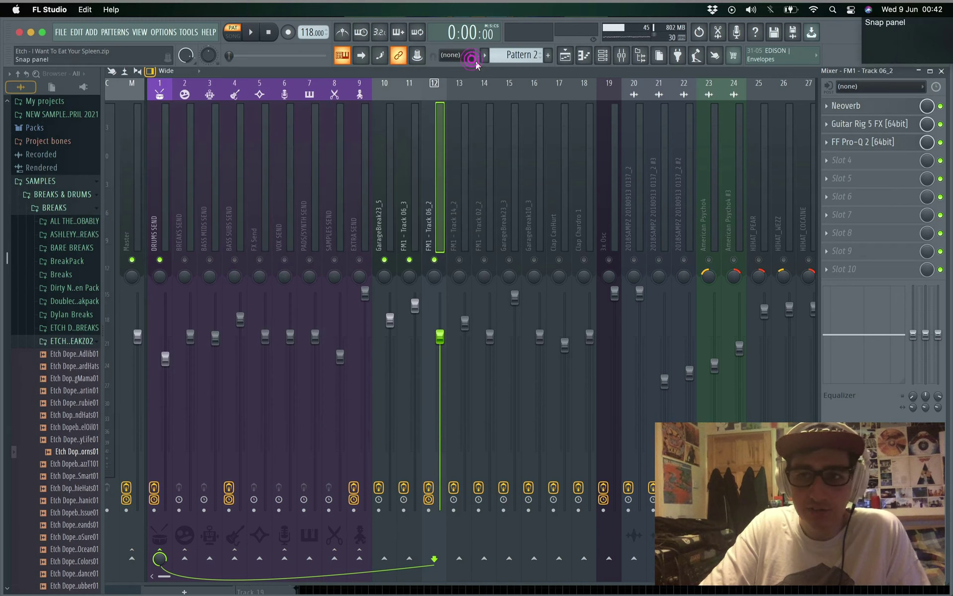
{"action": "left_click", "coordinate": [476, 64]}
Inspect the Guitar Rig Phaser Nine and the FF Pro-Q 2 curve on FM1 - Track 06_2, closing each plugin after viewing
{"action": "left_click", "coordinate": [870, 124]}
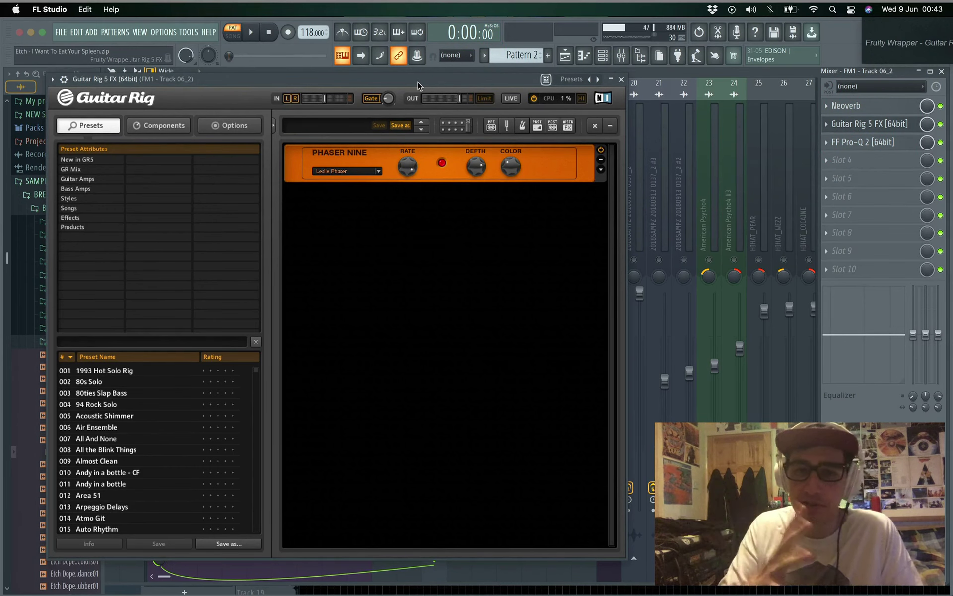
{"action": "left_click", "coordinate": [621, 79]}
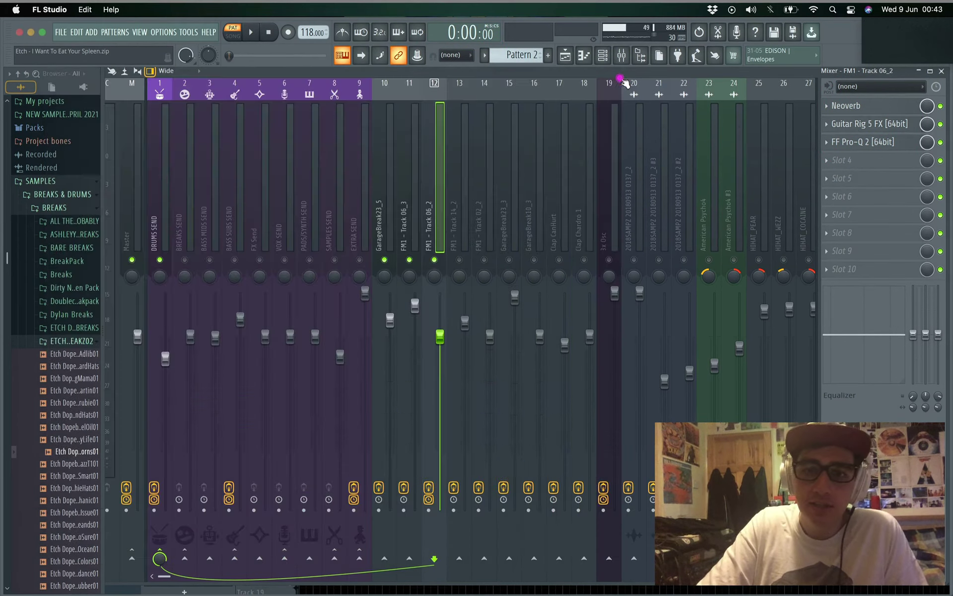
{"action": "left_click", "coordinate": [846, 147]}
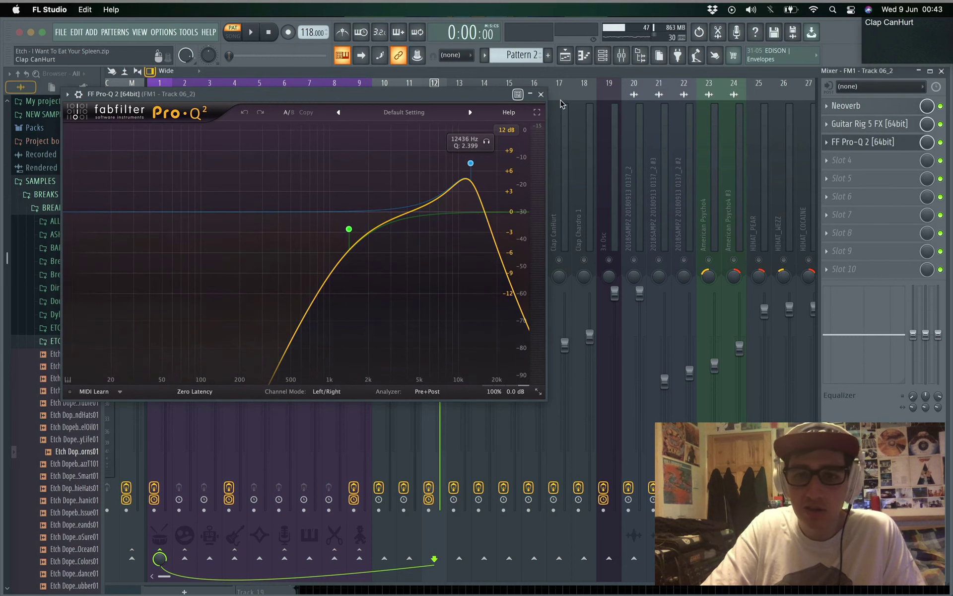
{"action": "left_click", "coordinate": [542, 94]}
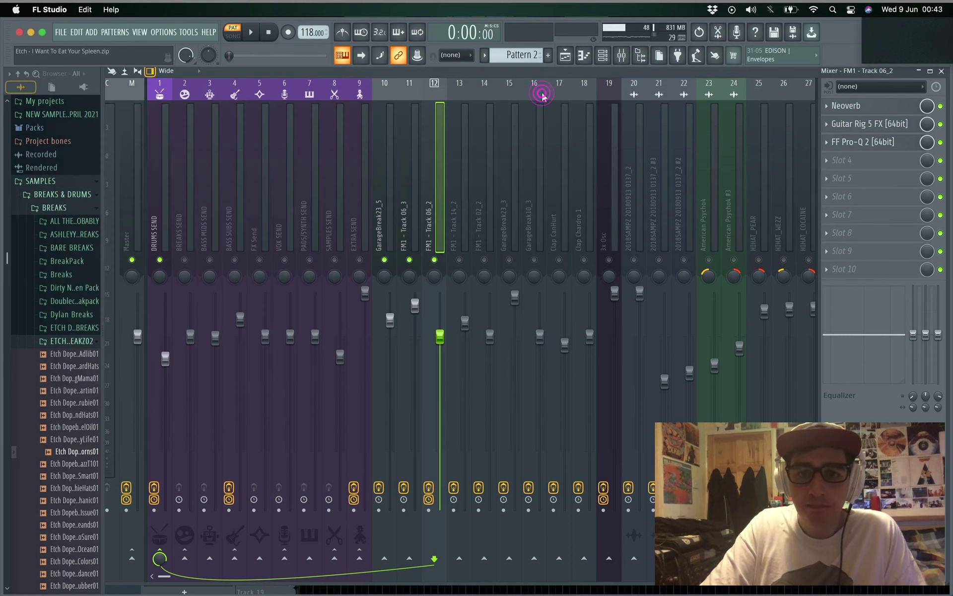
Unmute the FM1 - Track 14_2, FM1 - Track 02_2, GarageBreak23_3, GarageBreak10_3, Clap CanHurt and Clap Chardro 1 mixer tracks
{"action": "left_click", "coordinate": [453, 226]}
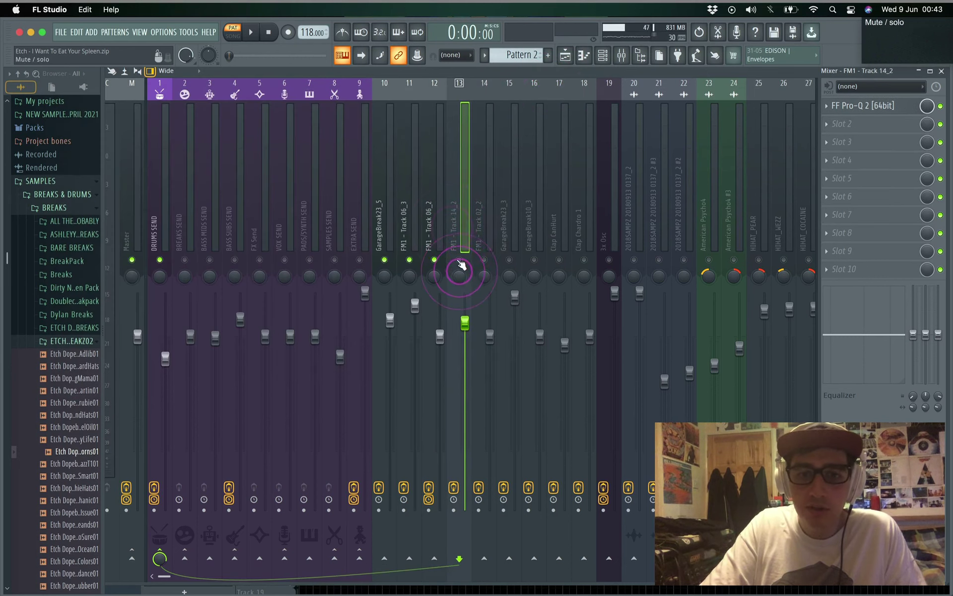
{"action": "left_click", "coordinate": [460, 260]}
{"action": "left_click", "coordinate": [489, 225]}
{"action": "left_click", "coordinate": [476, 270]}
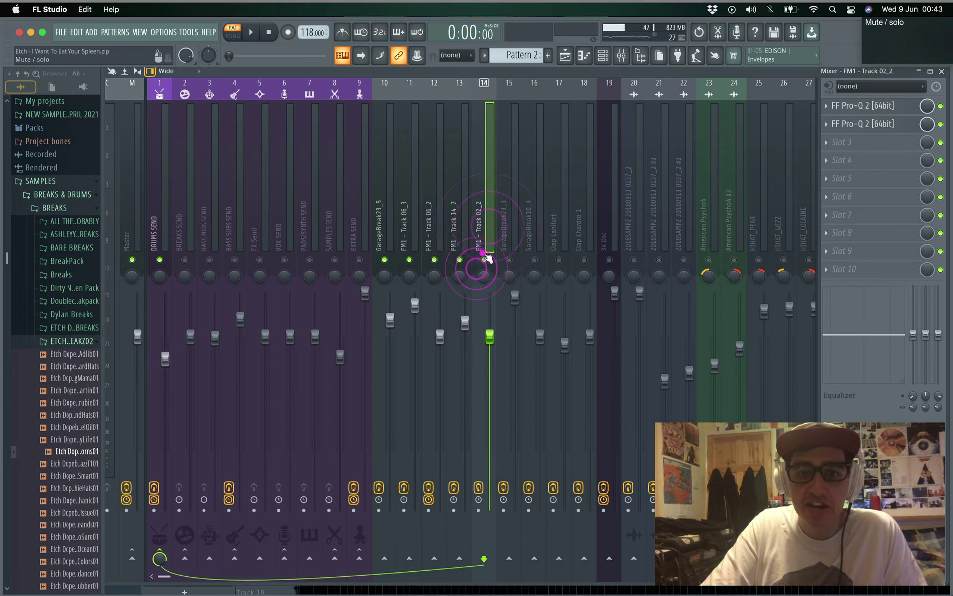
{"action": "left_click", "coordinate": [485, 259]}
{"action": "left_click", "coordinate": [504, 239]}
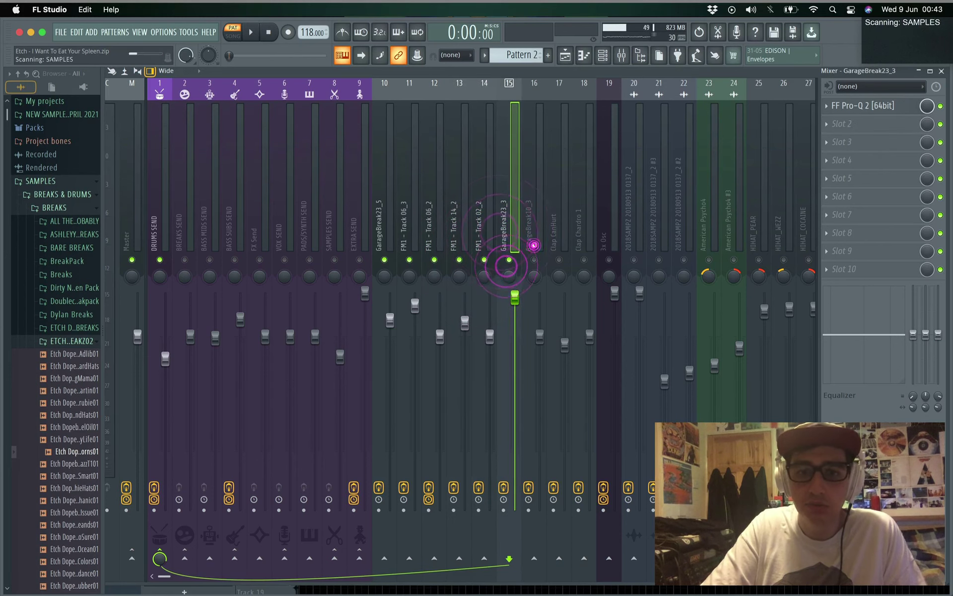
{"action": "left_click", "coordinate": [529, 233]}
{"action": "left_click", "coordinate": [534, 260]}
{"action": "left_click", "coordinate": [554, 232]}
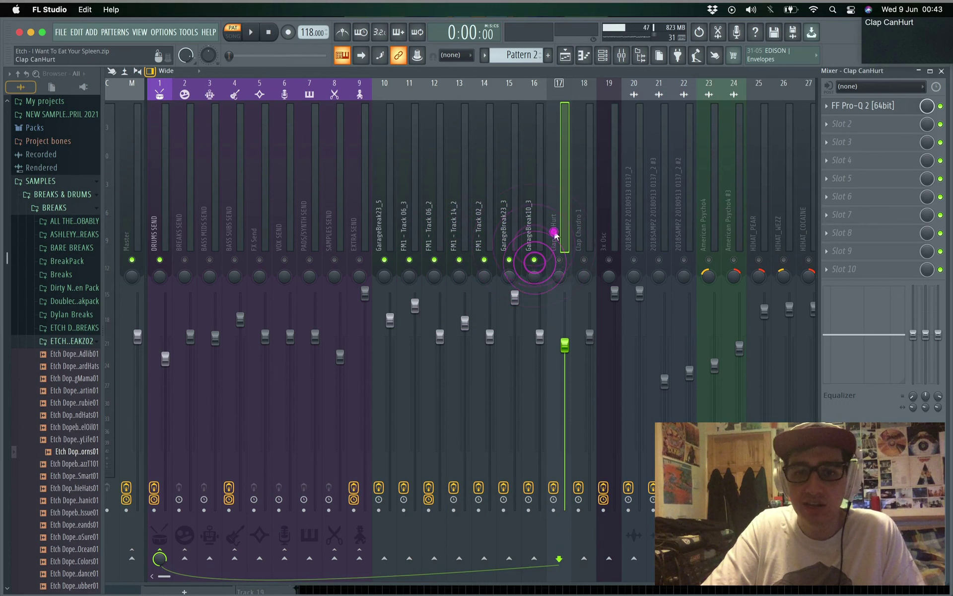
{"action": "left_click", "coordinate": [559, 259]}
{"action": "left_click", "coordinate": [579, 236]}
{"action": "left_click", "coordinate": [584, 259]}
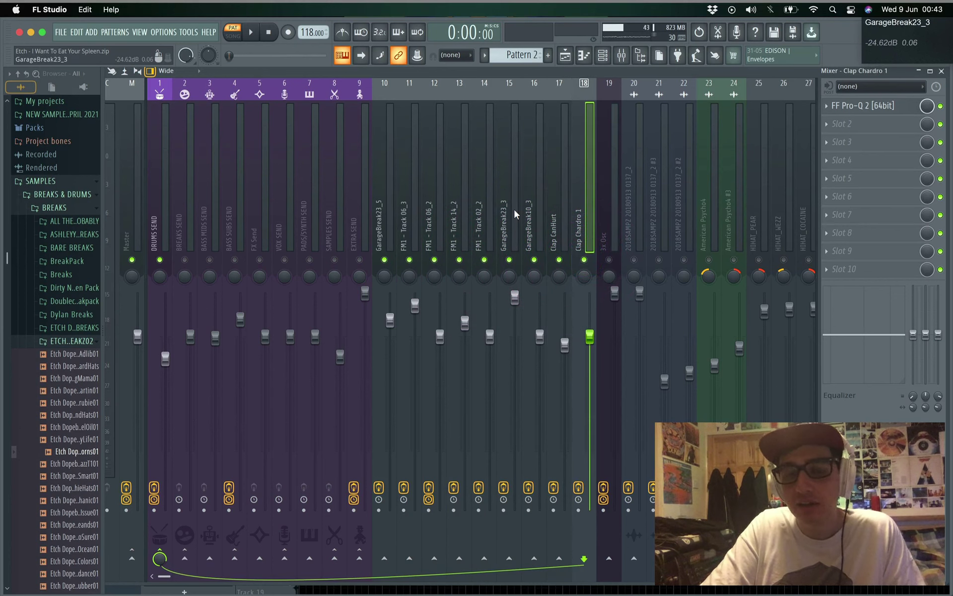
Go back and forth through the break mixer tracks from GarageBreak23_5 onward to compare the effects loaded on each
{"action": "left_click", "coordinate": [483, 225]}
{"action": "left_click", "coordinate": [414, 232]}
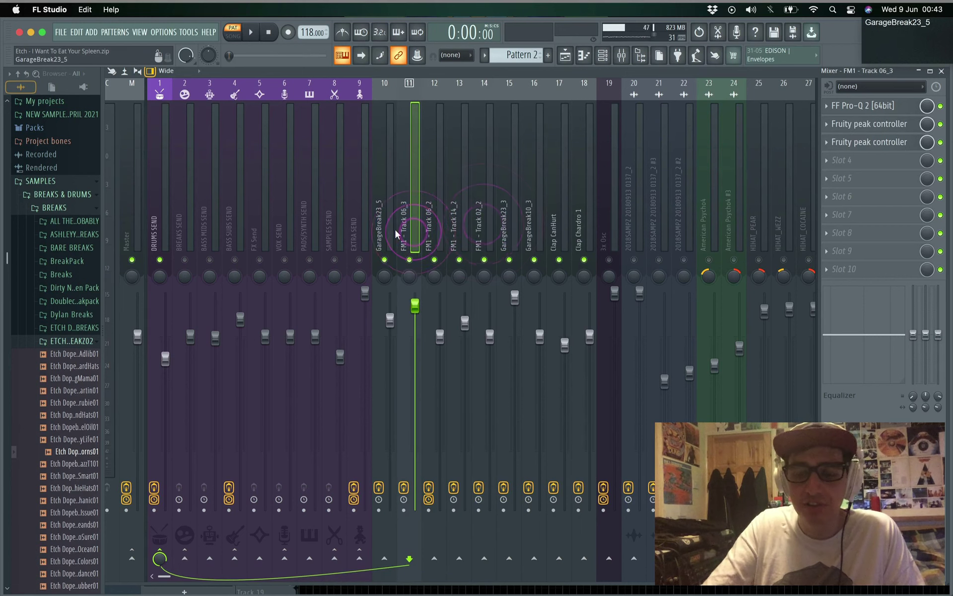
{"action": "left_click", "coordinate": [395, 230]}
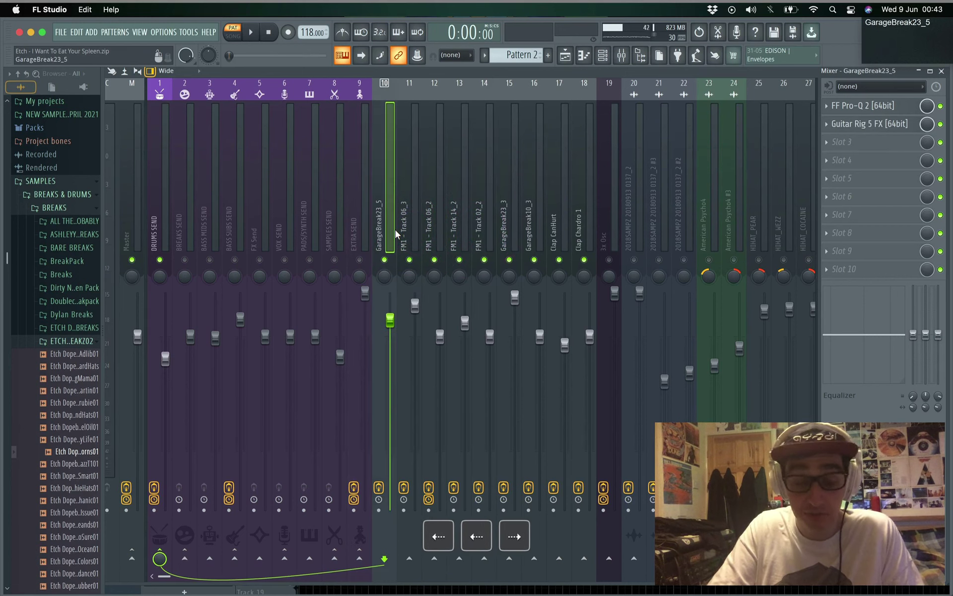
{"action": "key", "text": "Right"}
{"action": "key", "text": "Right"}
{"action": "key", "text": "Right"}
{"action": "key", "text": "Right"}
{"action": "key", "text": "Right"}
{"action": "key", "text": "Left"}
{"action": "key", "text": "Left"}
{"action": "key", "text": "Left"}
{"action": "key", "text": "Left"}
{"action": "key", "text": "Left"}
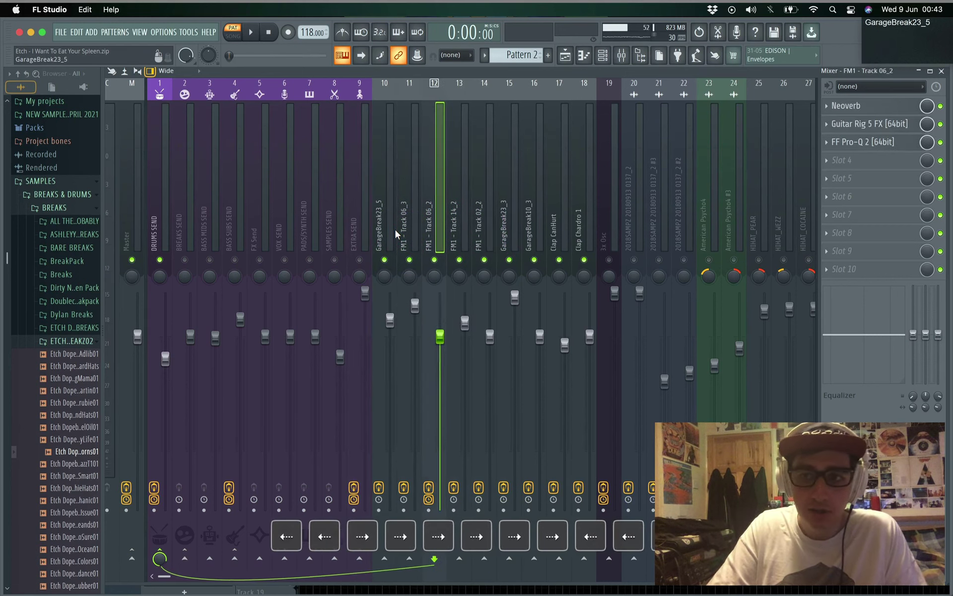
{"action": "key", "text": "Right"}
{"action": "key", "text": "Right"}
{"action": "key", "text": "Right"}
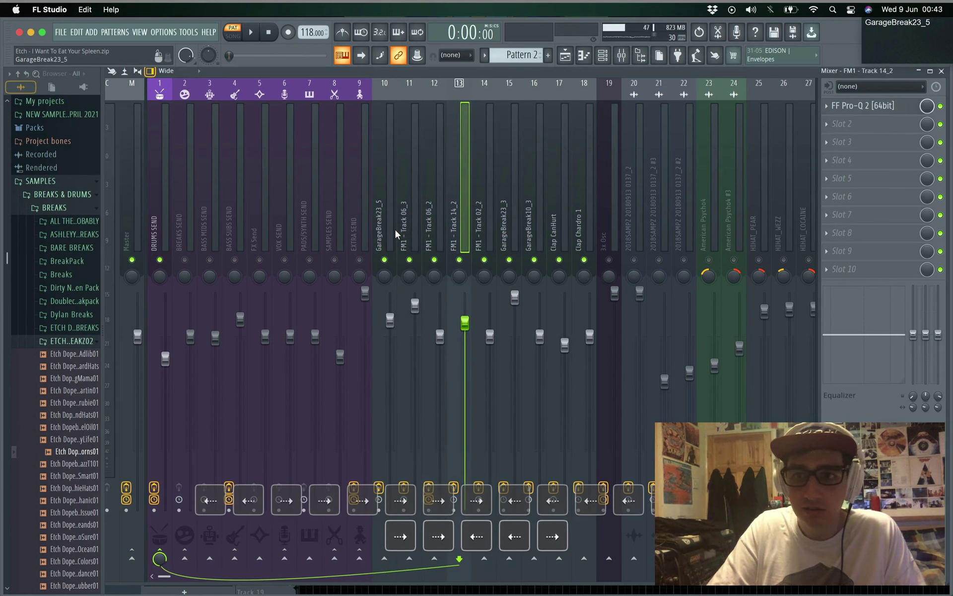
{"action": "key", "text": "Right"}
{"action": "key", "text": "Right"}
{"action": "key", "text": "Right"}
{"action": "key", "text": "Right"}
{"action": "key", "text": "Left"}
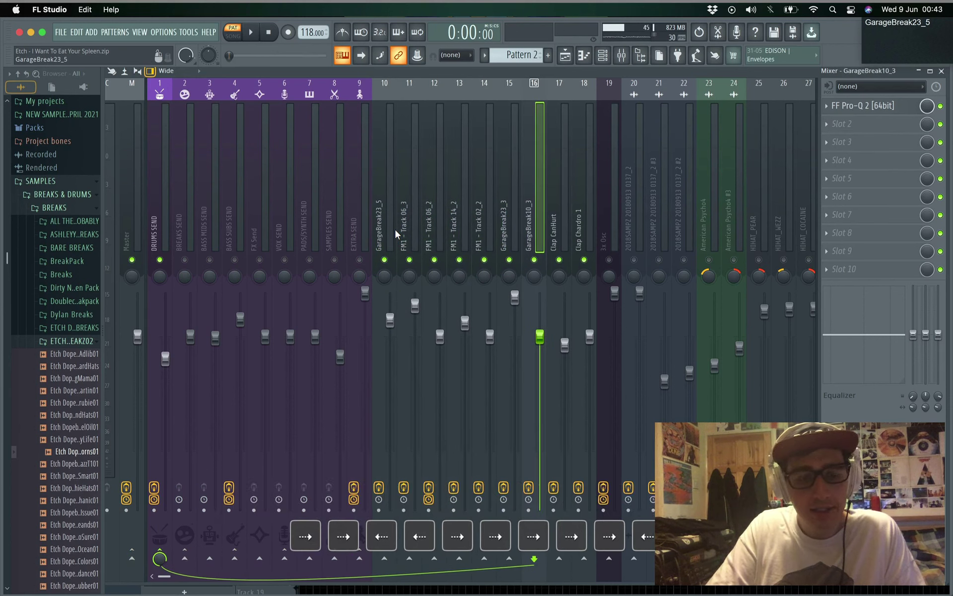
Play Pattern 2 with all the breaks active, unmute the KICK_BINIBON mixer track to hear it in the mix, and stop playback
{"action": "key", "text": "space"}
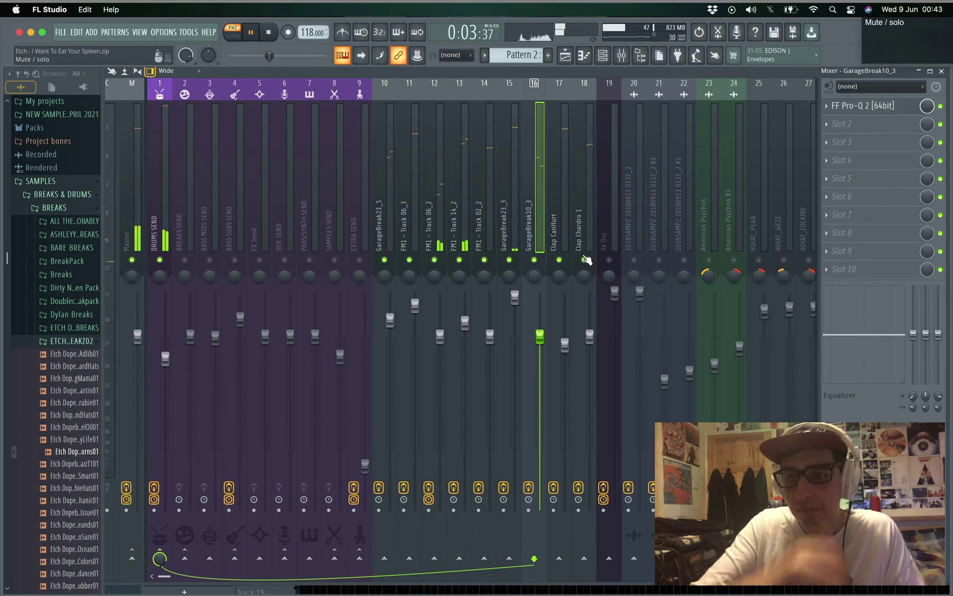
{"action": "scroll", "coordinate": [557, 216], "scroll_direction": "right", "scroll_amount": 3}
{"action": "scroll", "coordinate": [555, 210], "scroll_direction": "right", "scroll_amount": 9}
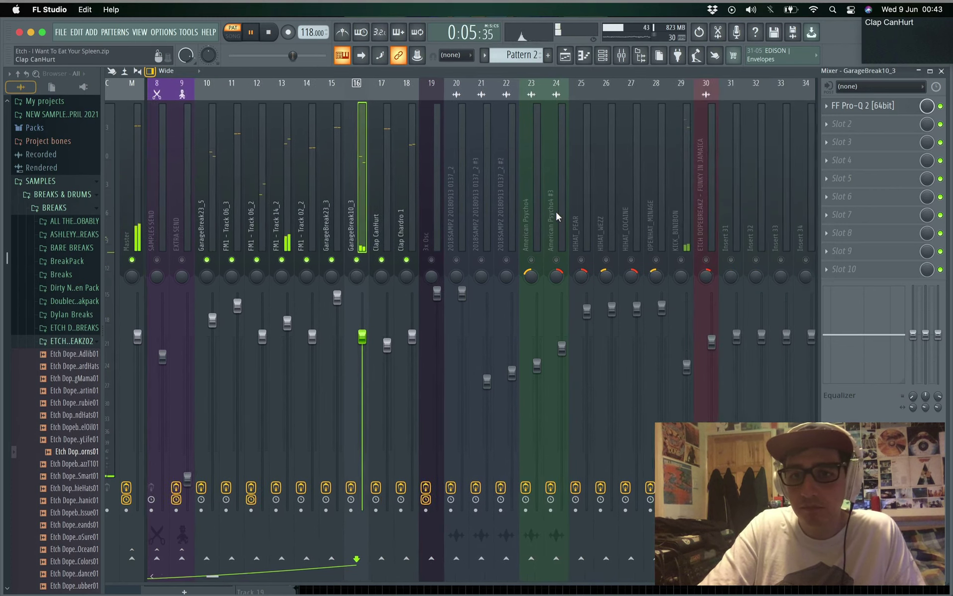
{"action": "left_click", "coordinate": [602, 230]}
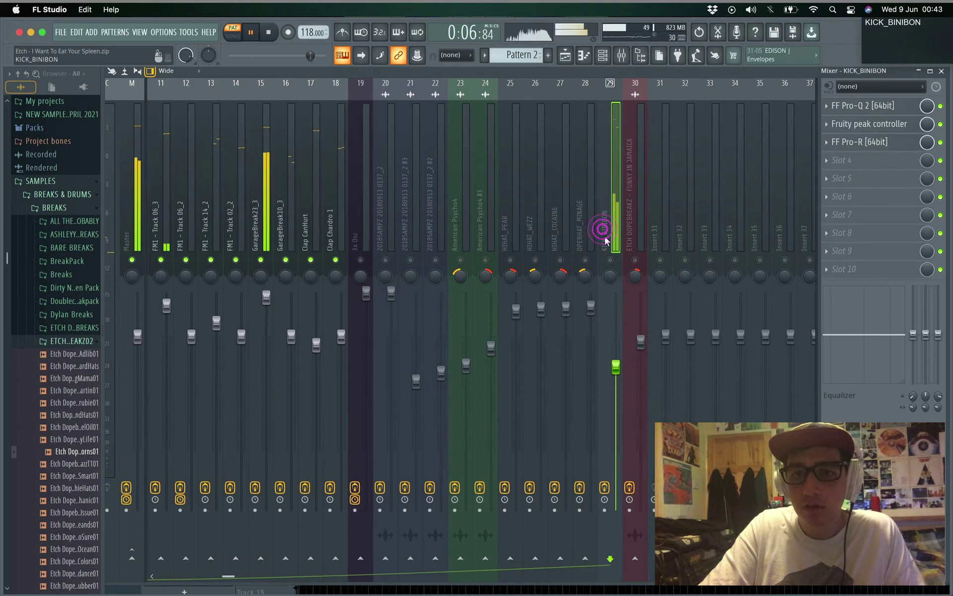
{"action": "left_click", "coordinate": [611, 265]}
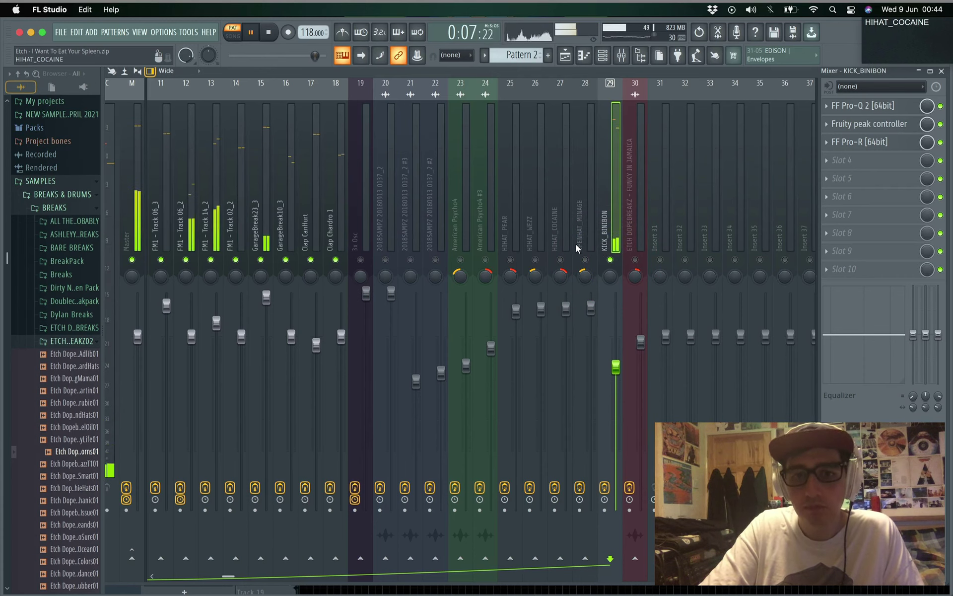
{"action": "scroll", "coordinate": [571, 236], "scroll_direction": "left", "scroll_amount": 4}
{"action": "scroll", "coordinate": [571, 236], "scroll_direction": "left", "scroll_amount": 6}
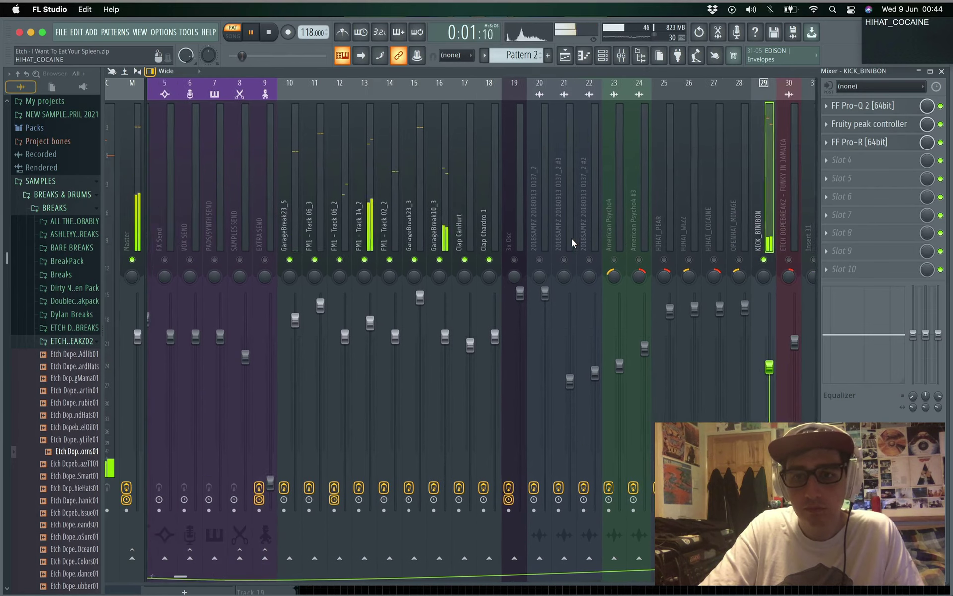
{"action": "key", "text": "space"}
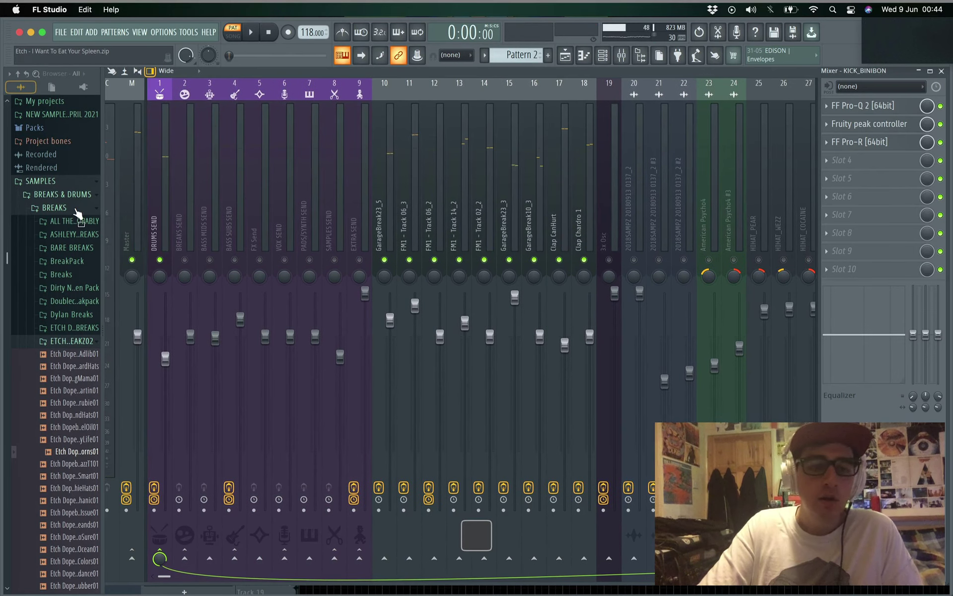
Select the GarageBreak23_5 mixer track and step through the following break tracks to review their effect slots
{"action": "left_click", "coordinate": [385, 212]}
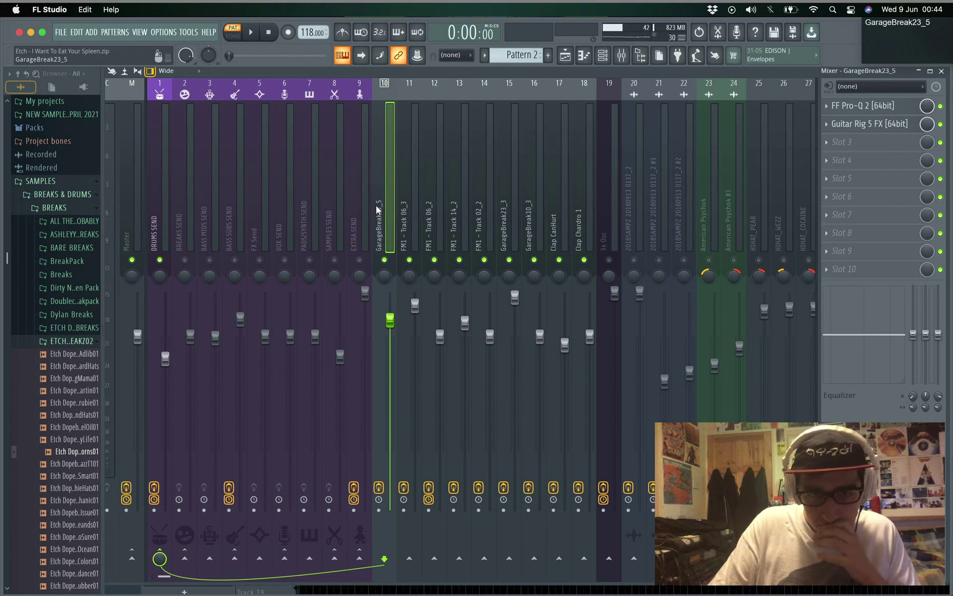
{"action": "key", "text": "Right"}
{"action": "key", "text": "Right"}
{"action": "key", "text": "Right"}
{"action": "key", "text": "Right"}
{"action": "key", "text": "Right"}
{"action": "key", "text": "Right"}
{"action": "key", "text": "Right"}
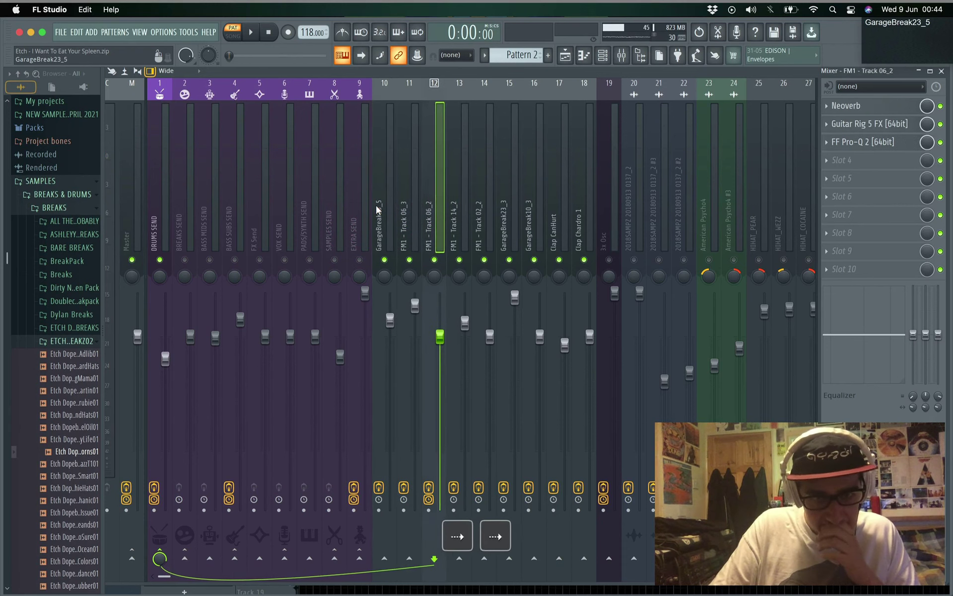
Step through the mixer tracks up to the 3x Osc track and back to GarageBreak23_5 to compare their loaded effects
{"action": "key", "text": "Right"}
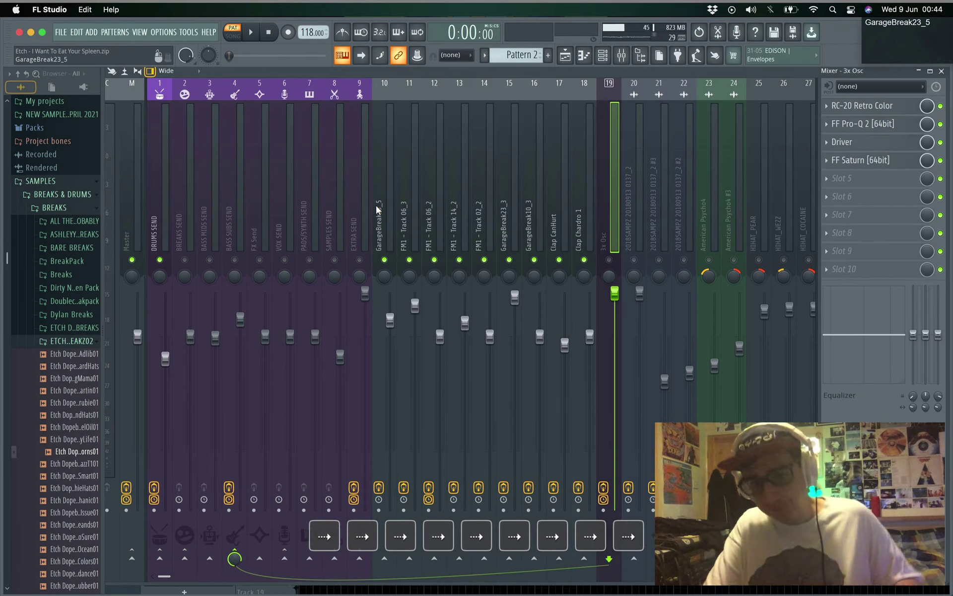
{"action": "key", "text": "Left"}
{"action": "key", "text": "Left"}
{"action": "key", "text": "Left"}
{"action": "key", "text": "Left"}
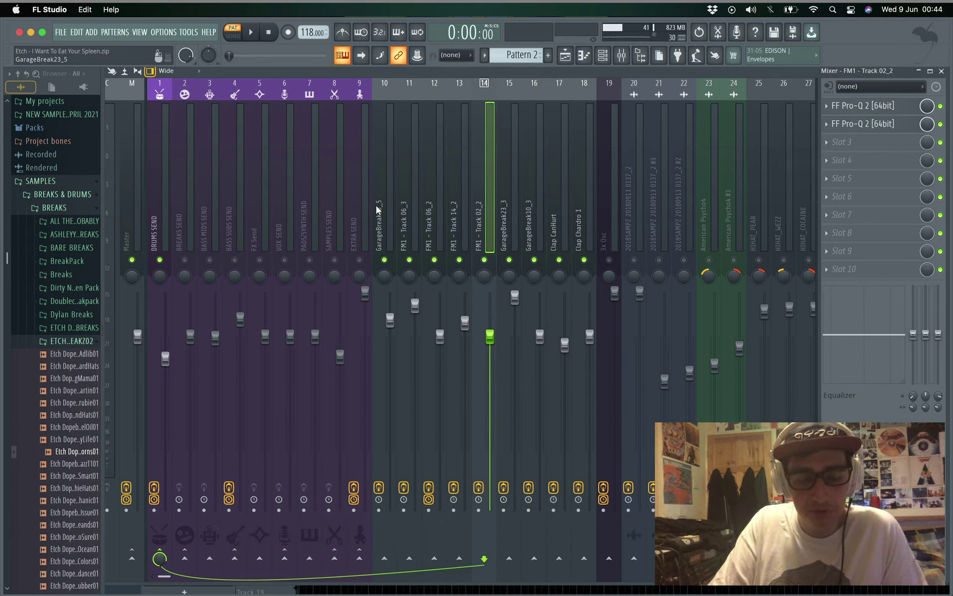
{"action": "key", "text": "Left"}
{"action": "key", "text": "Left"}
{"action": "key", "text": "Left"}
{"action": "key", "text": "Left"}
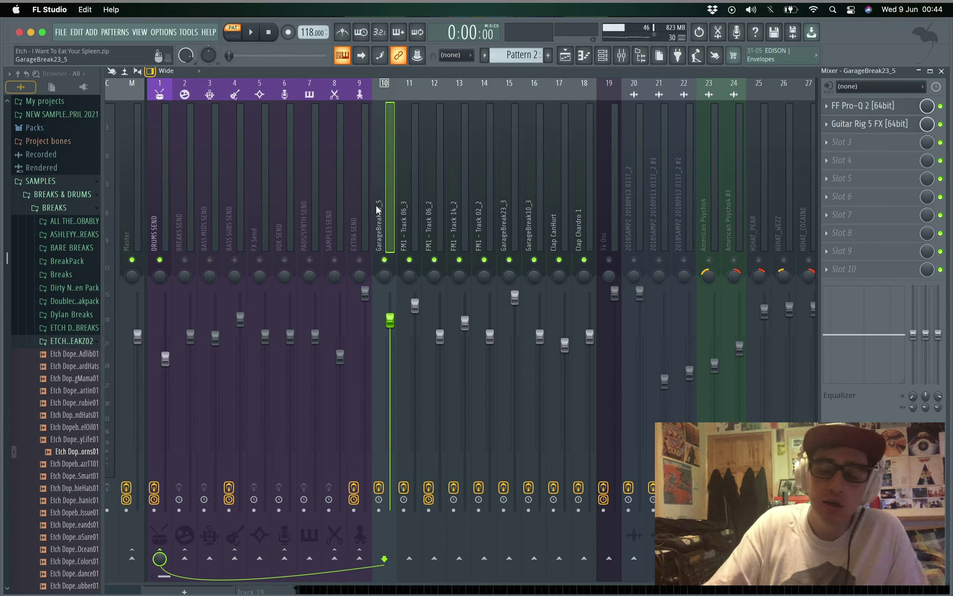
{"action": "key", "text": "Right"}
{"action": "key", "text": "Left"}
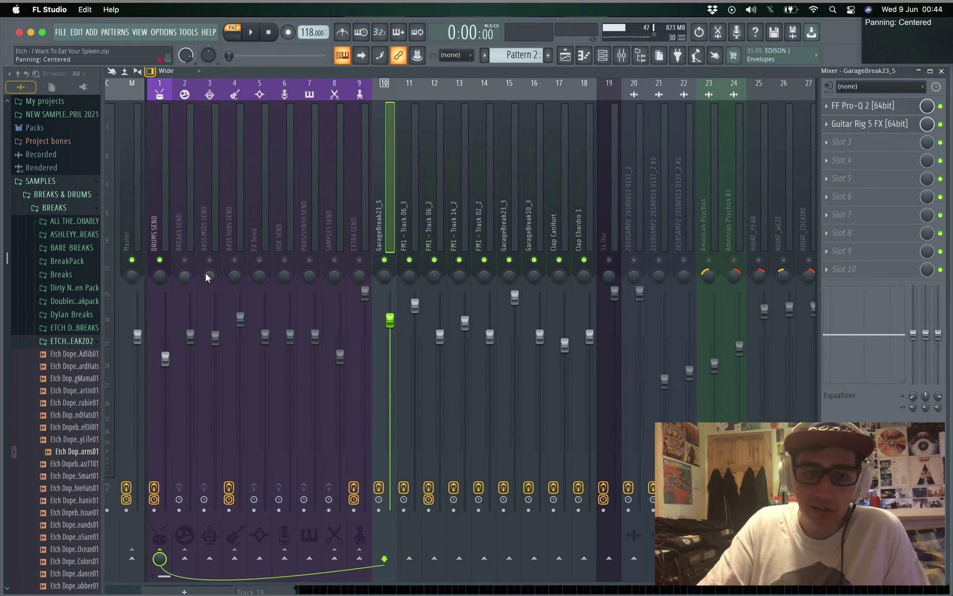
Open the RX950 and Supercharger effects on the DRUMS SEND mixer track one after the other to examine their settings, closing each
{"action": "left_click", "coordinate": [153, 224]}
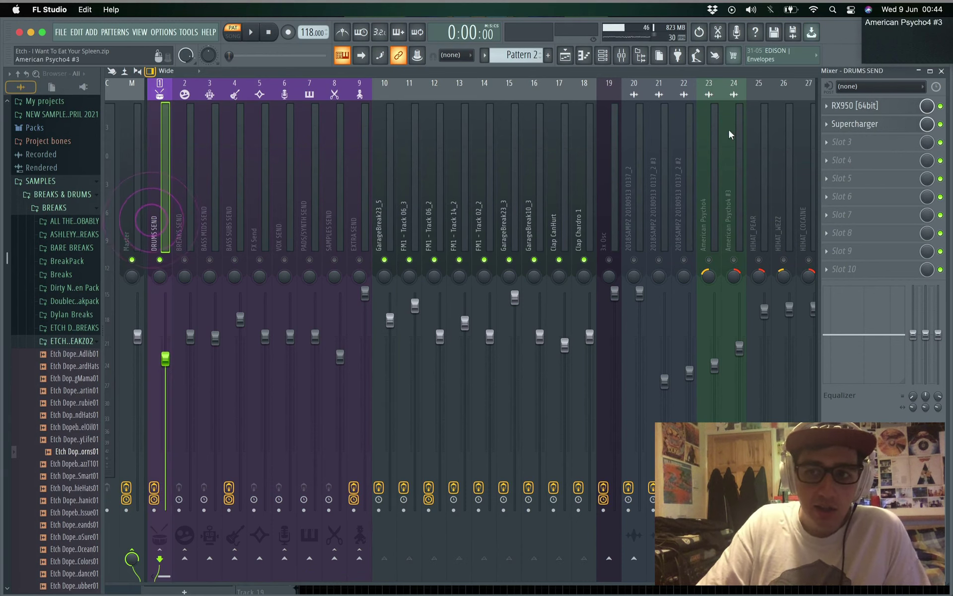
{"action": "left_click", "coordinate": [868, 107]}
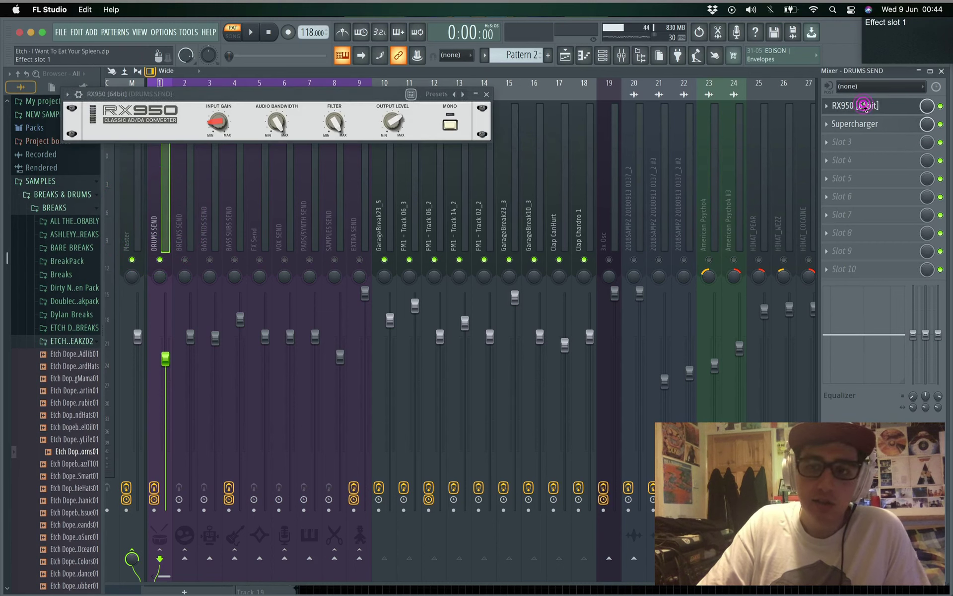
{"action": "left_click_drag", "start_coordinate": [222, 101], "coordinate": [298, 130]}
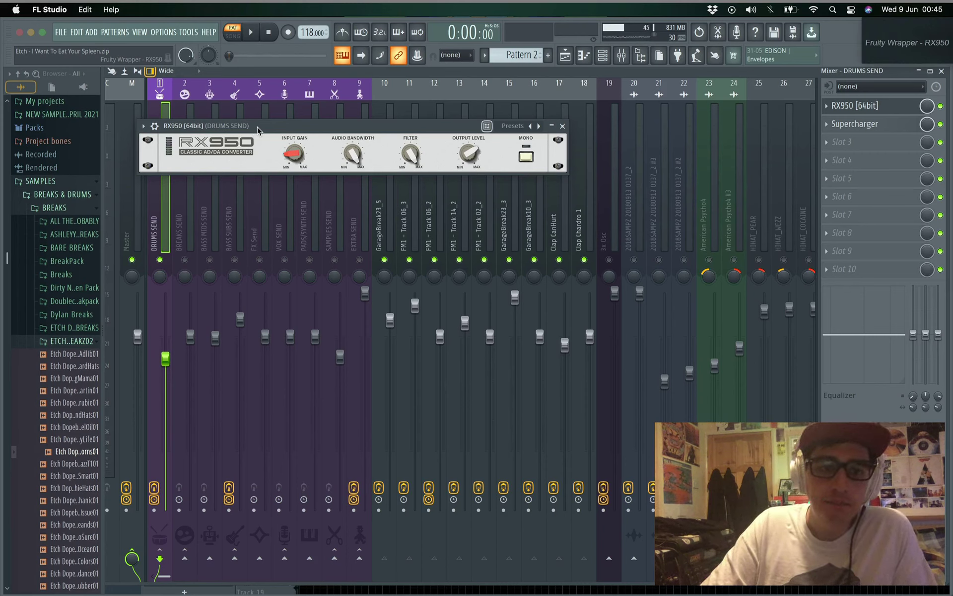
{"action": "left_click_drag", "start_coordinate": [257, 130], "coordinate": [266, 131]}
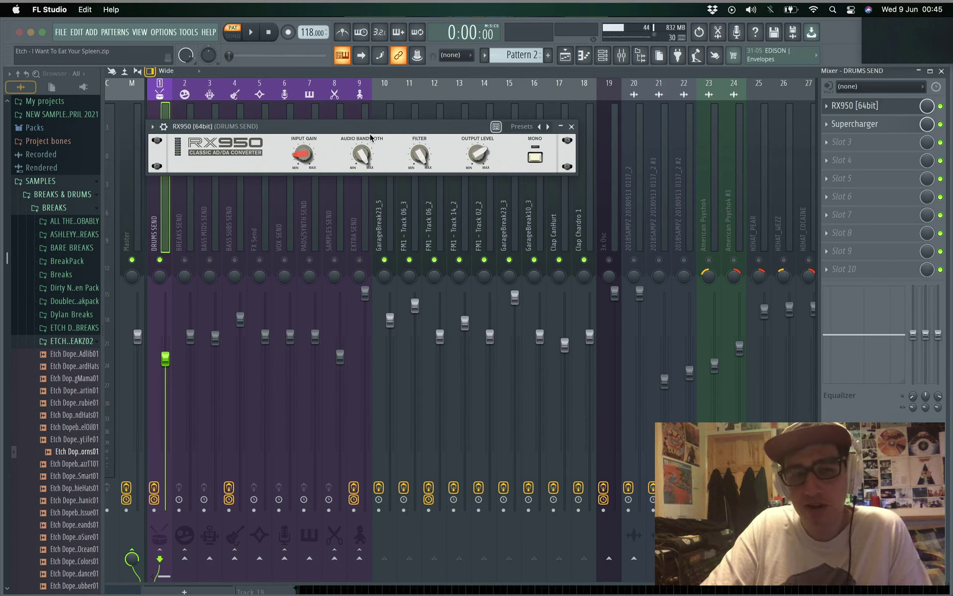
{"action": "left_click_drag", "start_coordinate": [374, 126], "coordinate": [409, 135]}
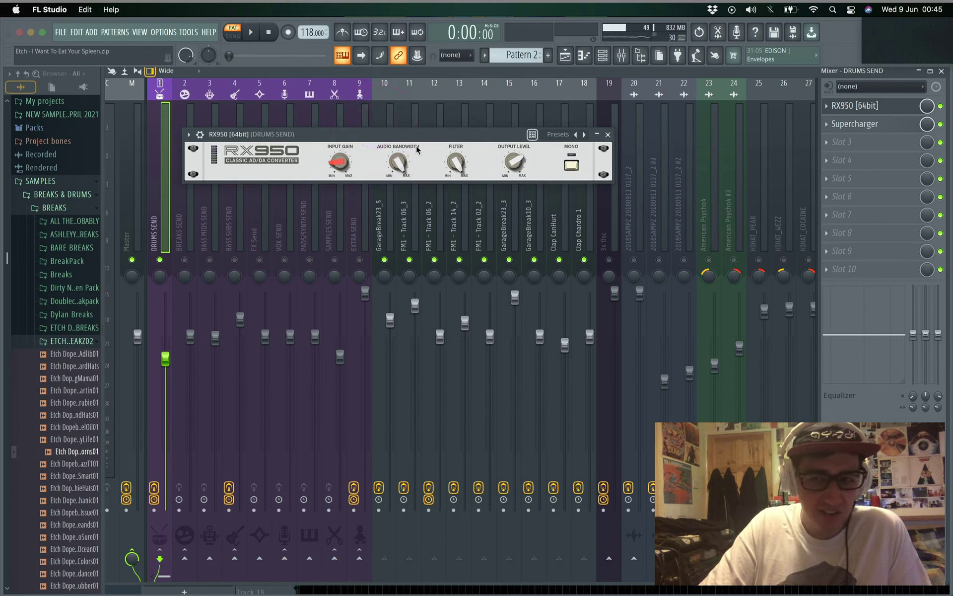
{"action": "left_click", "coordinate": [608, 134]}
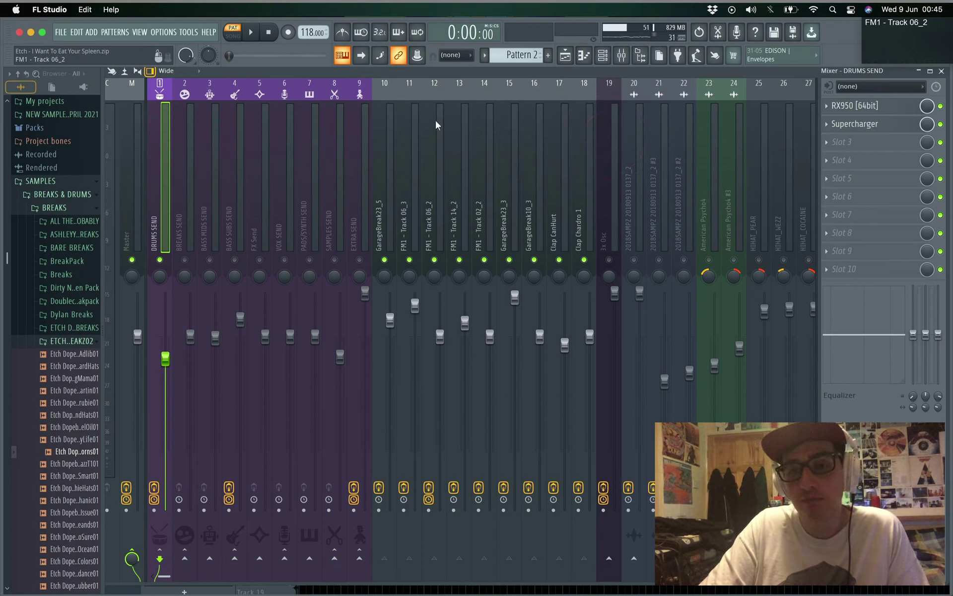
{"action": "left_click", "coordinate": [853, 126]}
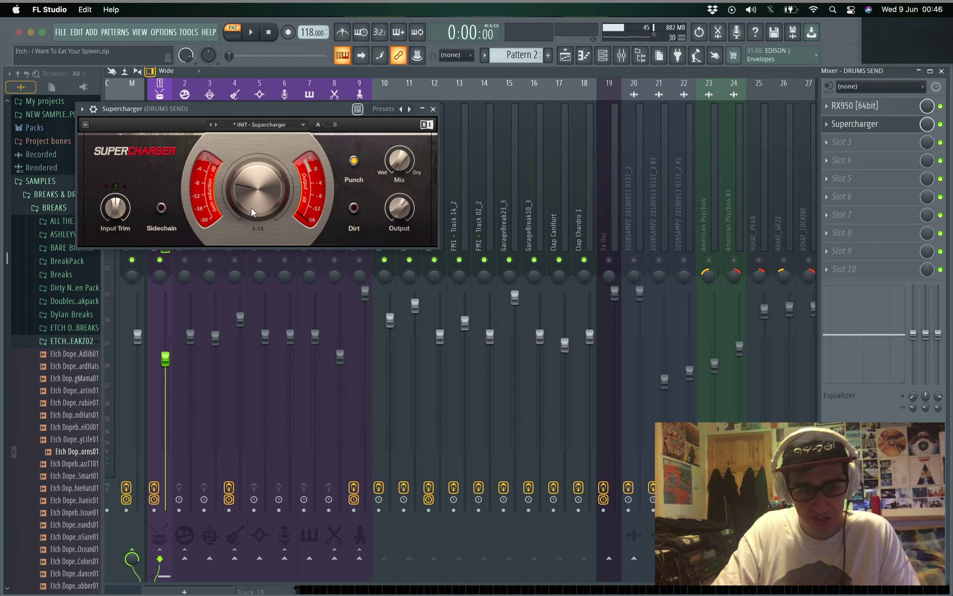
{"action": "left_click", "coordinate": [433, 109]}
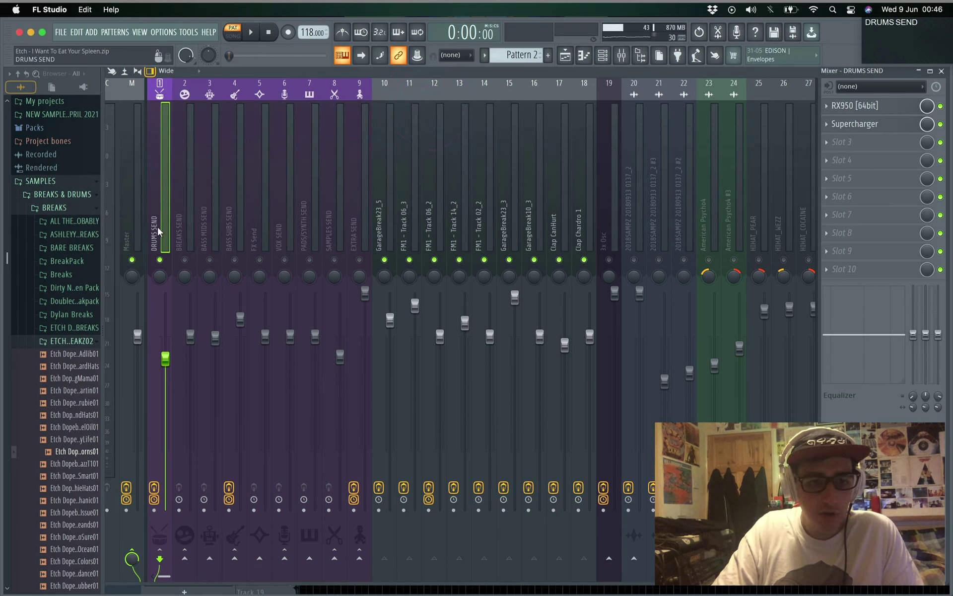
Select the GarageBreak23_5 mixer track and go back and forth through the drum tracks to examine their routing into DRUMS SEND
{"action": "left_click", "coordinate": [364, 224]}
{"action": "left_click", "coordinate": [380, 226]}
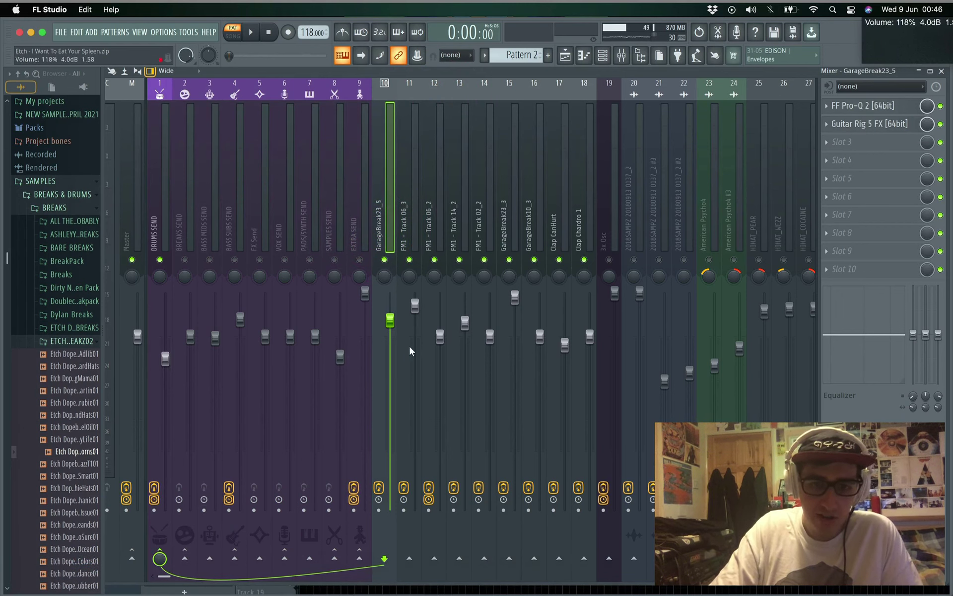
{"action": "key", "text": "Right"}
{"action": "key", "text": "Right"}
{"action": "key", "text": "Right"}
{"action": "key", "text": "Right"}
{"action": "key", "text": "Right"}
{"action": "key", "text": "Right"}
{"action": "key", "text": "Right"}
{"action": "key", "text": "Right"}
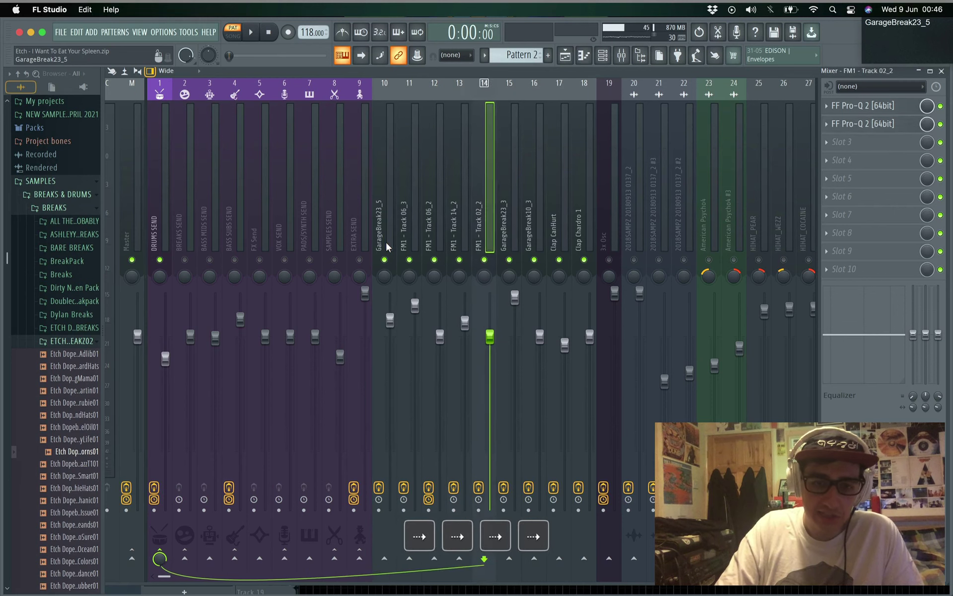
{"action": "key", "text": "Left"}
{"action": "key", "text": "Left"}
{"action": "key", "text": "Left"}
{"action": "key", "text": "Left"}
{"action": "key", "text": "Left"}
{"action": "key", "text": "Left"}
{"action": "key", "text": "Left"}
{"action": "key", "text": "Left"}
{"action": "key", "text": "Left"}
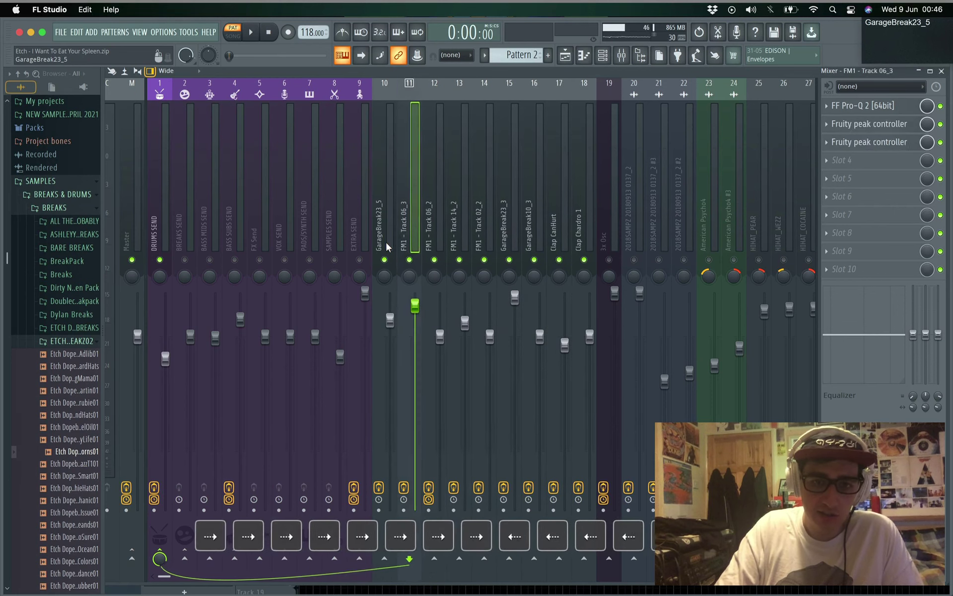
{"action": "key", "text": "Right"}
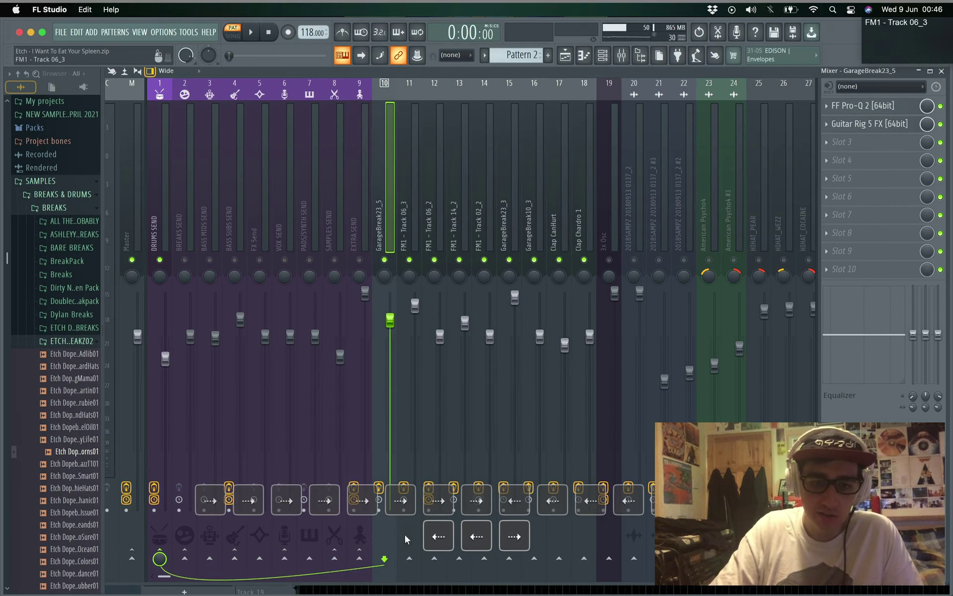
Play Pattern 2 and try it with GarageBreak23_5 and FM1 - Track 06_3 disconnected from DRUMS SEND, stopping playback at the end
{"action": "key", "text": "space"}
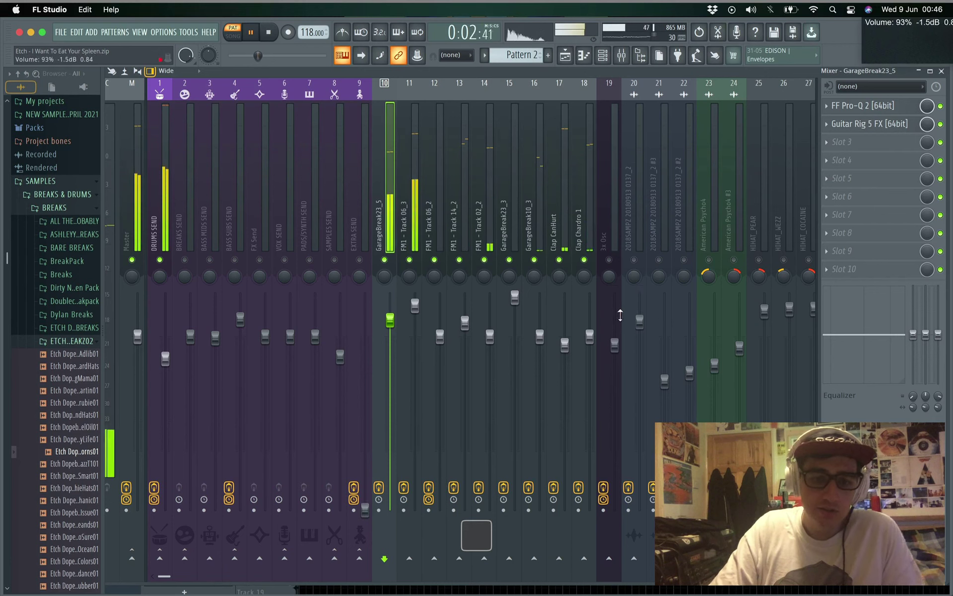
{"action": "left_click", "coordinate": [408, 559]}
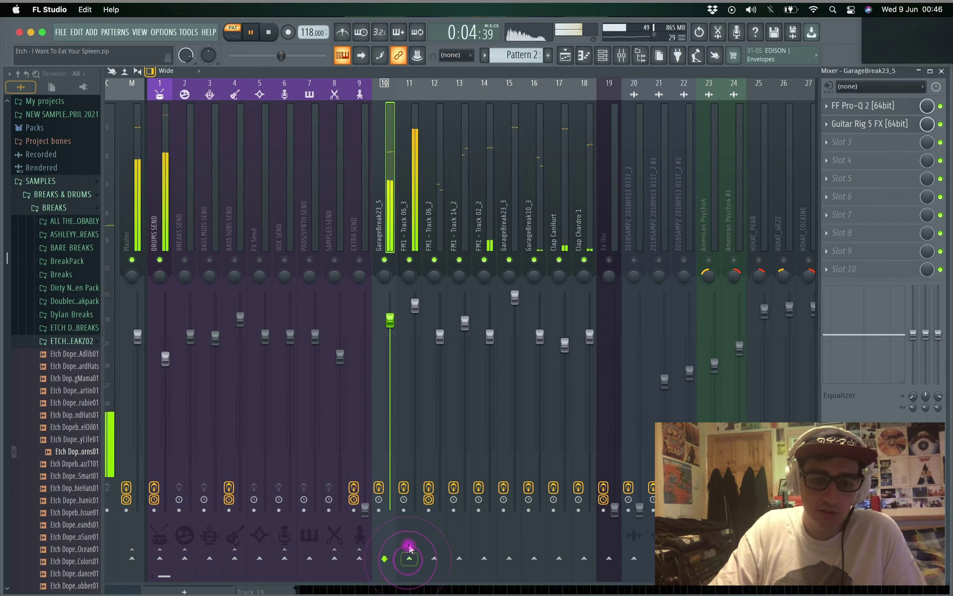
{"action": "left_click", "coordinate": [409, 557]}
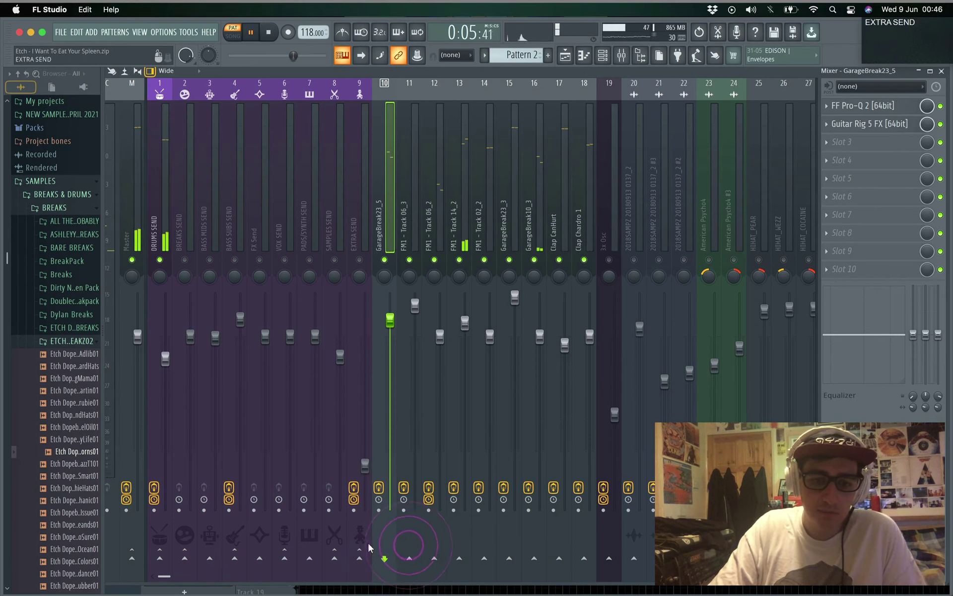
{"action": "left_click", "coordinate": [405, 238]}
{"action": "left_click", "coordinate": [159, 558]}
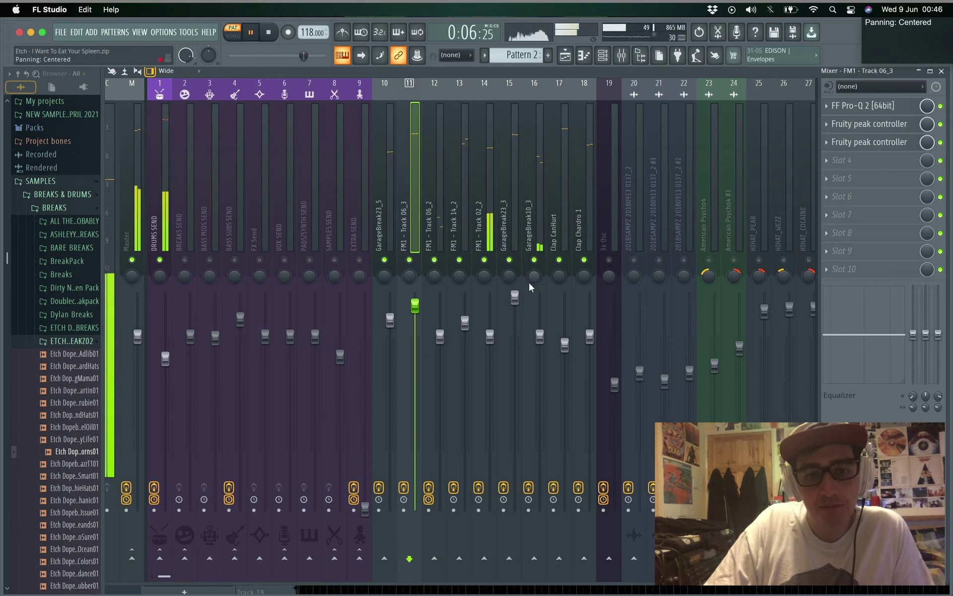
{"action": "left_click", "coordinate": [437, 203]}
{"action": "left_click", "coordinate": [411, 206]}
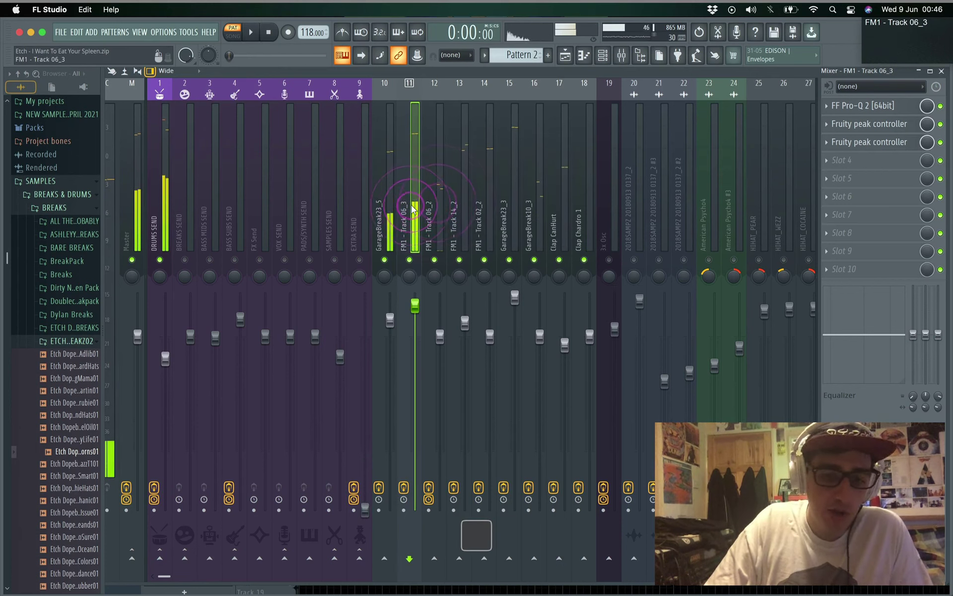
{"action": "key", "text": "space"}
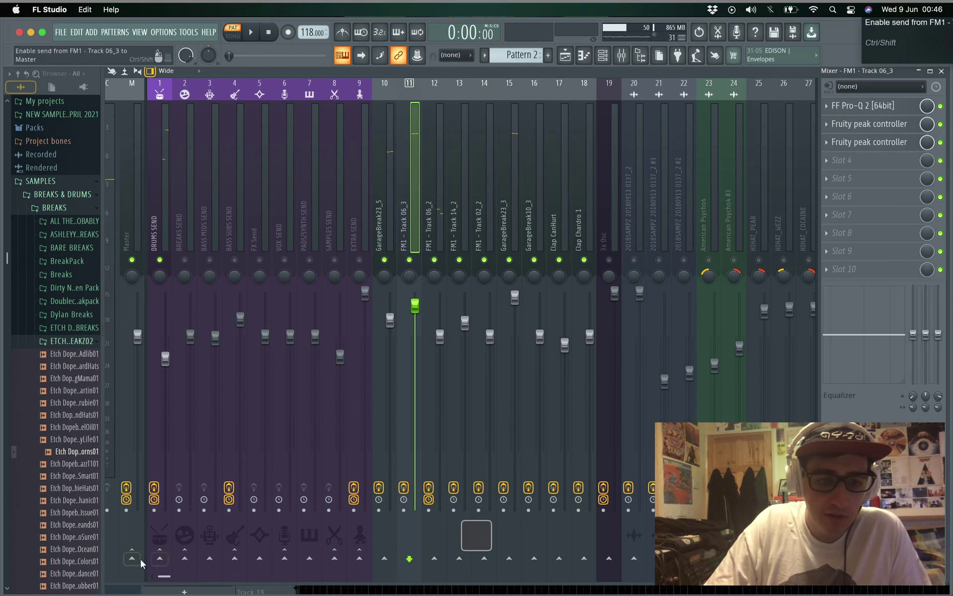
Route the FM1 - Track 06_3 and GarageBreak23_5 mixer tracks to the DRUMS SEND track only
{"action": "left_click", "coordinate": [159, 559]}
{"action": "right_click", "coordinate": [159, 560]}
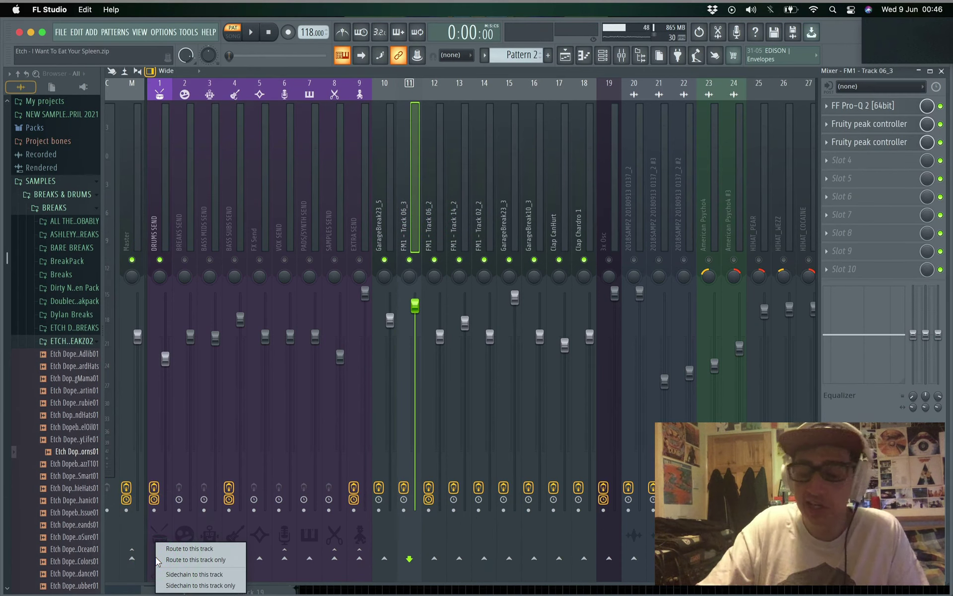
{"action": "left_click", "coordinate": [195, 559]}
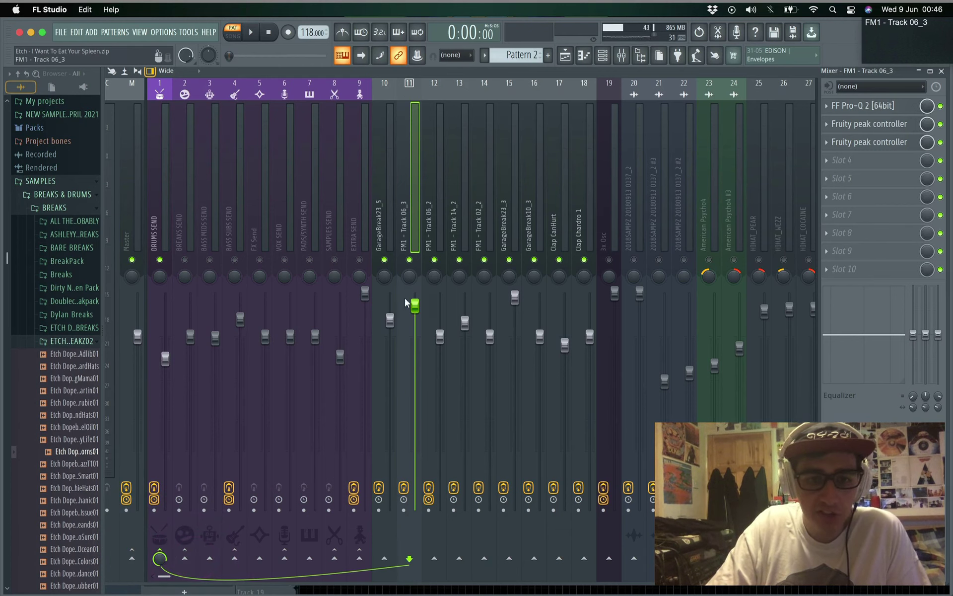
{"action": "left_click", "coordinate": [380, 242]}
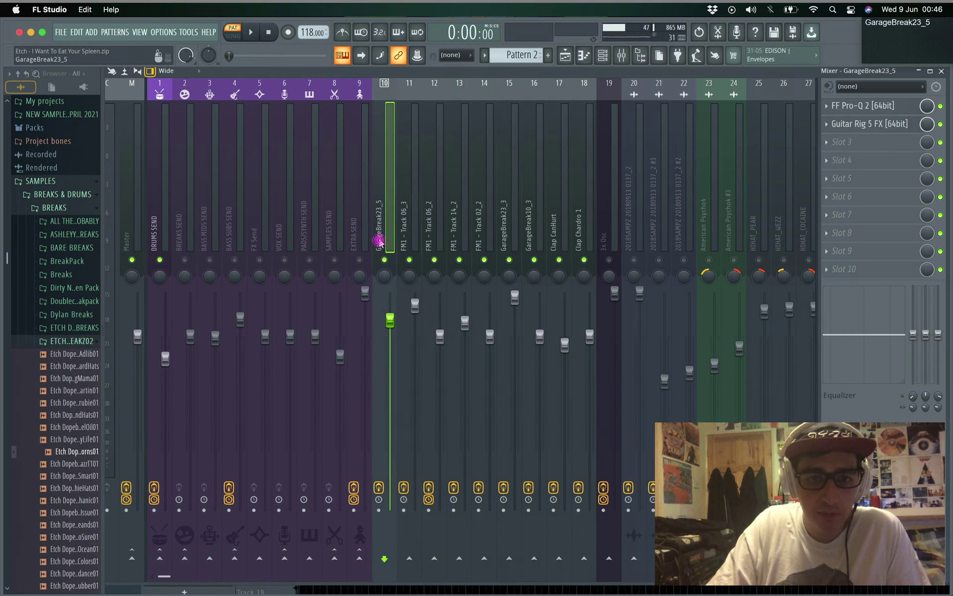
{"action": "right_click", "coordinate": [160, 558]}
{"action": "left_click", "coordinate": [195, 549]}
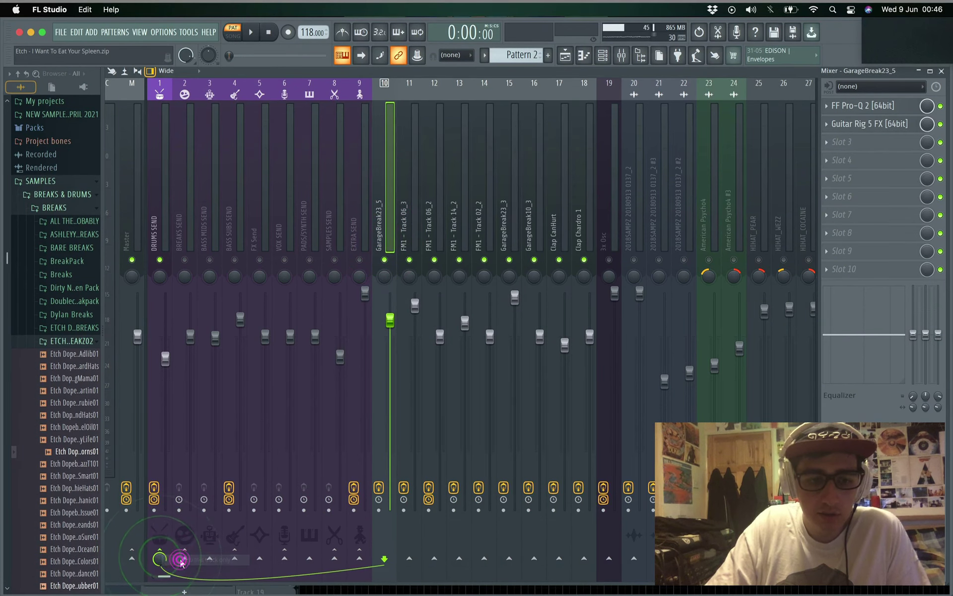
Select the DRUMS SEND and Master tracks in turn to trace the drum bus routing, returning to DRUMS SEND
{"action": "left_click", "coordinate": [154, 217]}
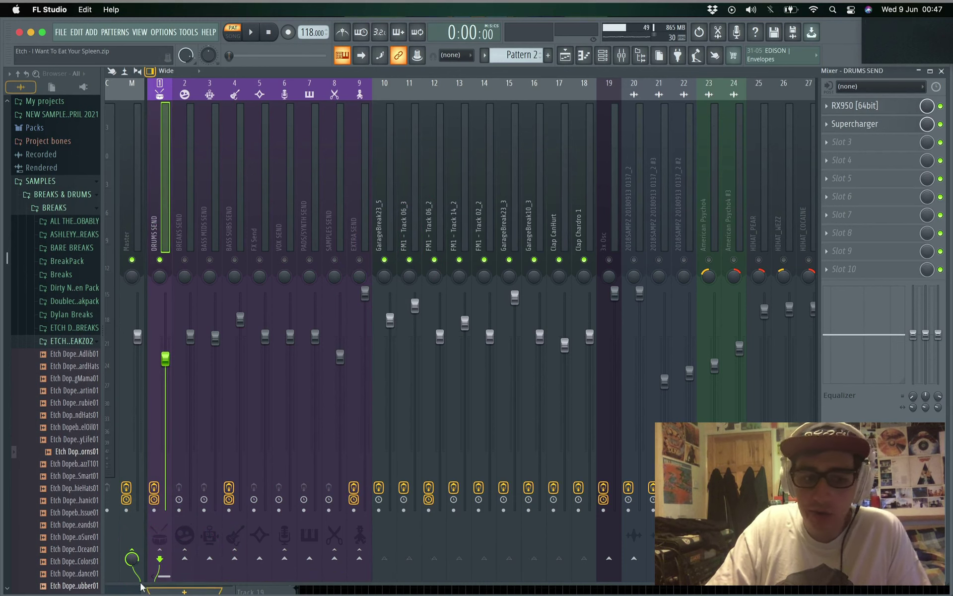
{"action": "left_click", "coordinate": [121, 227]}
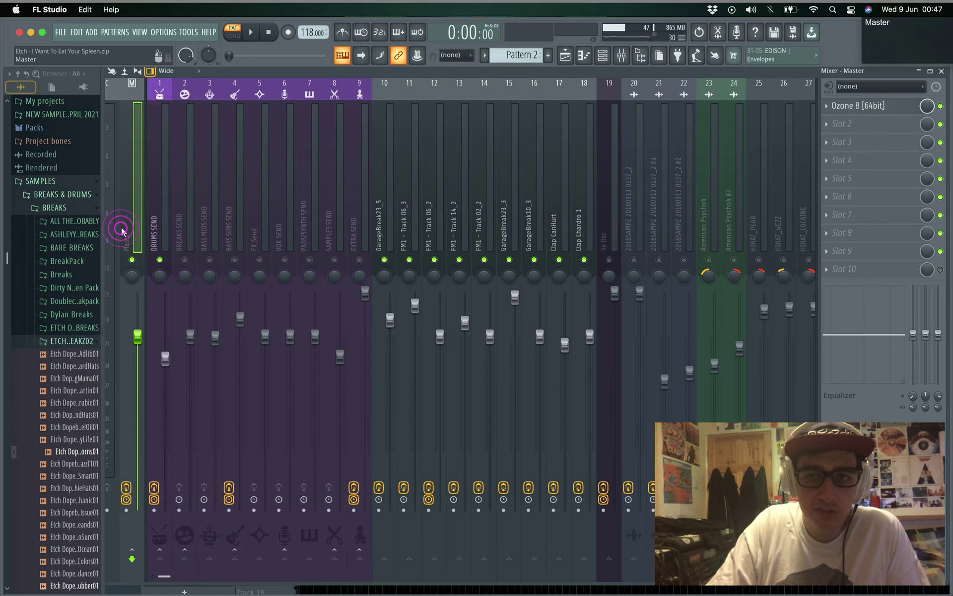
{"action": "left_click", "coordinate": [163, 237]}
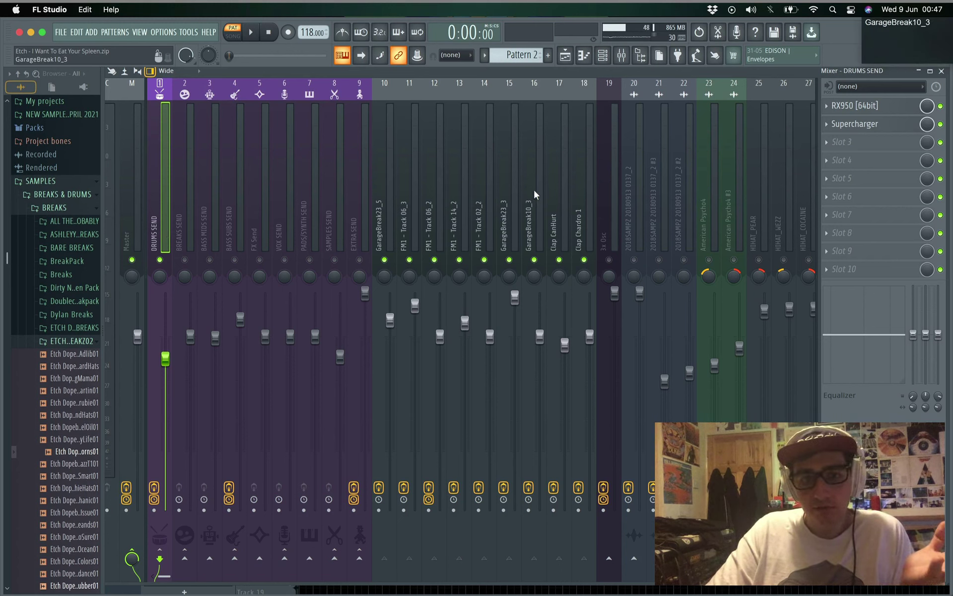
Switch between the FM1 - Track 06_3, GarageBreak23_5 and GarageBreak23_3 mixer tracks to examine their effects and sends to DRUMS SEND
{"action": "left_click", "coordinate": [398, 217]}
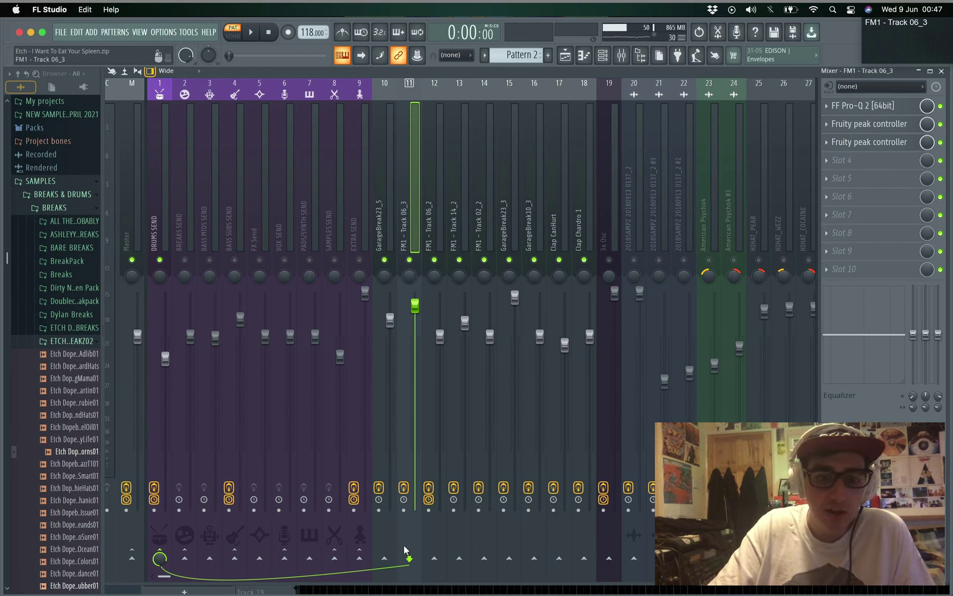
{"action": "left_click", "coordinate": [377, 231]}
{"action": "left_click", "coordinate": [403, 231]}
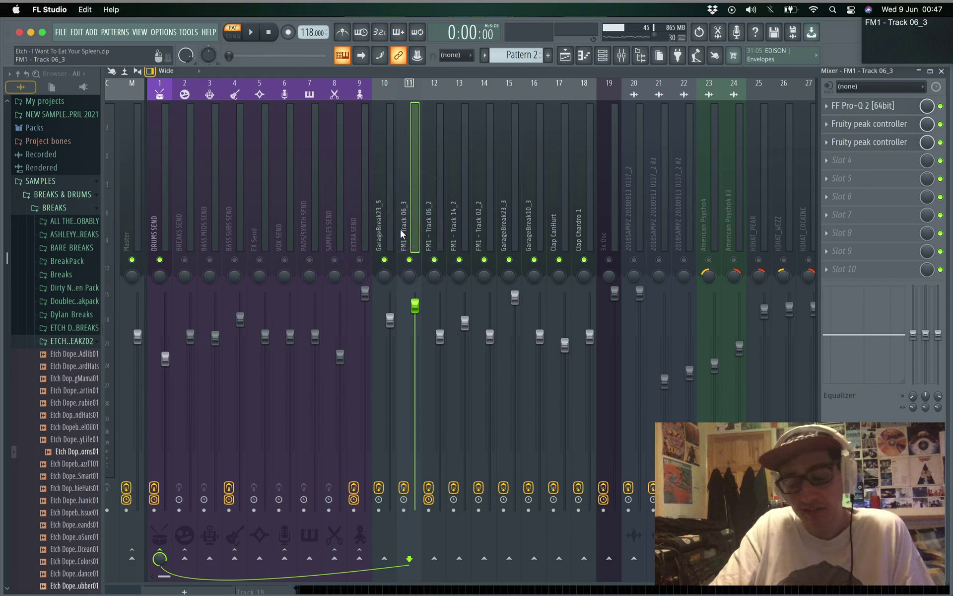
{"action": "left_click", "coordinate": [378, 227]}
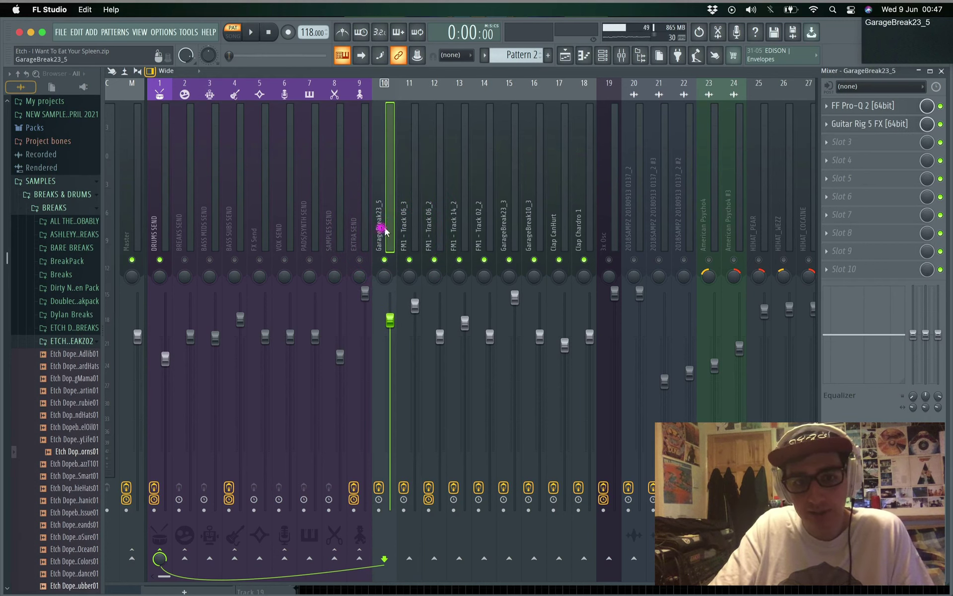
{"action": "right_click", "coordinate": [385, 559]}
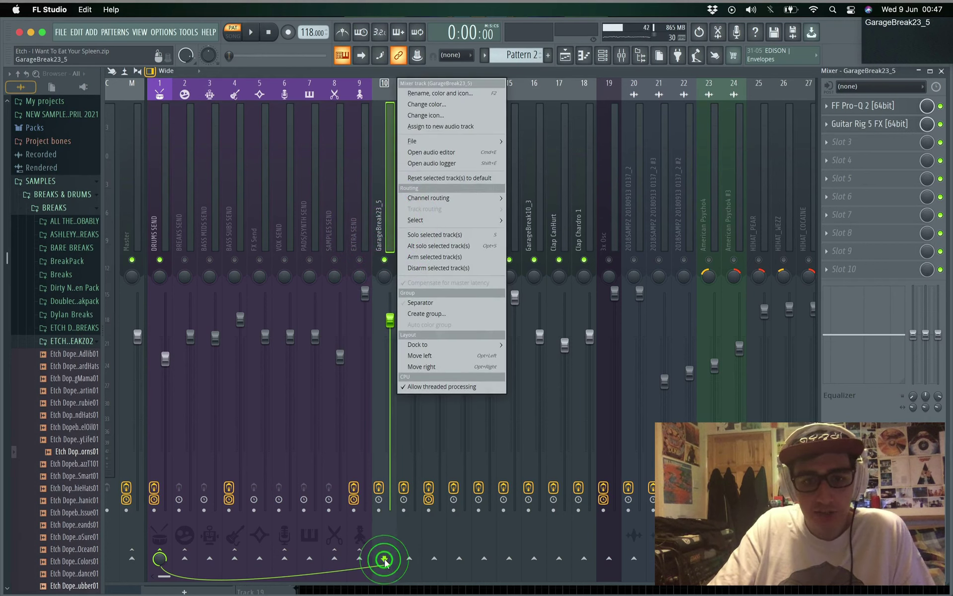
{"action": "left_click", "coordinate": [379, 221]}
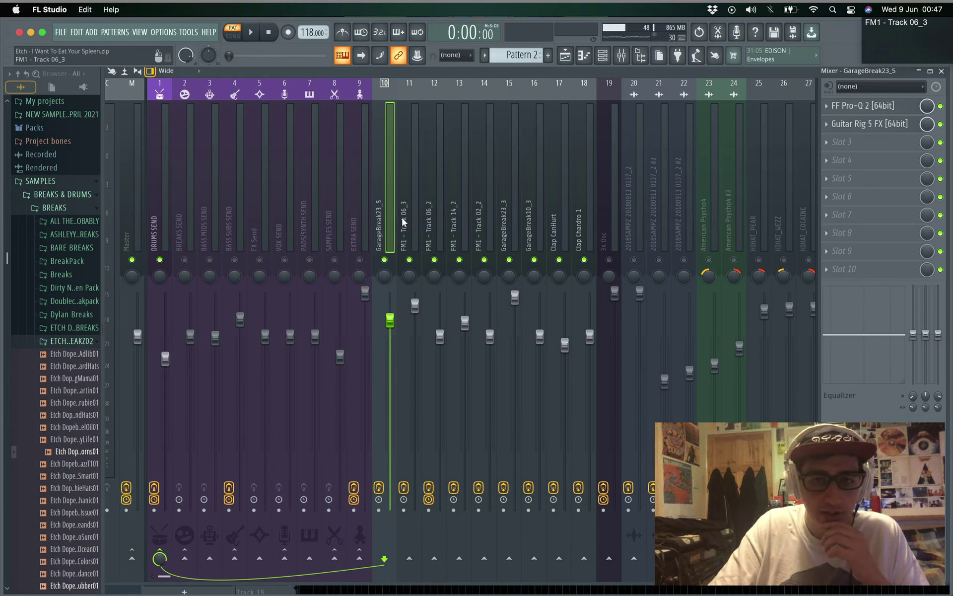
{"action": "left_click", "coordinate": [509, 226]}
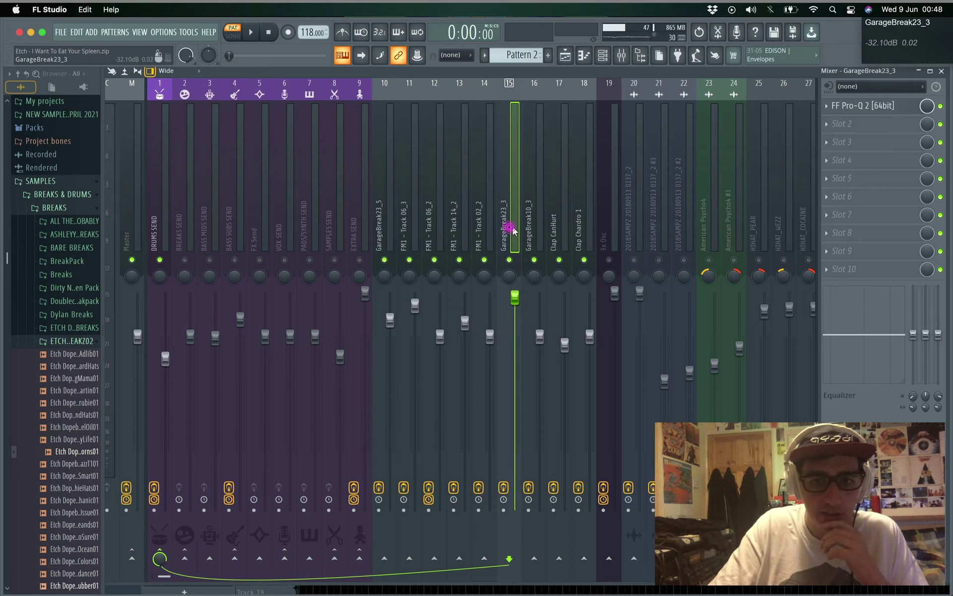
Play Pattern 2 and unmute the 3x Osc mixer track
{"action": "left_click", "coordinate": [550, 228]}
{"action": "key", "text": "space"}
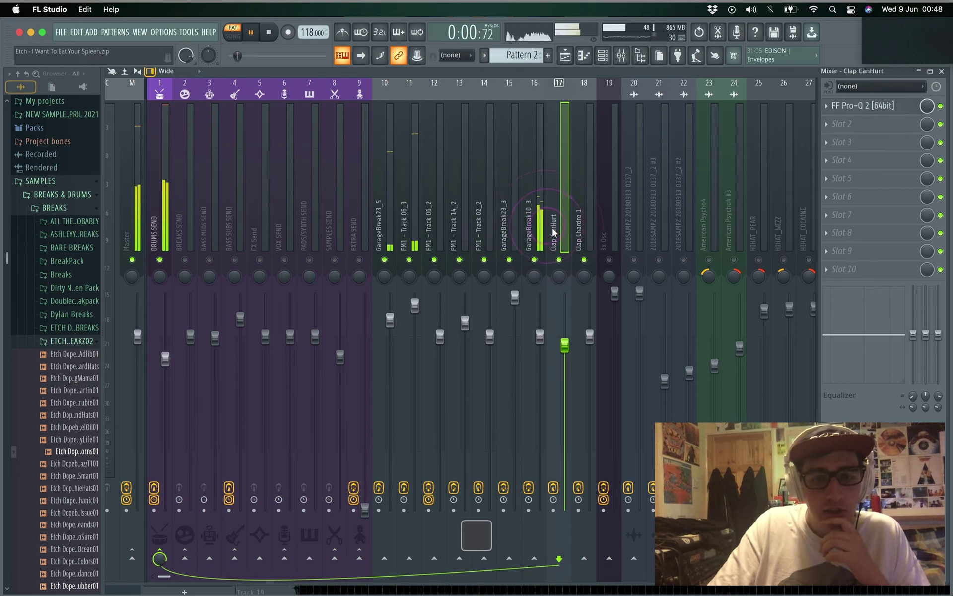
{"action": "left_click", "coordinate": [602, 245]}
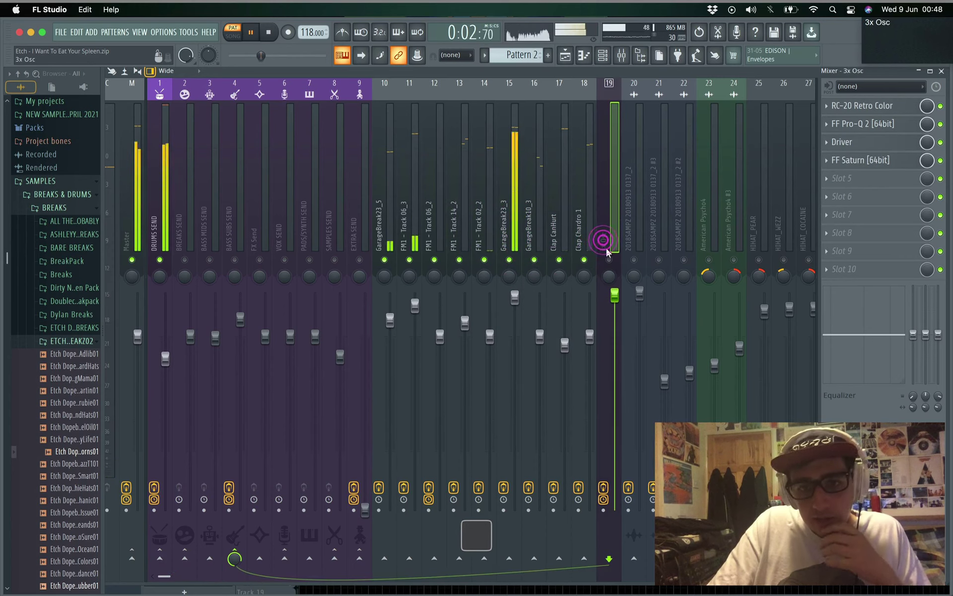
{"action": "left_click", "coordinate": [610, 260]}
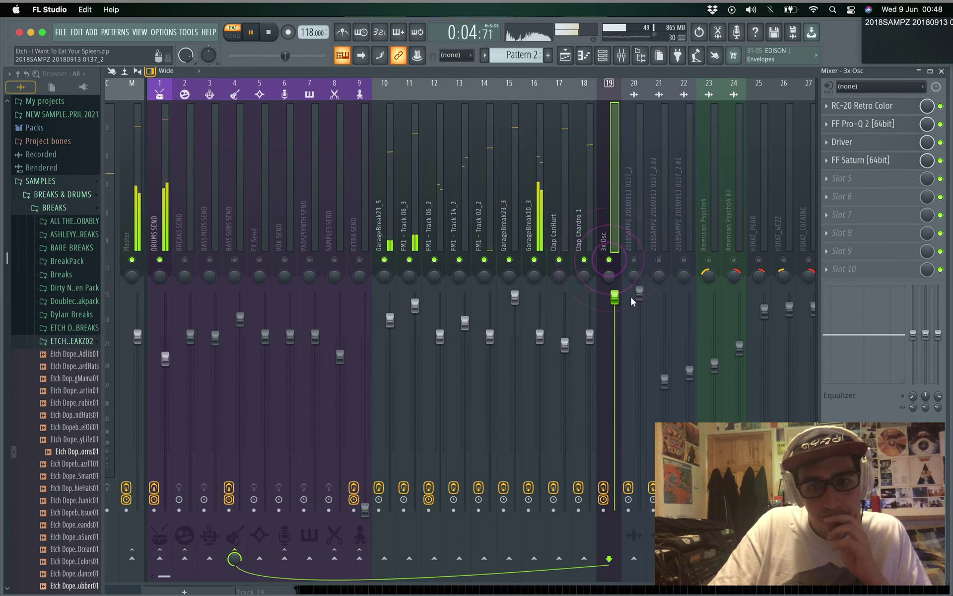
Unmute playlist Tracks 3 and 4 and loop song playback over bars 9 to 17
{"action": "key", "text": "F7"}
{"action": "left_click", "coordinate": [543, 73]}
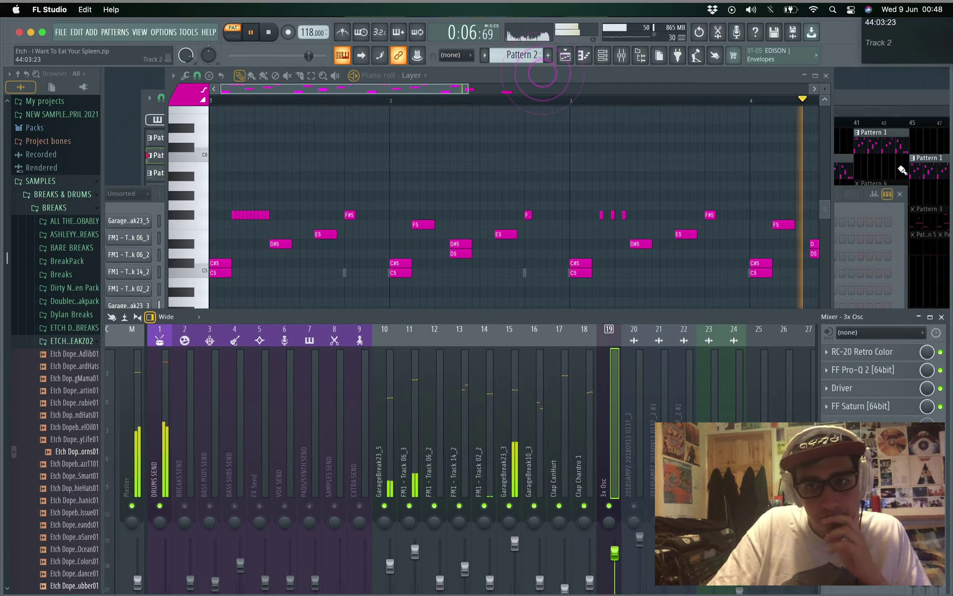
{"action": "key", "text": "F5"}
{"action": "left_click", "coordinate": [290, 199]}
{"action": "left_click", "coordinate": [290, 224]}
{"action": "left_click_drag", "start_coordinate": [412, 122], "coordinate": [522, 122]}
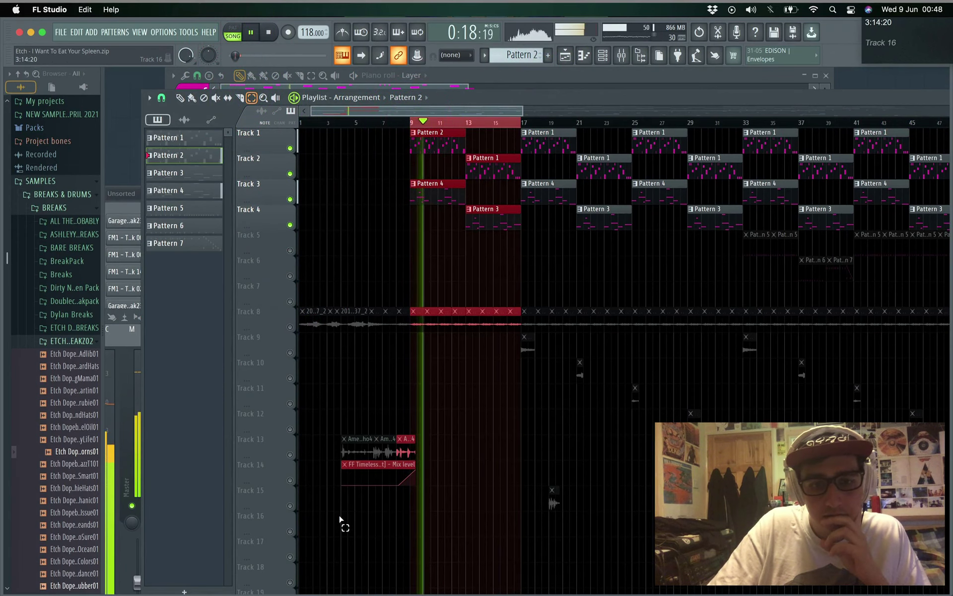
Unmute the BASS SUBS SEND mixer track during playback and move the mixer up so its faders and sends are in view
{"action": "left_click", "coordinate": [497, 72]}
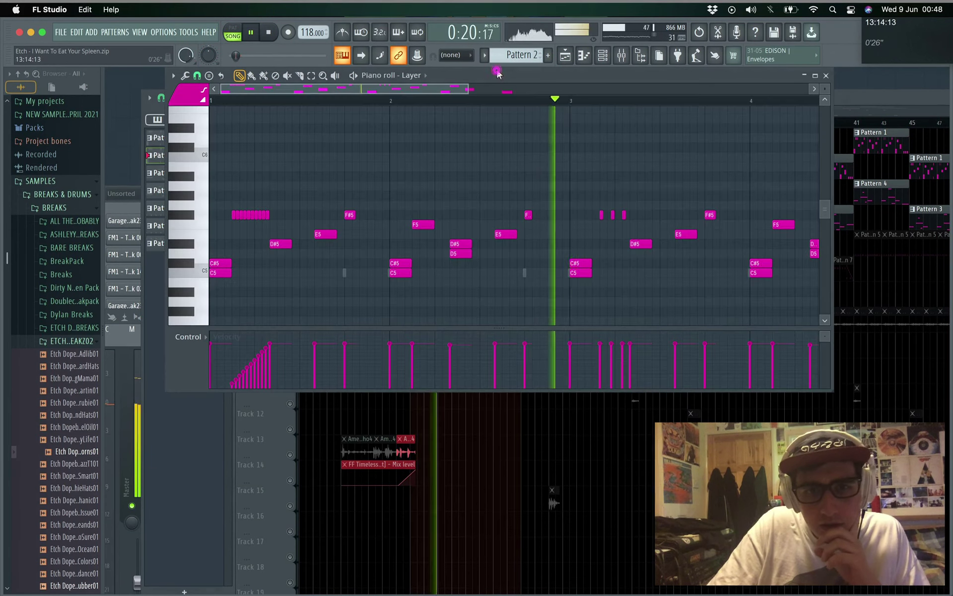
{"action": "left_click", "coordinate": [878, 80]}
{"action": "left_click", "coordinate": [138, 31]}
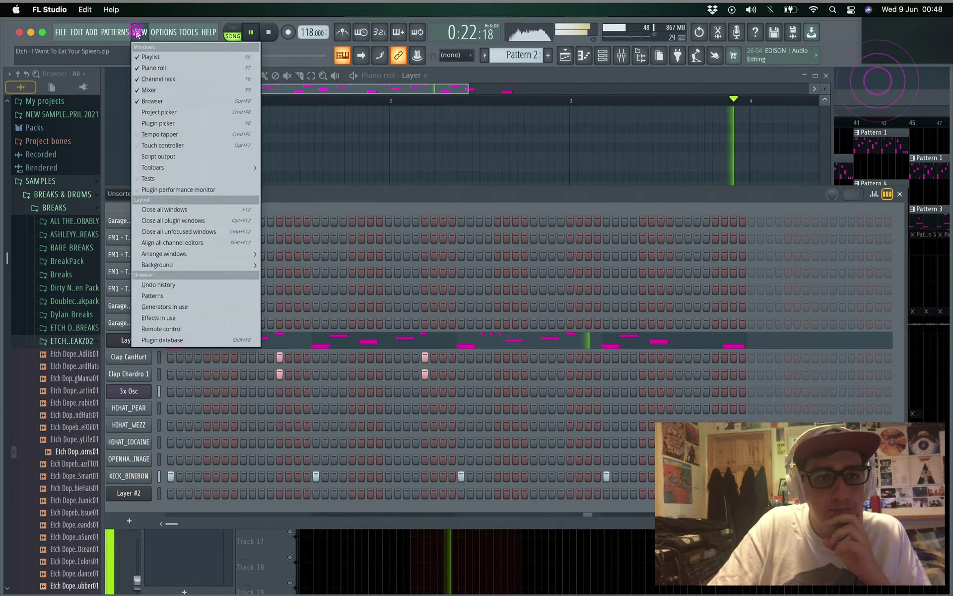
{"action": "left_click", "coordinate": [149, 90]}
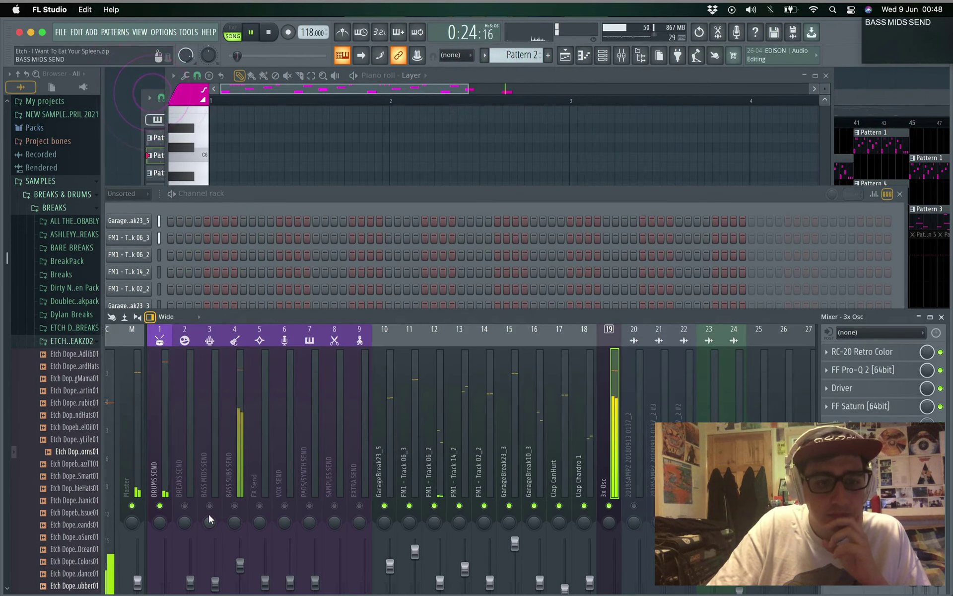
{"action": "left_click", "coordinate": [231, 510]}
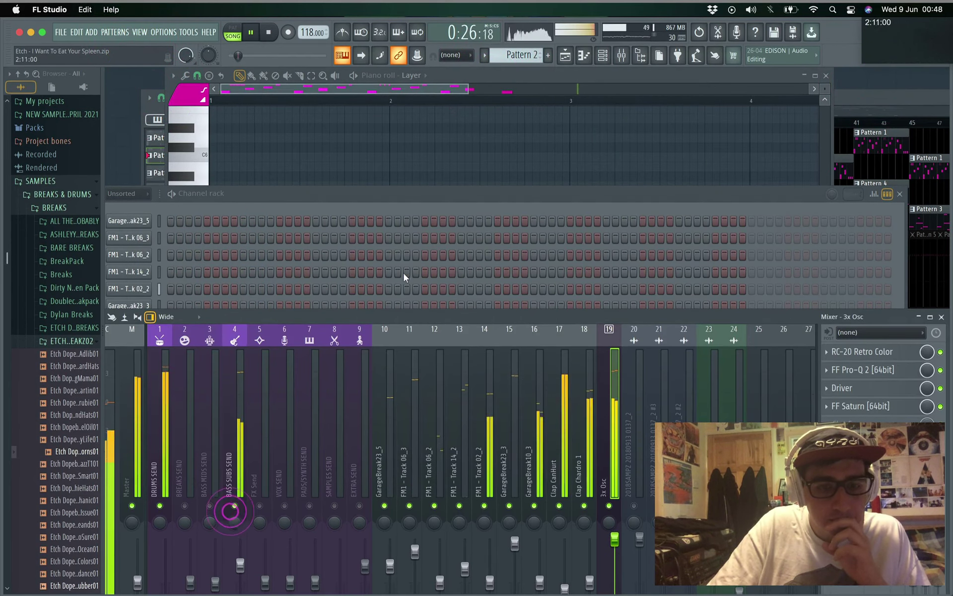
{"action": "left_click_drag", "start_coordinate": [366, 317], "coordinate": [372, 130]}
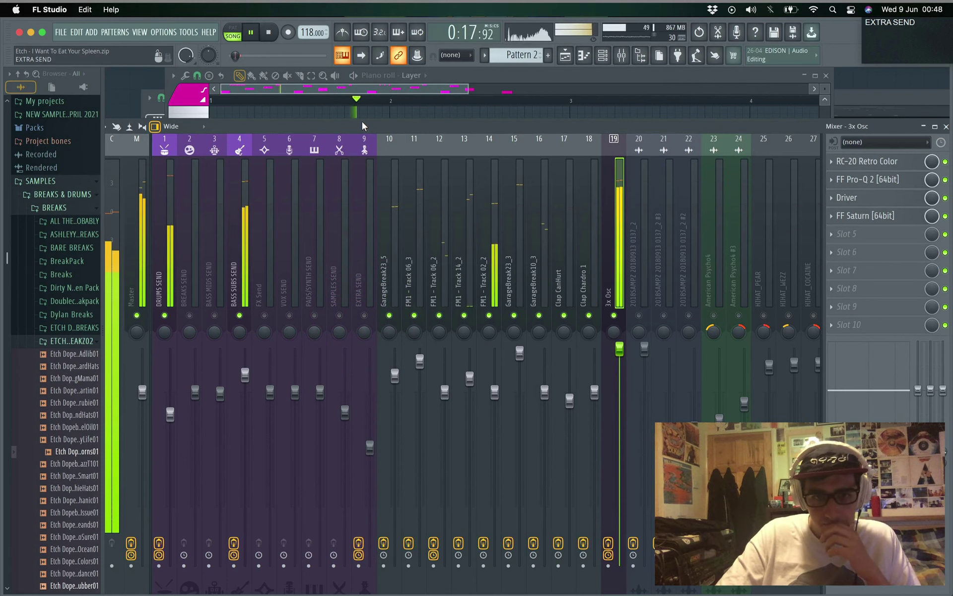
Stop playback and compare the effects on the 3x Osc, 2018SAMPZ, Clap Chardro 1, GarageBreak23_5 and FM1 - Track 06_3 mixer tracks
{"action": "key", "text": "space"}
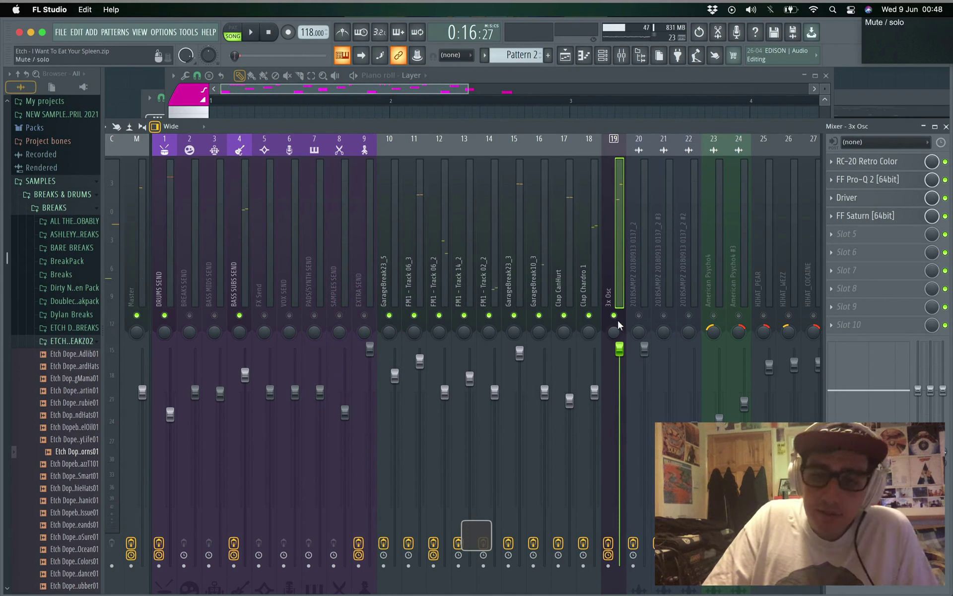
{"action": "left_click", "coordinate": [640, 280]}
{"action": "left_click", "coordinate": [613, 286]}
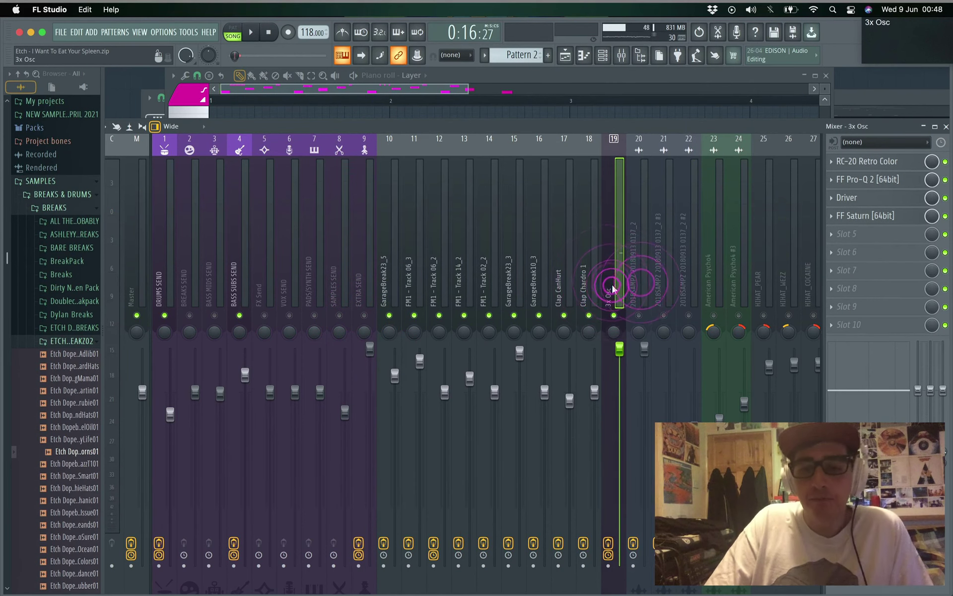
{"action": "left_click", "coordinate": [633, 263]}
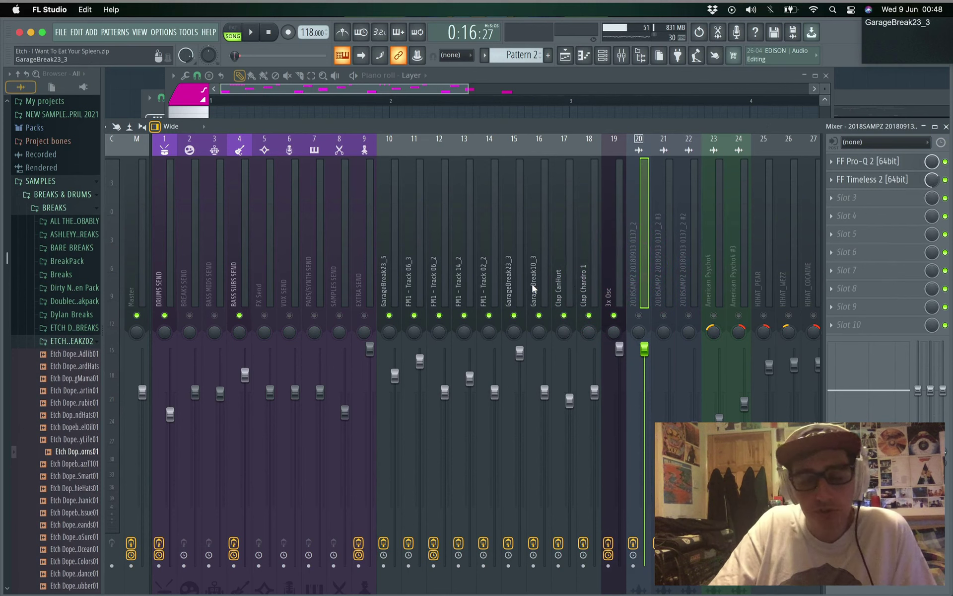
{"action": "left_click", "coordinate": [595, 264]}
{"action": "left_click", "coordinate": [609, 272]}
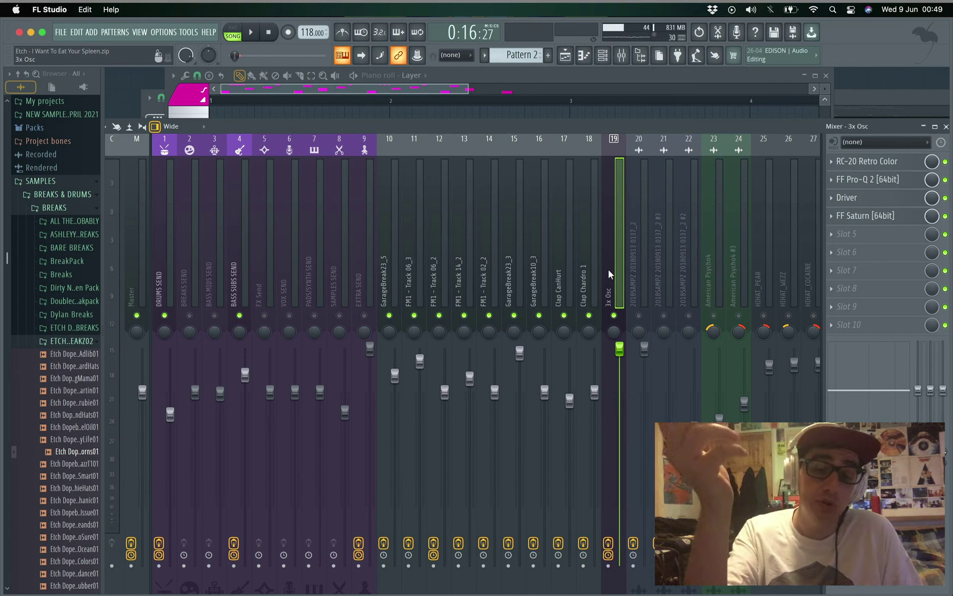
{"action": "left_click", "coordinate": [388, 267]}
{"action": "left_click", "coordinate": [420, 268]}
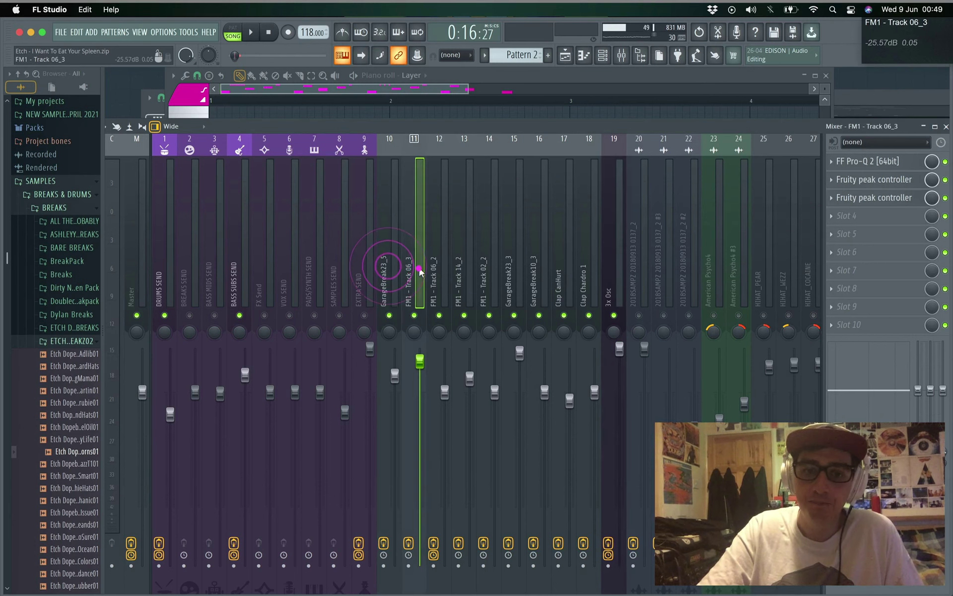
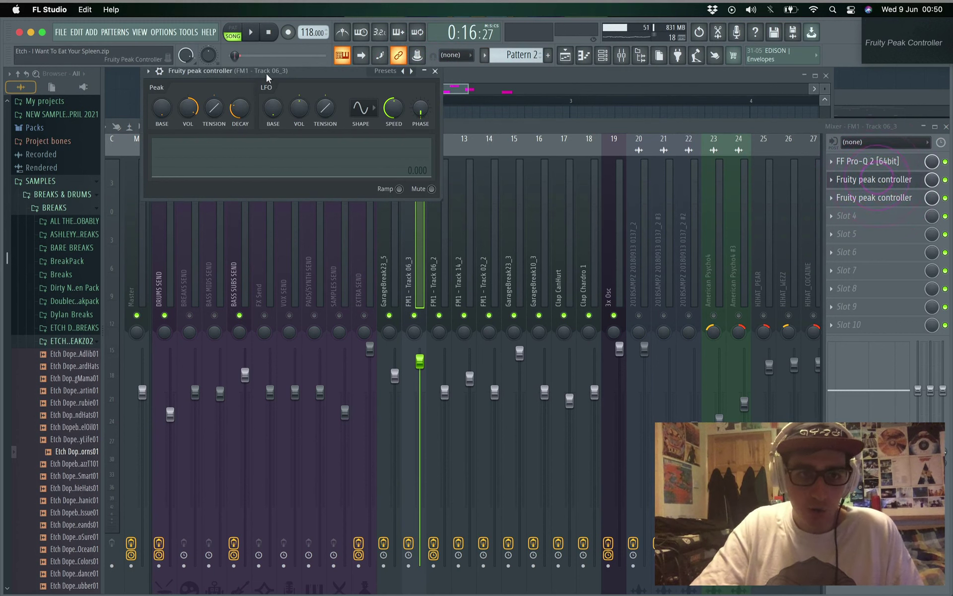
Mute mixer tracks 10 and 12 to 18 during playback and watch the first Fruity peak controller on FM1 - Track 06_3
{"action": "left_click_drag", "start_coordinate": [291, 73], "coordinate": [533, 165]}
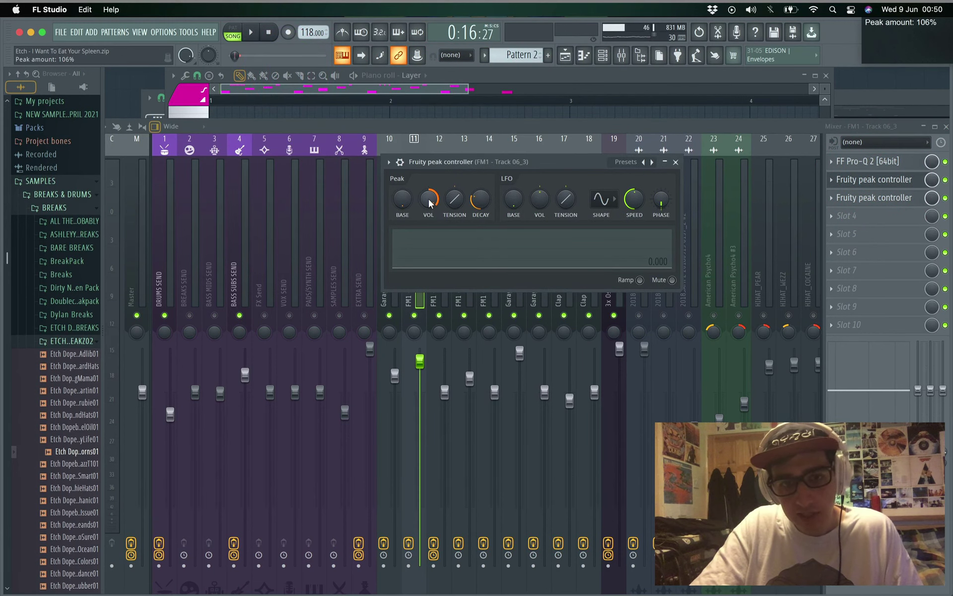
{"action": "key", "text": "space"}
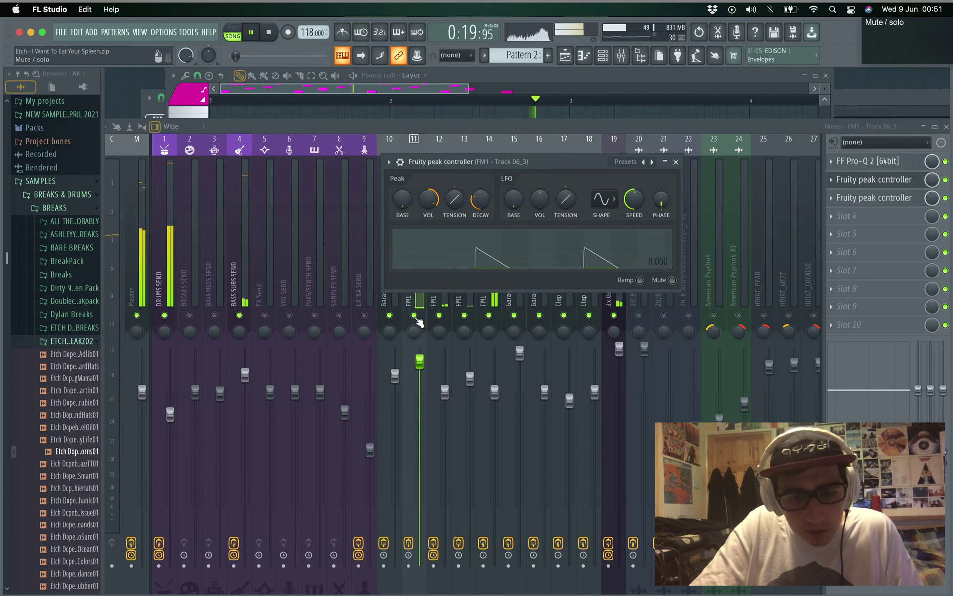
{"action": "left_click", "coordinate": [390, 316]}
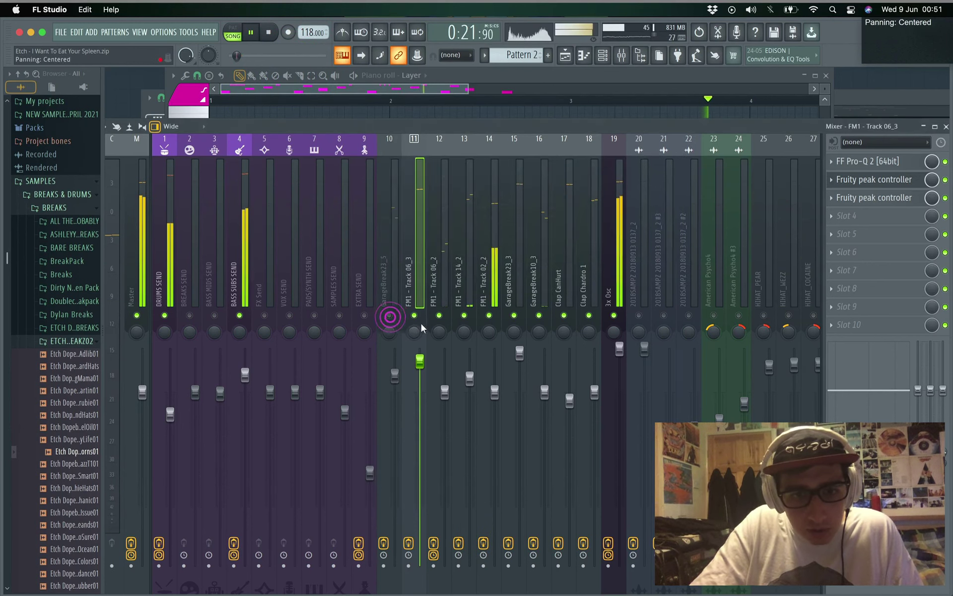
{"action": "left_click", "coordinate": [440, 317]}
{"action": "left_click", "coordinate": [464, 316]}
{"action": "left_click", "coordinate": [489, 316]}
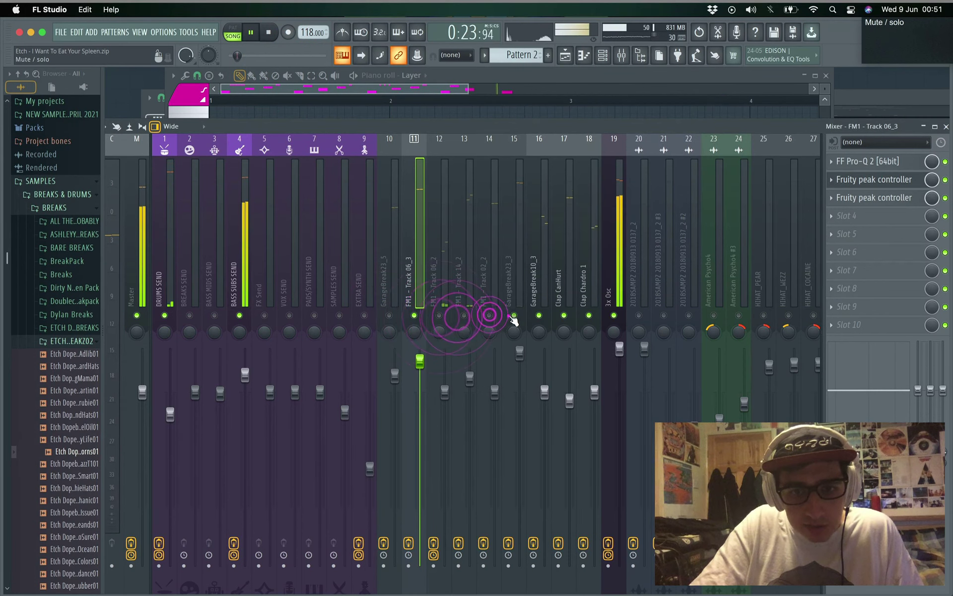
{"action": "left_click", "coordinate": [514, 316]}
{"action": "left_click", "coordinate": [538, 316]}
{"action": "left_click", "coordinate": [564, 316]}
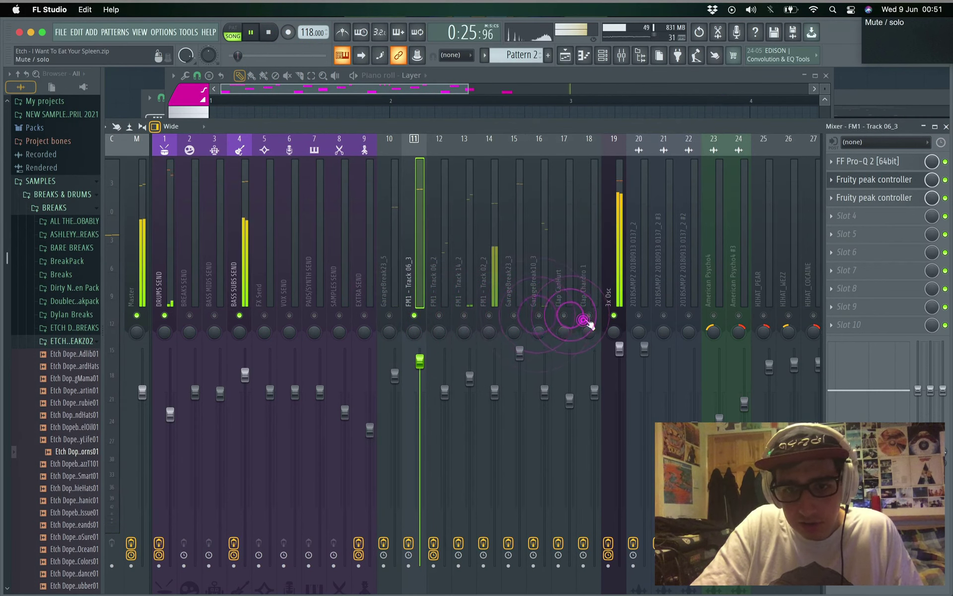
{"action": "left_click", "coordinate": [589, 317]}
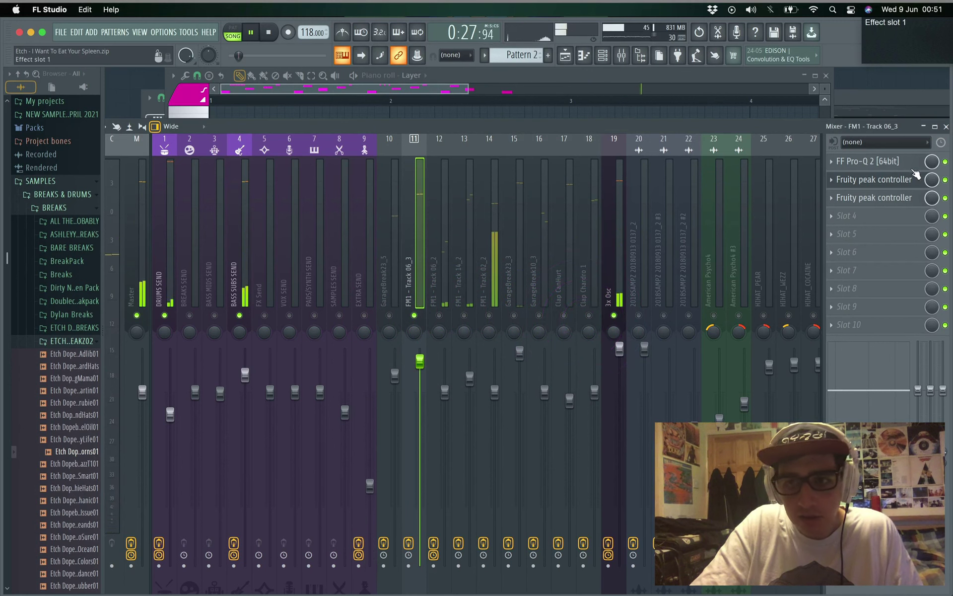
{"action": "left_click", "coordinate": [863, 182]}
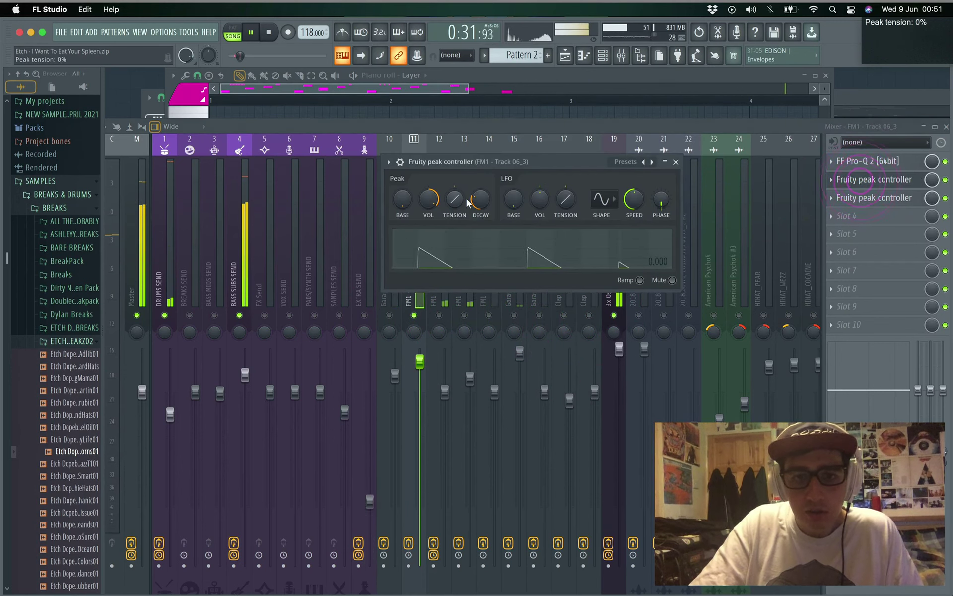
{"action": "key", "text": "space"}
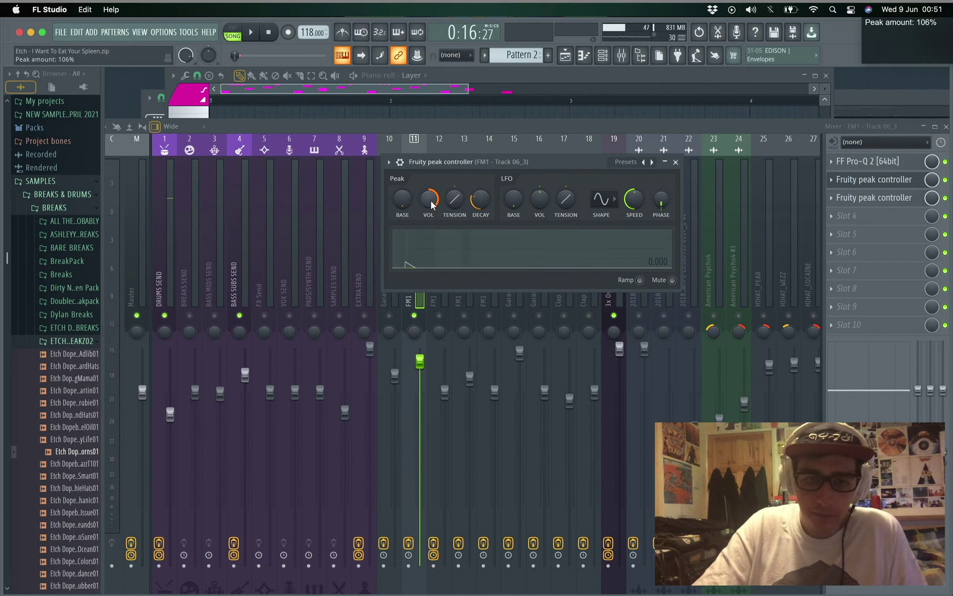
Try the Fruity peak controller's peak volume at 200% and 75% during playback
{"action": "key", "text": "space"}
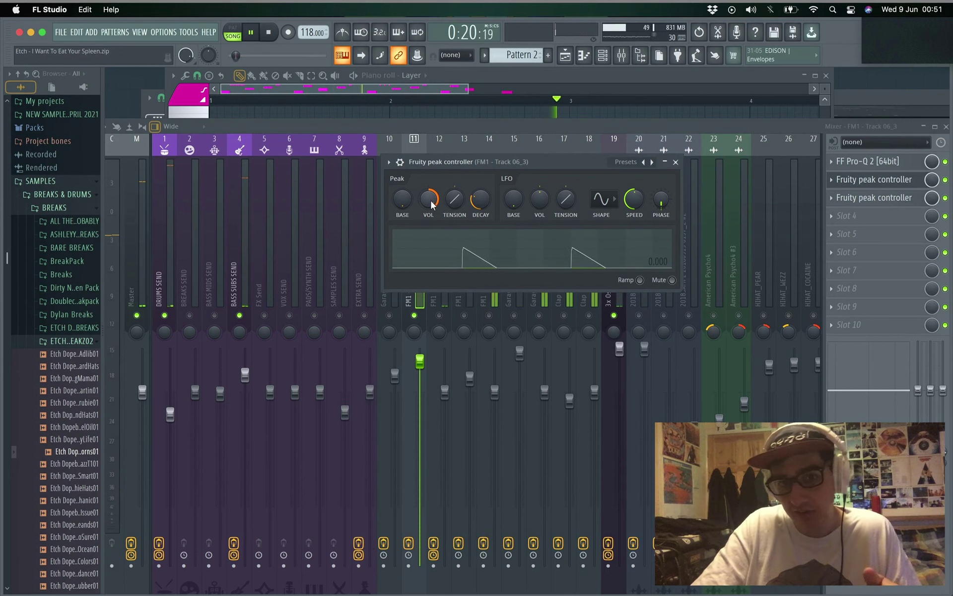
{"action": "left_click", "coordinate": [430, 198]}
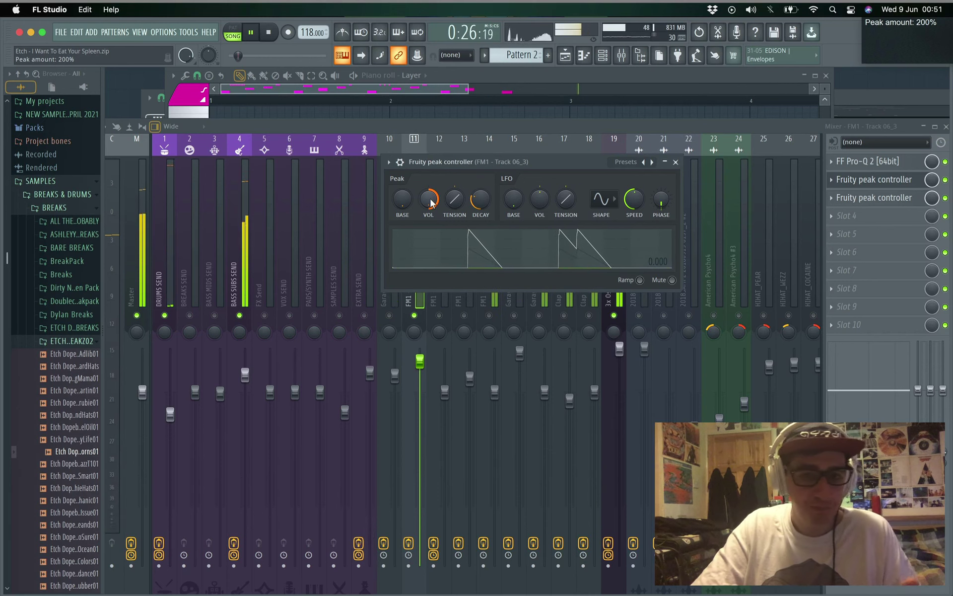
{"action": "left_click_drag", "start_coordinate": [430, 201], "coordinate": [430, 243]}
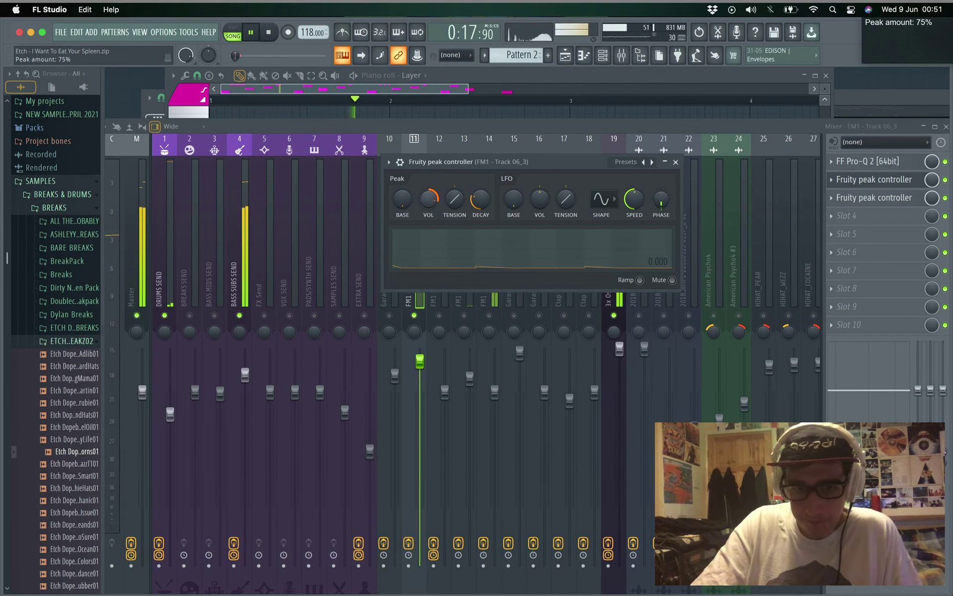
{"action": "mouse_move", "coordinate": [430, 203]}
{"action": "left_mouse_down"}
{"action": "mouse_move", "coordinate": [430, 189]}
{"action": "mouse_move", "coordinate": [433, 201]}
{"action": "left_mouse_up"}
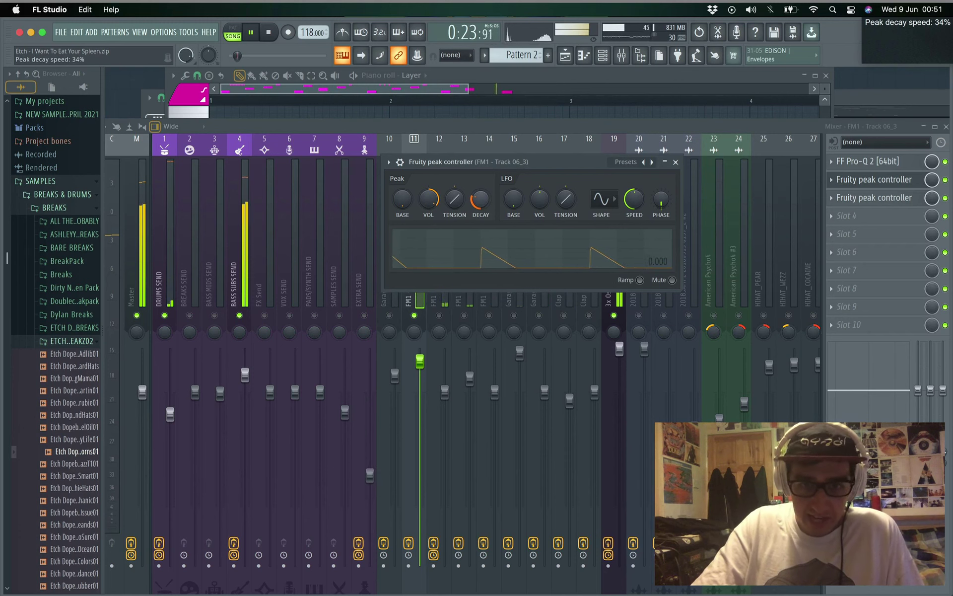
Sweep the controller's peak decay between 4% and higher speeds during playback, bring it back to about 33%, and stop playback
{"action": "mouse_move", "coordinate": [481, 199]}
{"action": "left_mouse_down"}
{"action": "mouse_move", "coordinate": [481, 224]}
{"action": "mouse_move", "coordinate": [492, 202]}
{"action": "left_mouse_up"}
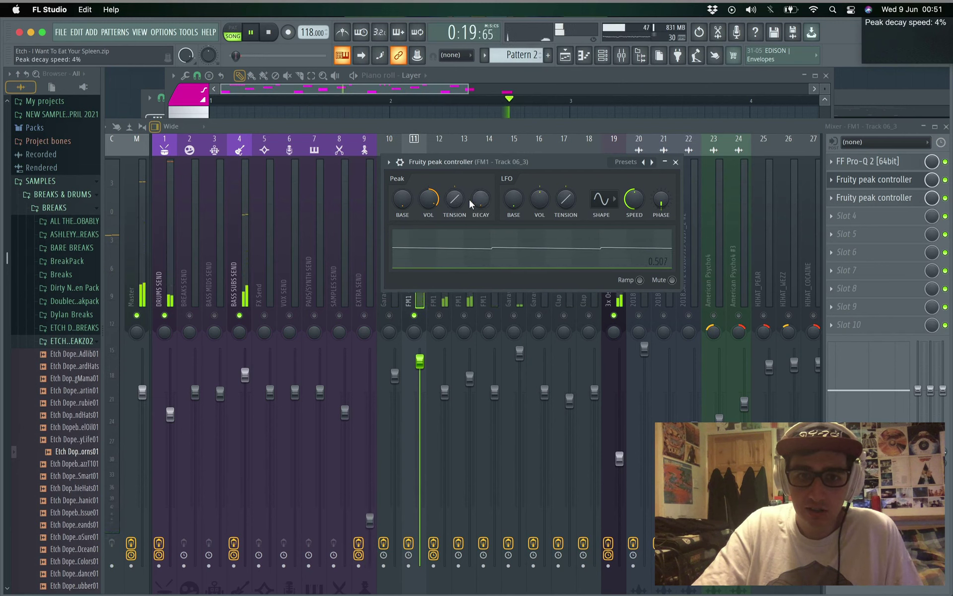
{"action": "left_click_drag", "start_coordinate": [470, 198], "coordinate": [469, 160]}
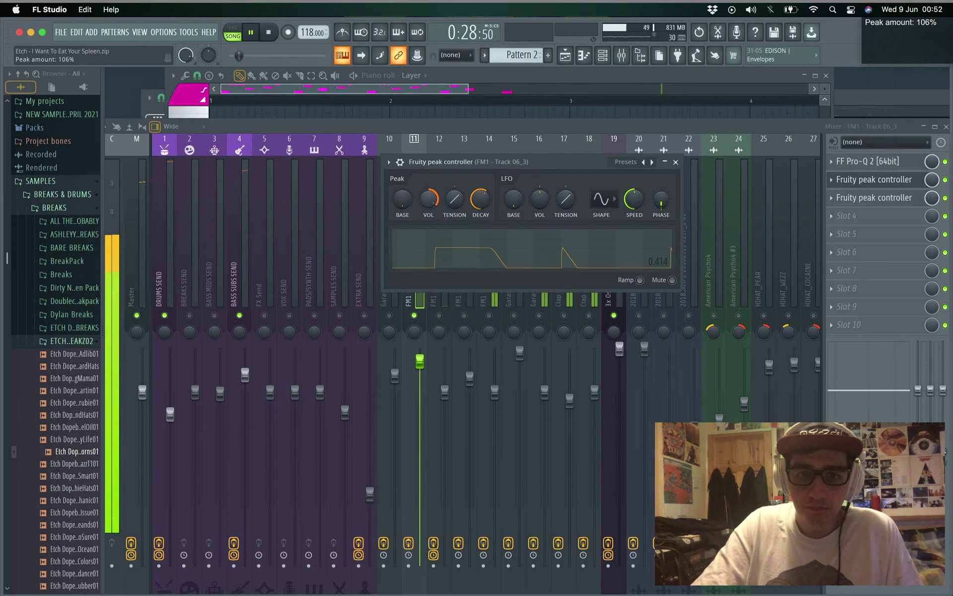
{"action": "left_click_drag", "start_coordinate": [480, 204], "coordinate": [485, 313]}
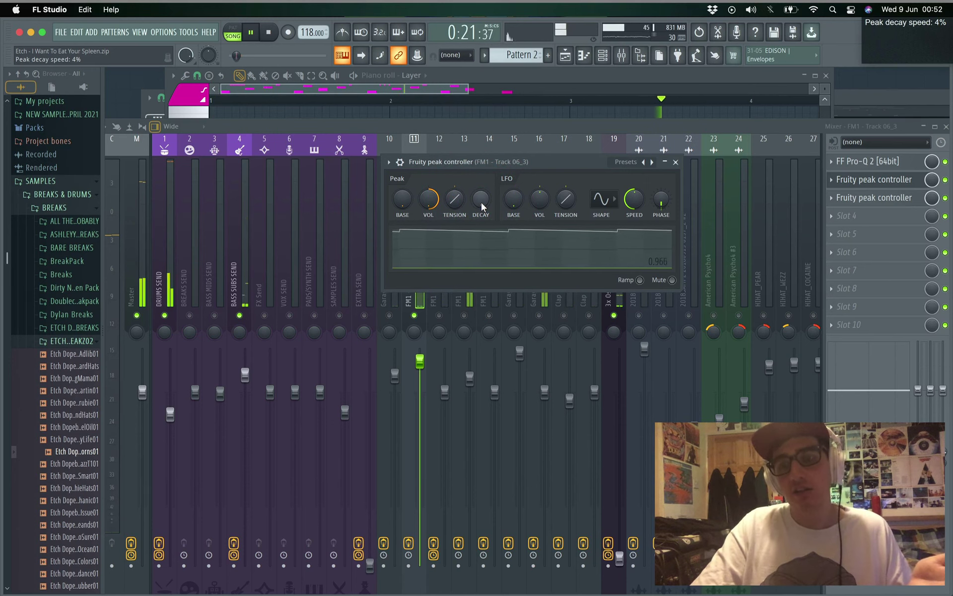
{"action": "left_click_drag", "start_coordinate": [481, 201], "coordinate": [477, 186]}
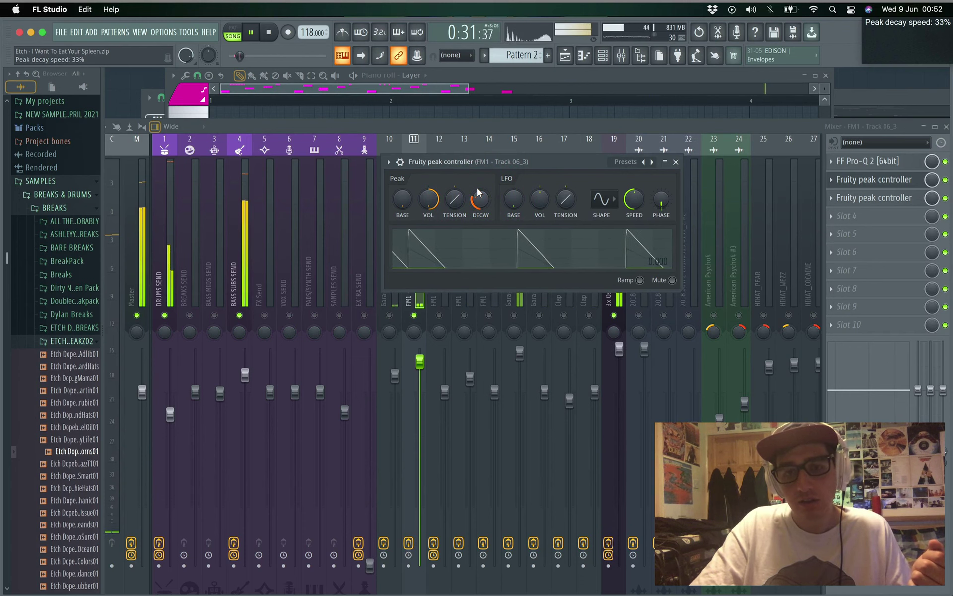
{"action": "key", "text": "space"}
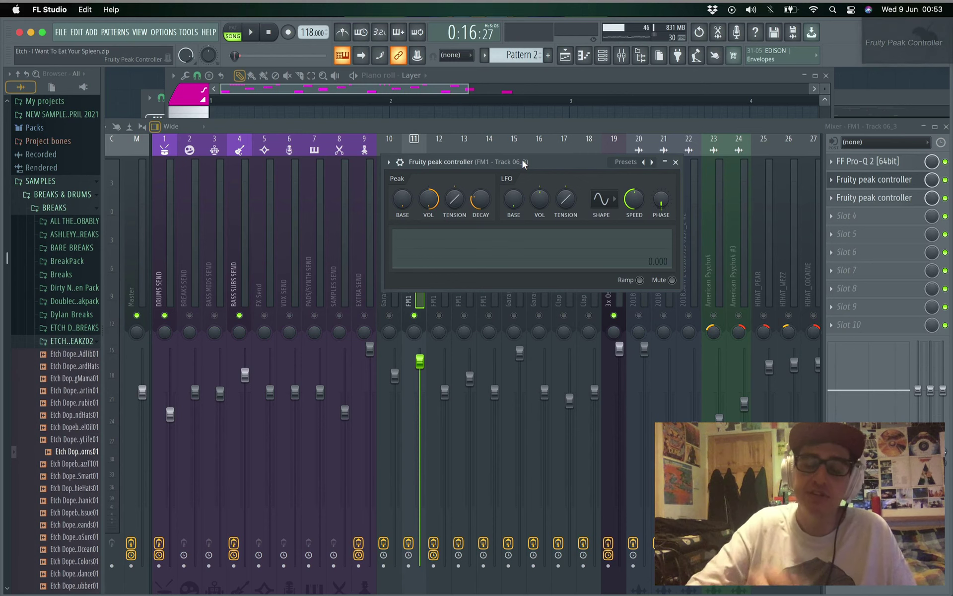
Restart playback and move the Fruity peak controller window clear of the 3x Osc mixer track
{"action": "key", "text": "space"}
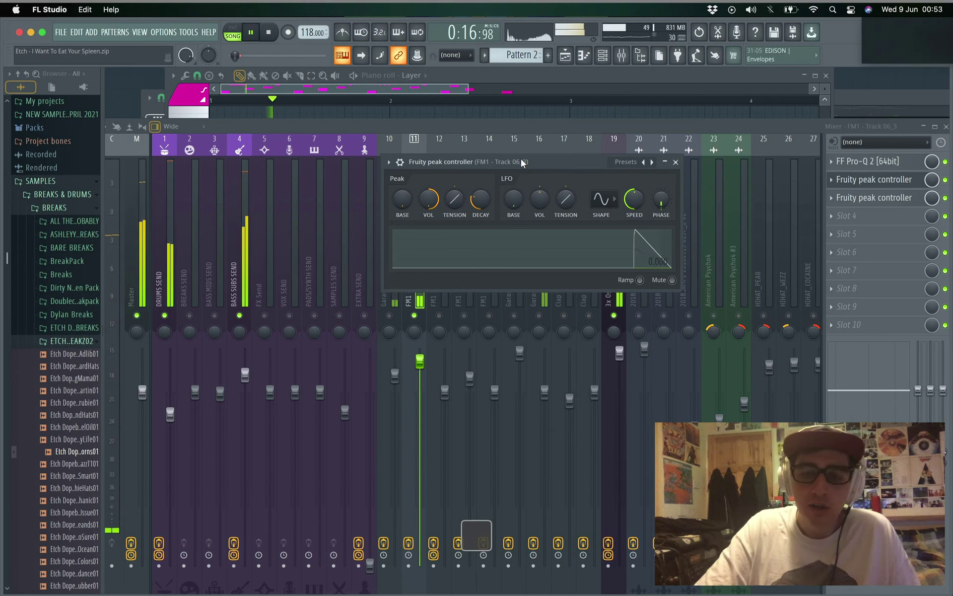
{"action": "left_click_drag", "start_coordinate": [650, 162], "coordinate": [584, 161]}
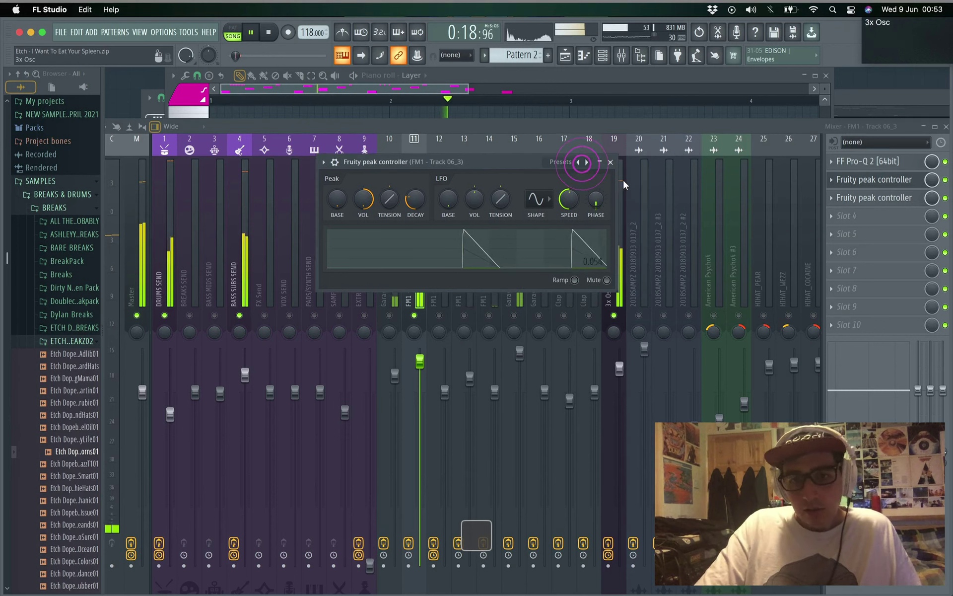
Close the Fruity peak controller, watch the ducked faders on mixer track 20 and EXTRA SEND, and stop playback
{"action": "left_click", "coordinate": [610, 162]}
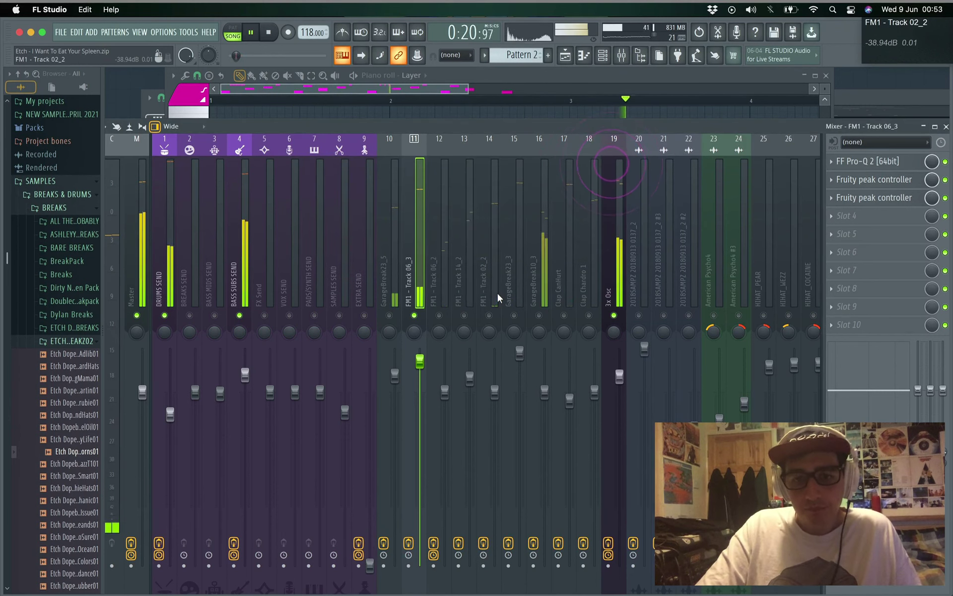
{"action": "left_click", "coordinate": [632, 280]}
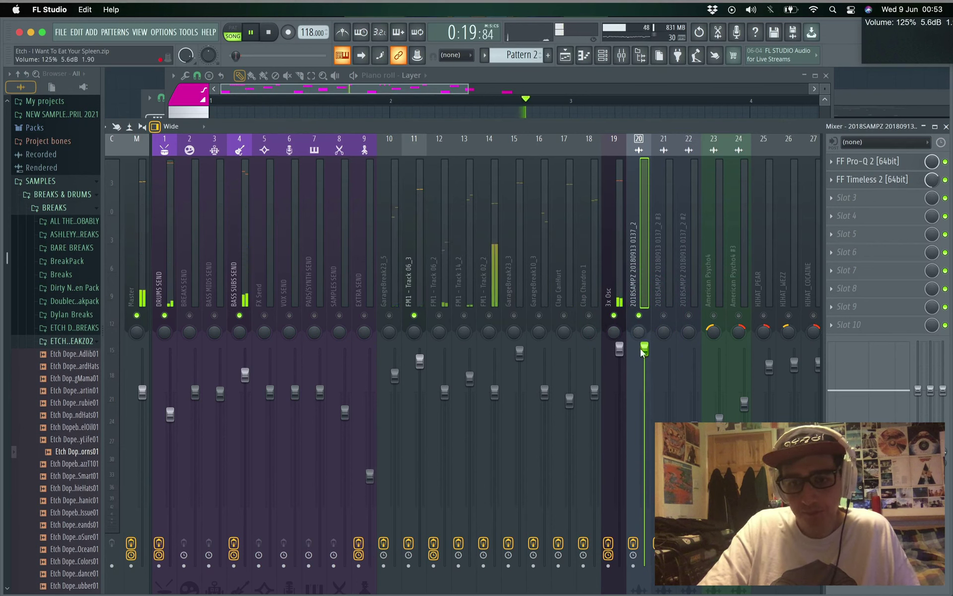
{"action": "left_click", "coordinate": [362, 291]}
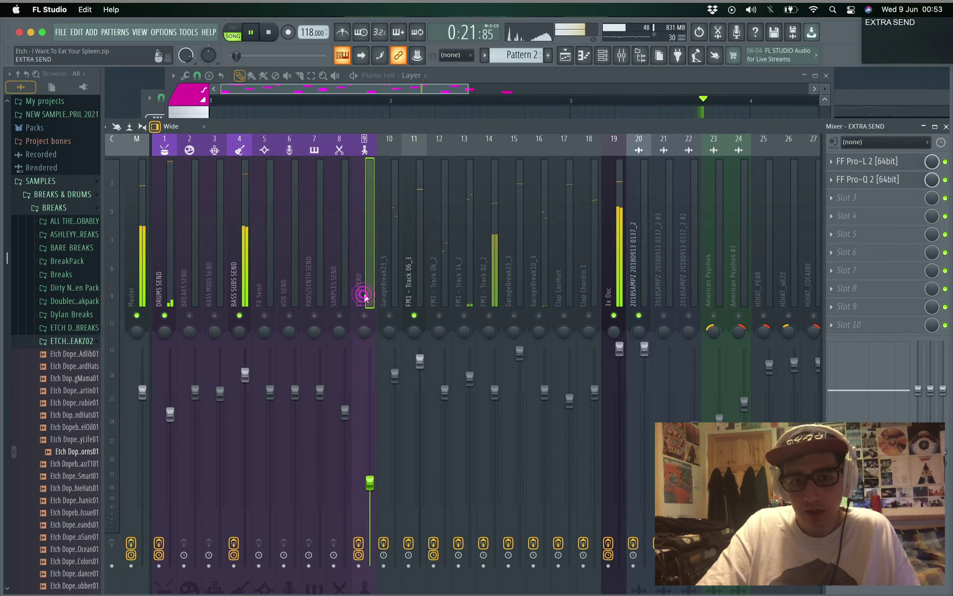
{"action": "key", "text": "space"}
{"action": "scroll", "coordinate": [357, 351], "scroll_direction": "up", "scroll_amount": 10}
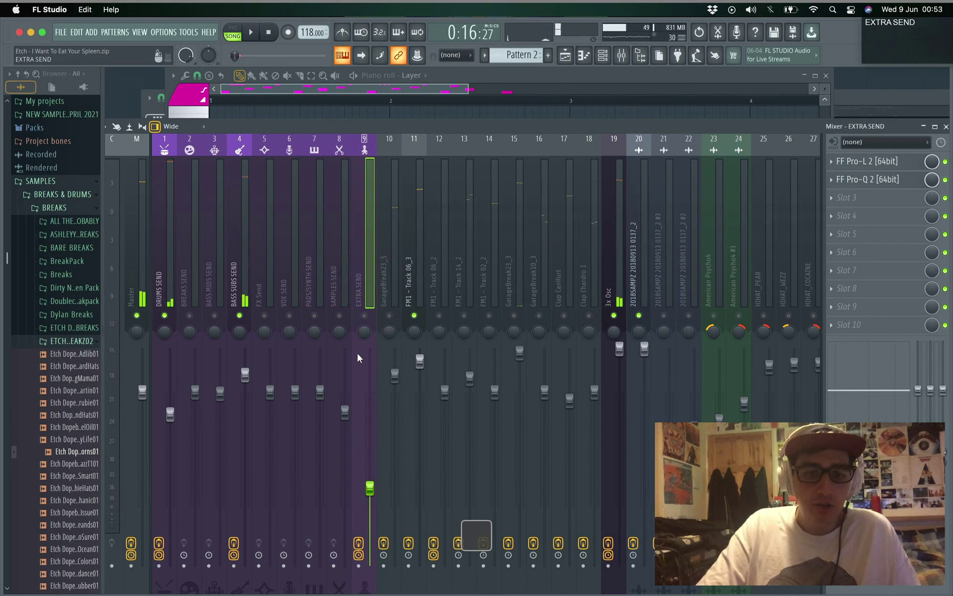
Unmute the EXTRA SEND, playlist Track 5 and all remaining mixer tracks
{"action": "left_click", "coordinate": [364, 315]}
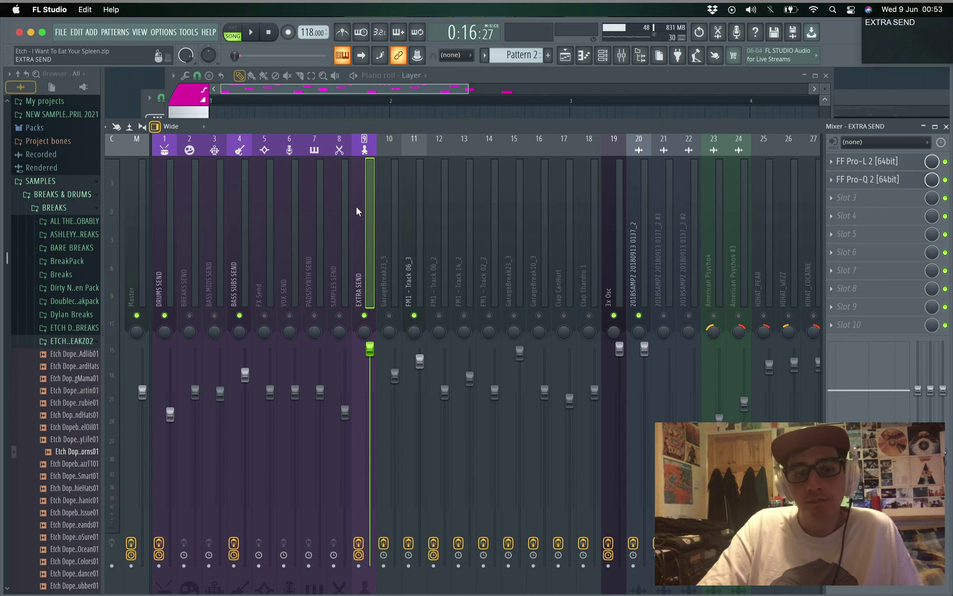
{"action": "left_click", "coordinate": [904, 94]}
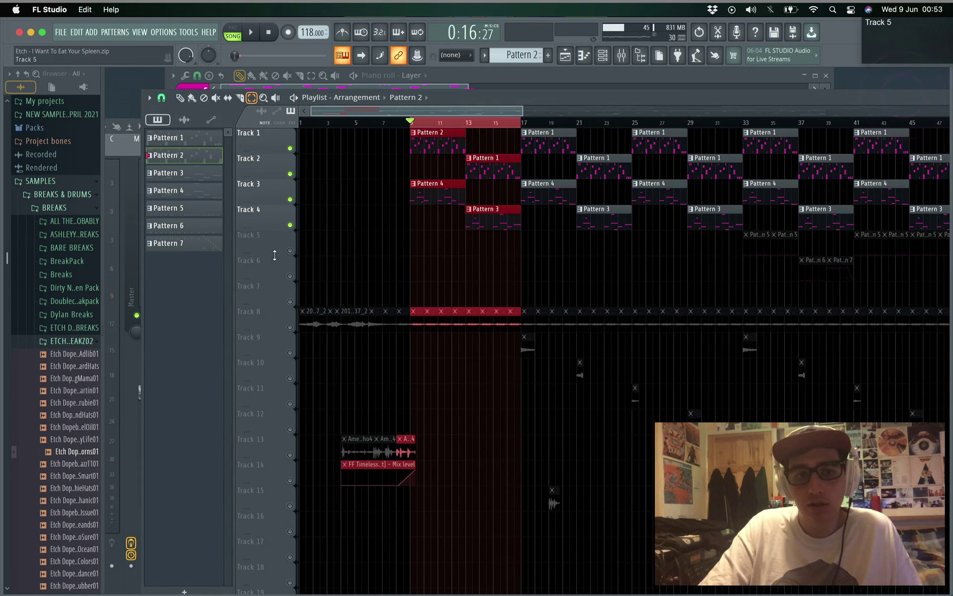
{"action": "left_click", "coordinate": [290, 251]}
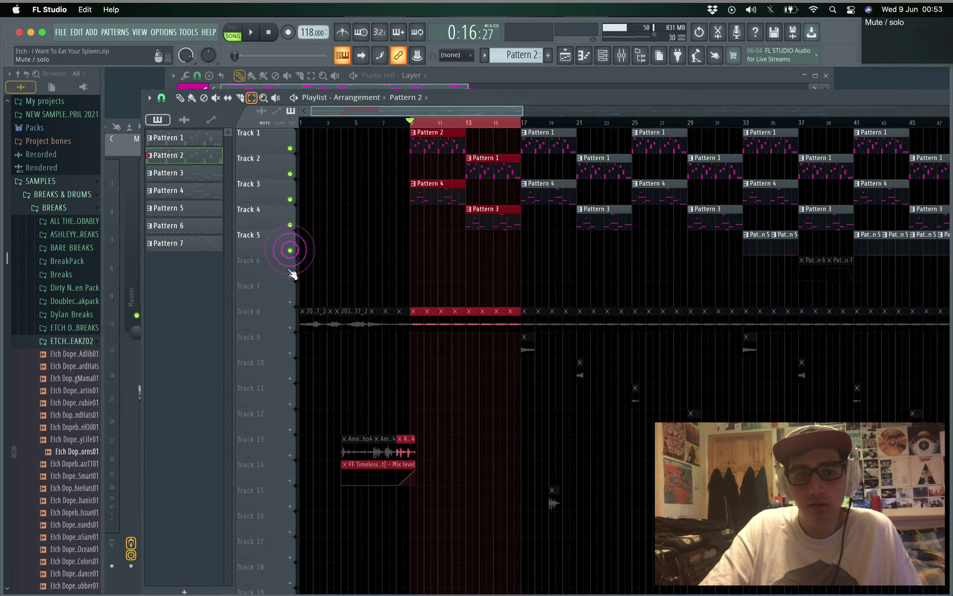
{"action": "left_click", "coordinate": [136, 31]}
{"action": "left_click", "coordinate": [151, 90]}
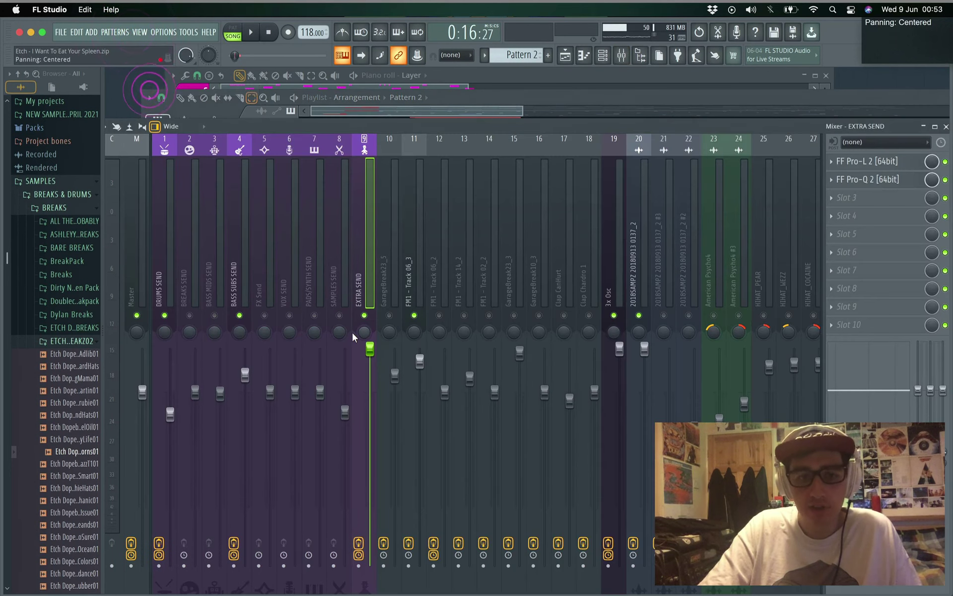
{"action": "left_click", "coordinate": [366, 316]}
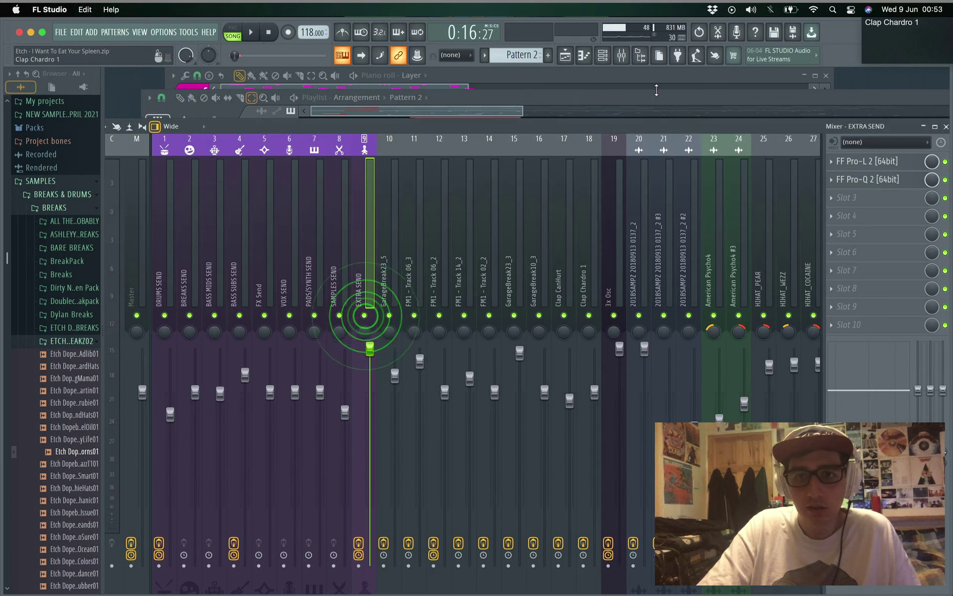
Bring the playlist forward around bar 33 and unmute all the playlist tracks that hold clips
{"action": "left_click", "coordinate": [675, 75]}
{"action": "left_click", "coordinate": [862, 95]}
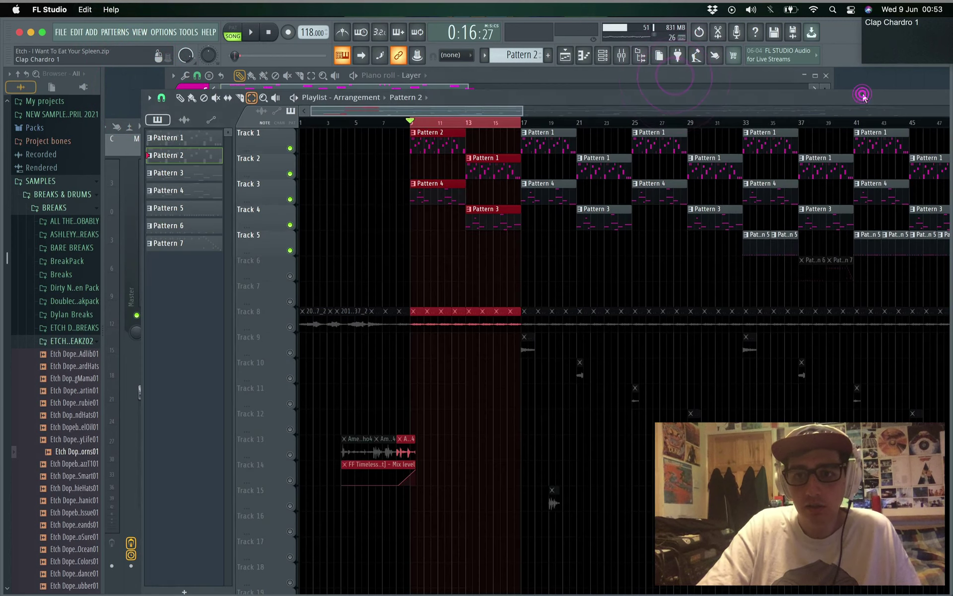
{"action": "mouse_move", "coordinate": [480, 105]}
{"action": "left_mouse_down"}
{"action": "mouse_move", "coordinate": [490, 106]}
{"action": "mouse_move", "coordinate": [462, 107]}
{"action": "left_mouse_up"}
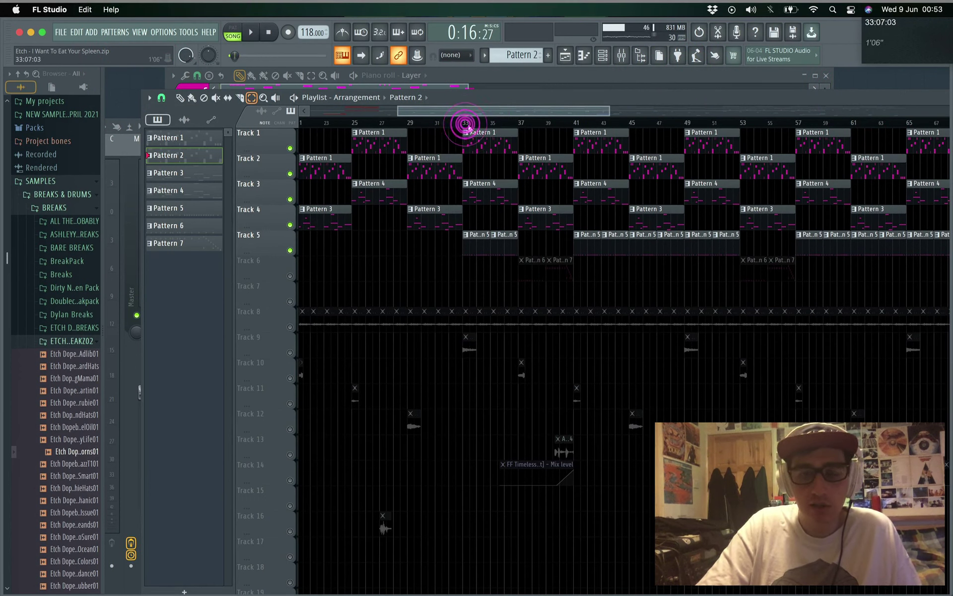
{"action": "right_click", "coordinate": [290, 302]}
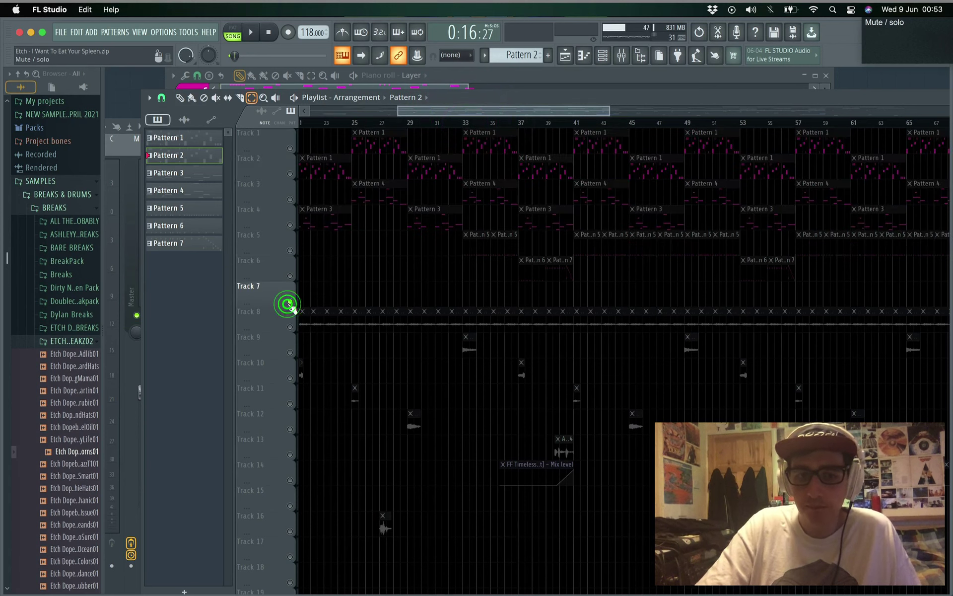
{"action": "right_click", "coordinate": [290, 302]}
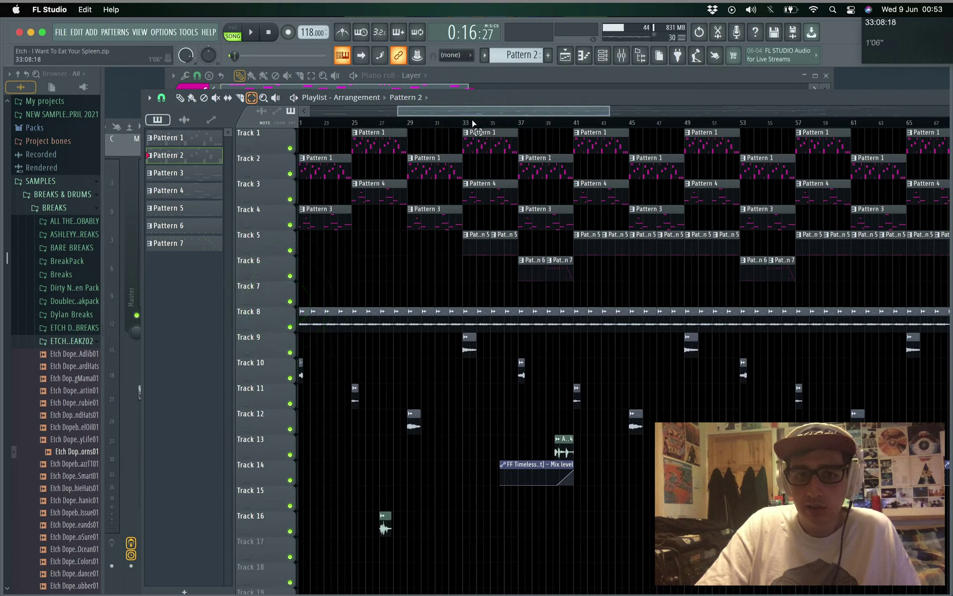
Select bars 33 to 41 in the playlist, play them, and watch the EXTRA SEND fader in the mixer before stopping
{"action": "left_click_drag", "start_coordinate": [464, 124], "coordinate": [575, 127]}
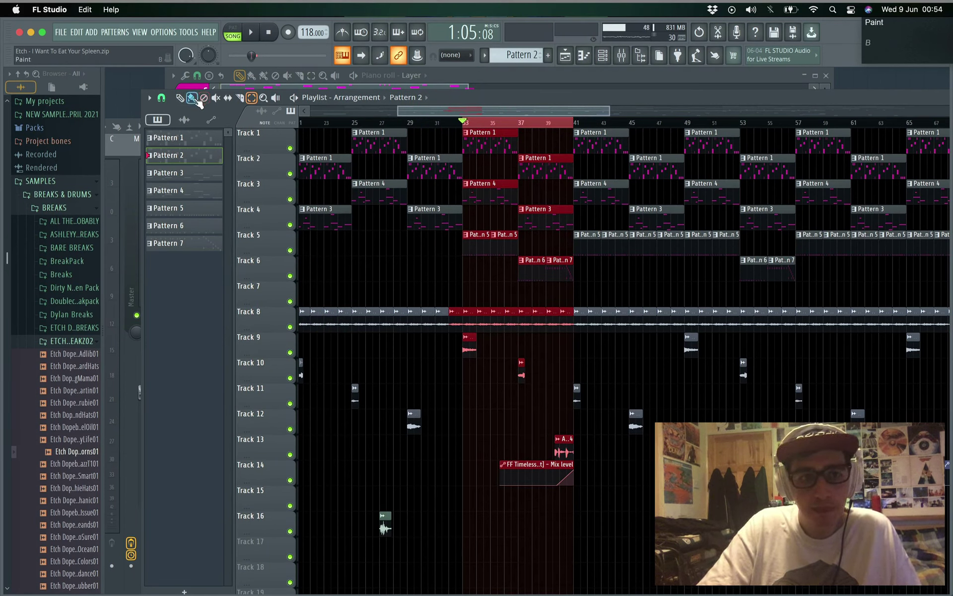
{"action": "left_click", "coordinate": [251, 33]}
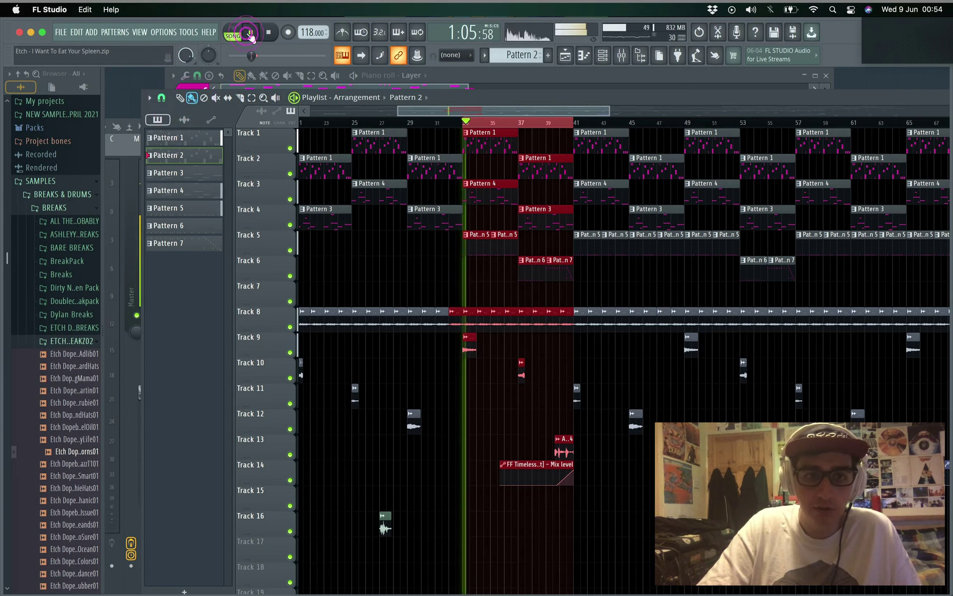
{"action": "left_click_drag", "start_coordinate": [535, 98], "coordinate": [550, 290]}
{"action": "left_click", "coordinate": [123, 113]}
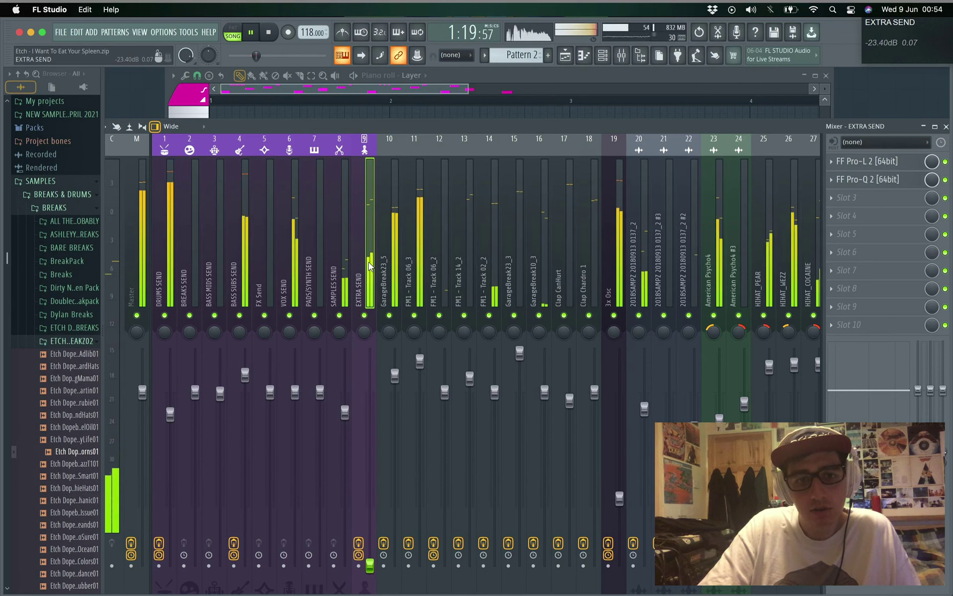
{"action": "key", "text": "space"}
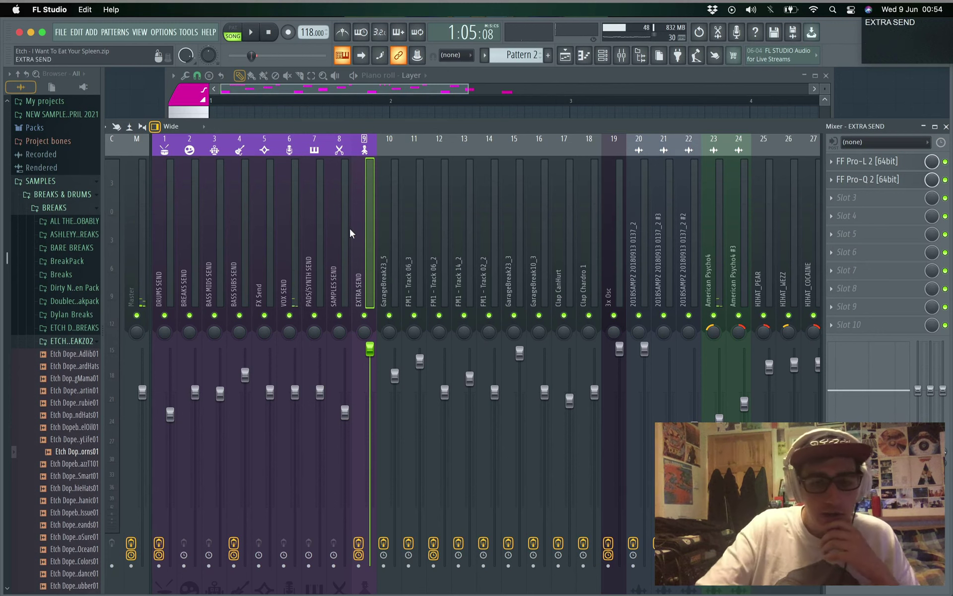
Lower the mixer window to reach the Layer piano roll, switch to pattern mode, and briefly play Pattern 2
{"action": "left_click", "coordinate": [610, 234]}
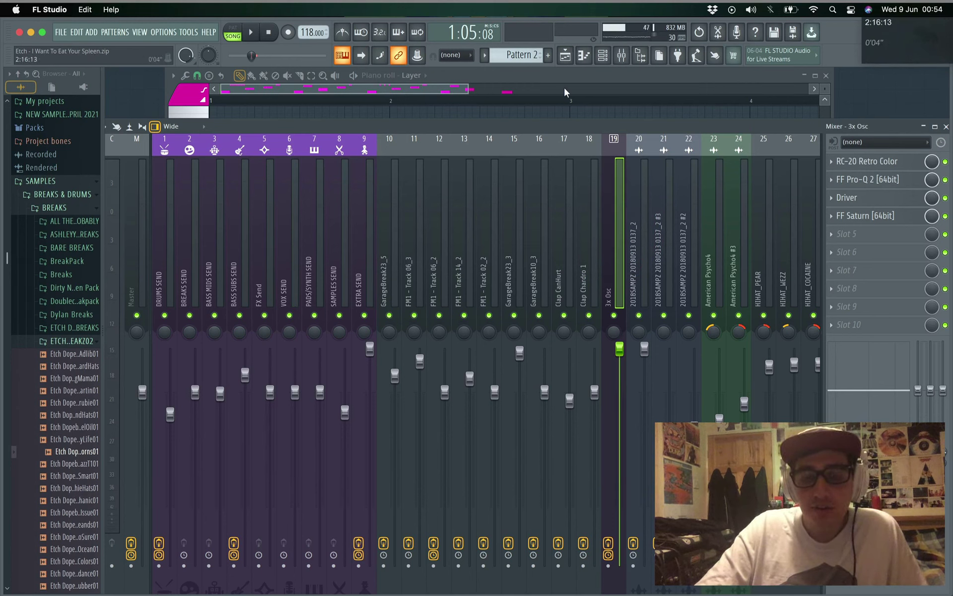
{"action": "left_click_drag", "start_coordinate": [864, 126], "coordinate": [836, 208]}
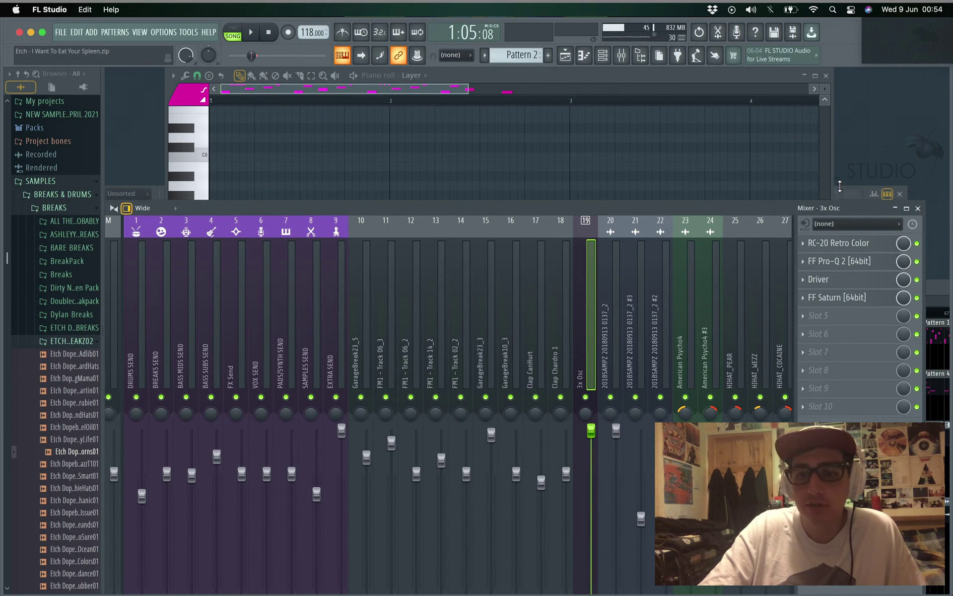
{"action": "double_click", "coordinate": [636, 72]}
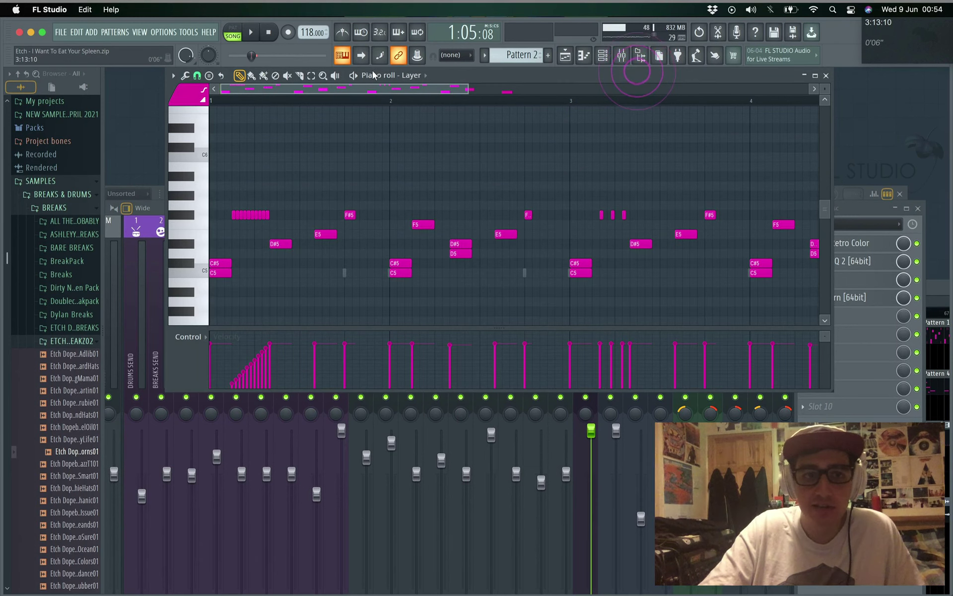
{"action": "left_click", "coordinate": [232, 29]}
{"action": "left_click", "coordinate": [252, 32]}
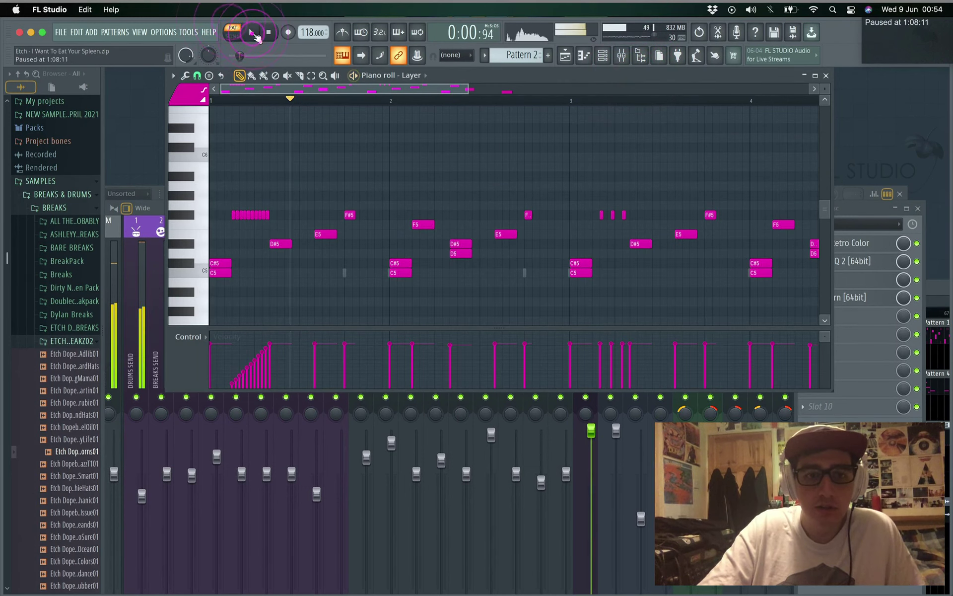
{"action": "key", "text": "space"}
Close the Layer piano roll, select Pattern 4 from the channel rack, and open its 3x Osc notes
{"action": "left_click", "coordinate": [826, 76]}
{"action": "key", "text": "F6"}
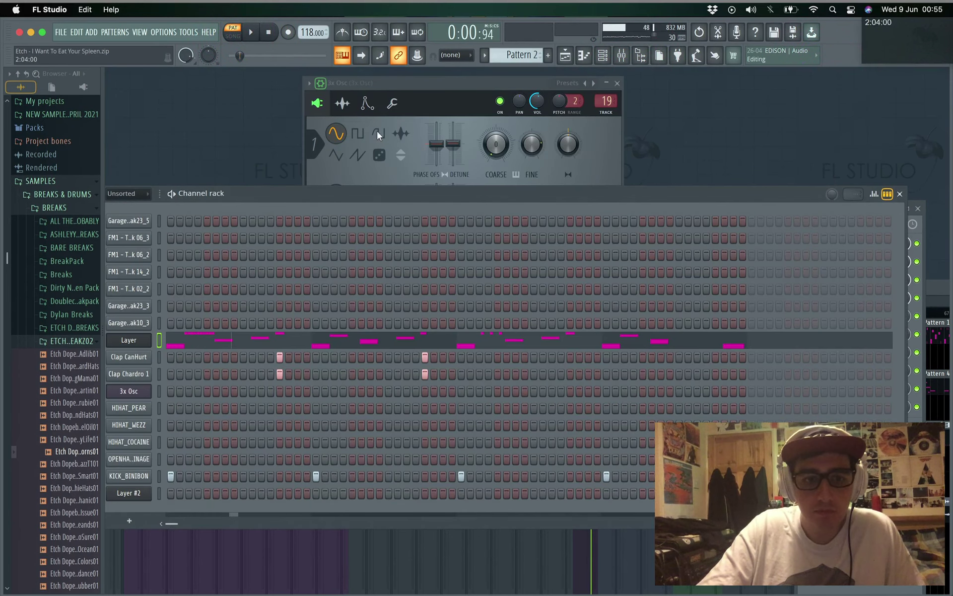
{"action": "scroll", "coordinate": [519, 55], "scroll_direction": "up", "scroll_amount": 1}
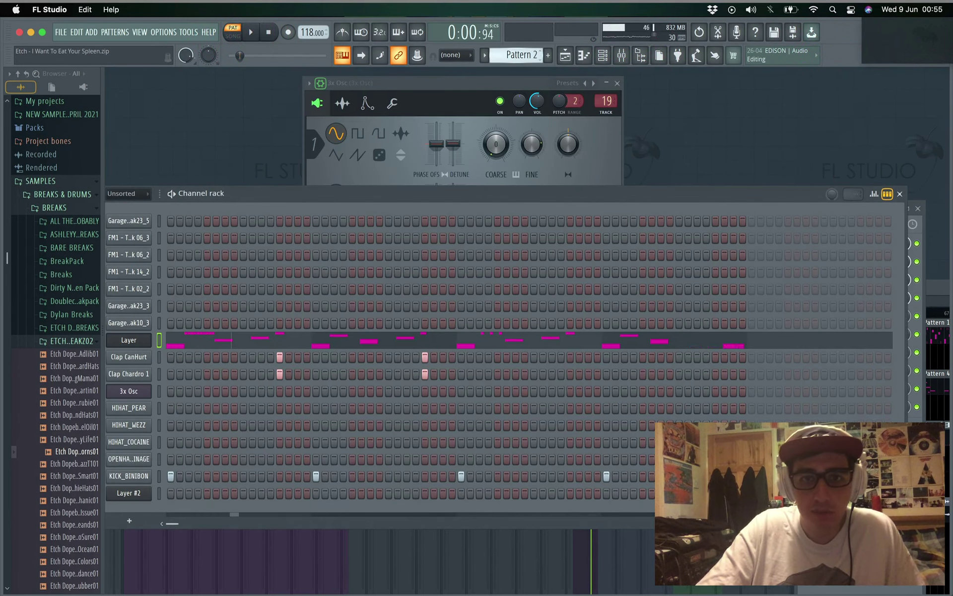
{"action": "scroll", "coordinate": [519, 55], "scroll_direction": "down", "scroll_amount": 2}
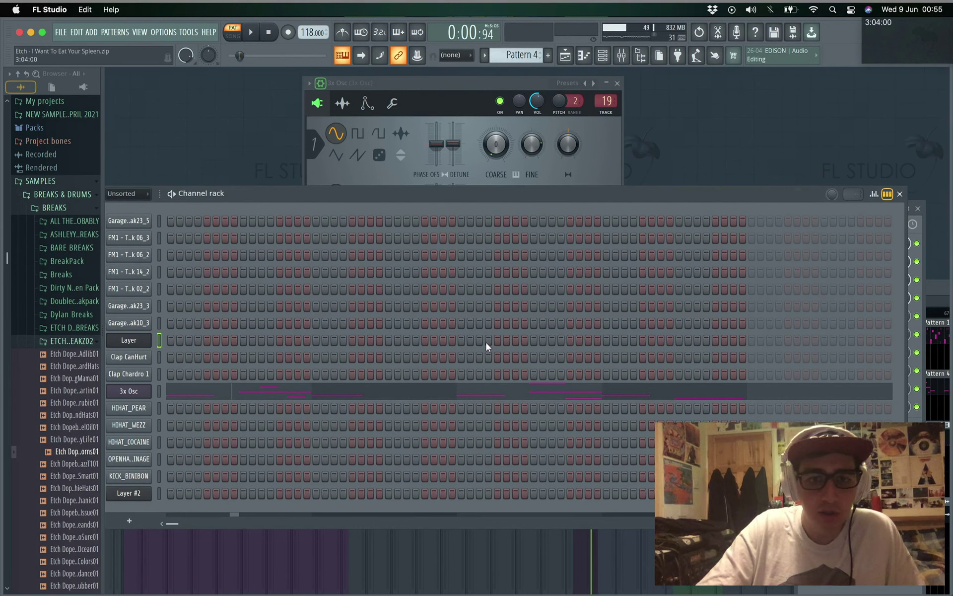
{"action": "left_click", "coordinate": [185, 397]}
Play Pattern 4 and examine the 3x Osc sub bass notes and slide notes in the lower octaves
{"action": "left_click", "coordinate": [250, 33]}
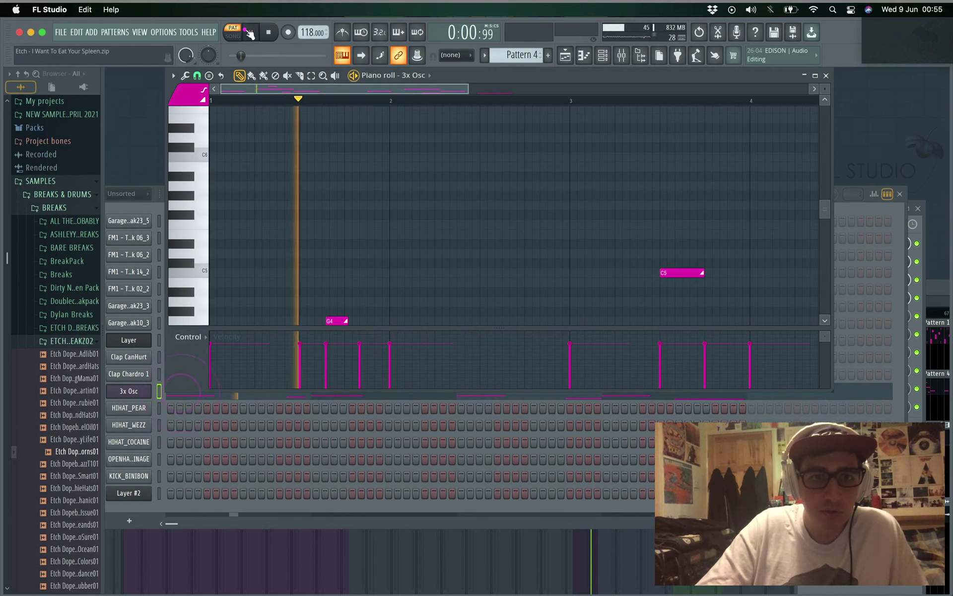
{"action": "scroll", "coordinate": [468, 195], "scroll_direction": "up", "scroll_amount": 5}
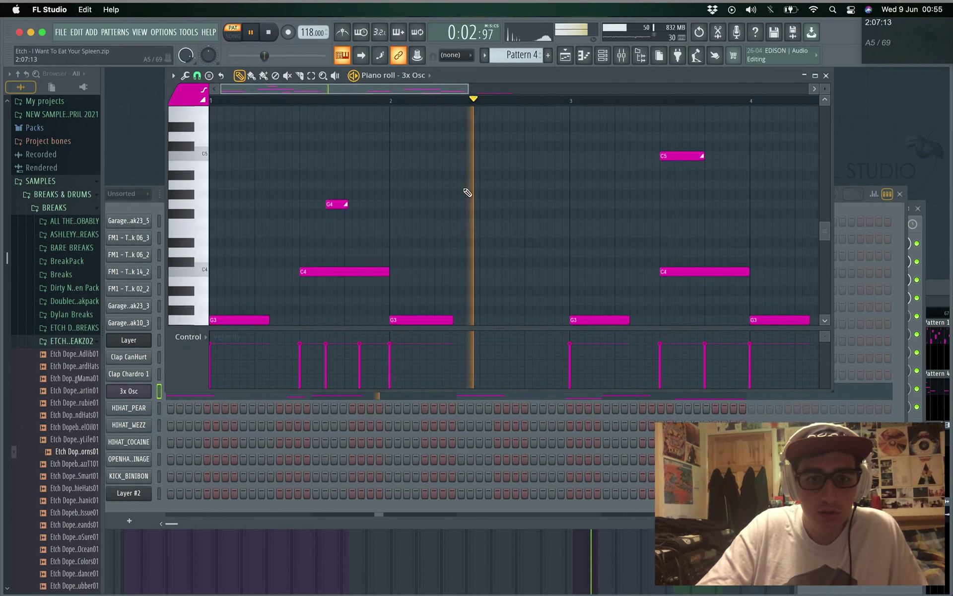
{"action": "scroll", "coordinate": [468, 193], "scroll_direction": "down", "scroll_amount": 2}
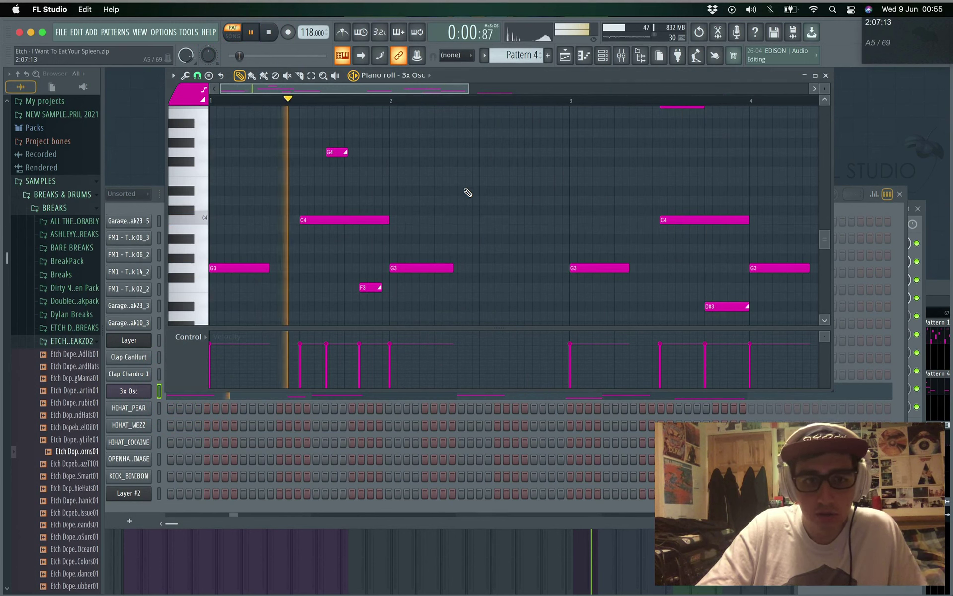
{"action": "key", "text": "space"}
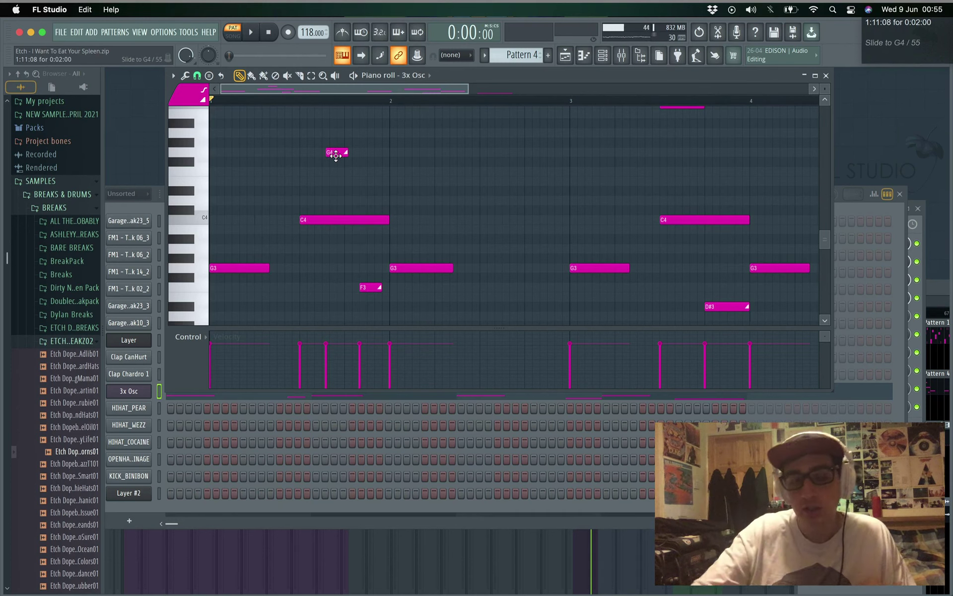
Draw a D#4 note in bar 2 at 2:04:16 with duration 0:02:16 and make it a slide note
{"action": "left_click", "coordinate": [419, 191]}
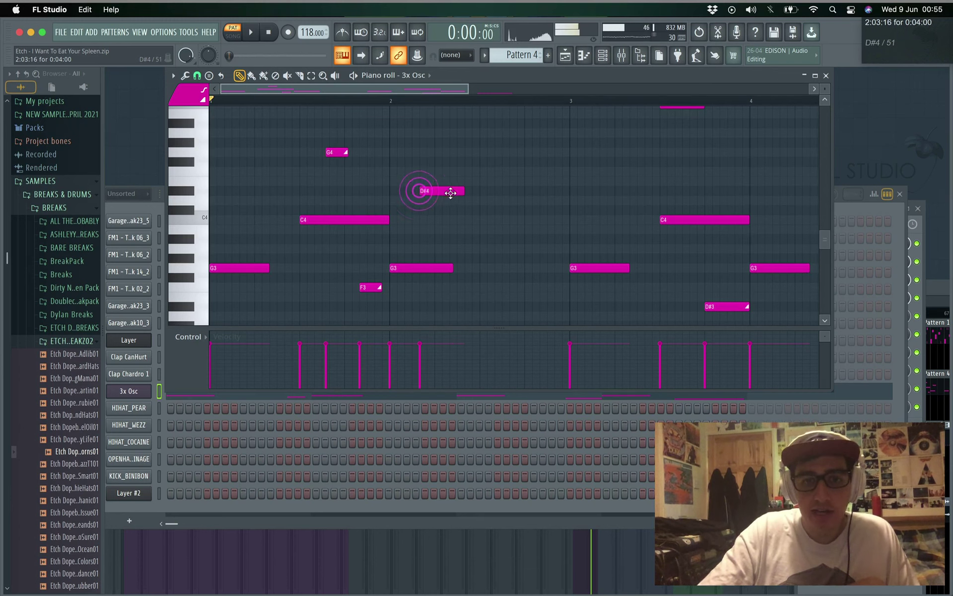
{"action": "left_click_drag", "start_coordinate": [465, 194], "coordinate": [443, 190]}
{"action": "double_click", "coordinate": [443, 190]}
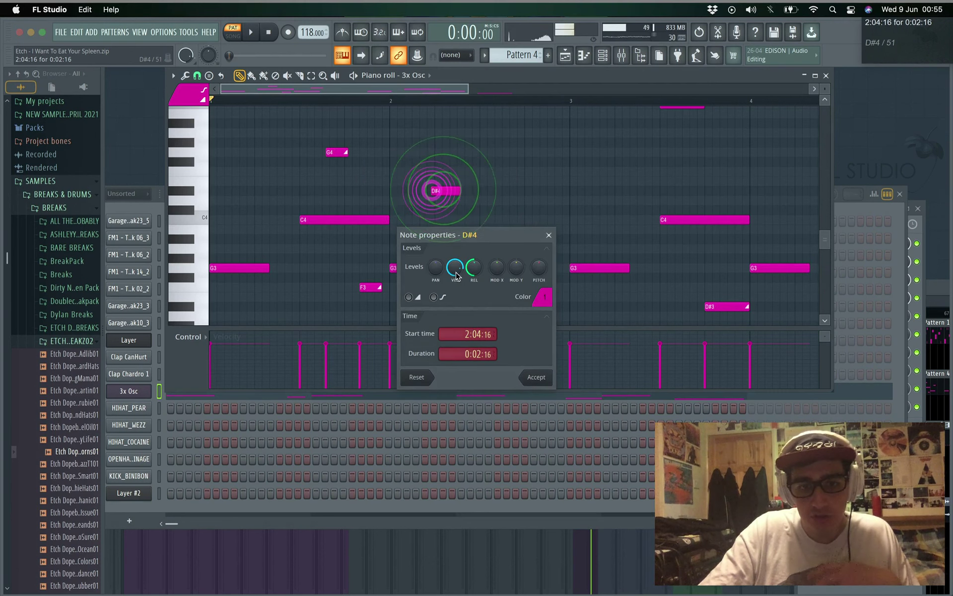
{"action": "left_click", "coordinate": [408, 297]}
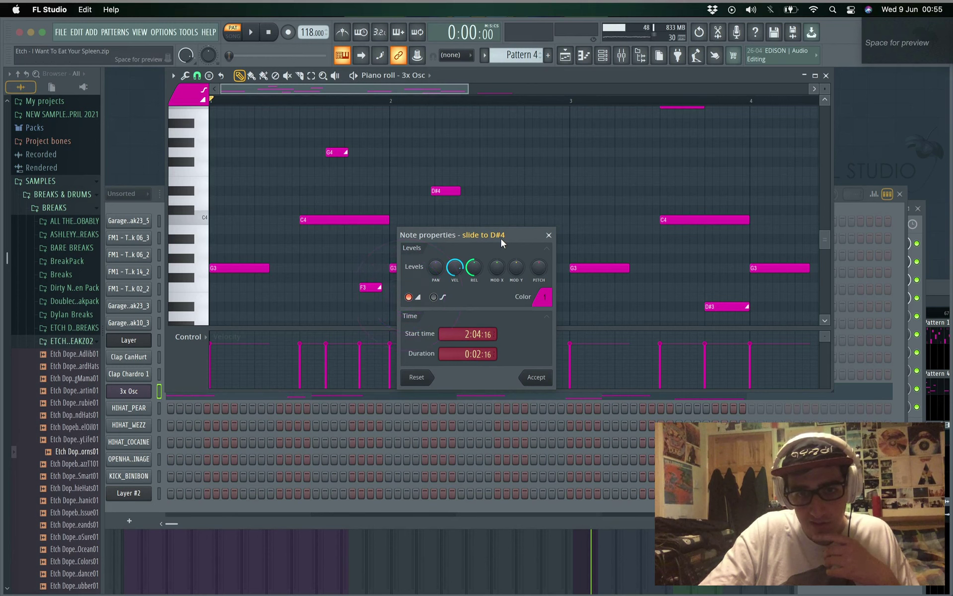
{"action": "left_click", "coordinate": [537, 378]}
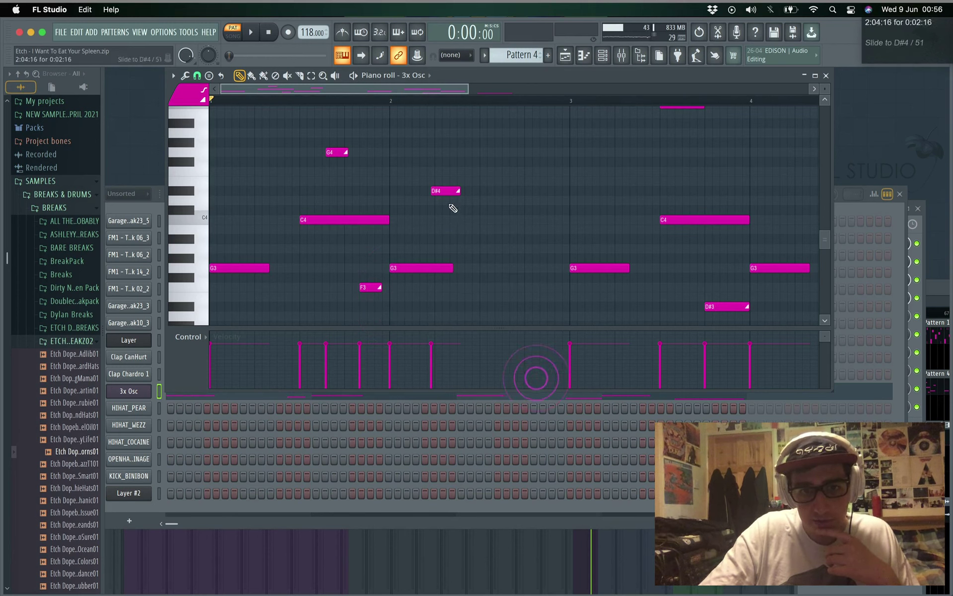
Audition the pattern with the added slide note, stop playback, and delete the D#4 note from bar 2
{"action": "key", "text": "space"}
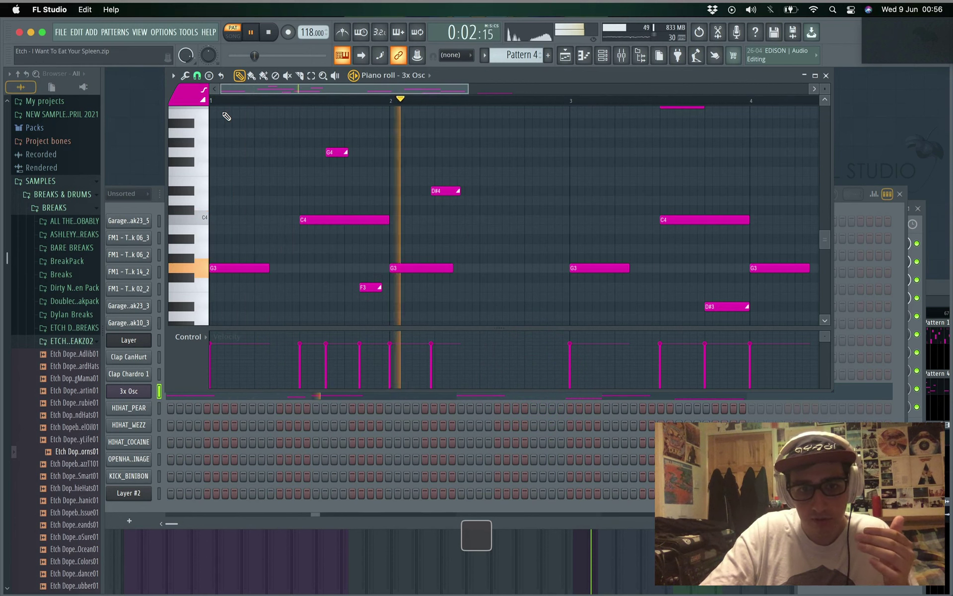
{"action": "key", "text": "space"}
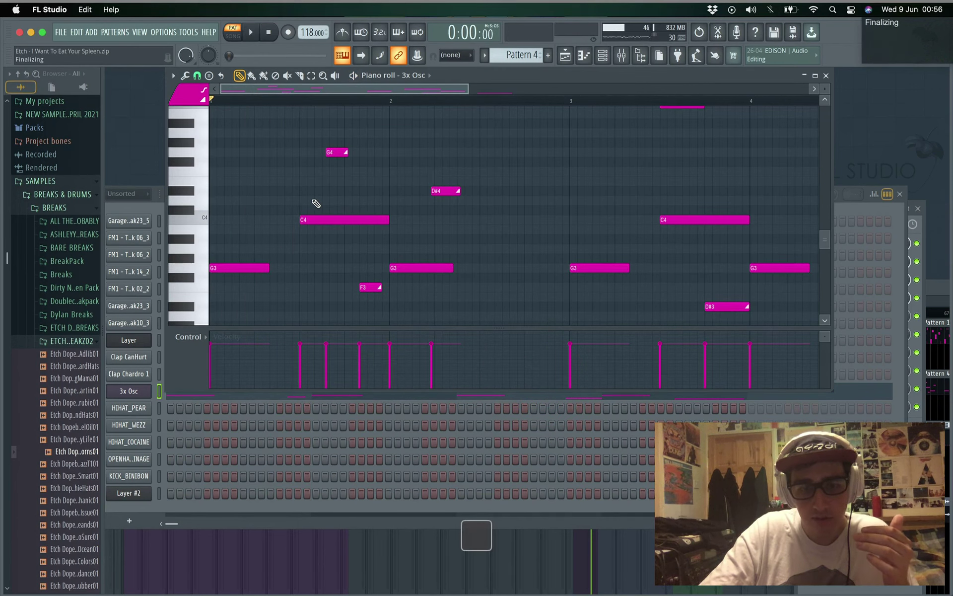
{"action": "right_click", "coordinate": [444, 190]}
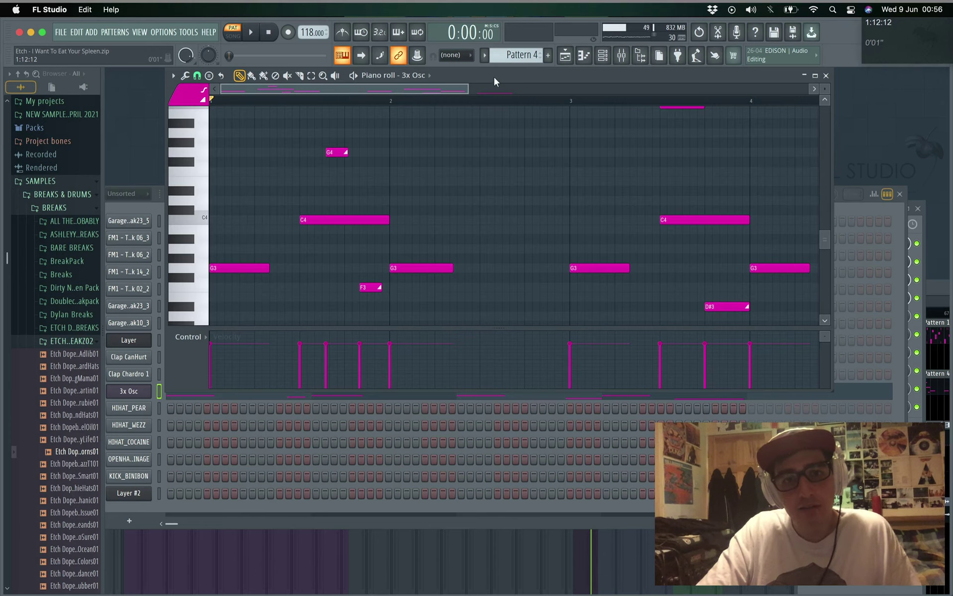
Move the piano roll aside, open the 3x Osc channel's instrument window, and position it over the channel rack
{"action": "left_click_drag", "start_coordinate": [494, 77], "coordinate": [734, 73]}
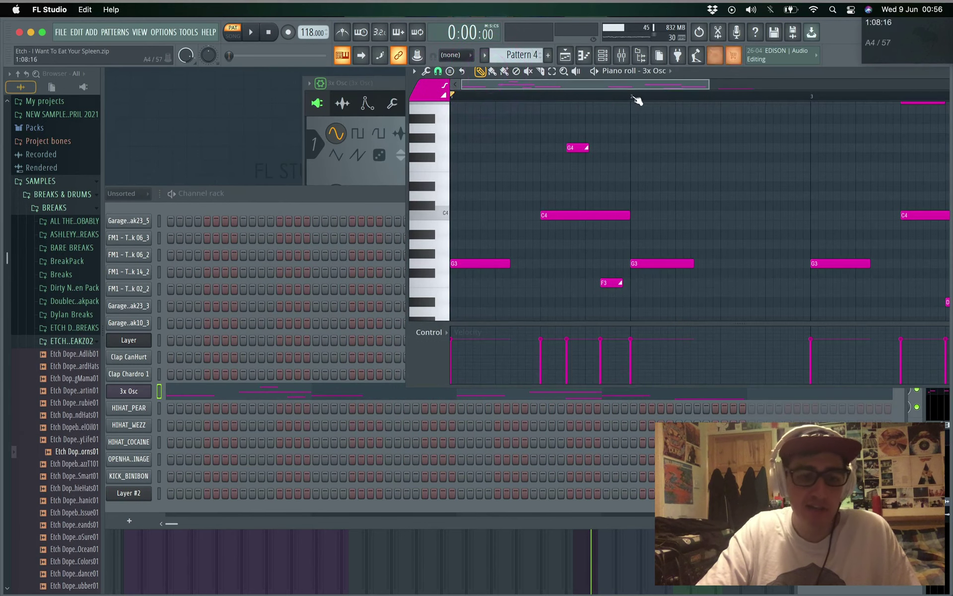
{"action": "left_click", "coordinate": [135, 392]}
{"action": "left_click", "coordinate": [132, 392]}
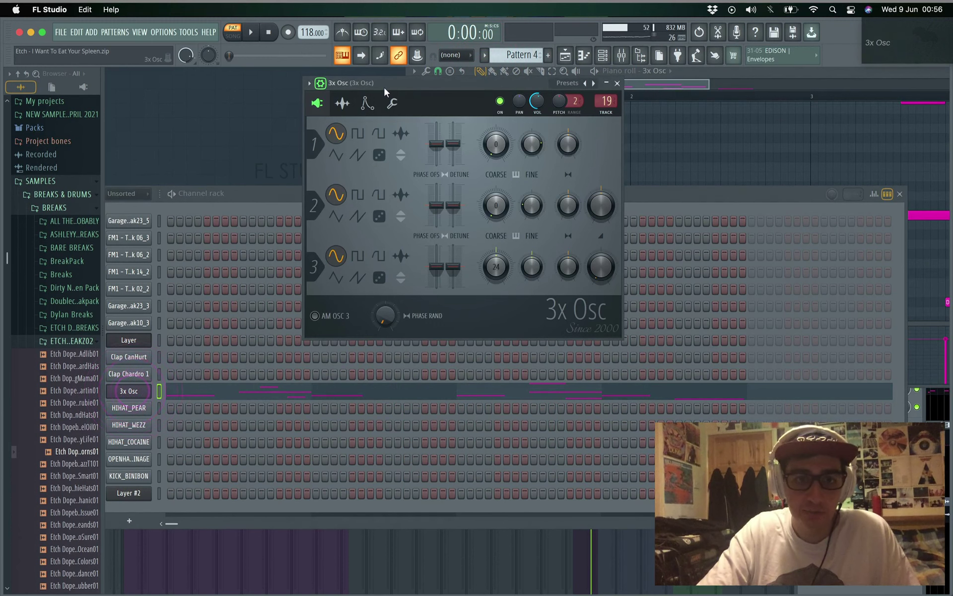
{"action": "left_click_drag", "start_coordinate": [384, 87], "coordinate": [372, 110]}
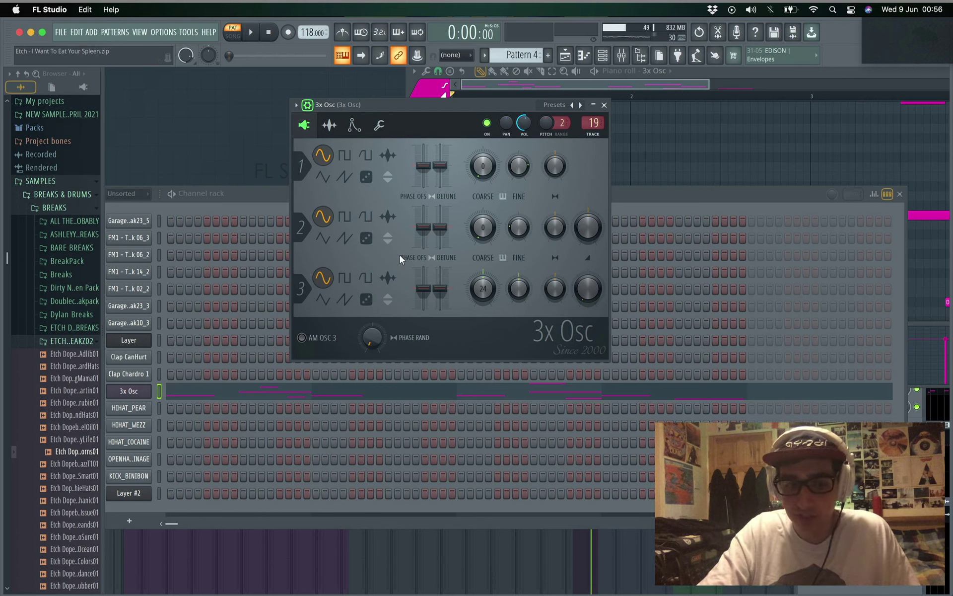
Switch 3x Osc oscillators 1 and 2 to square waves and audition G3, F4 and C4 on the piano roll keyboard
{"action": "left_click", "coordinate": [343, 217]}
{"action": "left_click", "coordinate": [344, 155]}
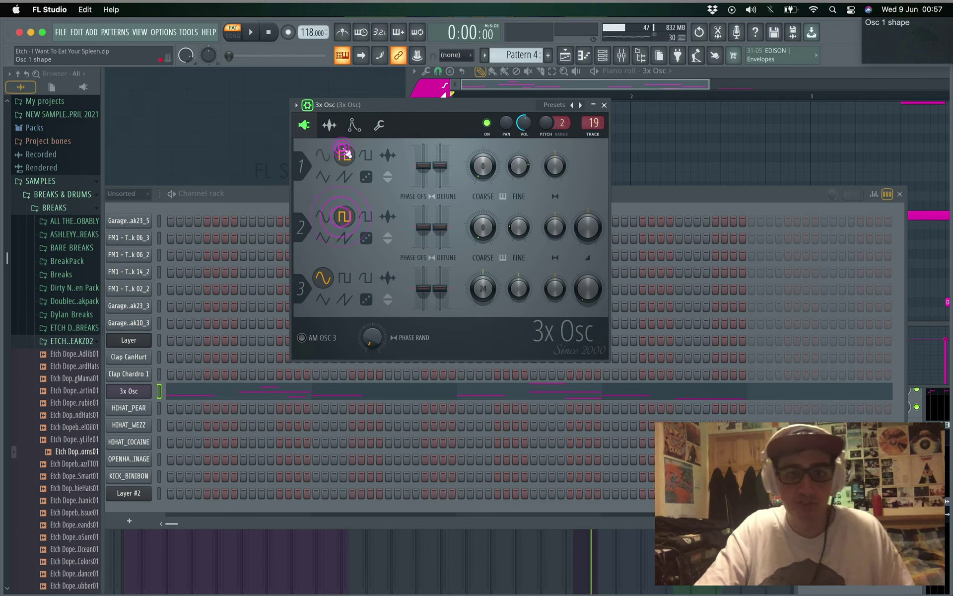
{"action": "left_click", "coordinate": [228, 397]}
{"action": "left_click", "coordinate": [224, 394]}
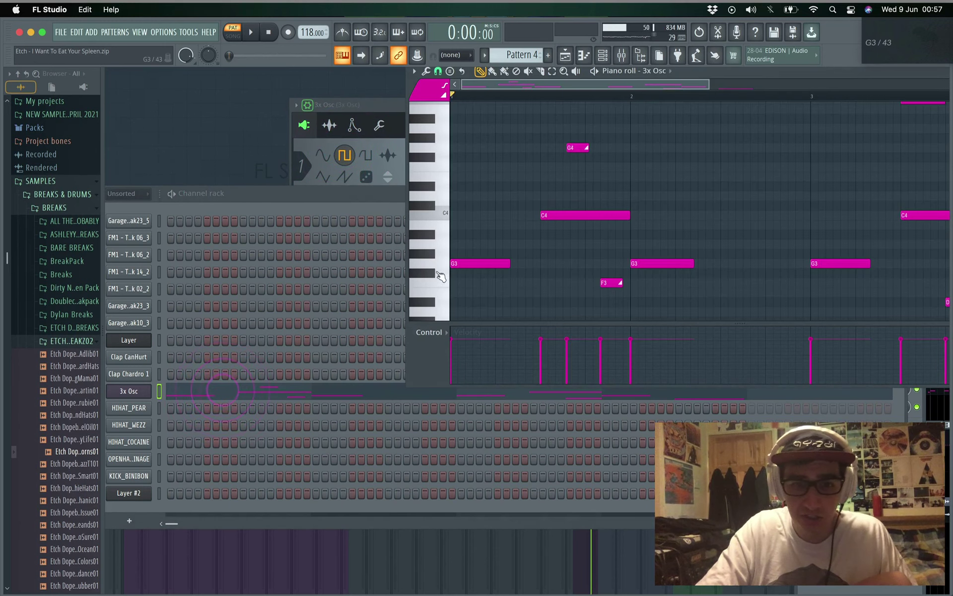
{"action": "left_click", "coordinate": [427, 264]}
{"action": "left_click", "coordinate": [426, 173]}
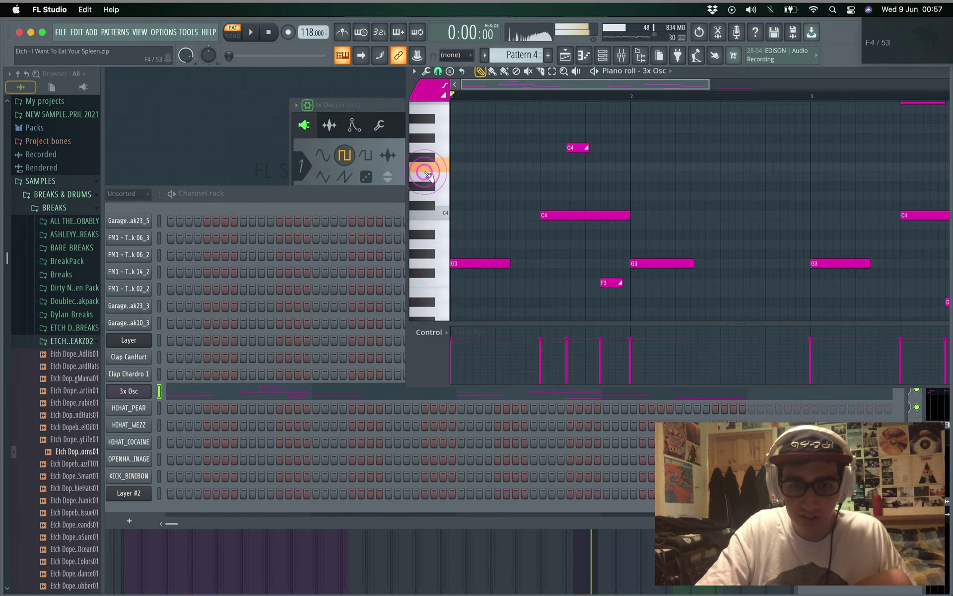
{"action": "left_click", "coordinate": [427, 214]}
{"action": "left_click", "coordinate": [427, 263]}
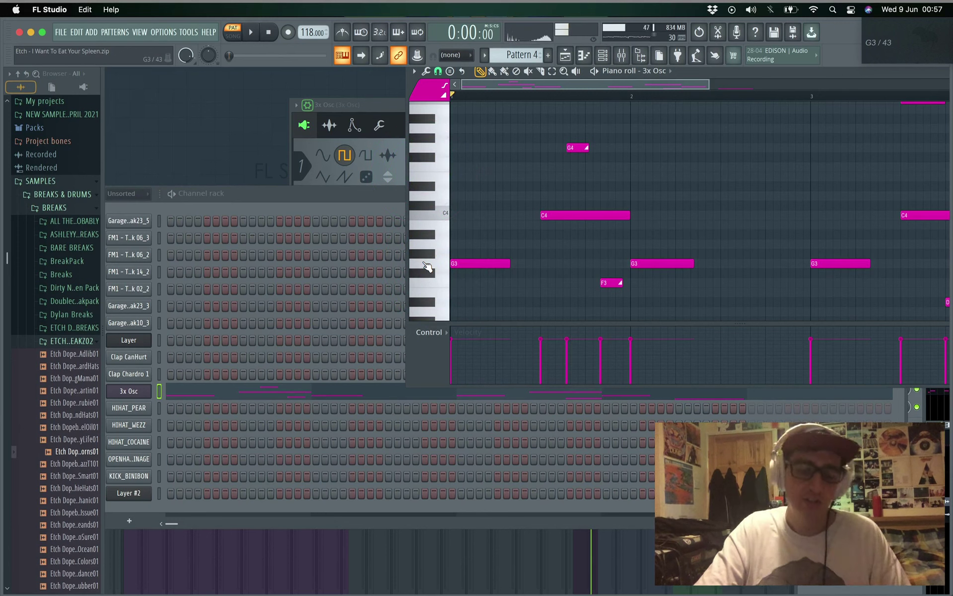
Bring the 3x Osc window forward and return oscillators 2 and 1 to sine waves
{"action": "left_click", "coordinate": [362, 103]}
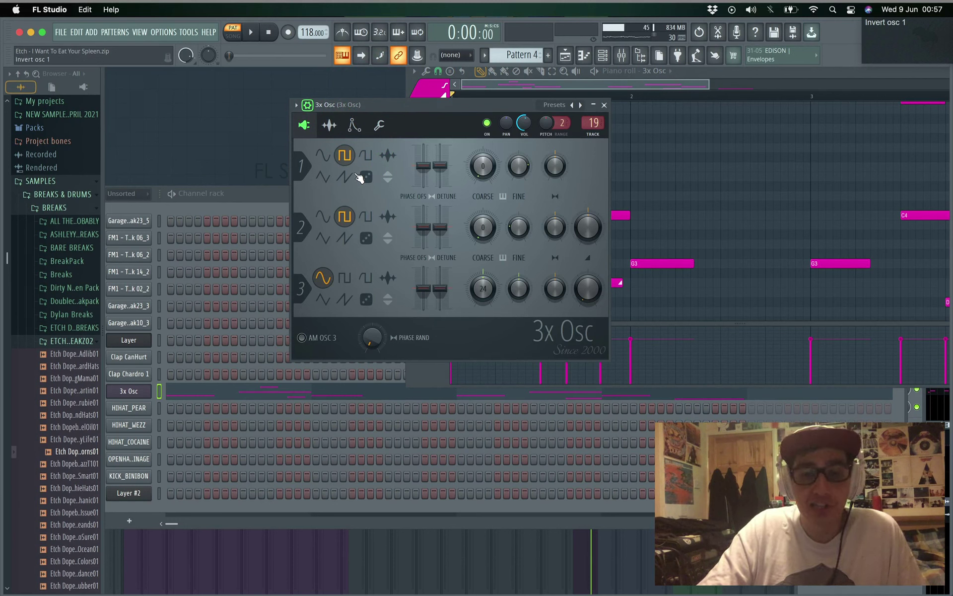
{"action": "left_click", "coordinate": [323, 216]}
{"action": "left_click", "coordinate": [323, 154]}
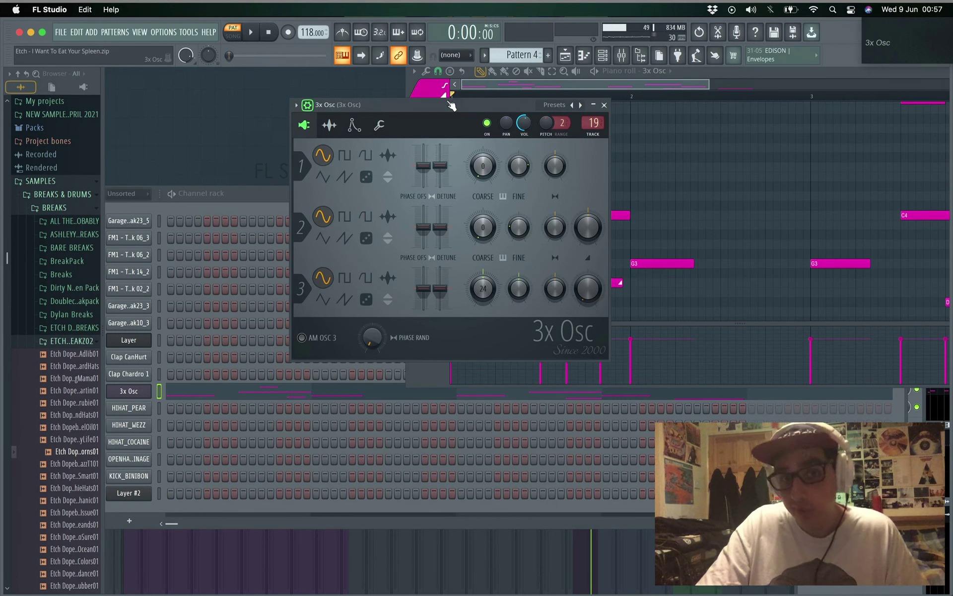
Set 3x Osc oscillator 2's fine pitch to 0 cents and play the pattern to hear it without detuning
{"action": "left_click_drag", "start_coordinate": [431, 109], "coordinate": [386, 110]}
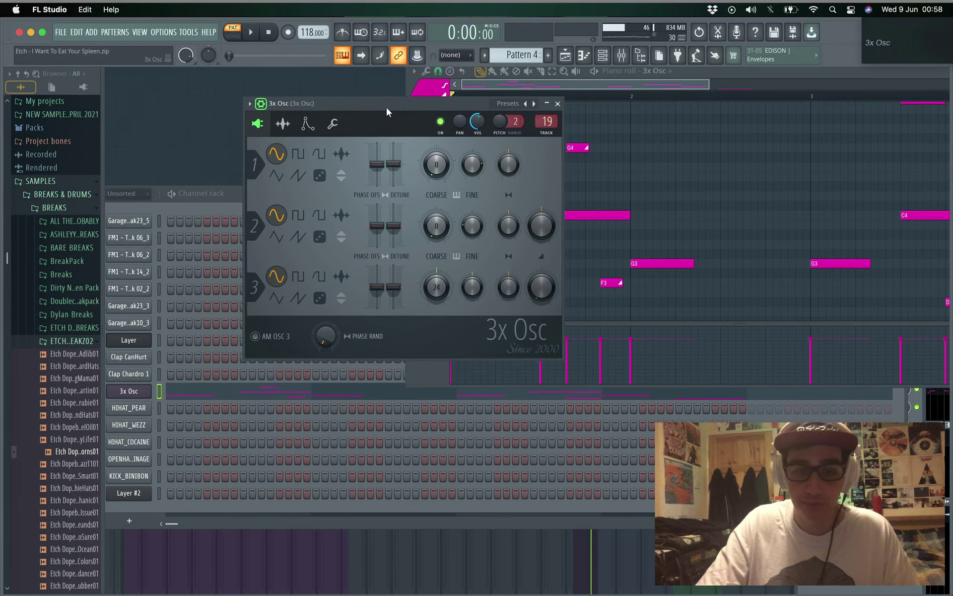
{"action": "mouse_move", "coordinate": [387, 108]}
{"action": "left_mouse_down"}
{"action": "mouse_move", "coordinate": [406, 106]}
{"action": "mouse_move", "coordinate": [250, 82]}
{"action": "mouse_move", "coordinate": [341, 103]}
{"action": "mouse_move", "coordinate": [383, 100]}
{"action": "left_mouse_up"}
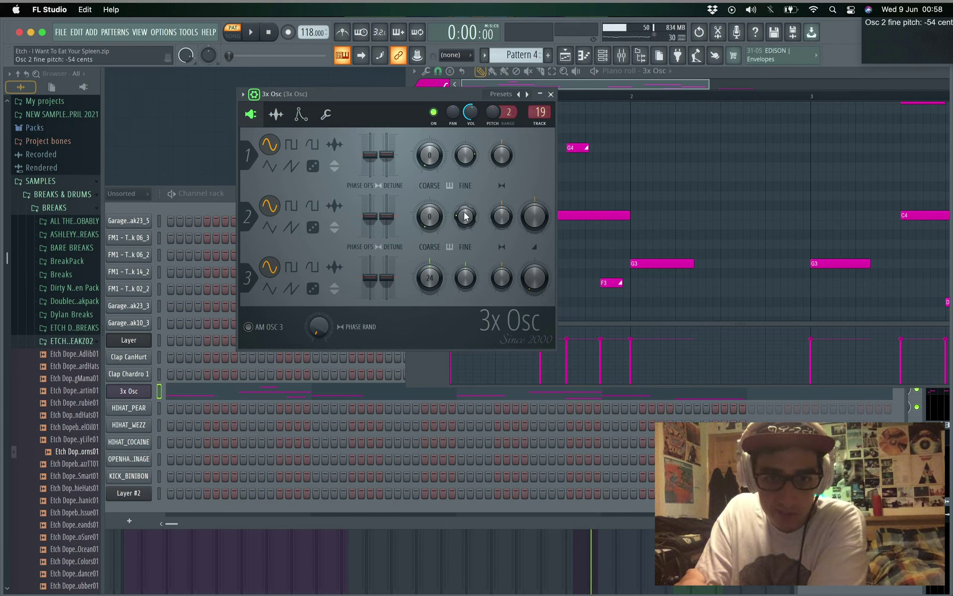
{"action": "left_click_drag", "start_coordinate": [465, 216], "coordinate": [465, 208]}
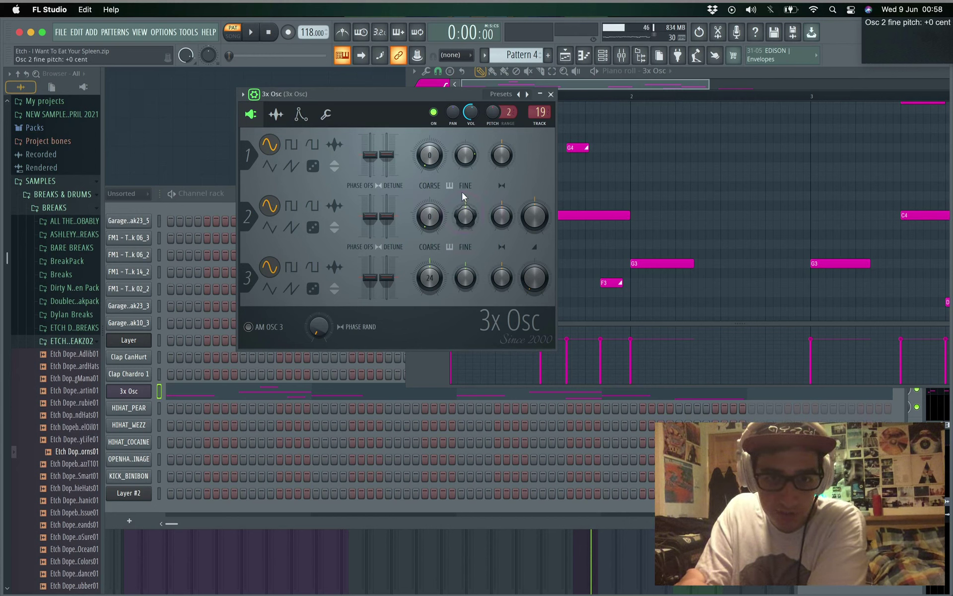
{"action": "key", "text": "space"}
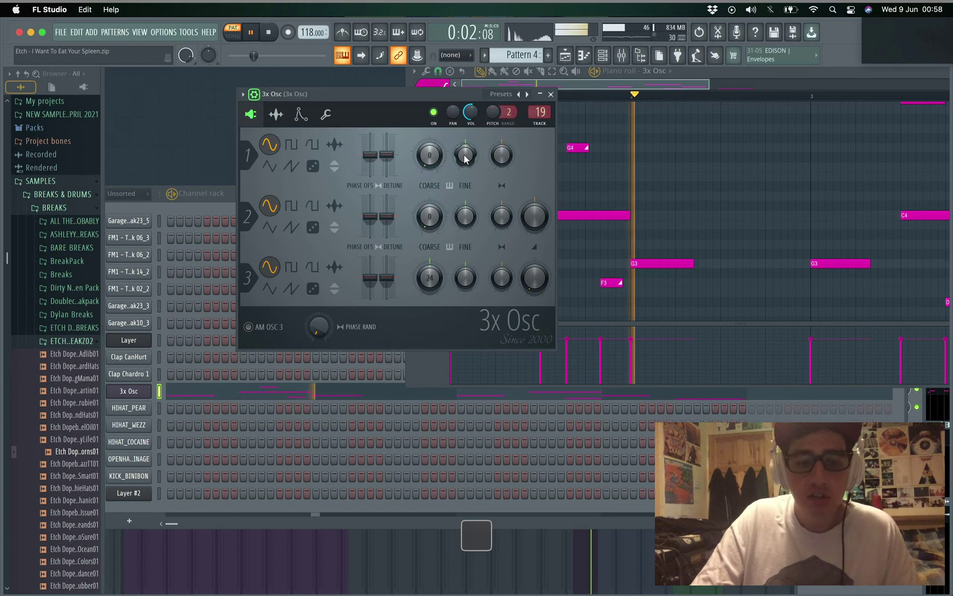
{"action": "key", "text": "space"}
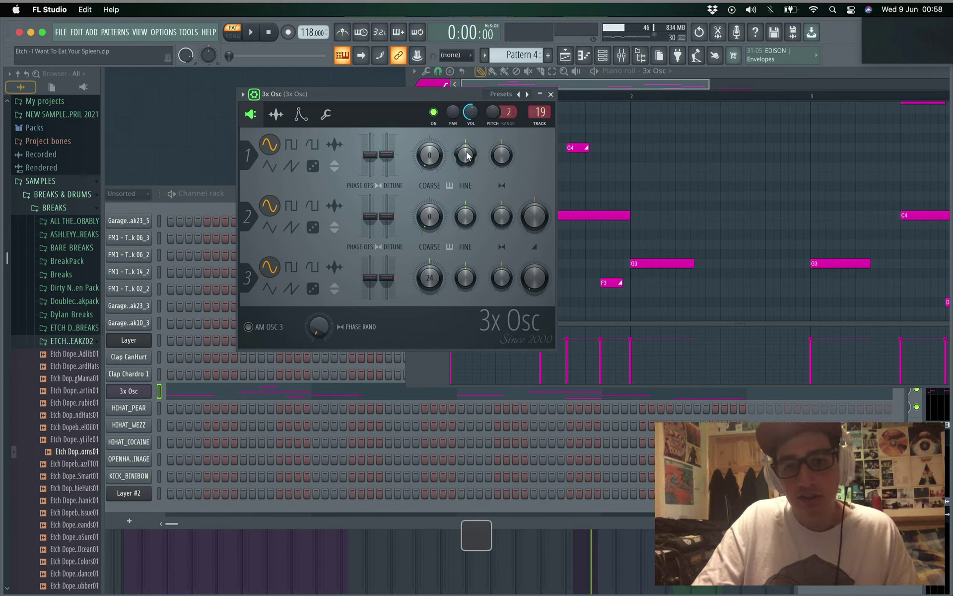
Detune oscillator 1's fine pitch downward, set oscillator 2's fine pitch to +61 cents, and audition the pattern
{"action": "left_click_drag", "start_coordinate": [467, 156], "coordinate": [467, 171]}
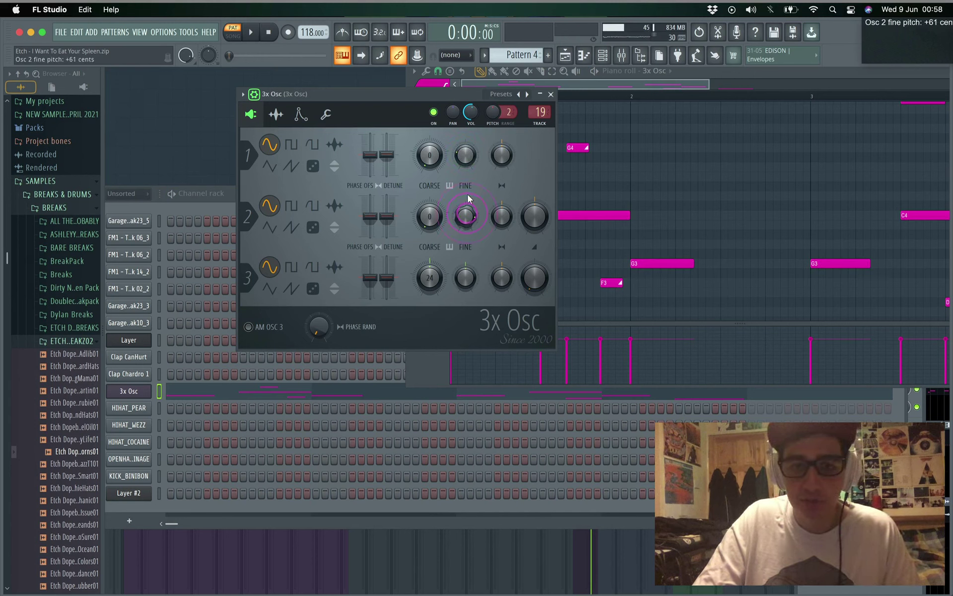
{"action": "key", "text": "space"}
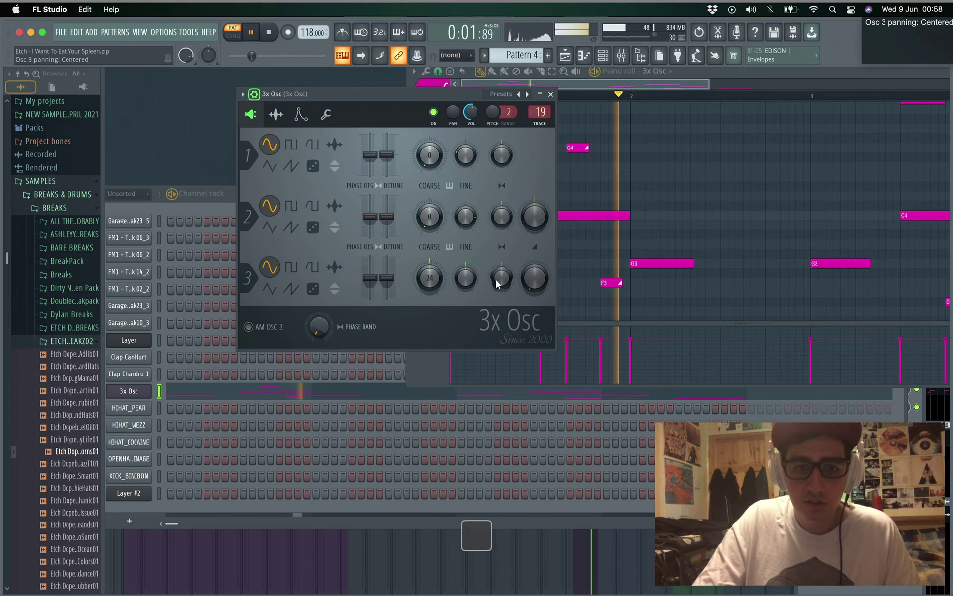
{"action": "key", "text": "space"}
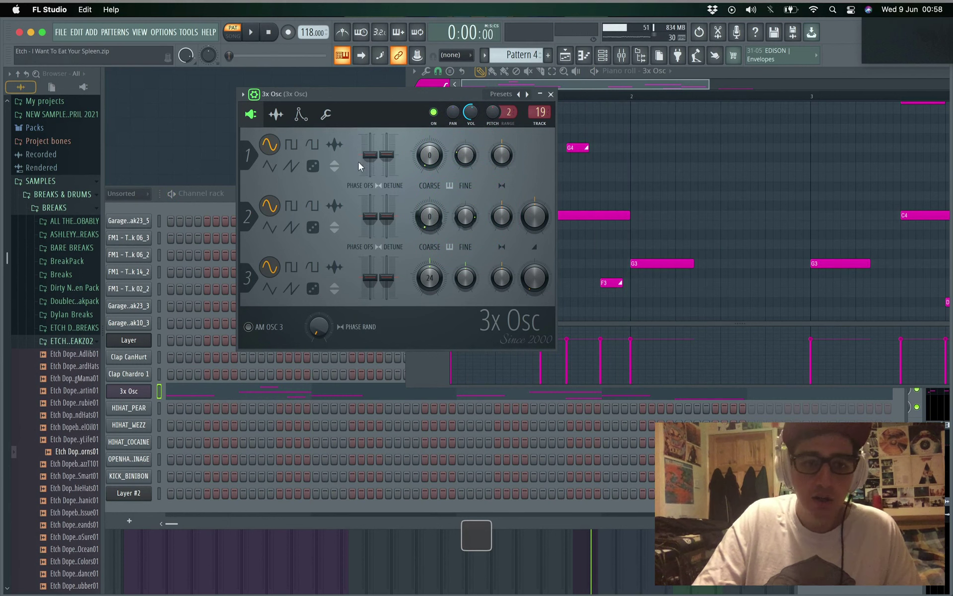
Audition the 3x Osc volume envelope with a release time of 0%, then bring back a short release tail
{"action": "left_click", "coordinate": [276, 115]}
{"action": "left_click", "coordinate": [300, 114]}
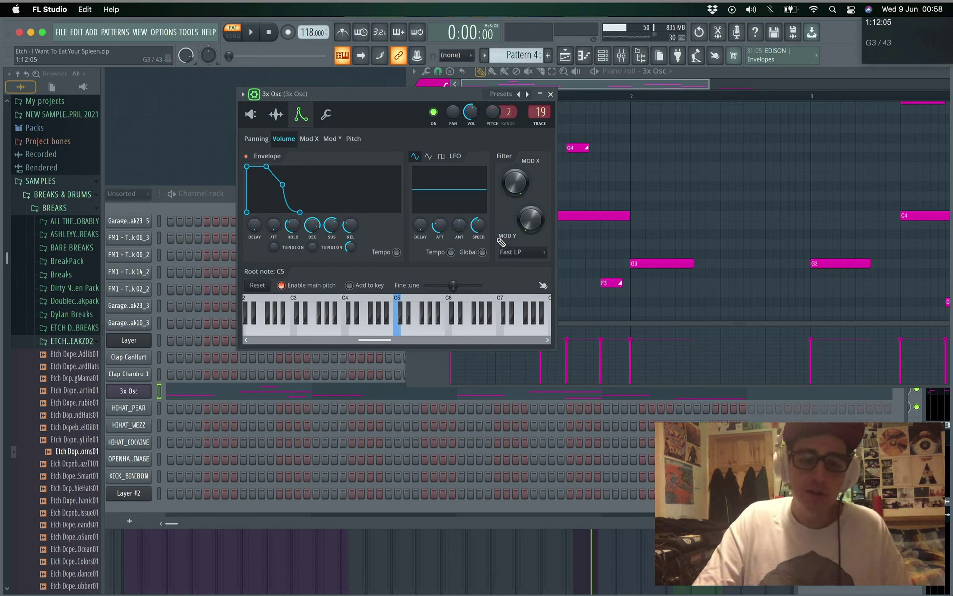
{"action": "left_click_drag", "start_coordinate": [350, 227], "coordinate": [354, 229]}
{"action": "key", "text": "space"}
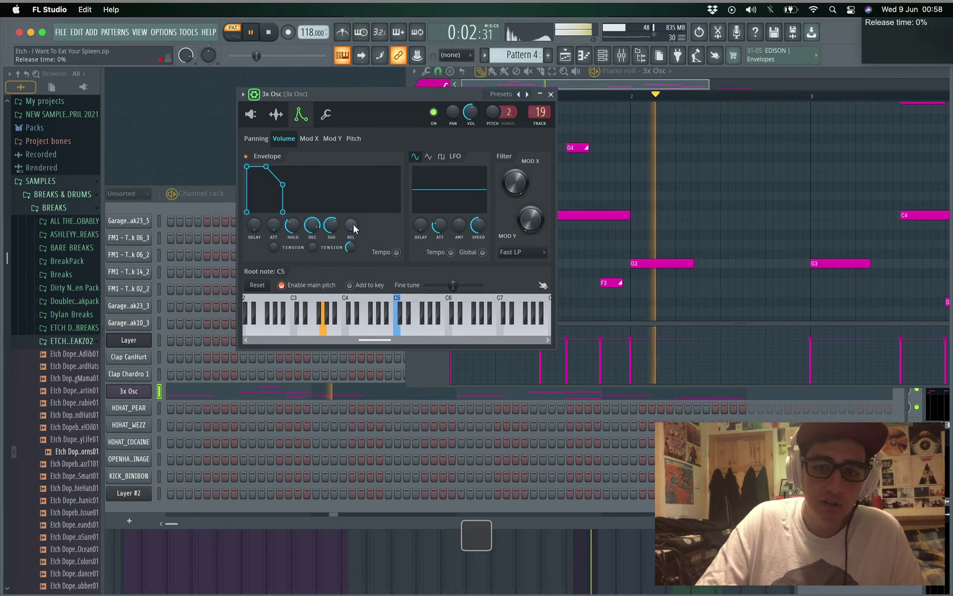
{"action": "key", "text": "space"}
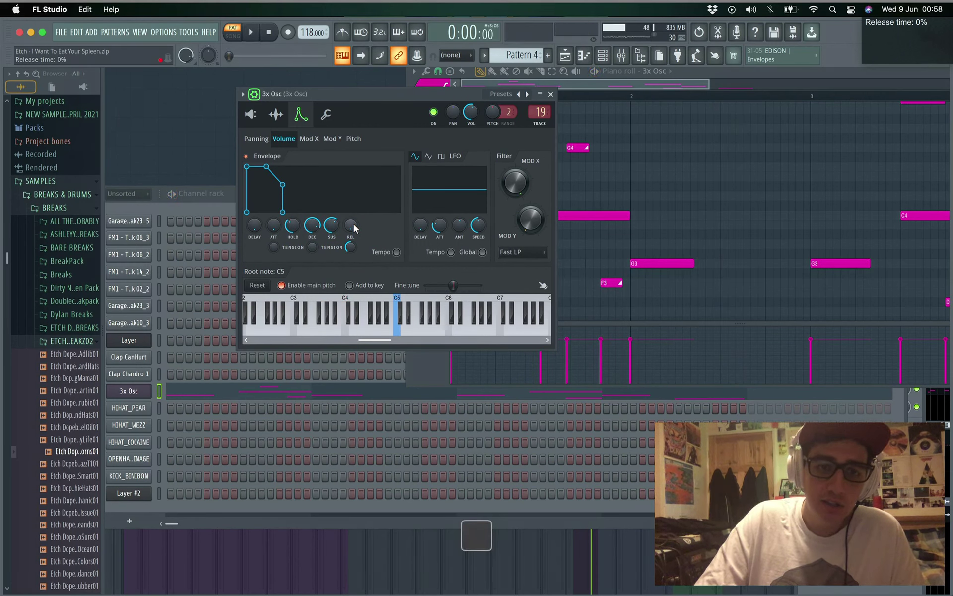
{"action": "mouse_move", "coordinate": [354, 229]}
{"action": "left_mouse_down"}
{"action": "mouse_move", "coordinate": [354, 219]}
{"action": "mouse_move", "coordinate": [350, 228]}
{"action": "left_mouse_up"}
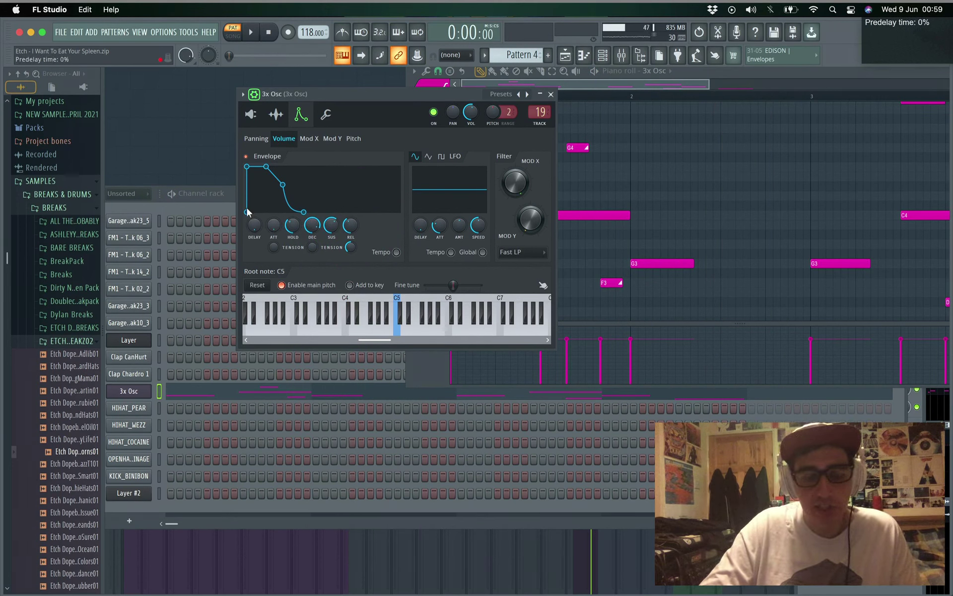
Try raising the pitch envelope's modulation amount, return it to 0%, and play the pattern
{"action": "left_click", "coordinate": [354, 139]}
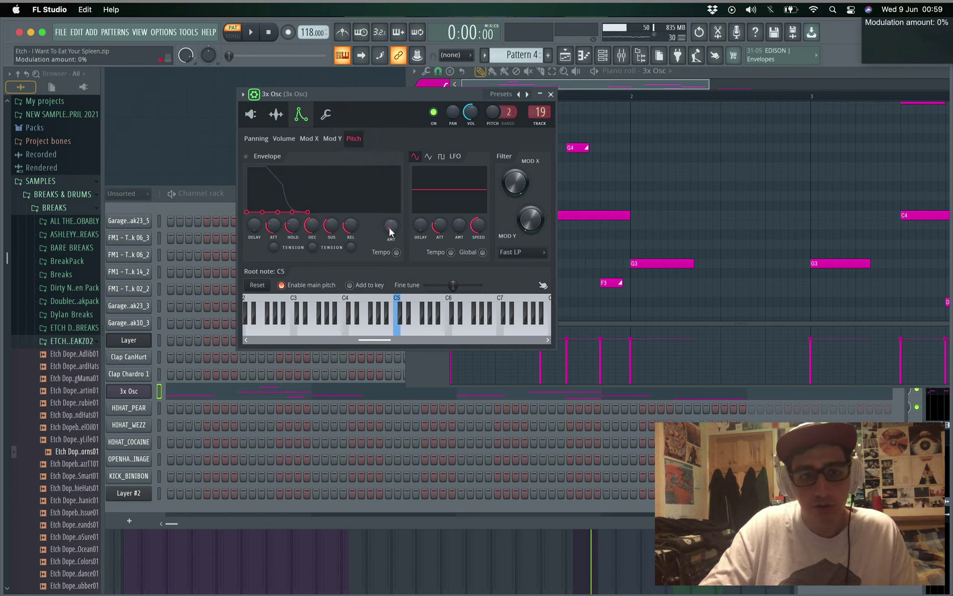
{"action": "left_click_drag", "start_coordinate": [391, 231], "coordinate": [383, 149]}
{"action": "key", "text": "space"}
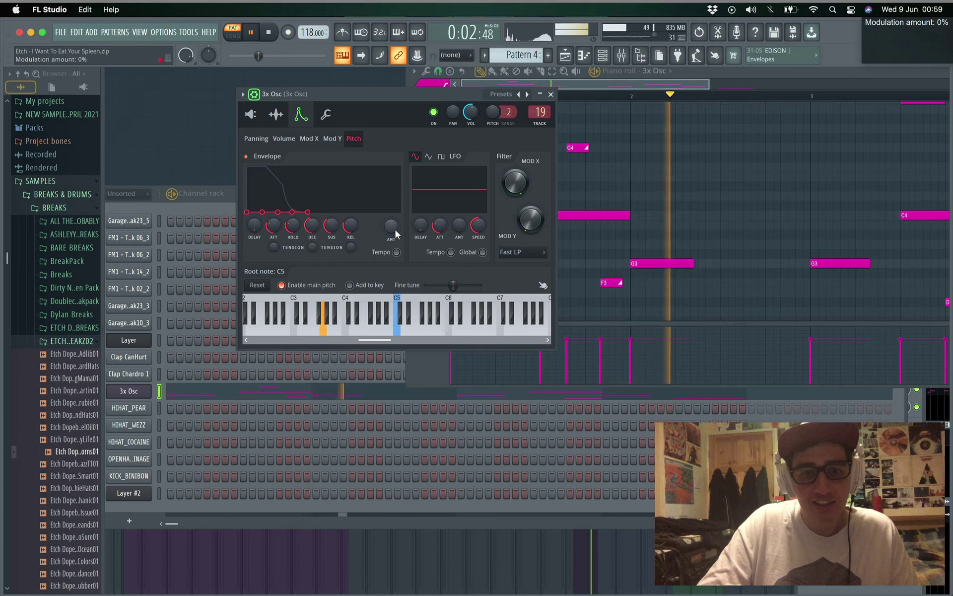
{"action": "key", "text": "space"}
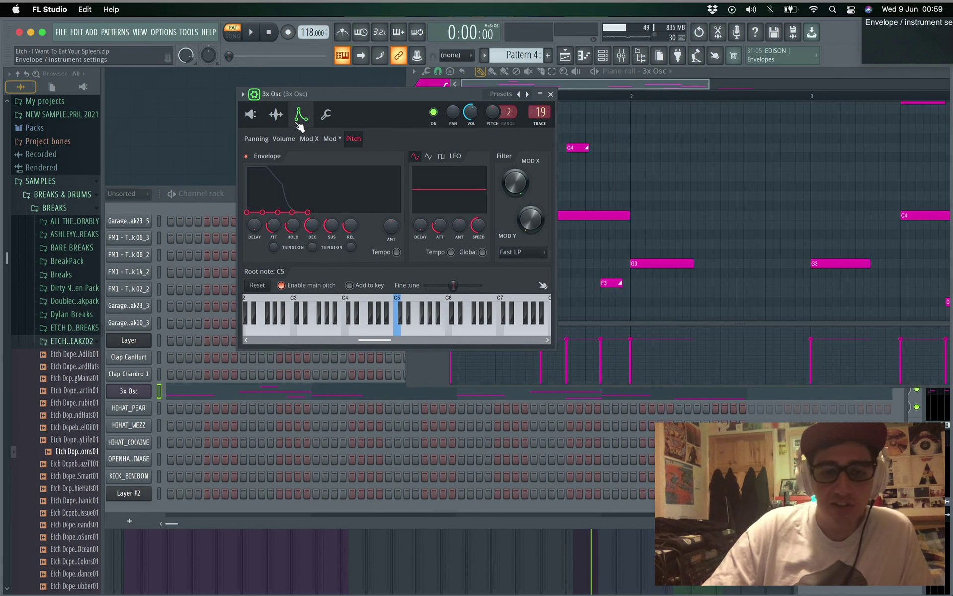
Return to the oscillator settings, close 3x Osc, and bring up the mixer with its track's effects in view
{"action": "left_click", "coordinate": [277, 115]}
{"action": "left_click", "coordinate": [251, 115]}
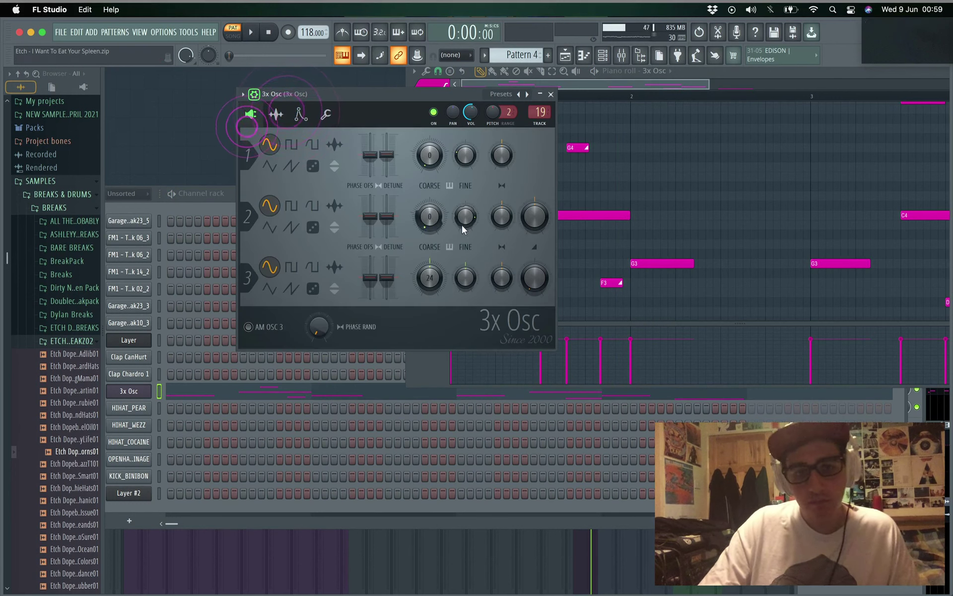
{"action": "left_click", "coordinate": [550, 94]}
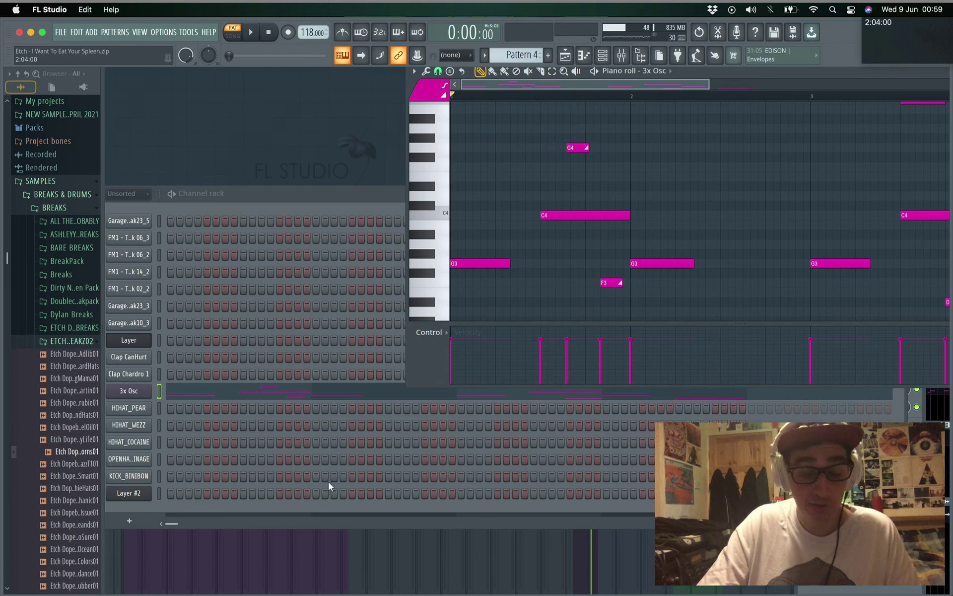
{"action": "key", "text": "F9"}
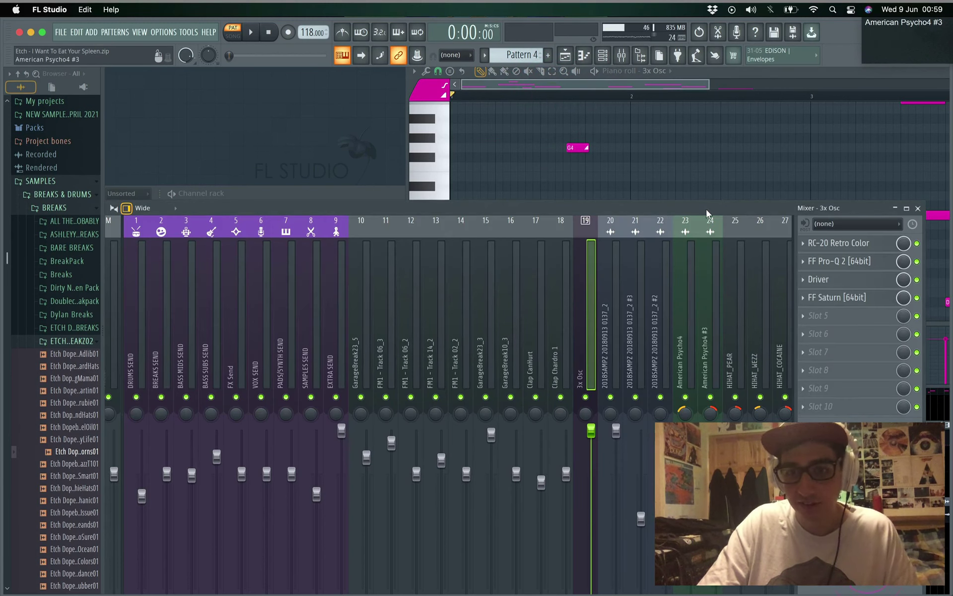
{"action": "left_click_drag", "start_coordinate": [708, 214], "coordinate": [668, 134]}
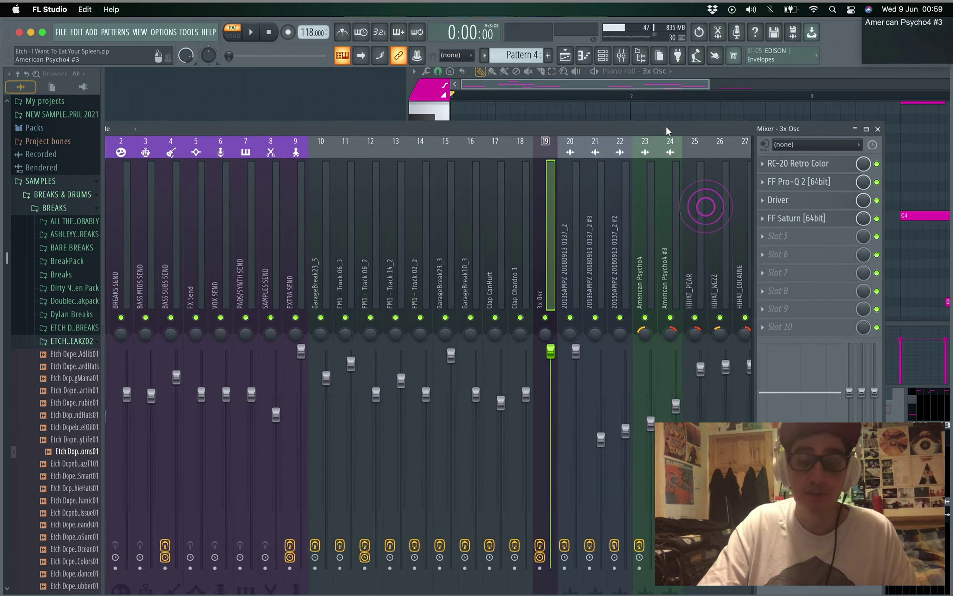
Bypass RC-20 Retro Color, FF Pro-Q 2, Driver and FF Saturn on the 3x Osc track and audition the dry bass
{"action": "left_click", "coordinate": [877, 164]}
{"action": "left_click", "coordinate": [876, 182]}
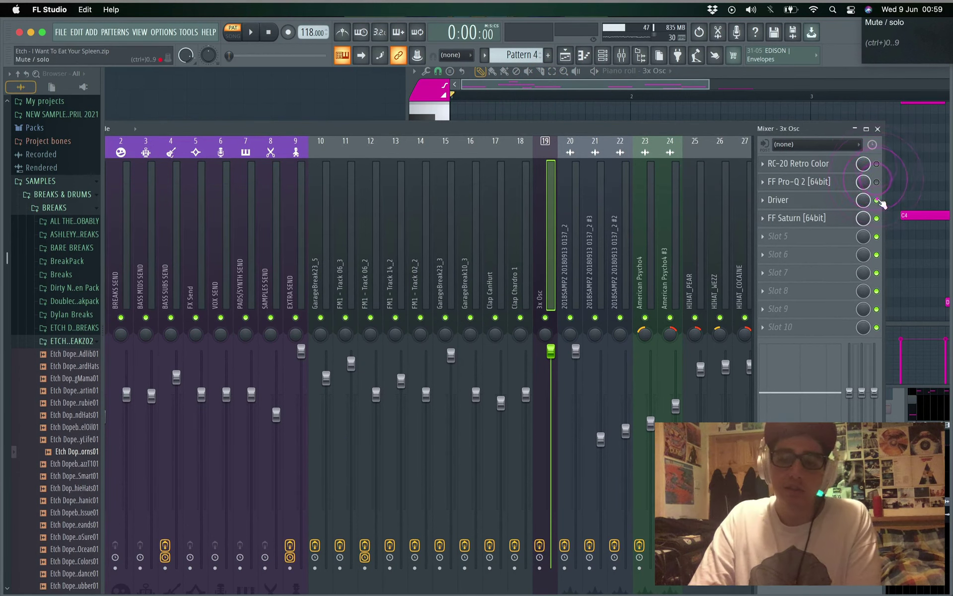
{"action": "left_click", "coordinate": [877, 201]}
{"action": "left_click", "coordinate": [876, 219]}
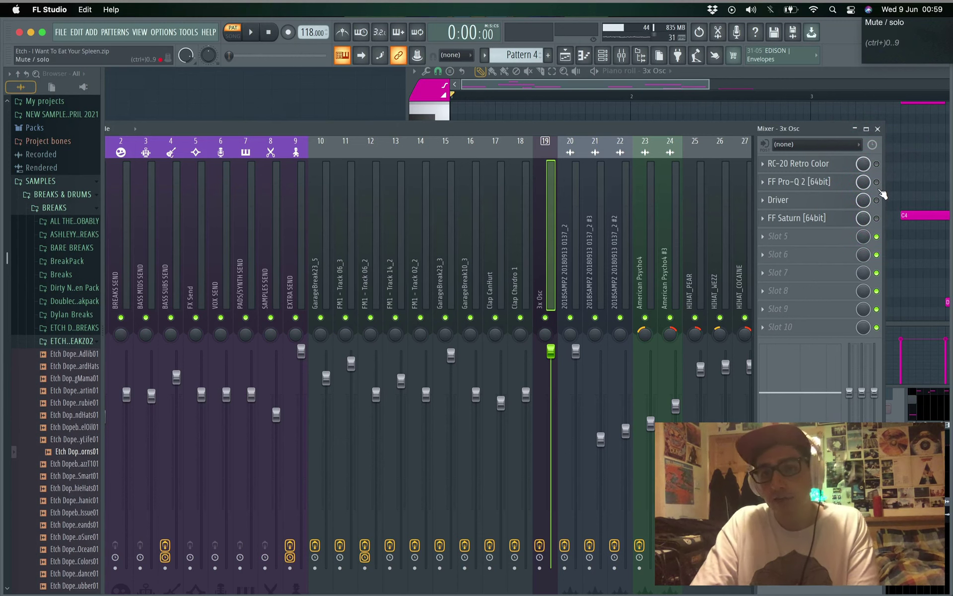
{"action": "key", "text": "space"}
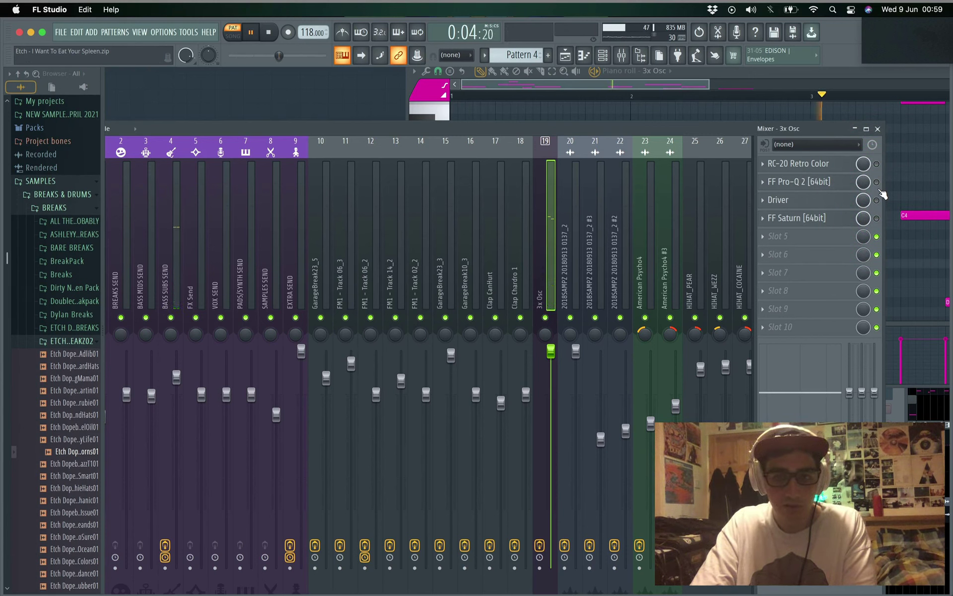
{"action": "key", "text": "space"}
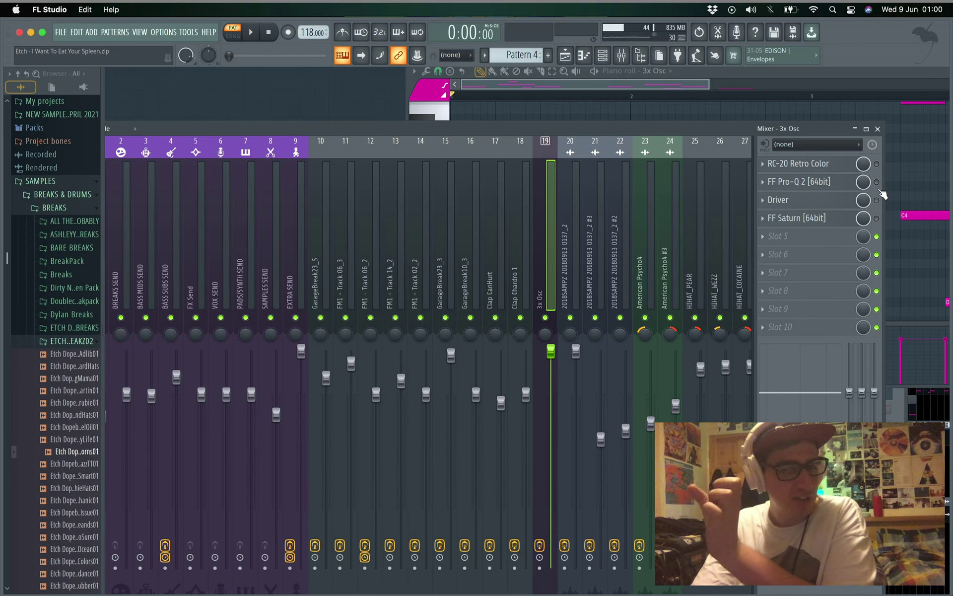
{"action": "key", "text": "space"}
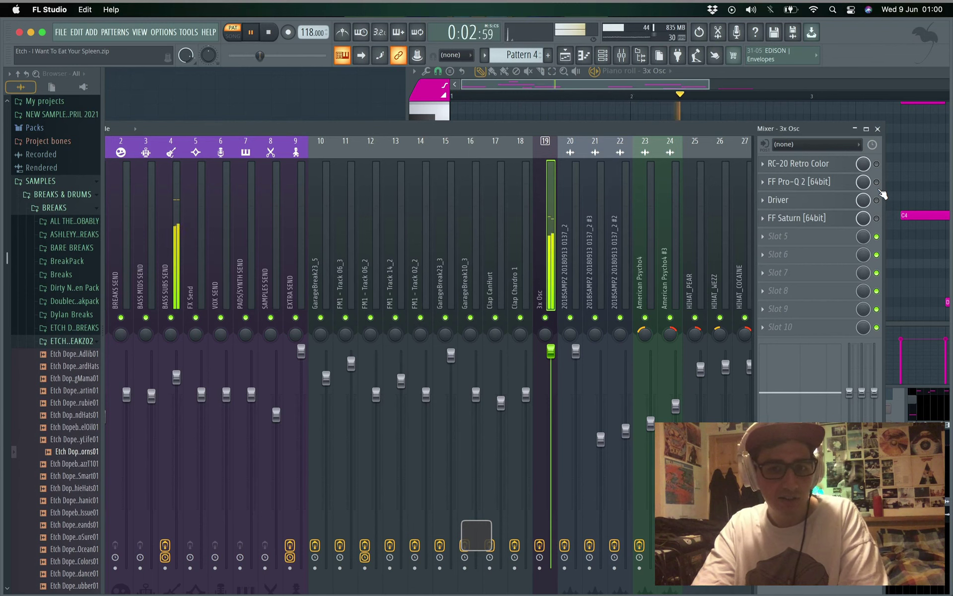
{"action": "key", "text": "space"}
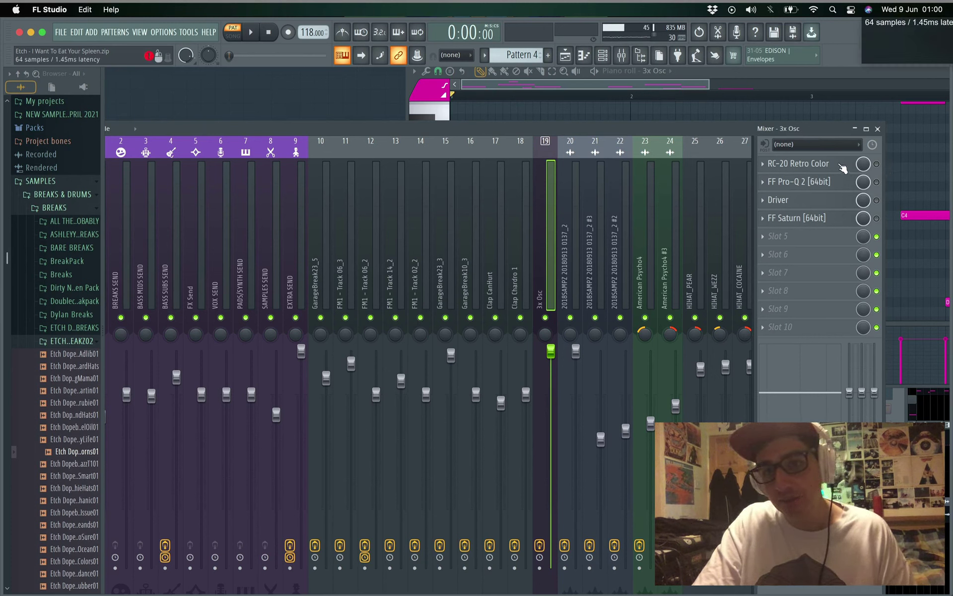
Re-enable RC-20 Retro Color on the 3x Osc track and open its window beside the effect slots
{"action": "left_click", "coordinate": [877, 164]}
{"action": "left_click", "coordinate": [800, 166]}
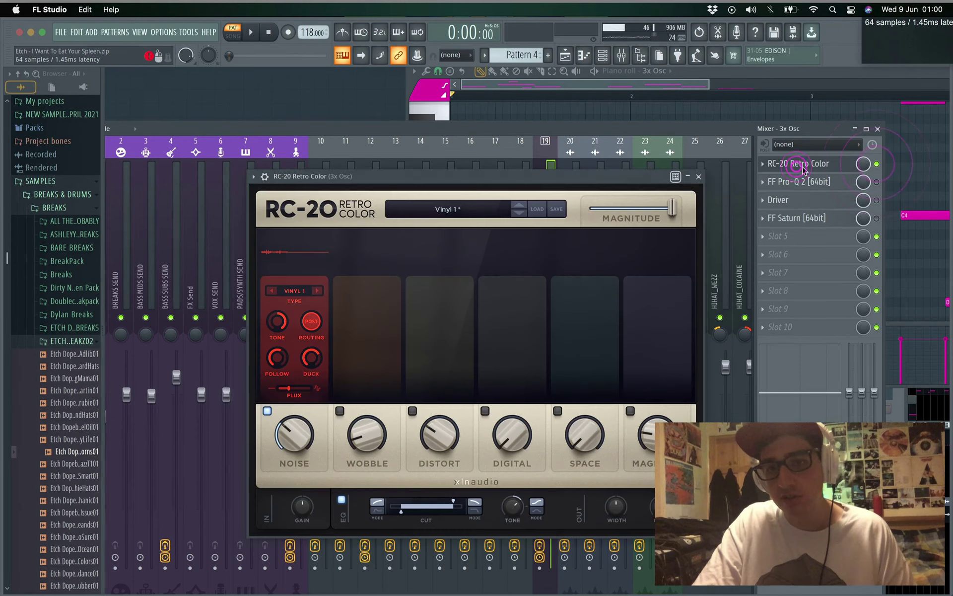
{"action": "left_click_drag", "start_coordinate": [576, 177], "coordinate": [512, 127]}
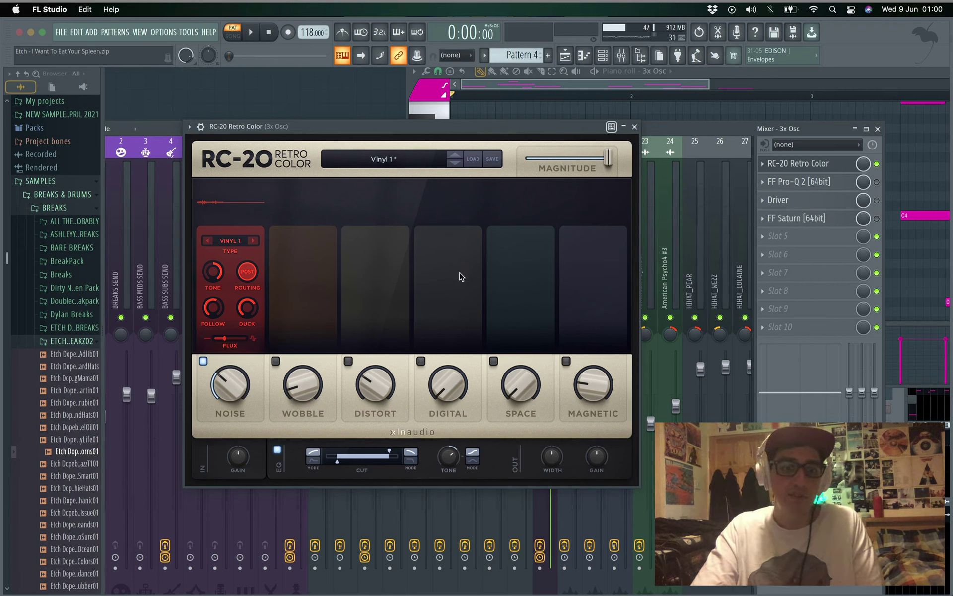
Activate RC-20's Wobble, Distort, Digital, Space and Magnetic modules for a look, and switch all five off again
{"action": "left_click", "coordinate": [311, 274]}
{"action": "left_click", "coordinate": [357, 256]}
{"action": "left_click", "coordinate": [454, 279]}
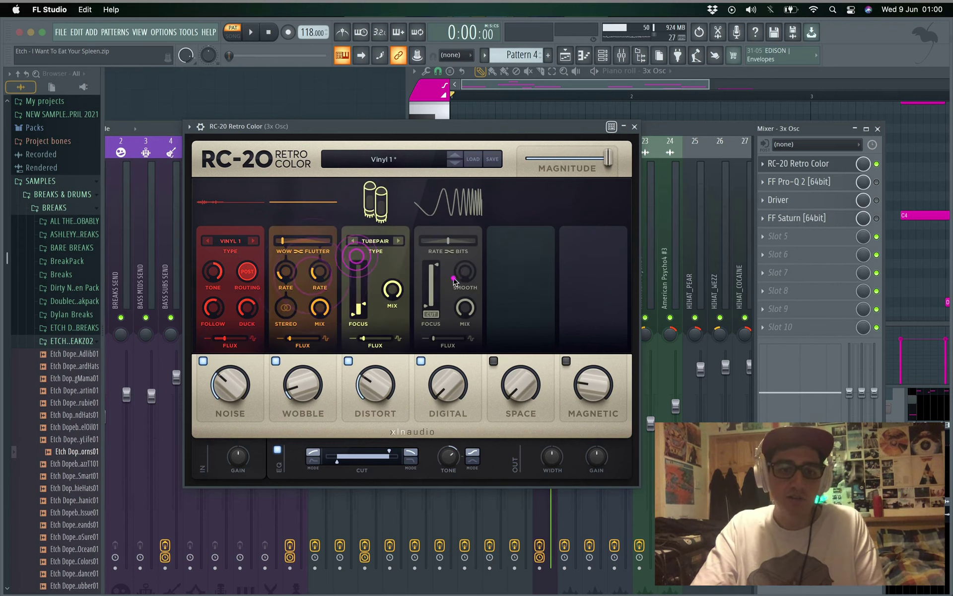
{"action": "left_click", "coordinate": [527, 284]}
{"action": "left_click", "coordinate": [597, 284]}
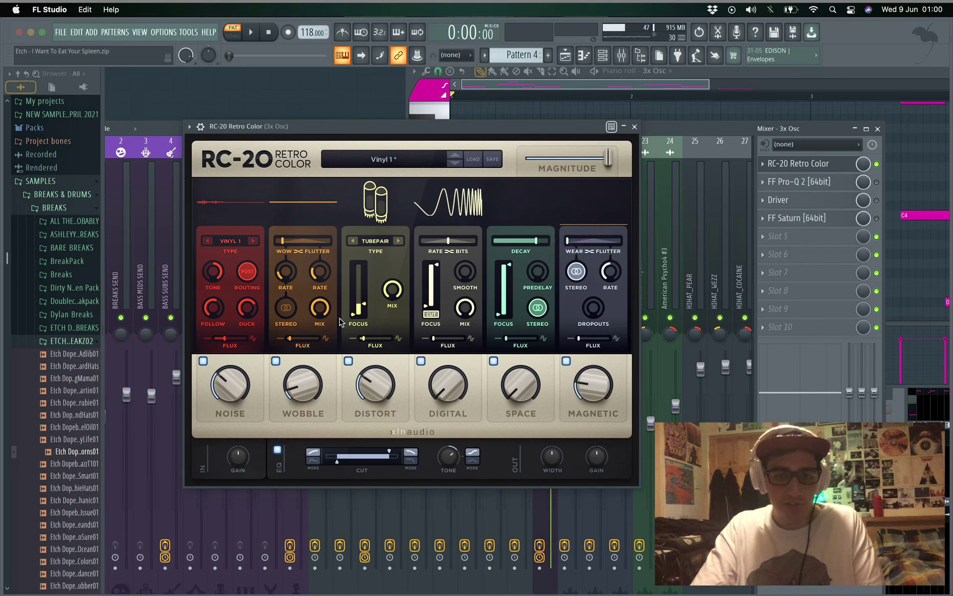
{"action": "left_click", "coordinate": [276, 361]}
{"action": "left_click", "coordinate": [349, 361]}
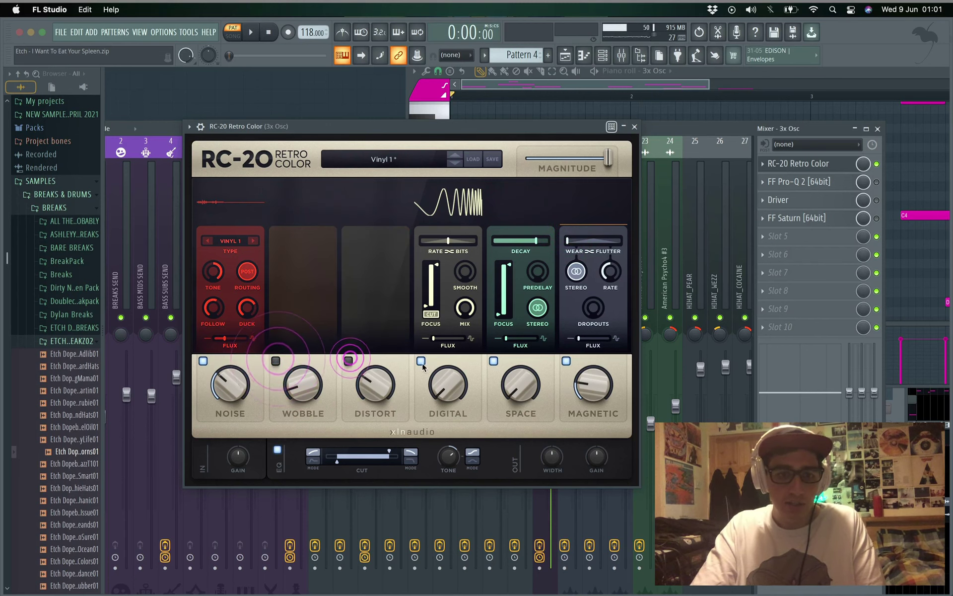
{"action": "left_click", "coordinate": [421, 361]}
{"action": "left_click", "coordinate": [494, 361]}
{"action": "left_click", "coordinate": [566, 361]}
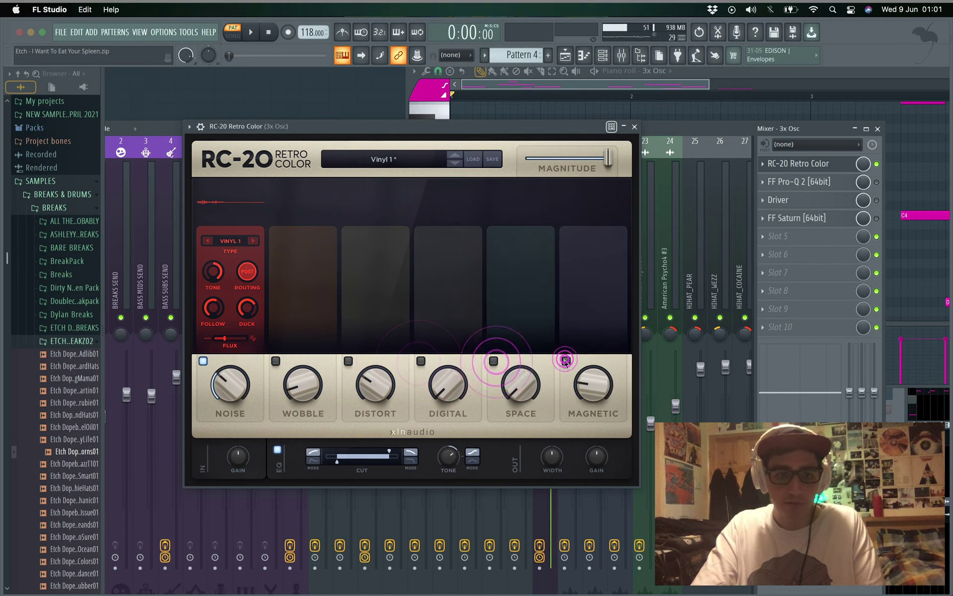
Audition RC-20's noise types during playback, including Radio, Cassette and JP-8 White Noise, and return the Noise type to Vinyl 1
{"action": "key", "text": "space"}
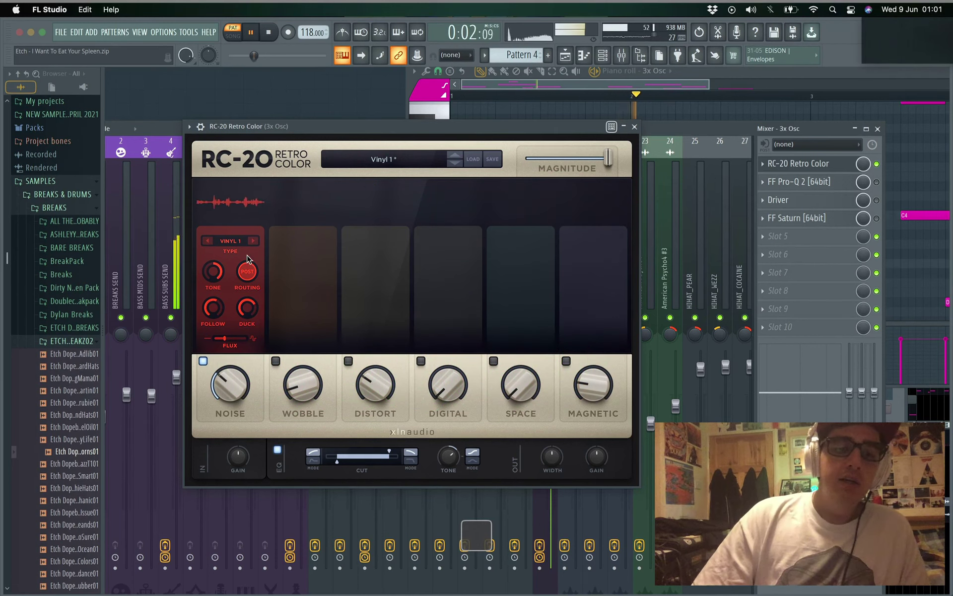
{"action": "left_click", "coordinate": [233, 241]}
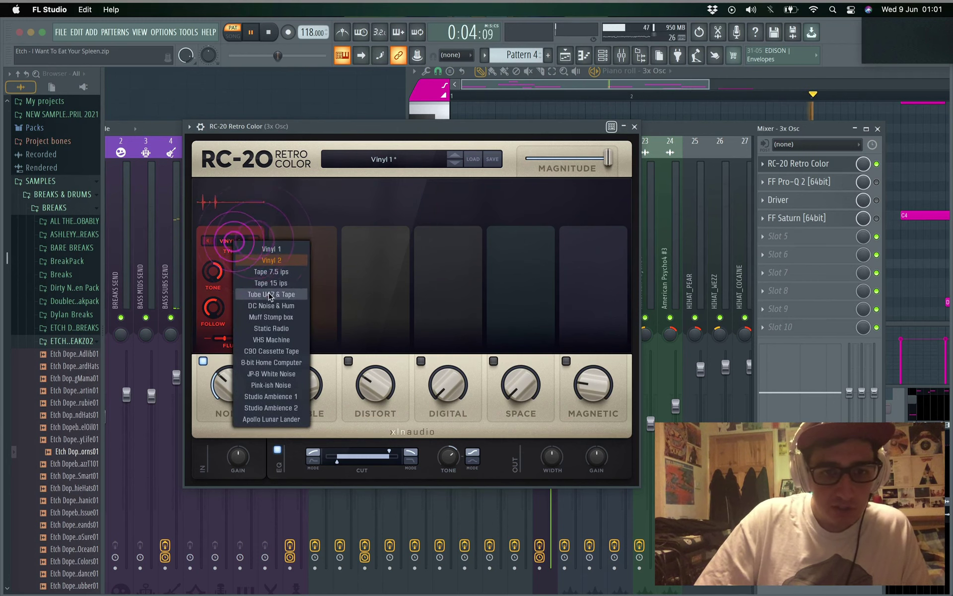
{"action": "left_click", "coordinate": [270, 295]}
{"action": "left_click", "coordinate": [252, 241]}
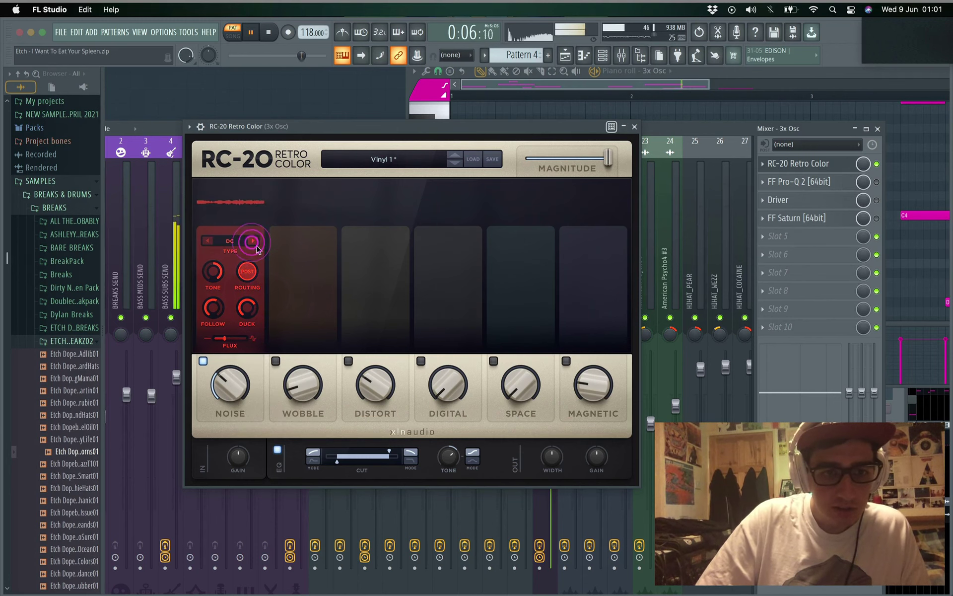
{"action": "left_click", "coordinate": [256, 246]}
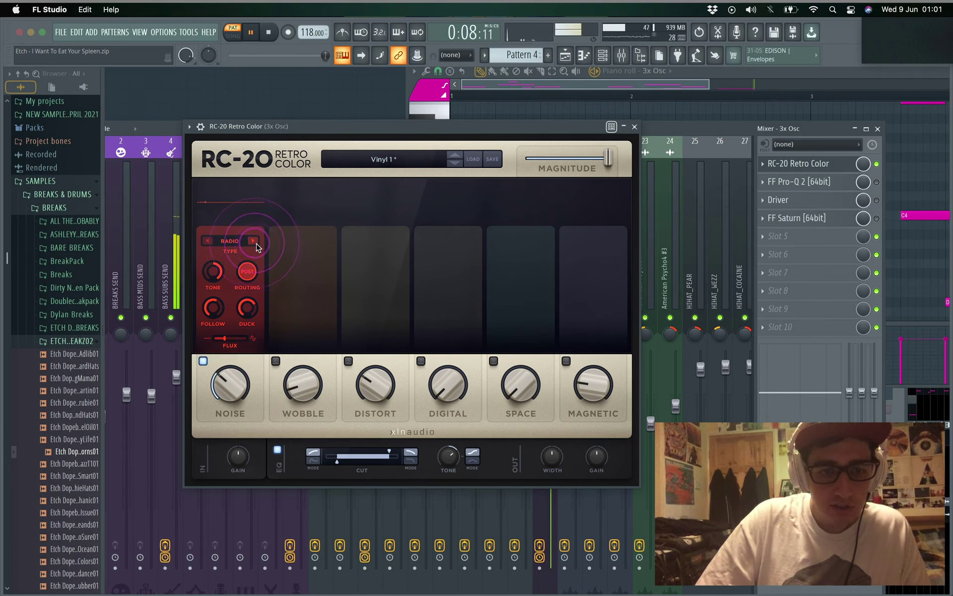
{"action": "left_click", "coordinate": [255, 242]}
{"action": "left_click", "coordinate": [254, 242]}
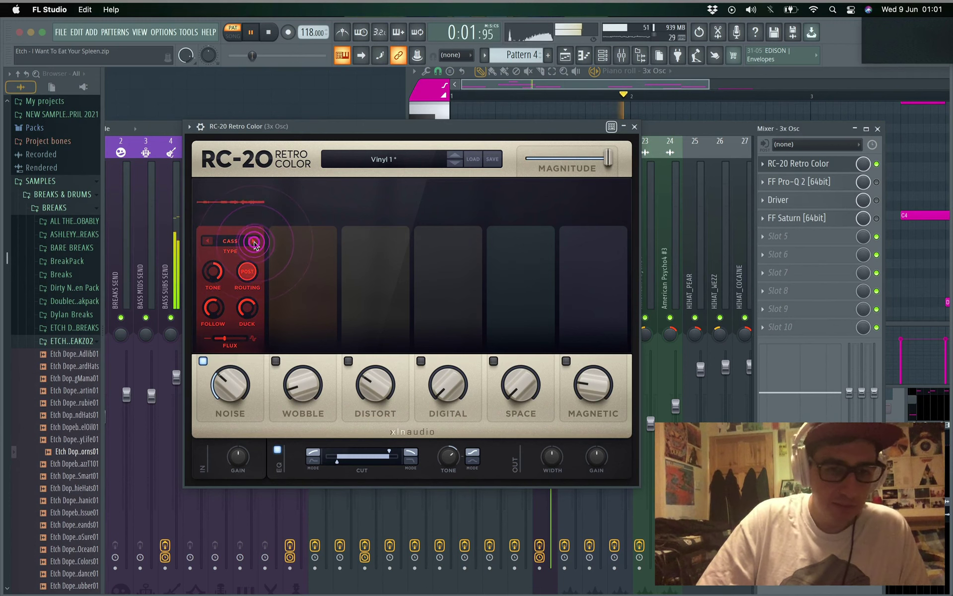
{"action": "left_click", "coordinate": [254, 242]}
{"action": "left_click", "coordinate": [254, 243]}
{"action": "left_click", "coordinate": [227, 242]}
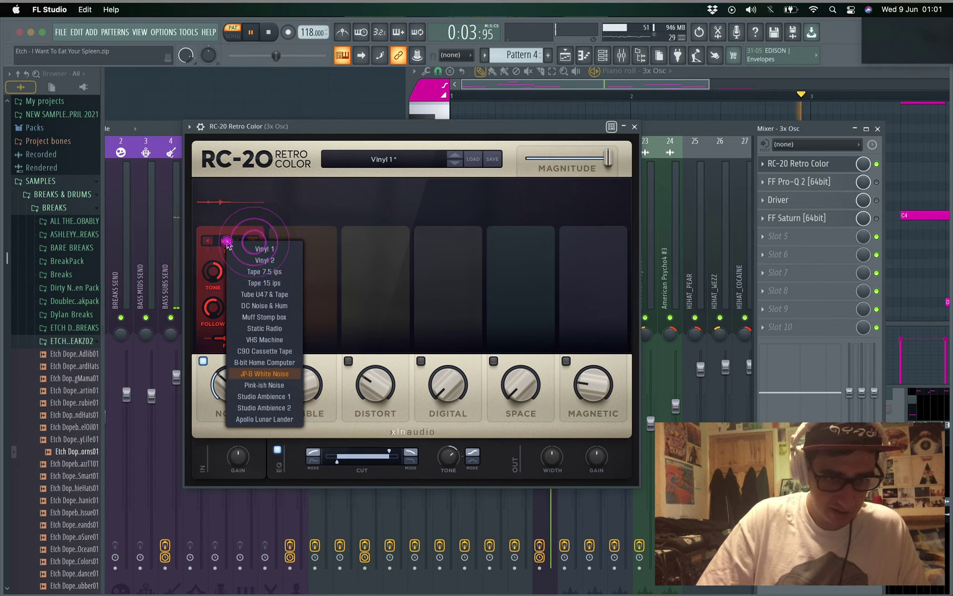
{"action": "left_click", "coordinate": [254, 249]}
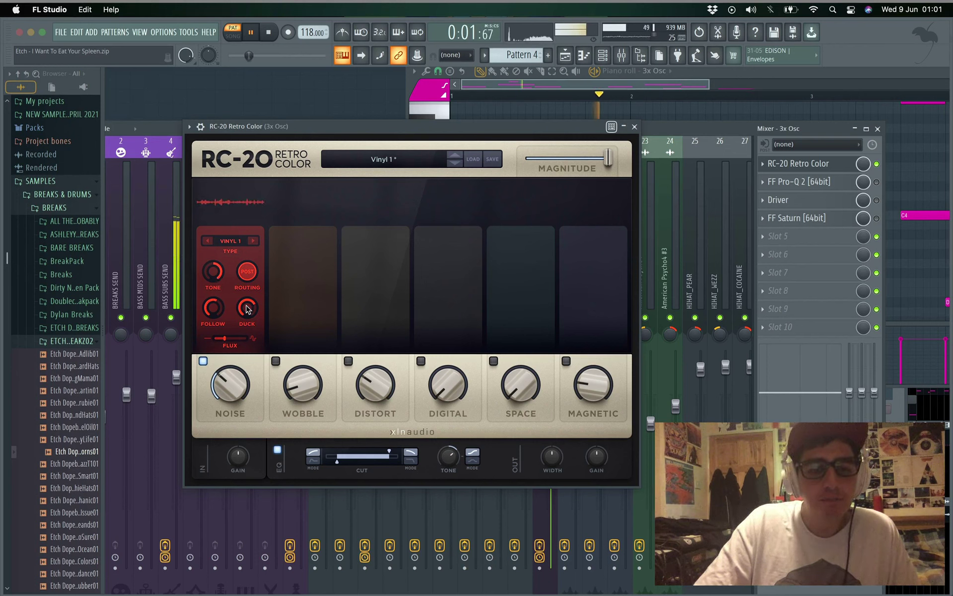
Restart the bass pattern and listen to how the Vinyl 1 noise sits with the sub
{"action": "key", "text": "space"}
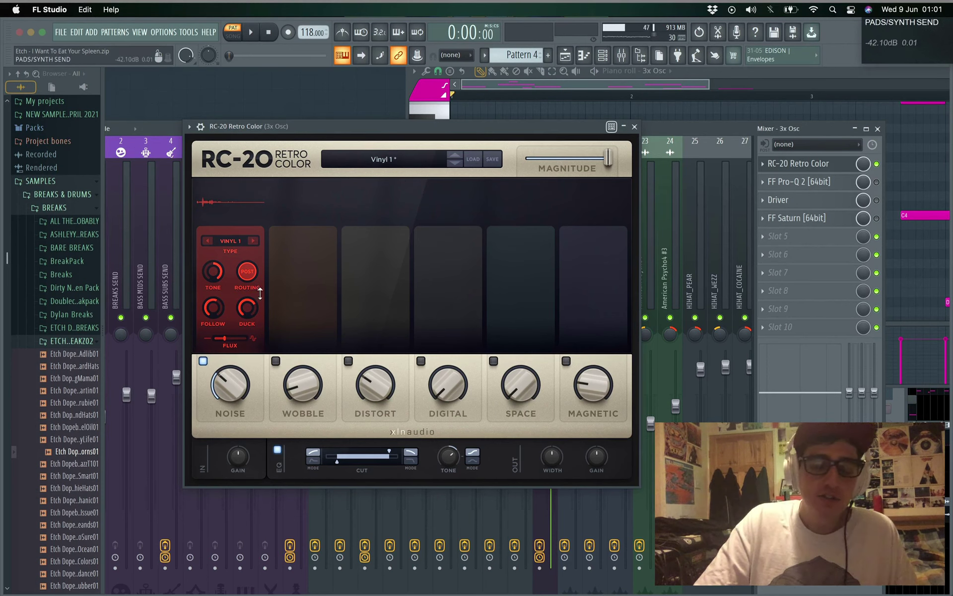
{"action": "key", "text": "space"}
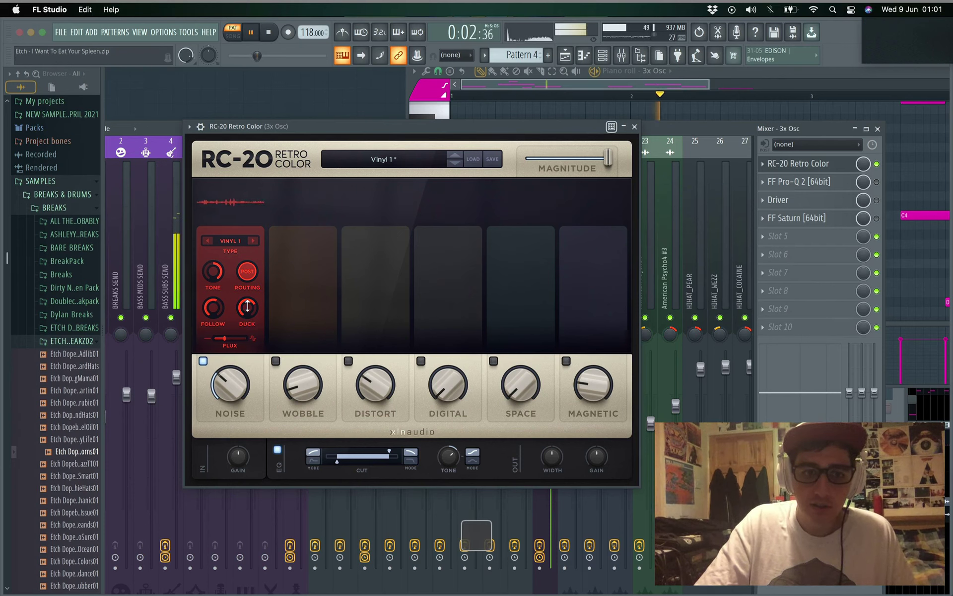
{"action": "key", "text": "space"}
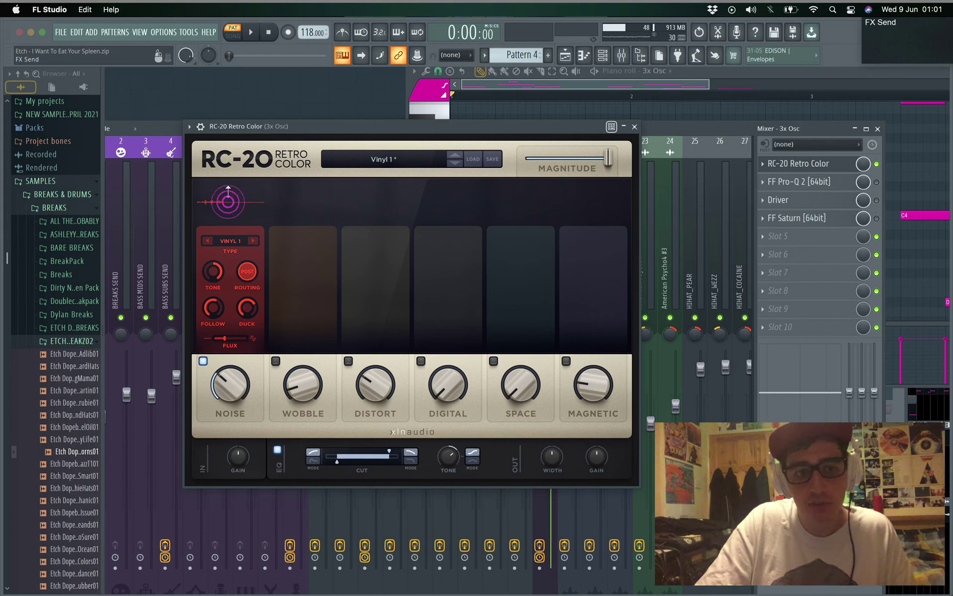
Try the Noise module's Duck amount at 84% and 31% during playback, and bring it back up
{"action": "mouse_move", "coordinate": [244, 308]}
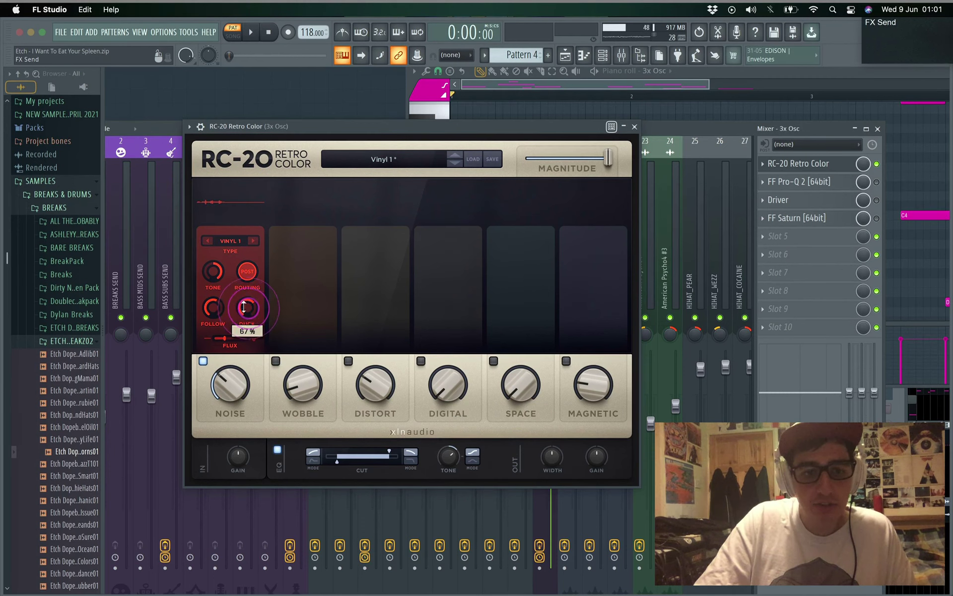
{"action": "left_click_drag", "start_coordinate": [243, 307], "coordinate": [243, 318]}
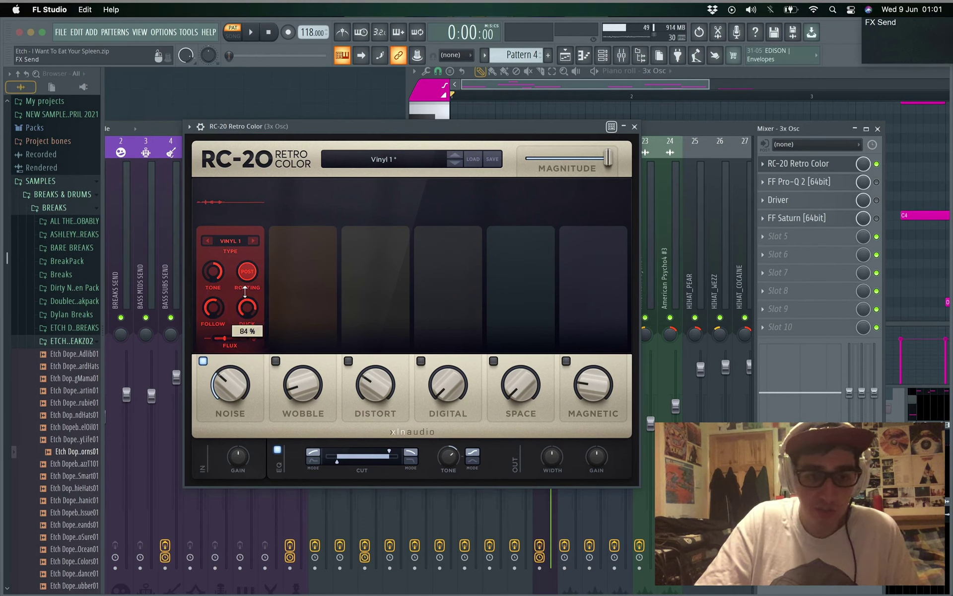
{"action": "key", "text": "space"}
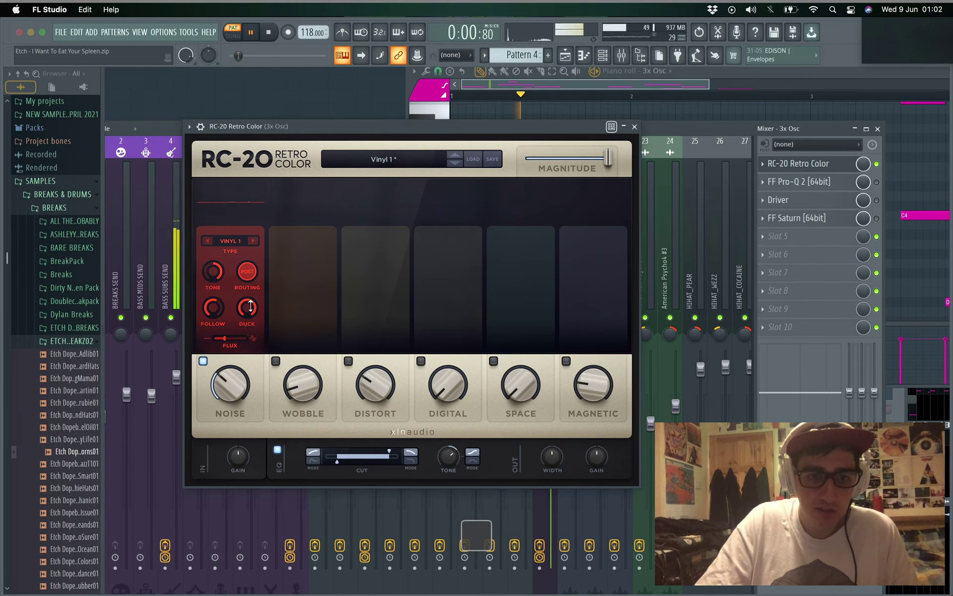
{"action": "left_click_drag", "start_coordinate": [250, 344], "coordinate": [252, 381]}
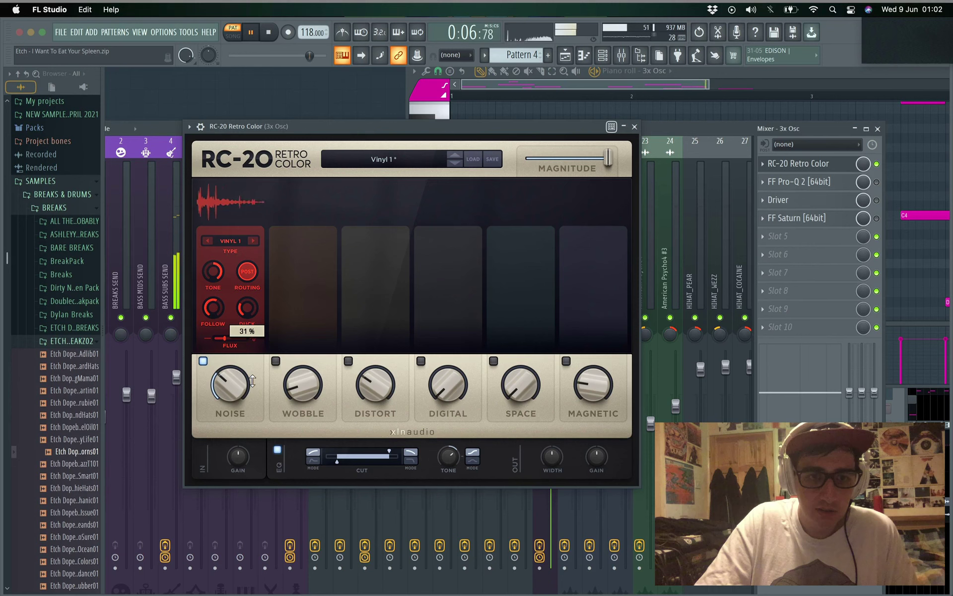
{"action": "left_click_drag", "start_coordinate": [252, 381], "coordinate": [246, 332]}
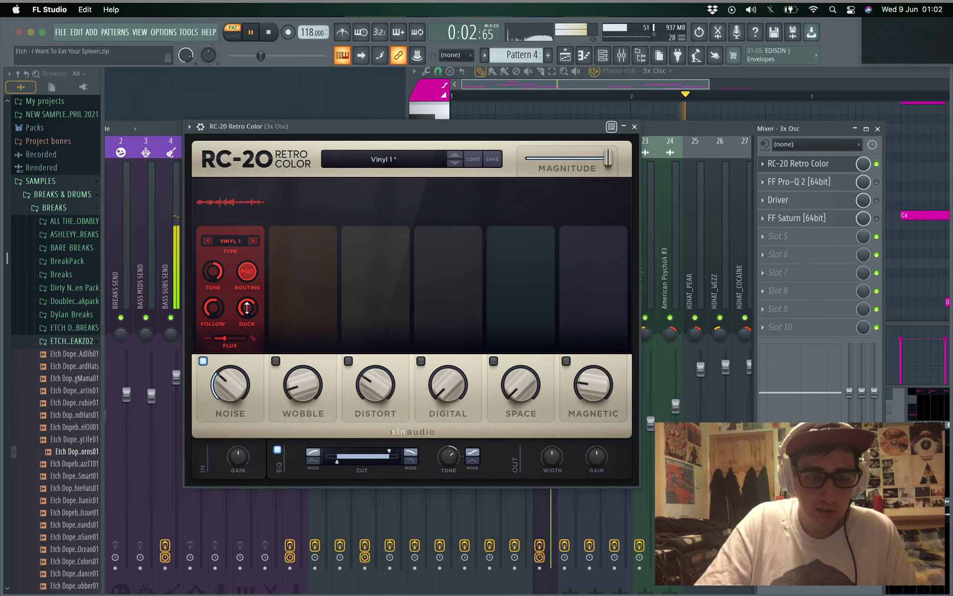
{"action": "key", "text": "space"}
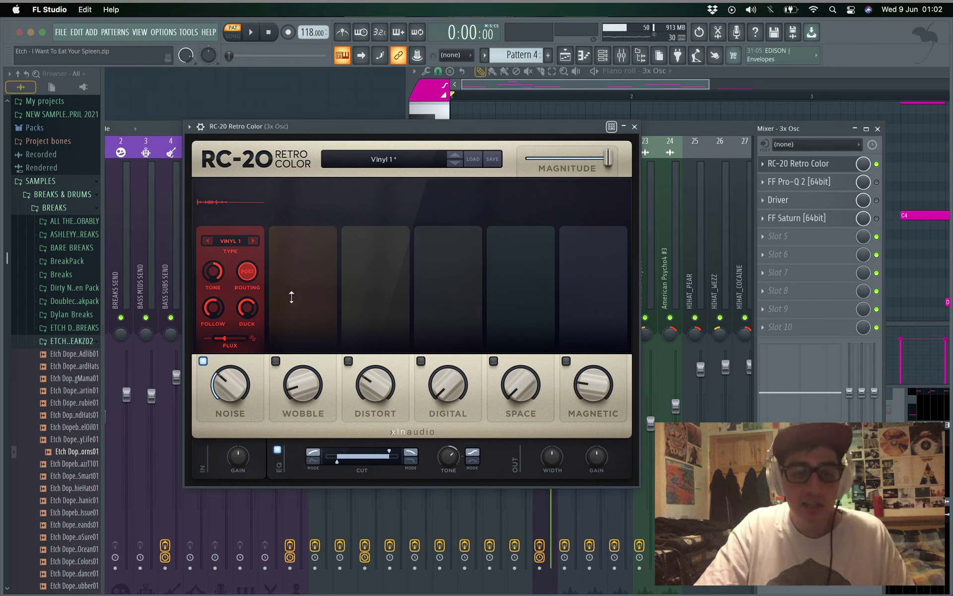
Switch on RC-20's Wobble, Distort and Space modules briefly to show their controls, and turn each off again
{"action": "left_click", "coordinate": [275, 361]}
{"action": "left_click", "coordinate": [348, 361]}
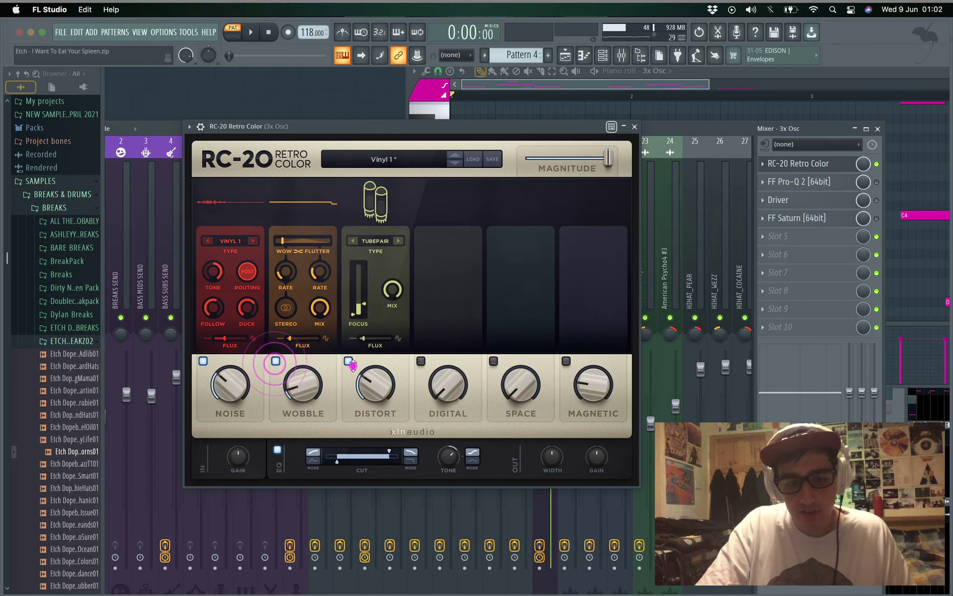
{"action": "left_click", "coordinate": [275, 361]}
{"action": "left_click", "coordinate": [348, 361]}
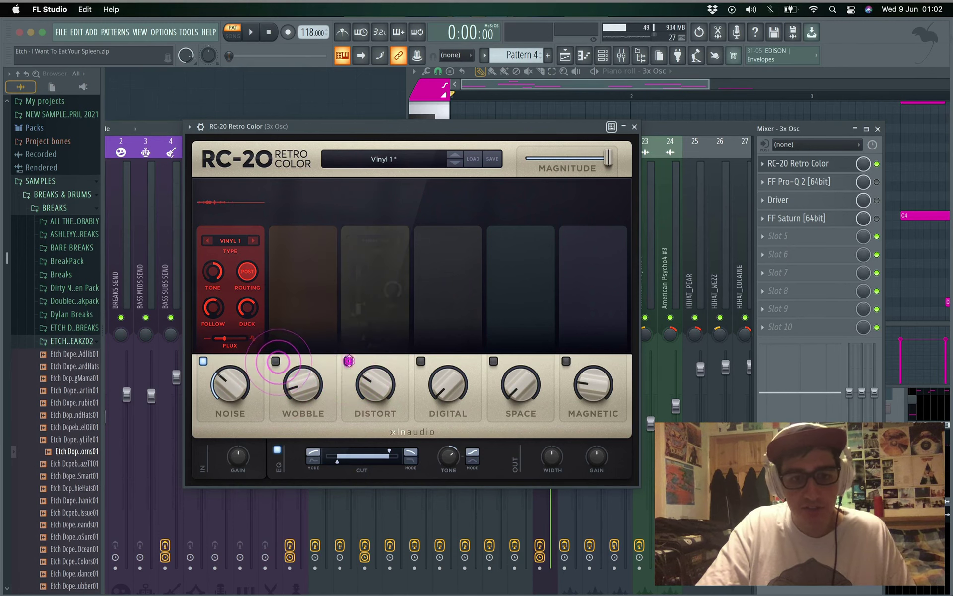
{"action": "left_click", "coordinate": [494, 361]}
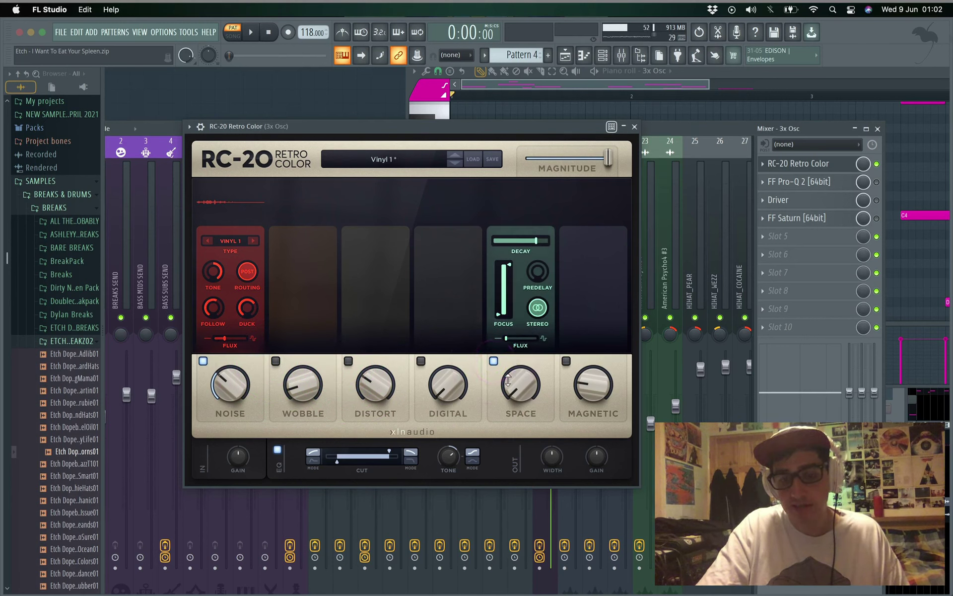
{"action": "left_click", "coordinate": [494, 361]}
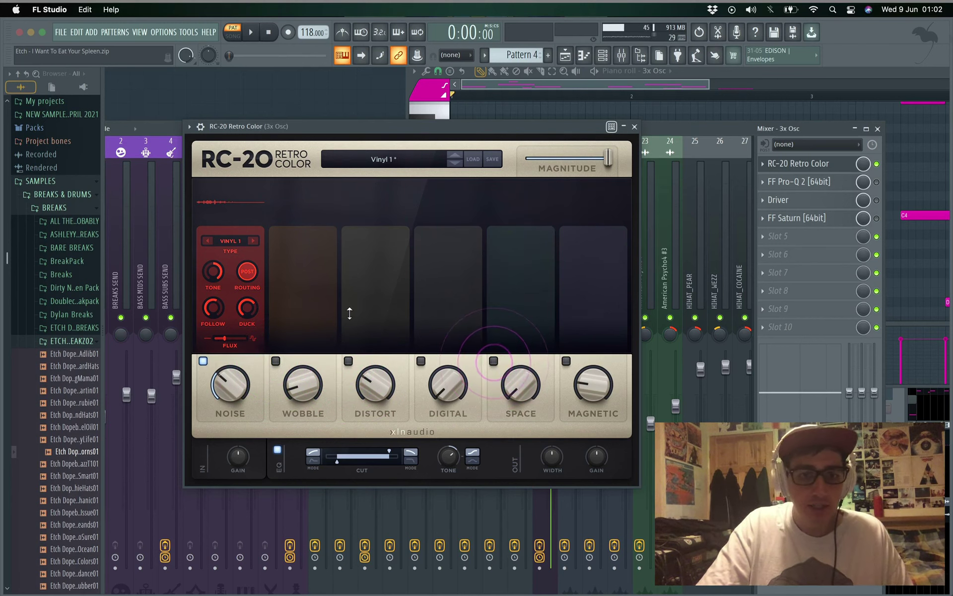
Close RC-20 Retro Color, enable FF Pro-Q 2 on the 3x Osc track, and open its window beside the effect slots
{"action": "left_click_drag", "start_coordinate": [327, 126], "coordinate": [318, 92]}
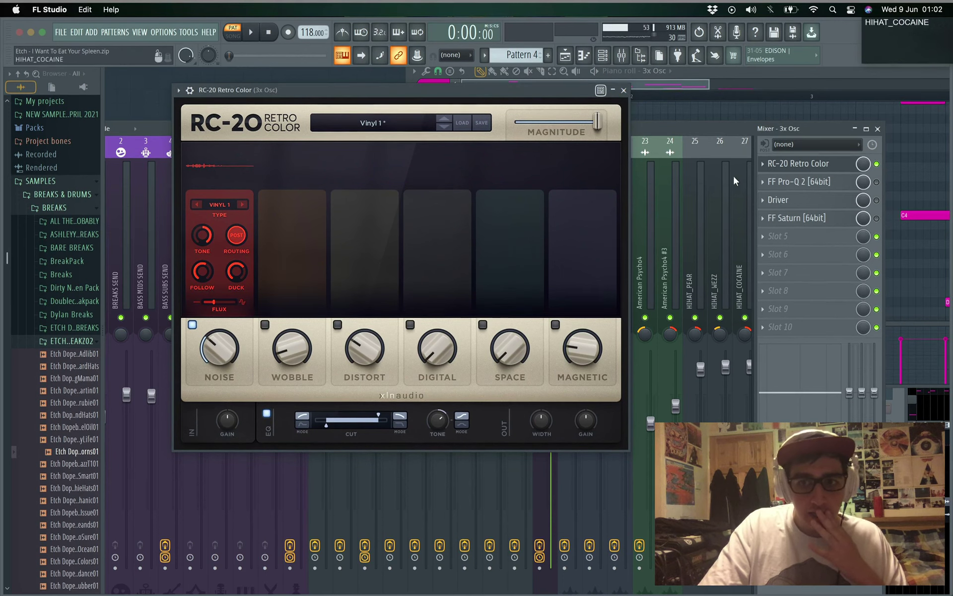
{"action": "left_click", "coordinate": [623, 91]}
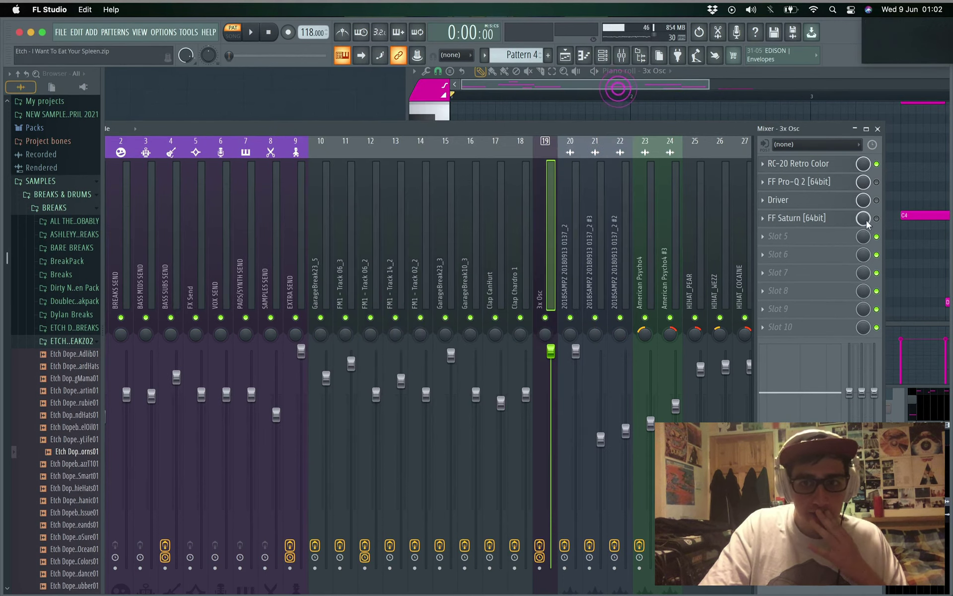
{"action": "left_click", "coordinate": [876, 182]}
{"action": "left_click", "coordinate": [789, 183]}
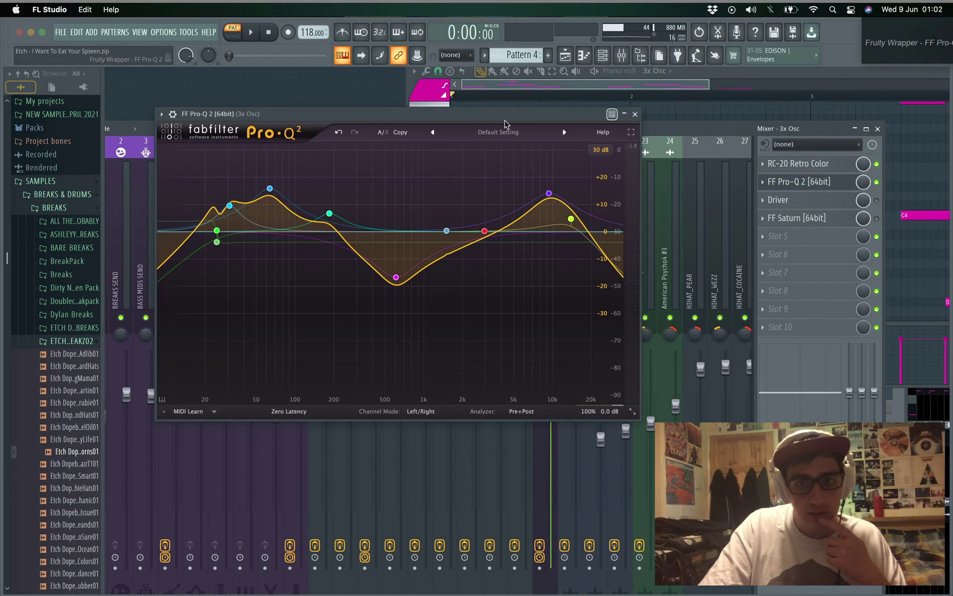
{"action": "left_click_drag", "start_coordinate": [493, 114], "coordinate": [474, 111]}
Point out the EQ's low-end roll-off and slightly deepen the bell cut near 609 Hz
{"action": "mouse_move", "coordinate": [181, 251]}
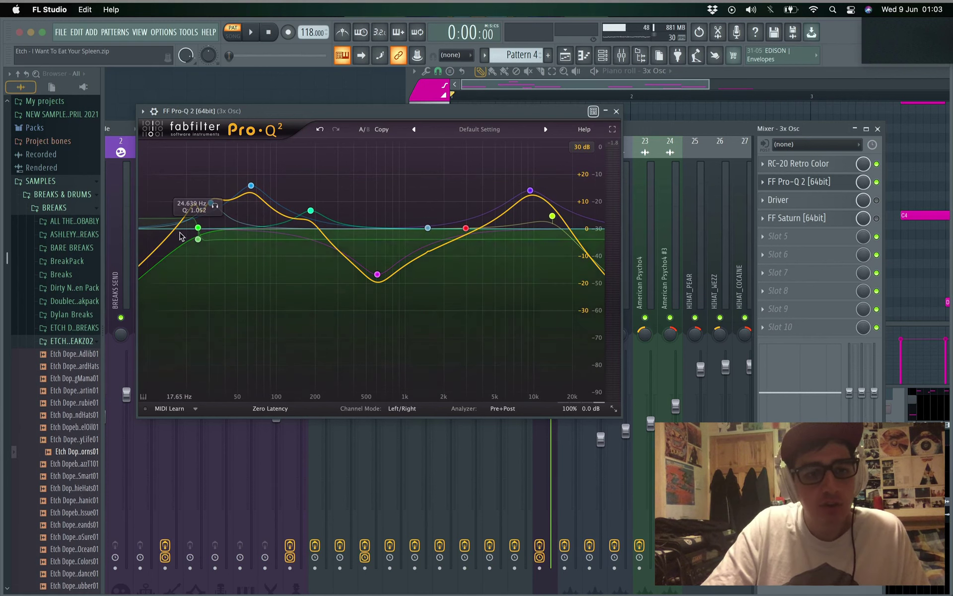
{"action": "left_click_drag", "start_coordinate": [189, 216], "coordinate": [145, 266]}
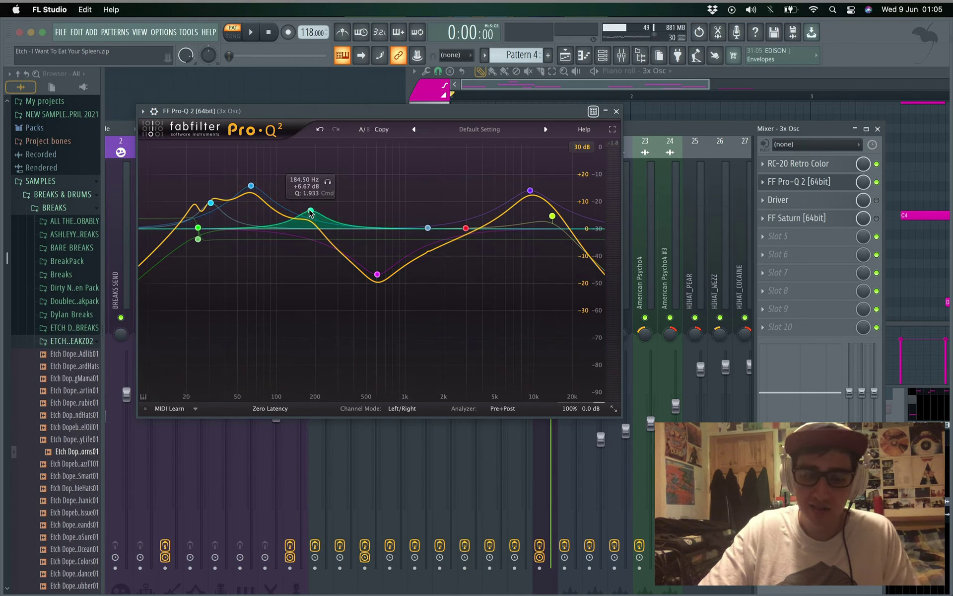
{"action": "left_click", "coordinate": [378, 275]}
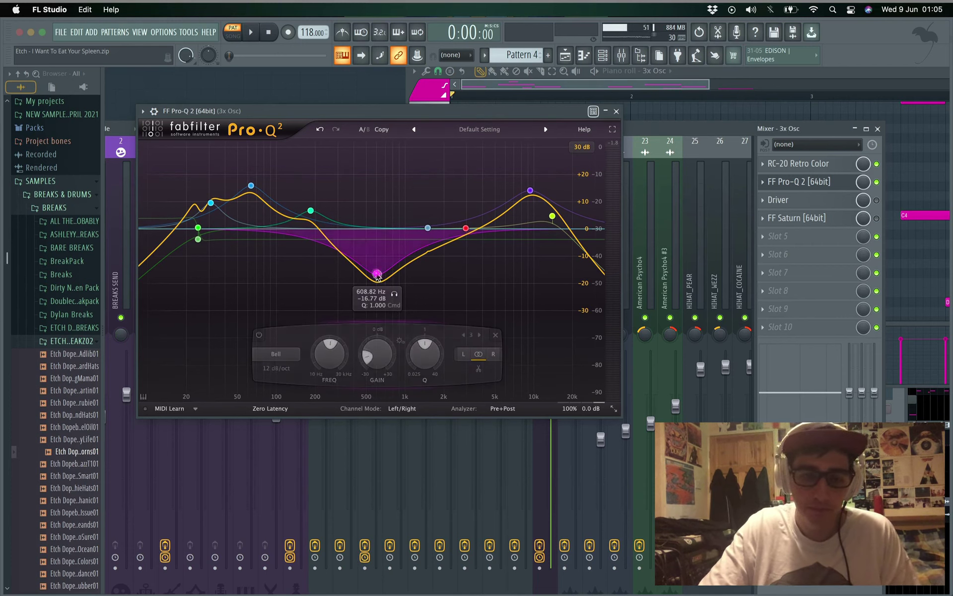
{"action": "left_click_drag", "start_coordinate": [378, 274], "coordinate": [380, 276]}
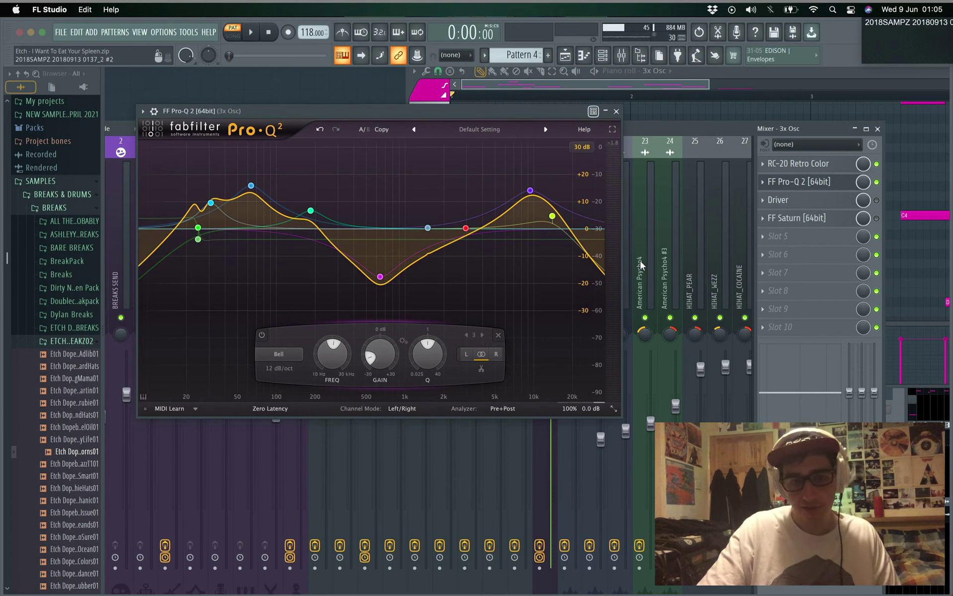
Lower the EQ's High Cut band to about 11.3 kHz and audition the filtered bass
{"action": "key", "text": "space"}
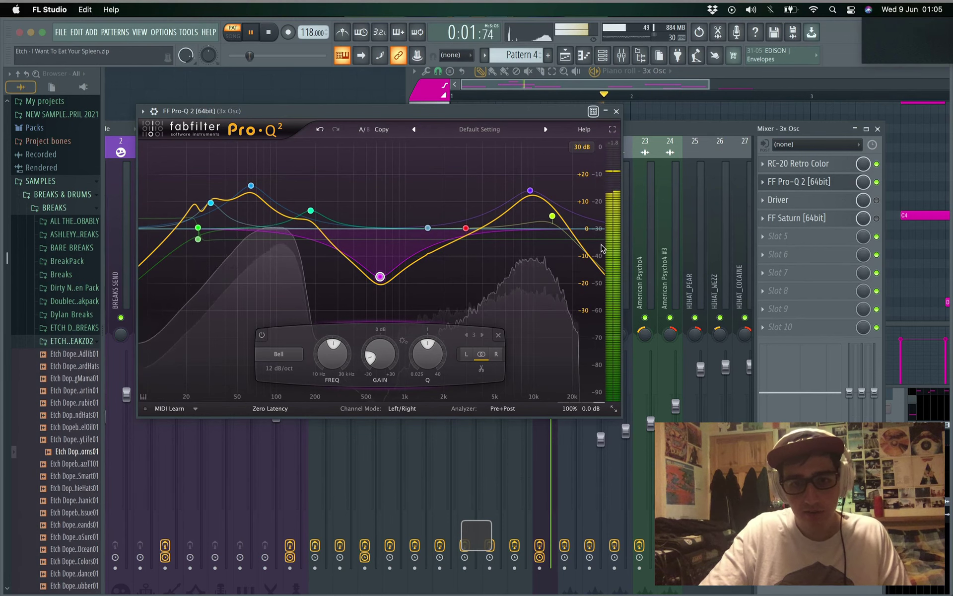
{"action": "left_click_drag", "start_coordinate": [553, 219], "coordinate": [541, 217]}
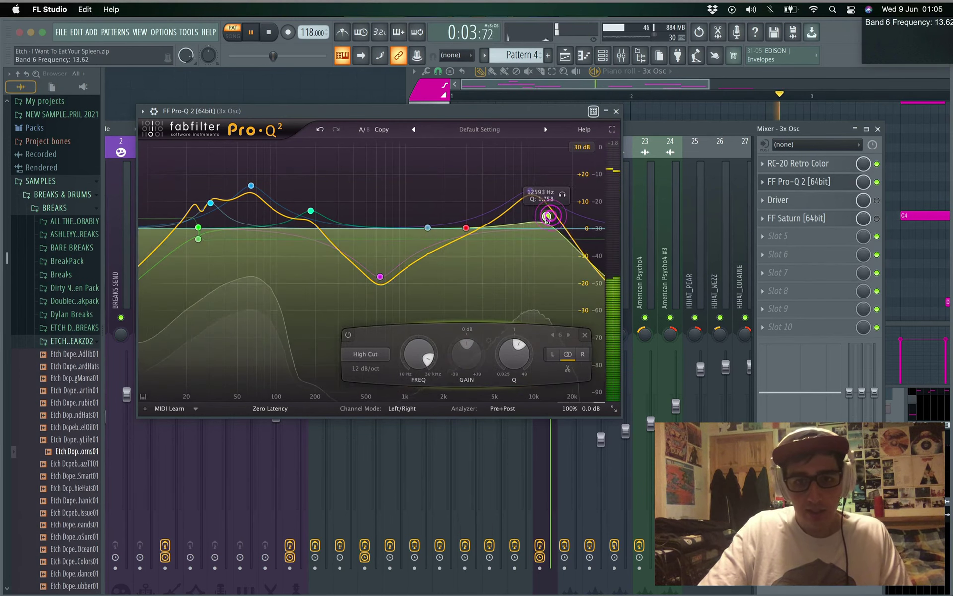
{"action": "key", "text": "space"}
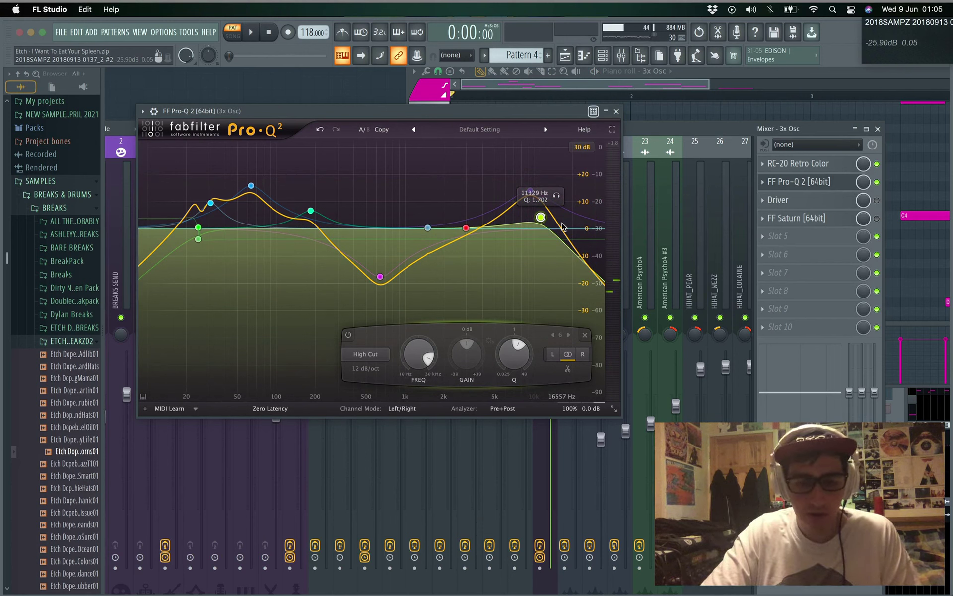
{"action": "key", "text": "space"}
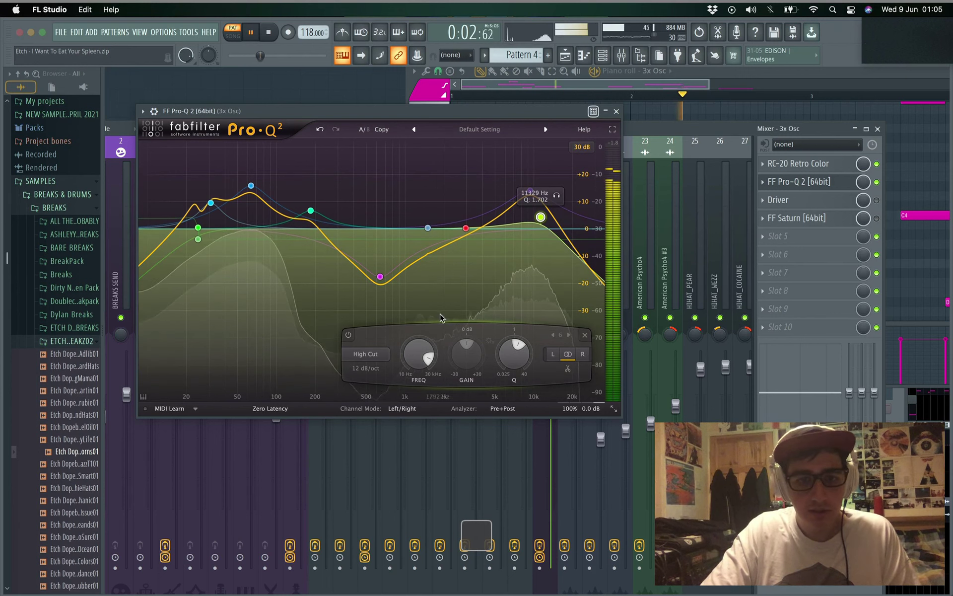
{"action": "key", "text": "space"}
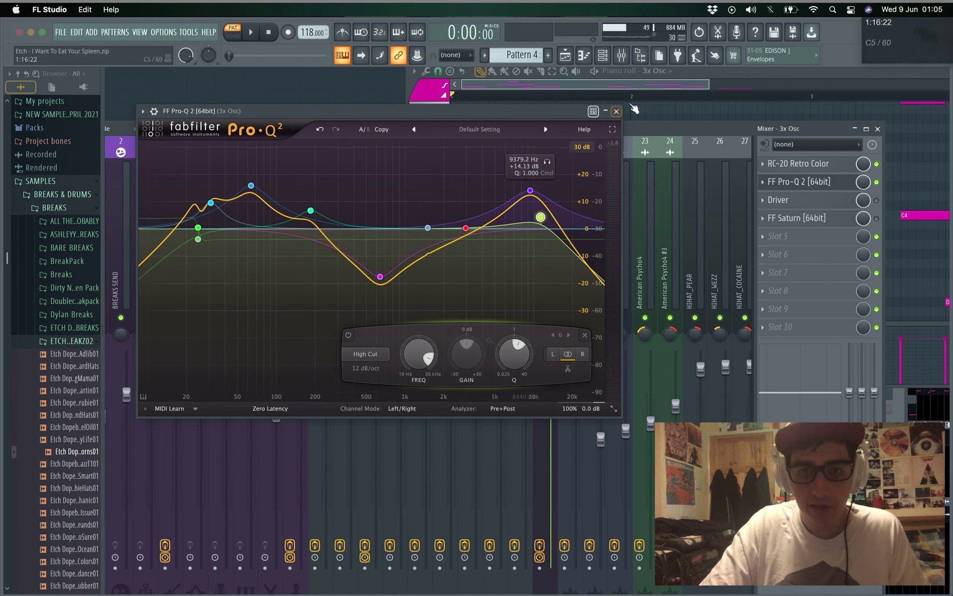
Add a new bell band to the EQ curve and place it near 100 Hz at about 0 dB
{"action": "double_click", "coordinate": [334, 249]}
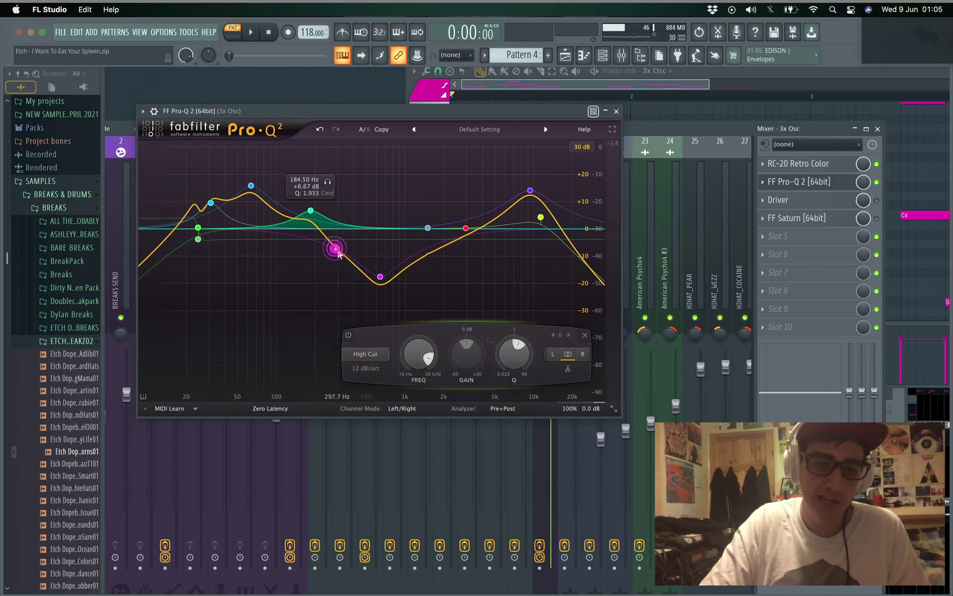
{"action": "left_click_drag", "start_coordinate": [335, 249], "coordinate": [276, 232]}
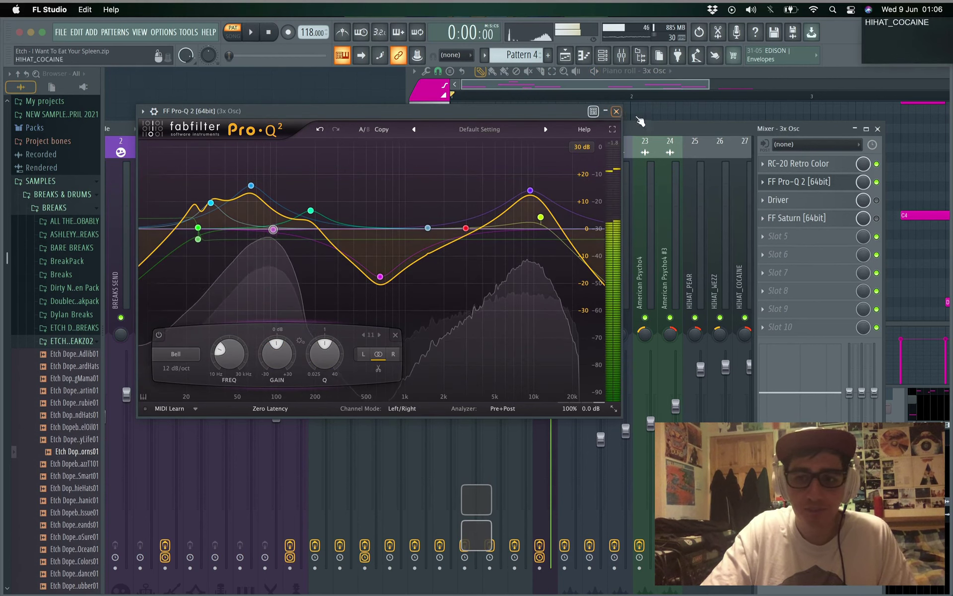
Open Driver from the 3x Osc track's effect chain, close FF Pro-Q 2, and enable Driver
{"action": "left_click", "coordinate": [795, 200]}
{"action": "left_click", "coordinate": [794, 199]}
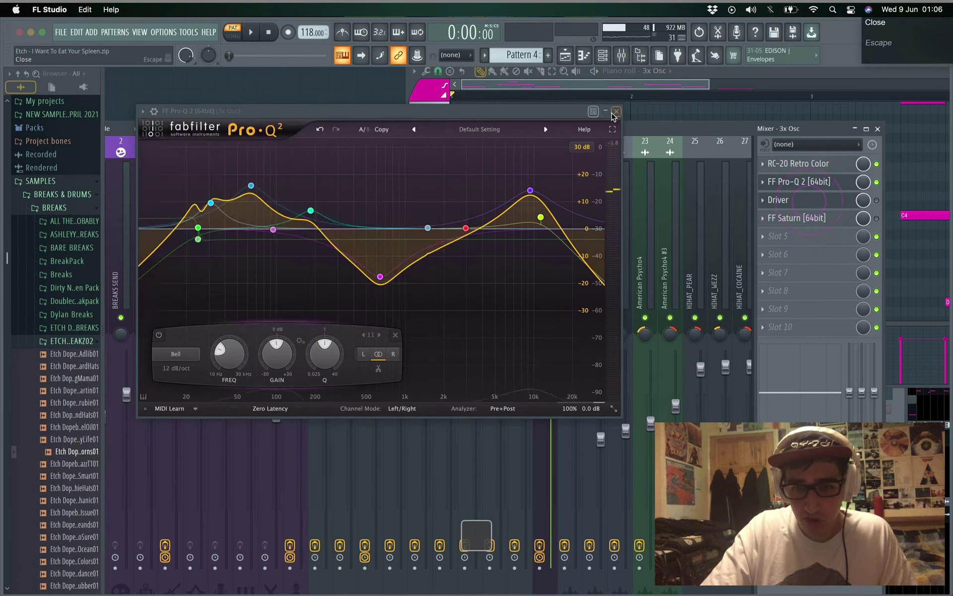
{"action": "left_click", "coordinate": [615, 112]}
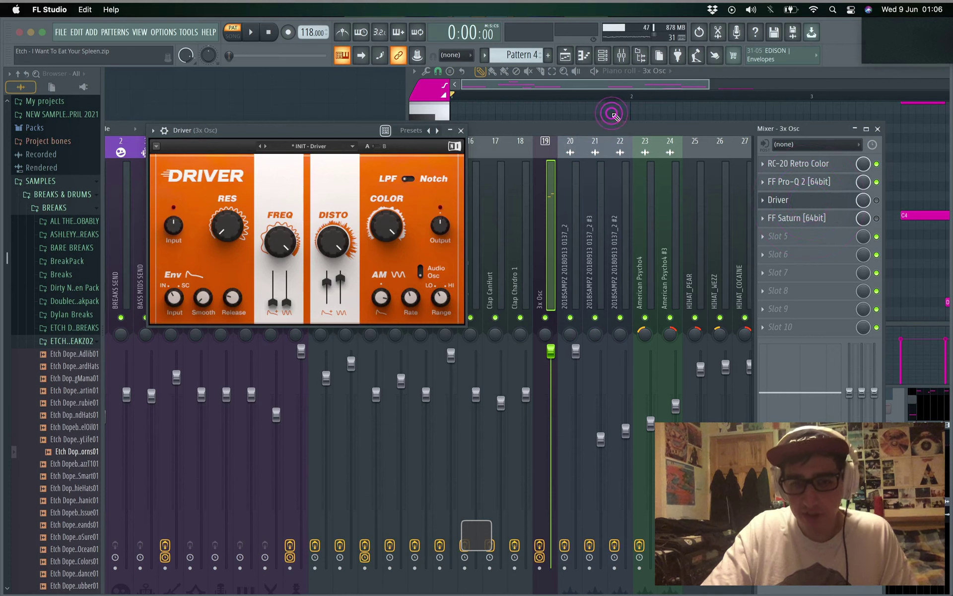
{"action": "left_click", "coordinate": [877, 200]}
{"action": "left_click", "coordinate": [877, 200]}
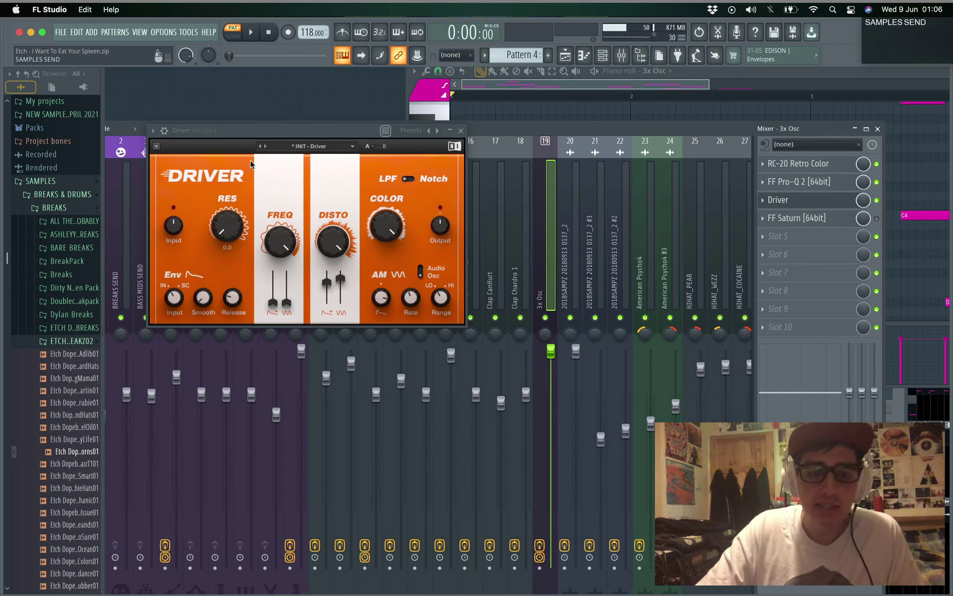
Audition the bass through Driver while testing its FREQ knob, leaving the frequency at its maximum
{"action": "mouse_move", "coordinate": [288, 245]}
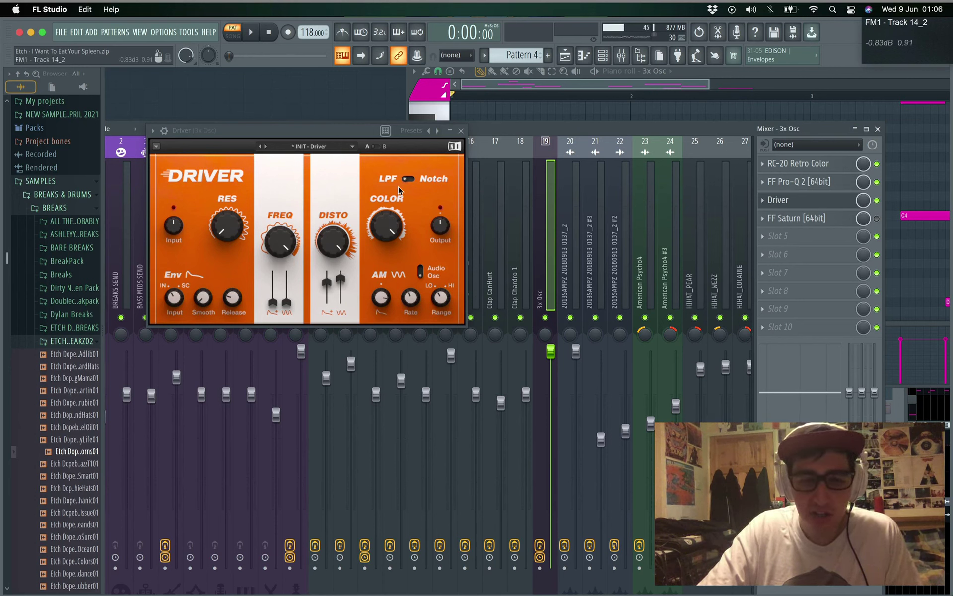
{"action": "key", "text": "space"}
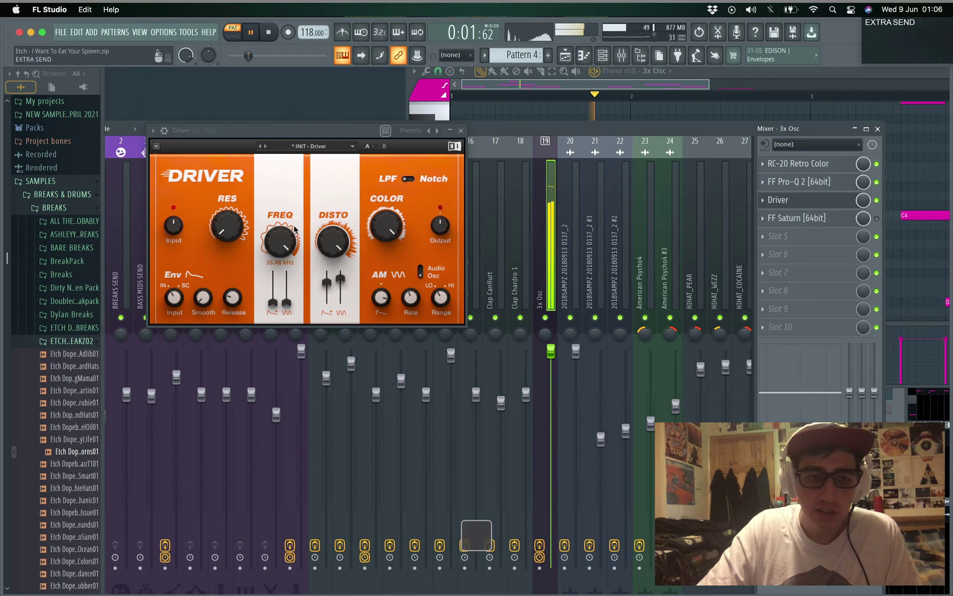
{"action": "key", "text": "space"}
{"action": "left_click", "coordinate": [284, 246]}
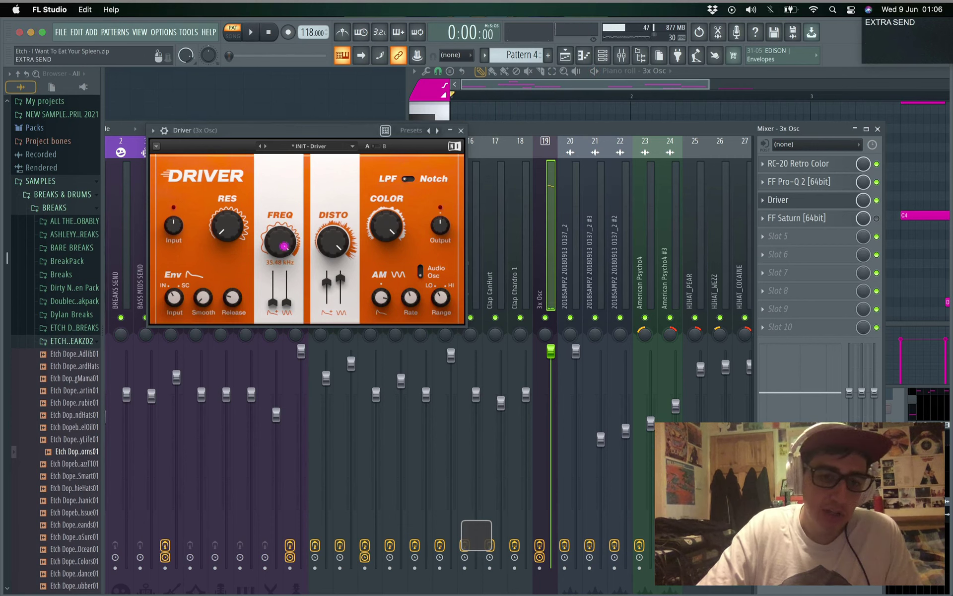
{"action": "left_click_drag", "start_coordinate": [284, 246], "coordinate": [275, 247]}
{"action": "key", "text": "space"}
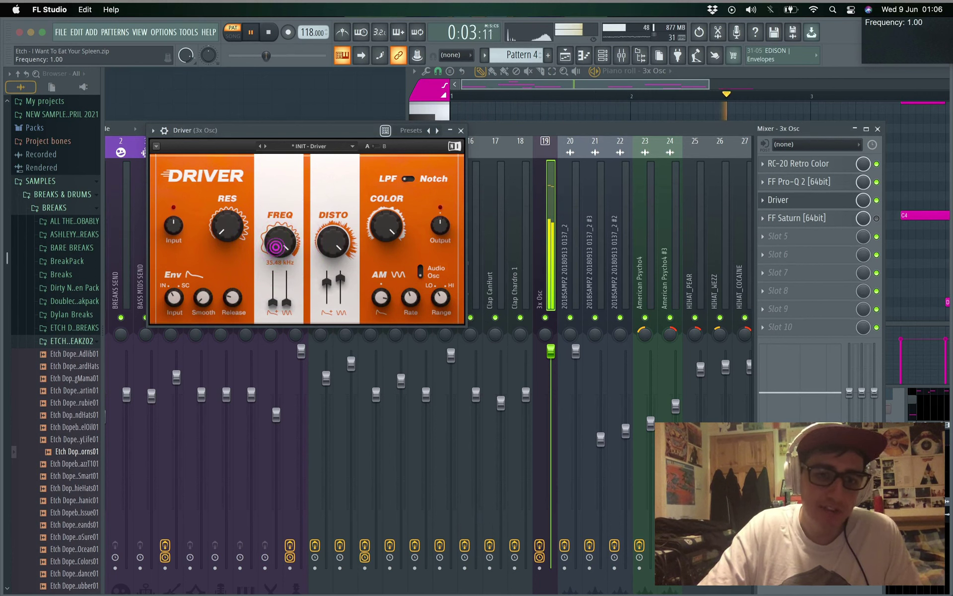
{"action": "key", "text": "space"}
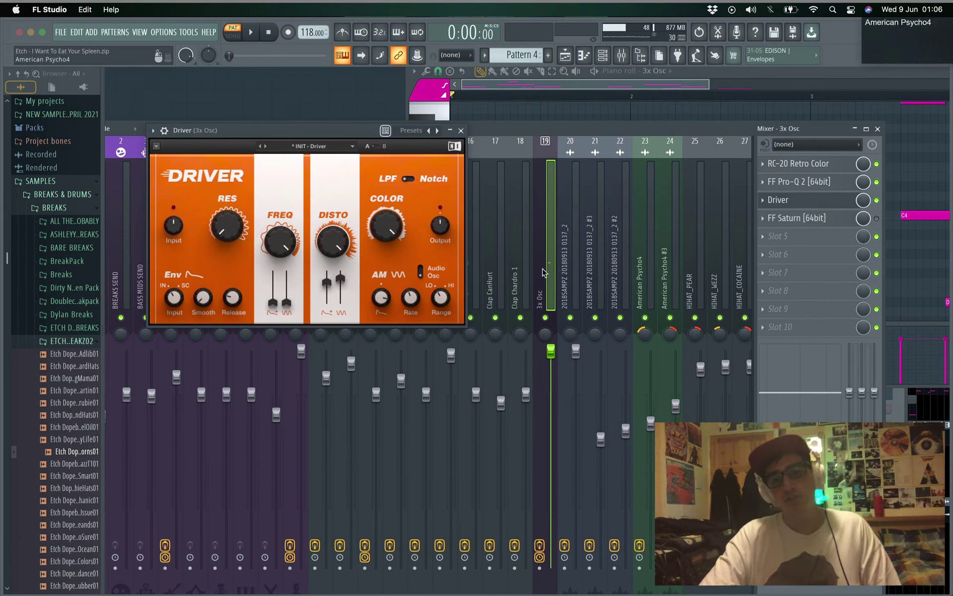
Dismiss RC-20 Retro Color and audition the bass while sweeping Driver's RES knob, ending back at 0.0
{"action": "left_click", "coordinate": [813, 171]}
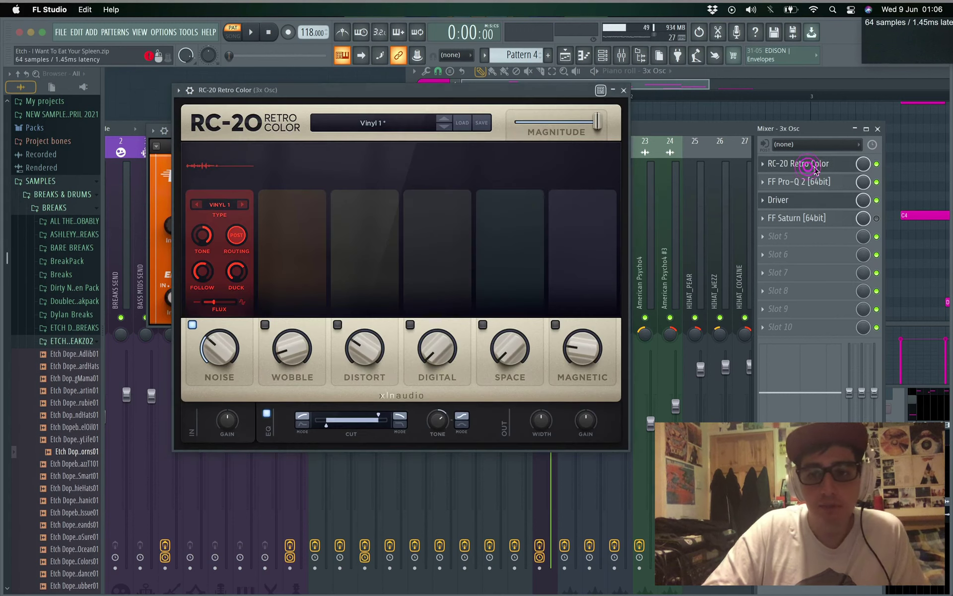
{"action": "left_click", "coordinate": [621, 92]}
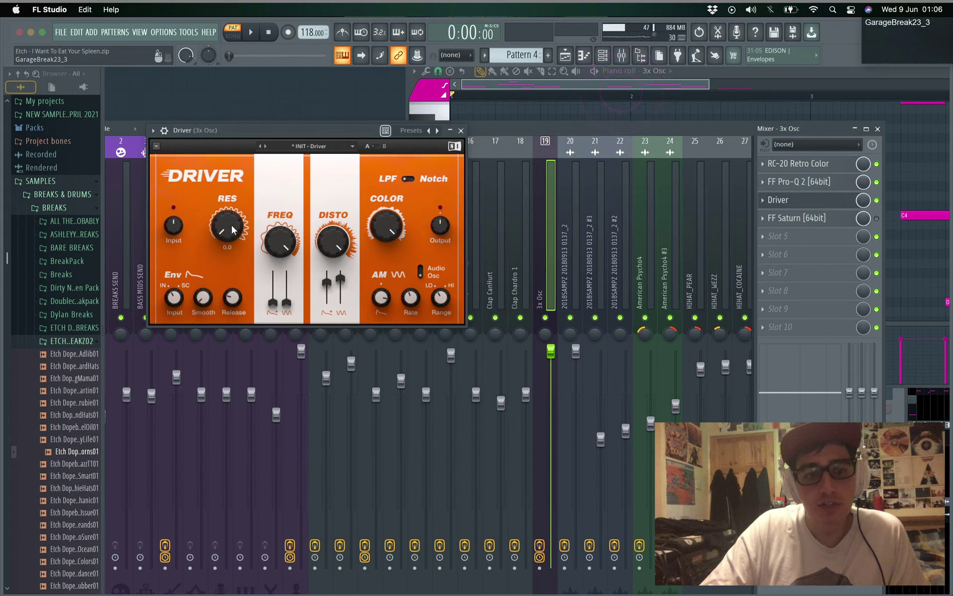
{"action": "key", "text": "space"}
{"action": "left_click_drag", "start_coordinate": [232, 228], "coordinate": [232, 210]}
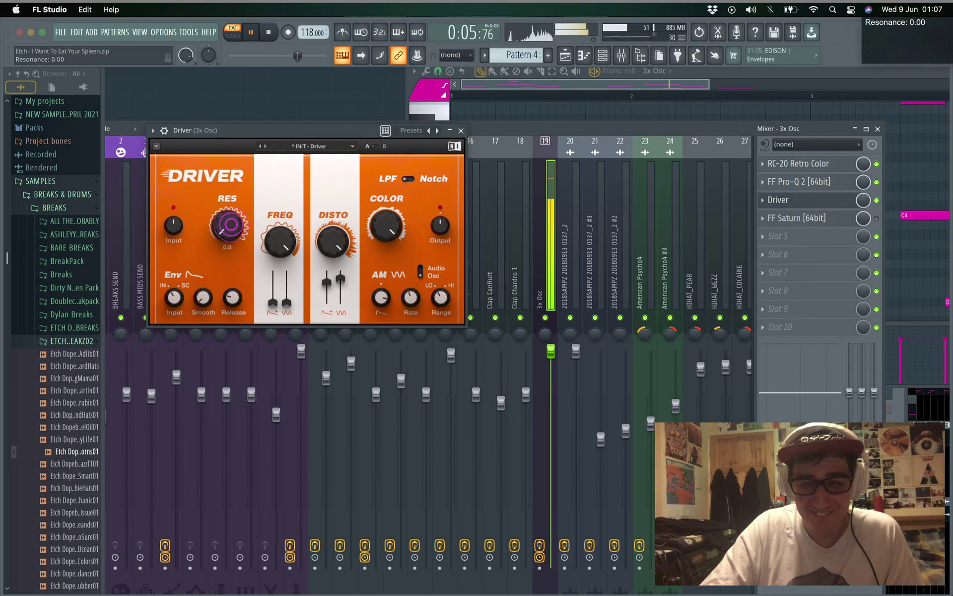
{"action": "left_click_drag", "start_coordinate": [232, 227], "coordinate": [235, 231]}
{"action": "key", "text": "space"}
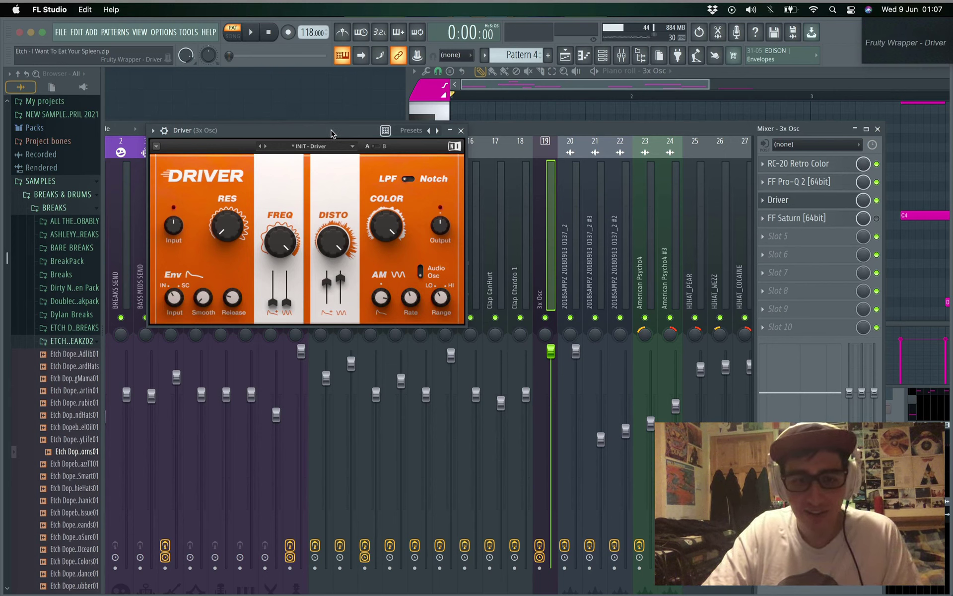
Review Driver's COLOR, DISTO and AM controls
{"action": "mouse_move", "coordinate": [388, 238]}
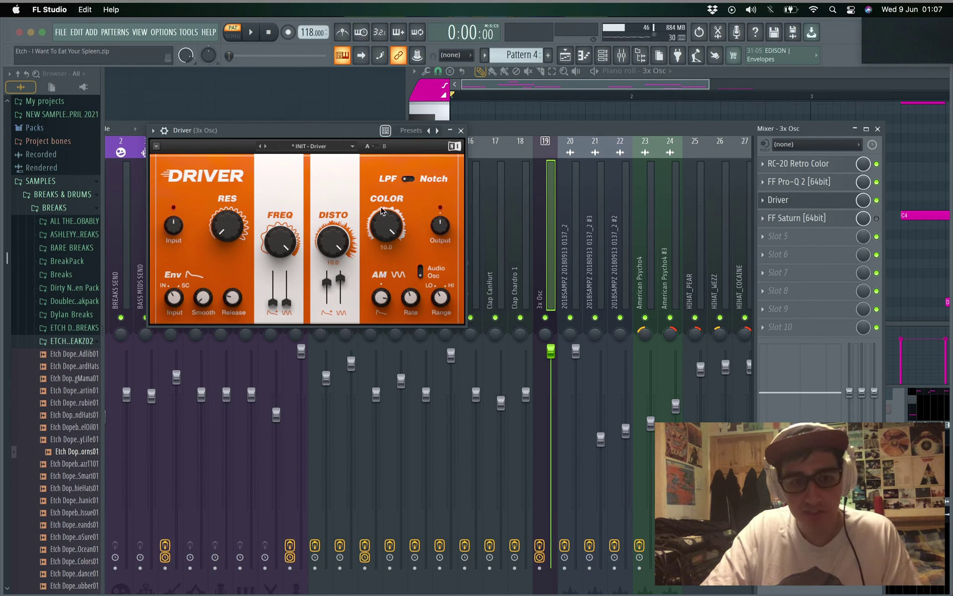
{"action": "mouse_move", "coordinate": [416, 313]}
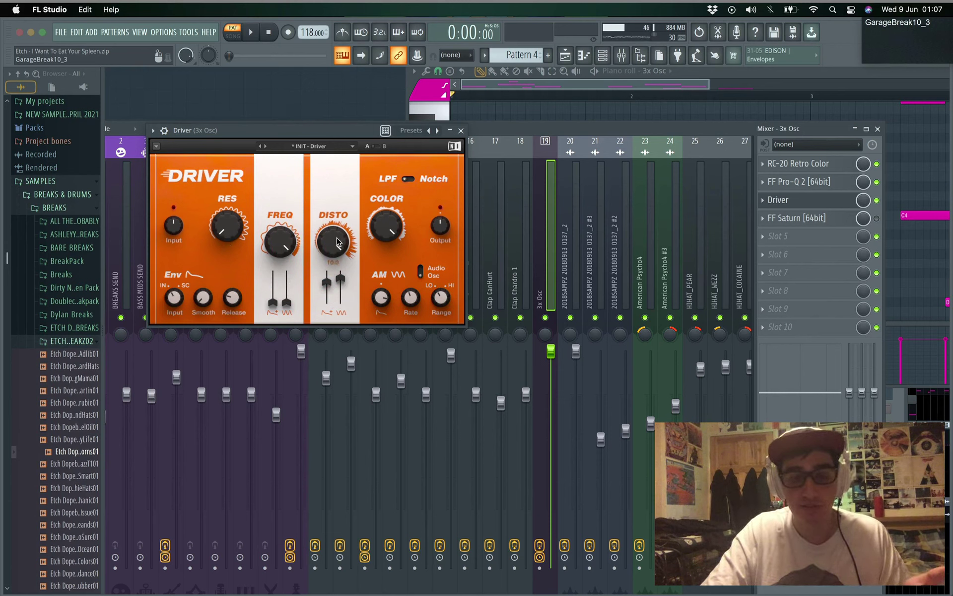
{"action": "mouse_move", "coordinate": [406, 245]}
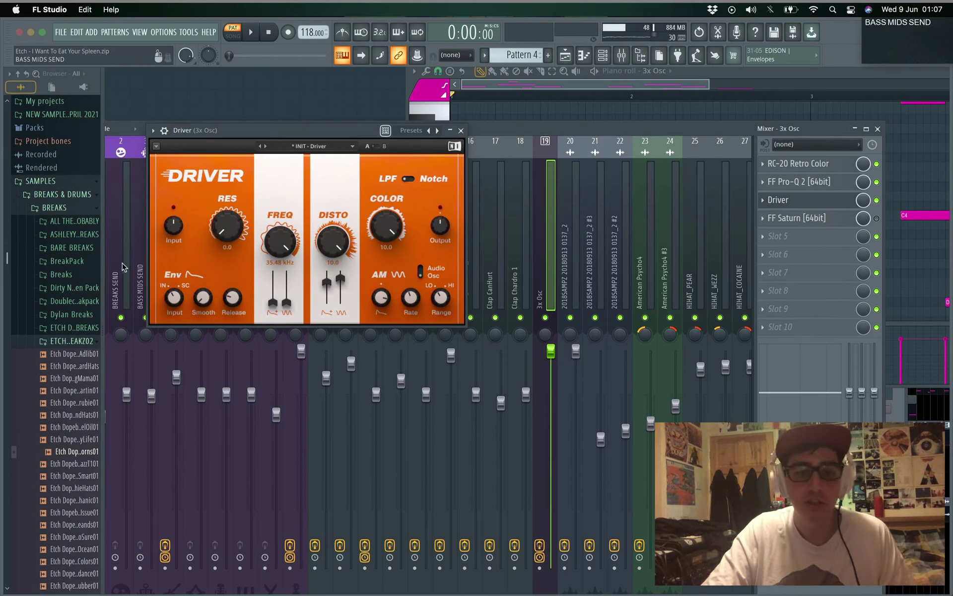
Open and enable FF Saturn on the 3x Osc track, clear of the effect slots, and keep the Warm Tape style
{"action": "left_click", "coordinate": [797, 218]}
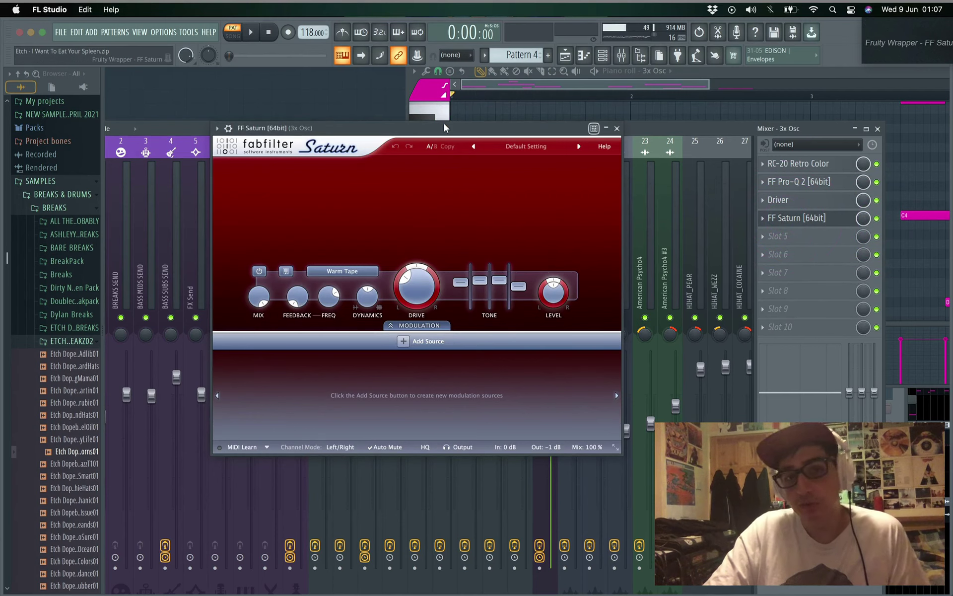
{"action": "left_click_drag", "start_coordinate": [442, 124], "coordinate": [385, 80]}
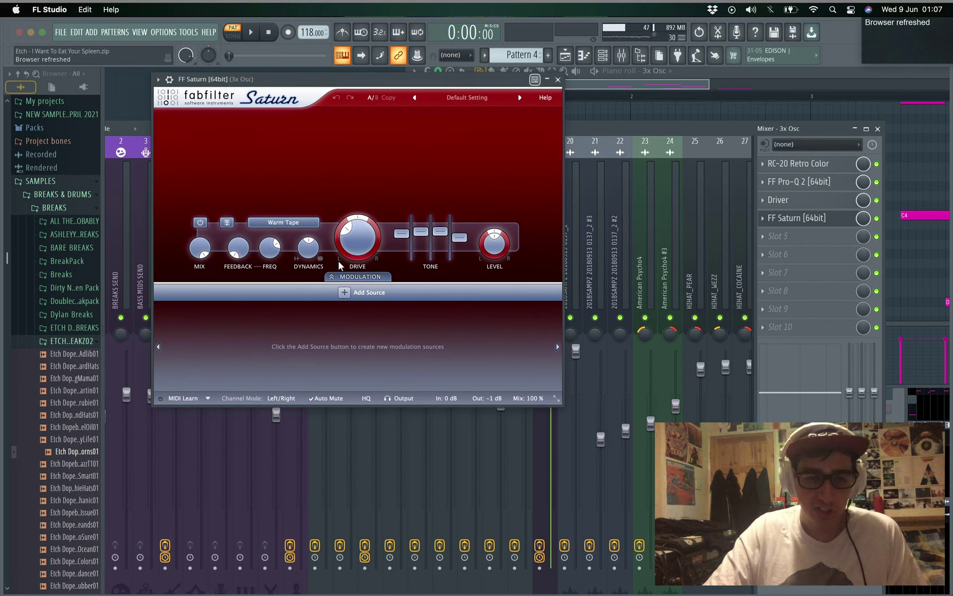
{"action": "left_click", "coordinate": [273, 222]}
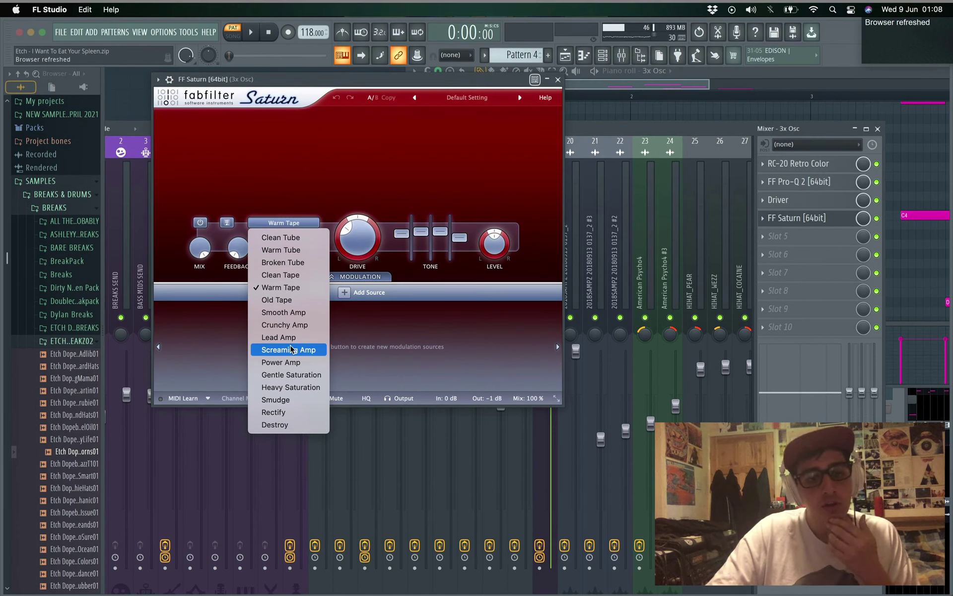
{"action": "left_click", "coordinate": [281, 289]}
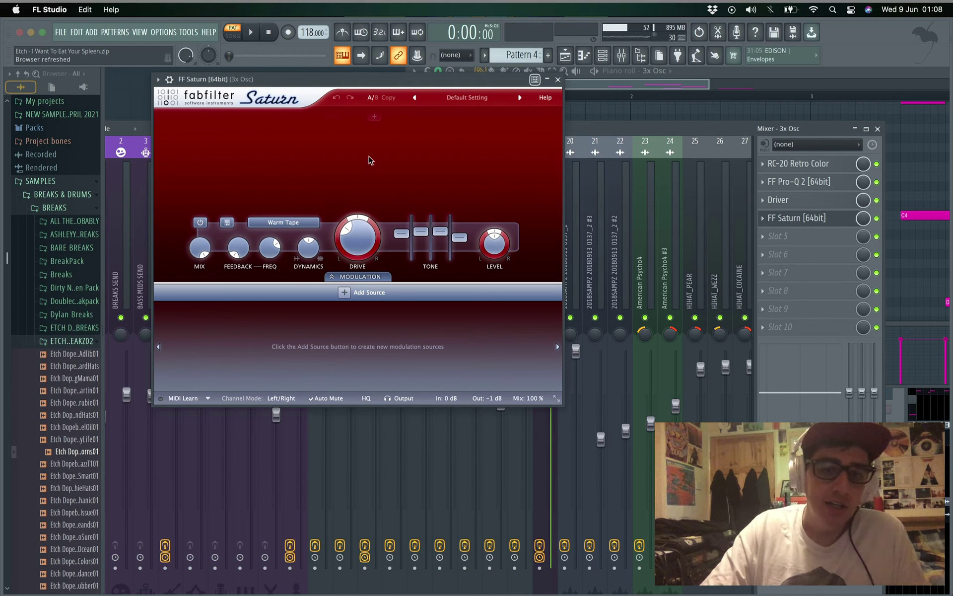
Raise Saturn's Band 1 Drive slightly to about 34.7%
{"action": "mouse_move", "coordinate": [355, 225]}
{"action": "left_click_drag", "start_coordinate": [355, 224], "coordinate": [355, 228]}
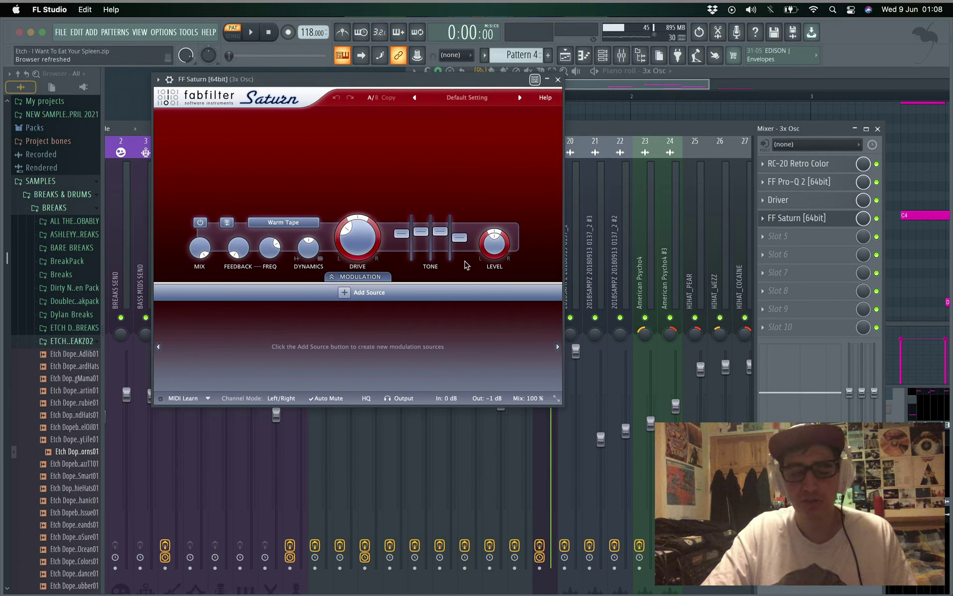
{"action": "mouse_move", "coordinate": [366, 226]}
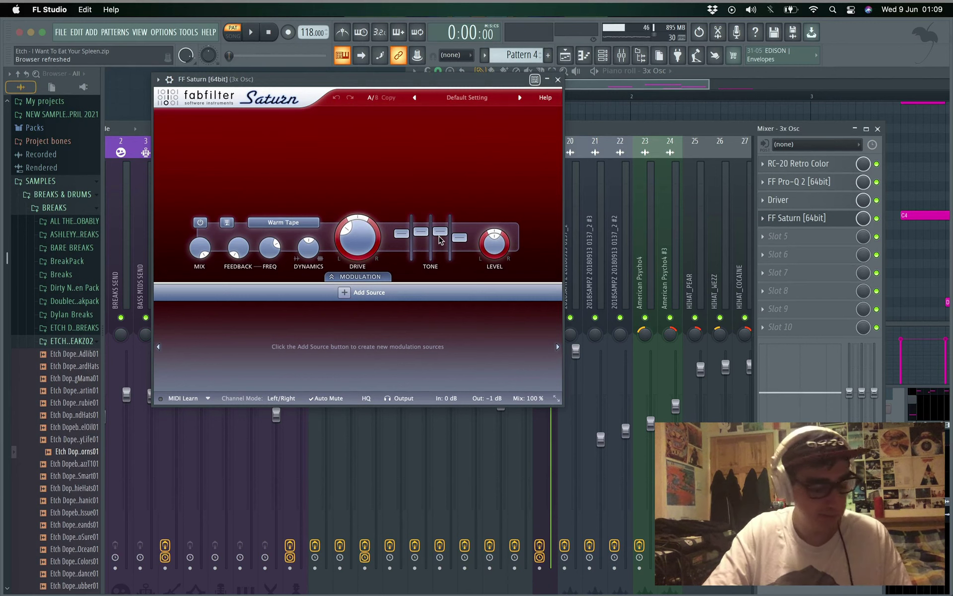
{"action": "mouse_move", "coordinate": [356, 248]}
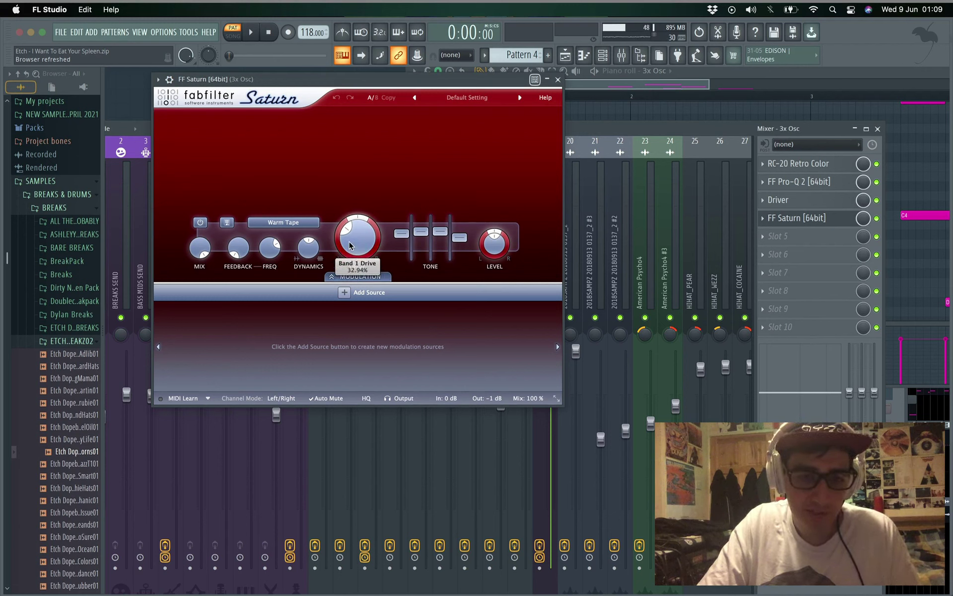
{"action": "left_click_drag", "start_coordinate": [350, 244], "coordinate": [350, 238]}
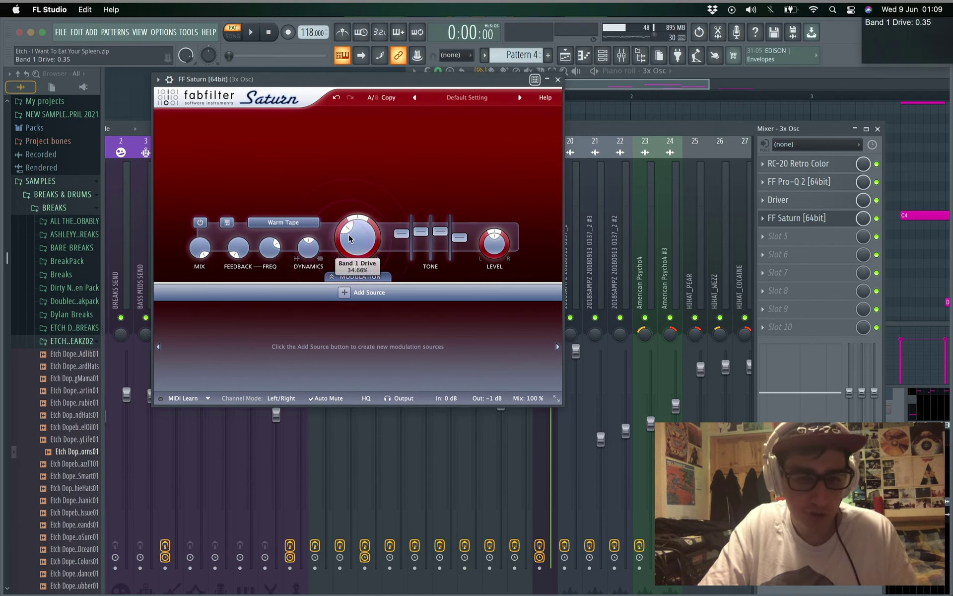
{"action": "mouse_move", "coordinate": [434, 232]}
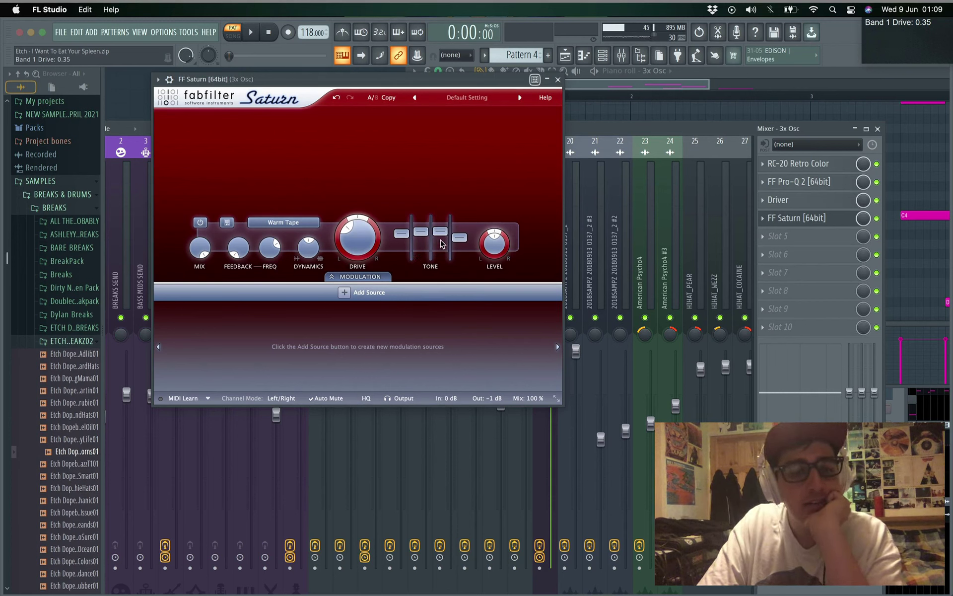
Compare the playing bass with FF Saturn bypassed and active, leaving the effect enabled when playback stops
{"action": "left_click", "coordinate": [877, 219]}
{"action": "key", "text": "space"}
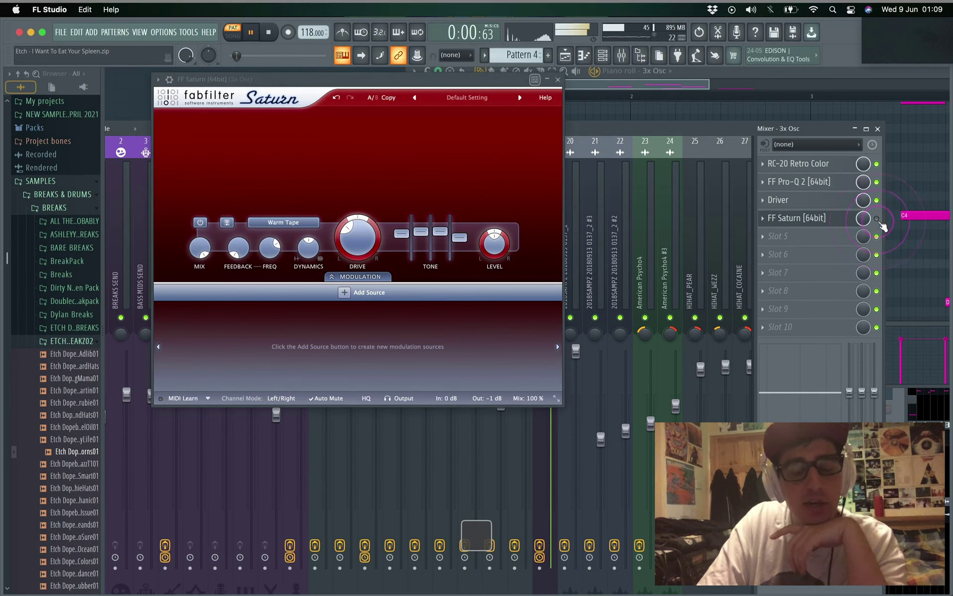
{"action": "left_click", "coordinate": [878, 219]}
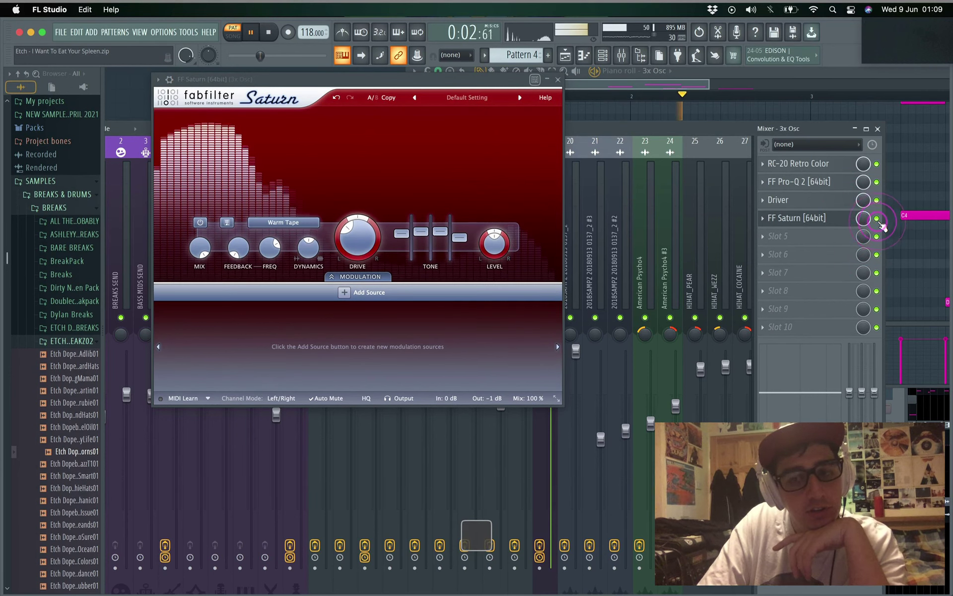
{"action": "left_click", "coordinate": [878, 219]}
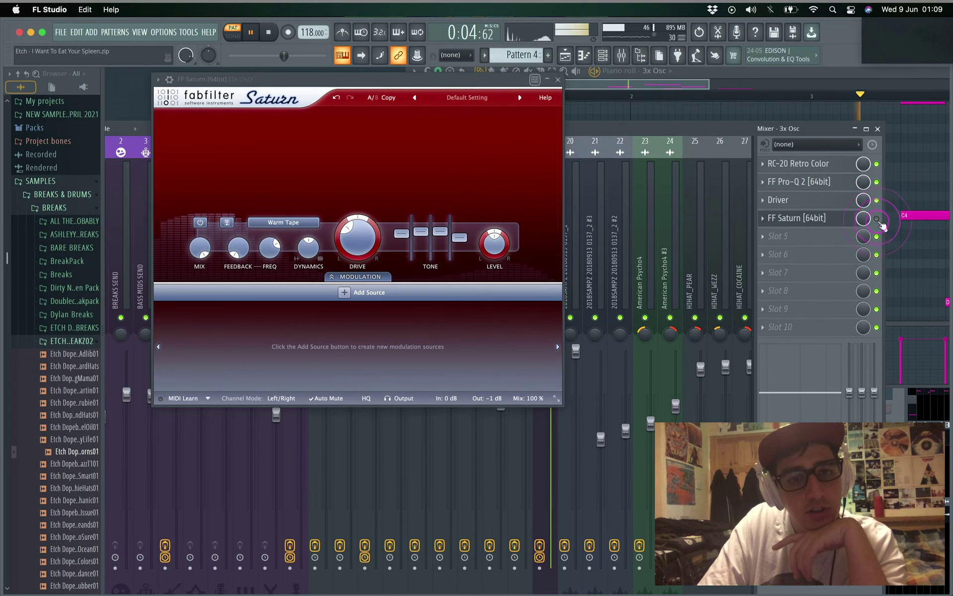
{"action": "left_click", "coordinate": [878, 219]}
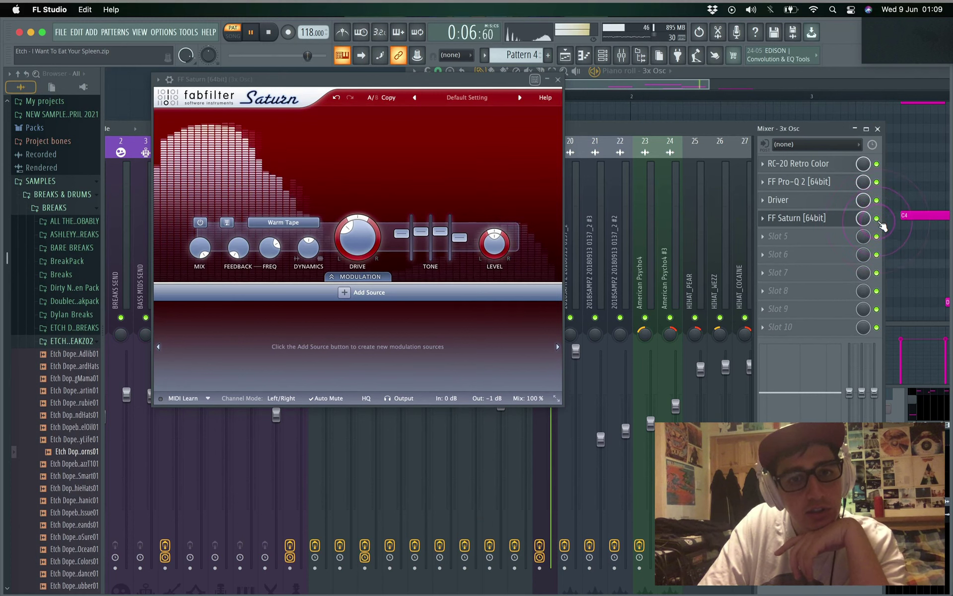
{"action": "left_click", "coordinate": [878, 219]}
{"action": "left_click", "coordinate": [878, 219]}
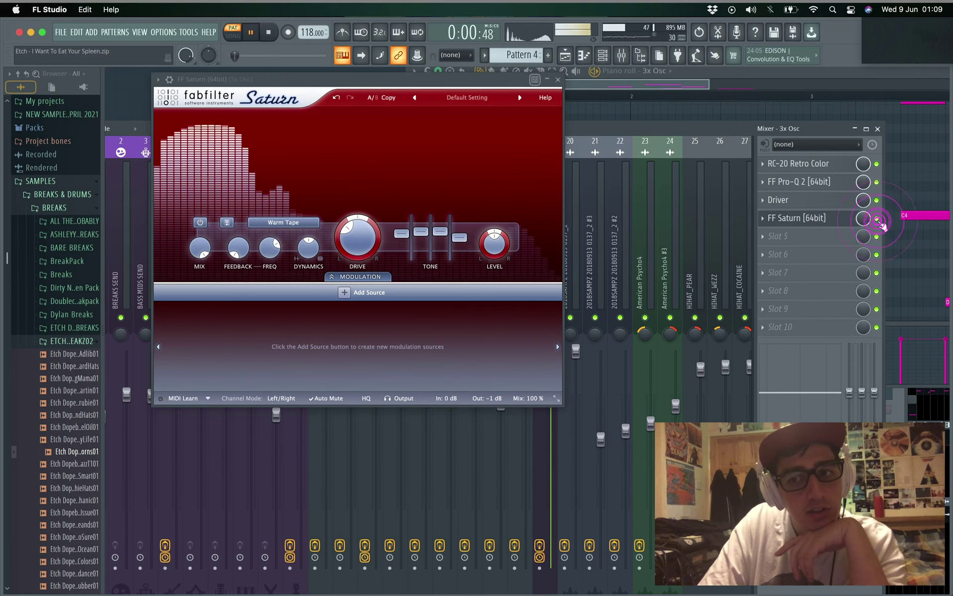
{"action": "key", "text": "space"}
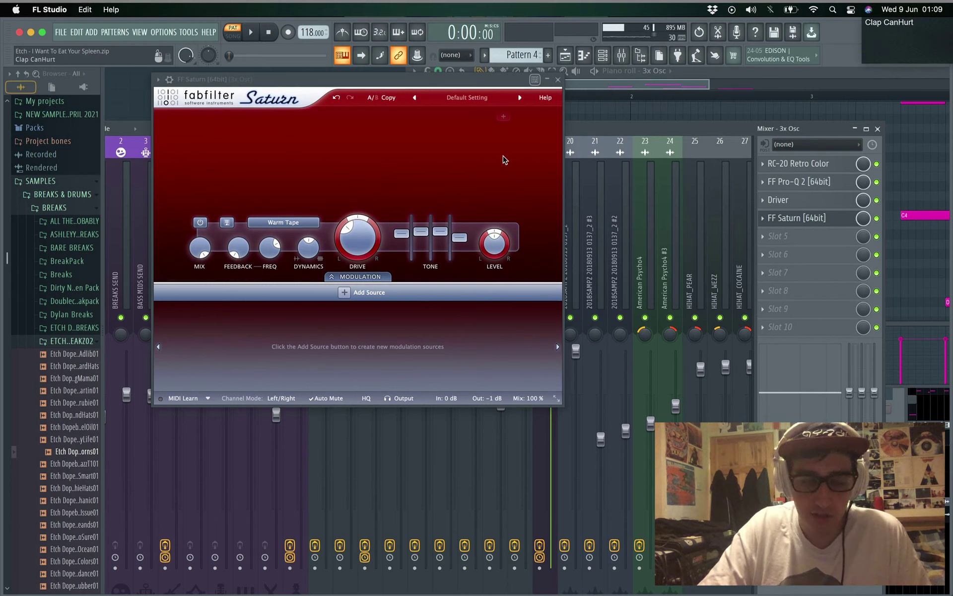
Close the FF Saturn window and the 3x Osc piano roll
{"action": "left_click", "coordinate": [559, 80]}
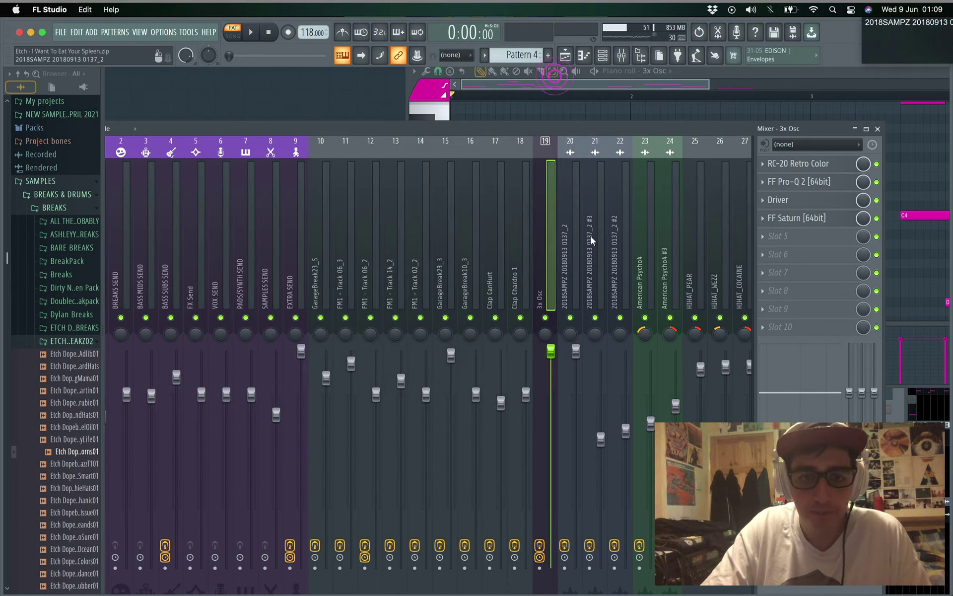
{"action": "left_click", "coordinate": [767, 72]}
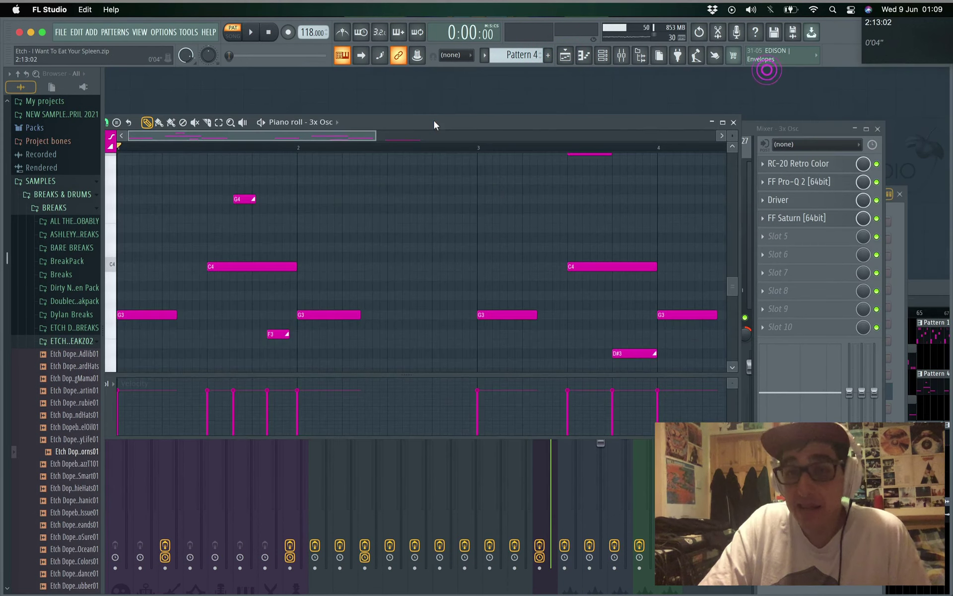
{"action": "left_click", "coordinate": [738, 126]}
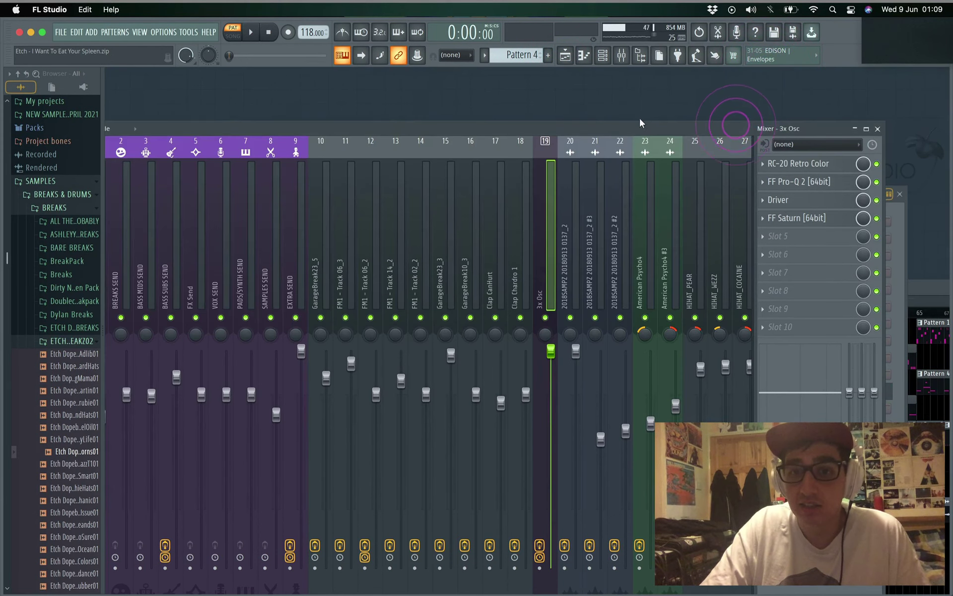
{"action": "left_click_drag", "start_coordinate": [635, 126], "coordinate": [636, 67]}
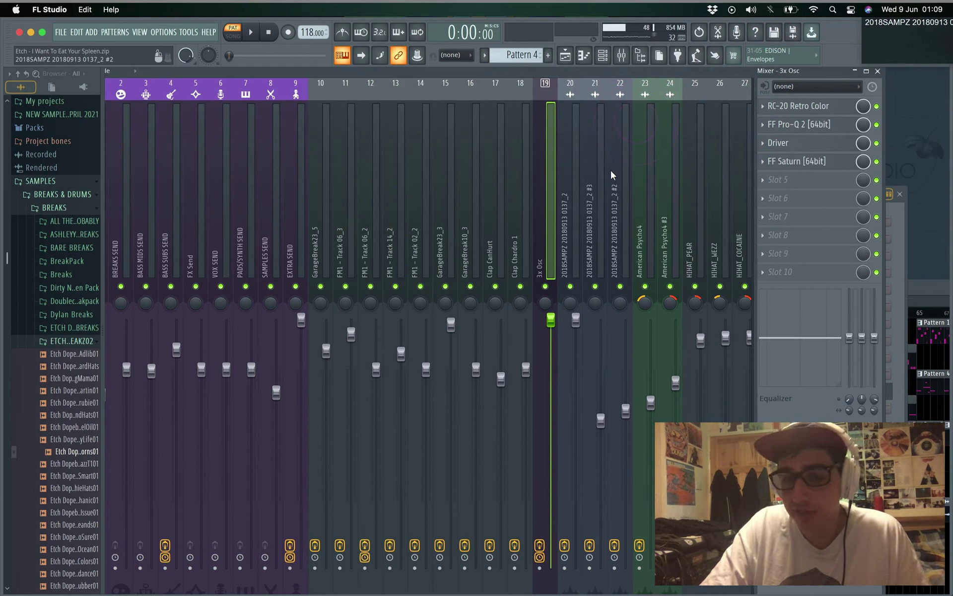
{"action": "left_click", "coordinate": [575, 253]}
{"action": "left_click", "coordinate": [589, 252]}
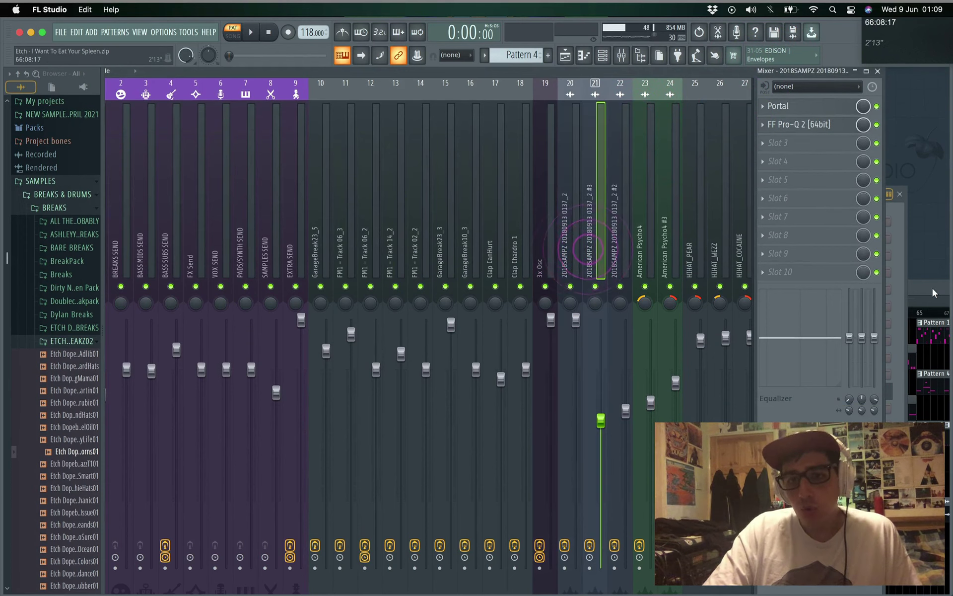
Bring the playlist forward, clear its time selection and play the opening section of the arrangement in Song mode
{"action": "left_click_drag", "start_coordinate": [931, 289], "coordinate": [759, 122]}
{"action": "double_click", "coordinate": [759, 121]}
{"action": "left_click", "coordinate": [233, 32]}
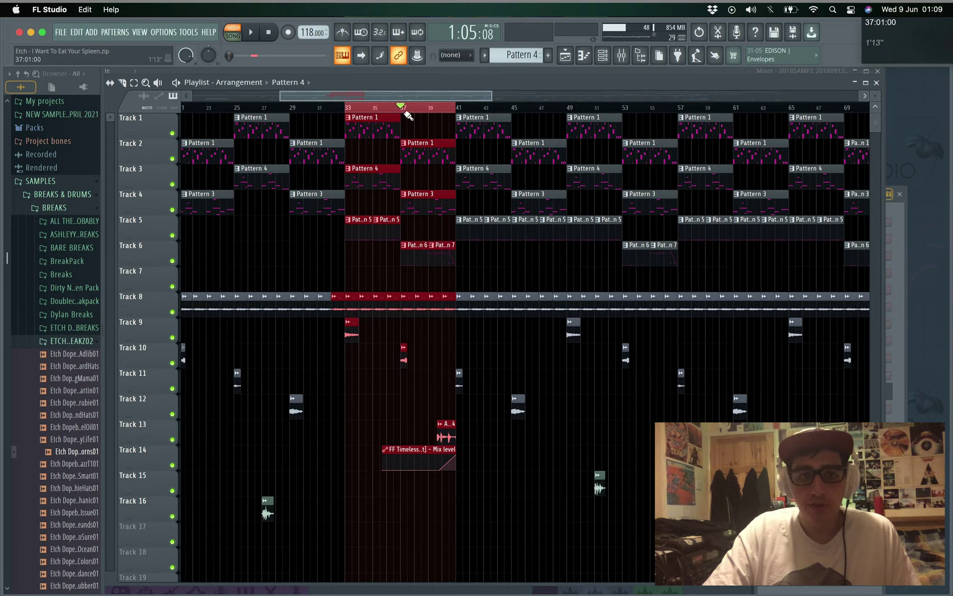
{"action": "left_click", "coordinate": [405, 111]}
{"action": "left_click_drag", "start_coordinate": [405, 96], "coordinate": [318, 97]}
{"action": "left_click", "coordinate": [315, 107]}
{"action": "key", "text": "space"}
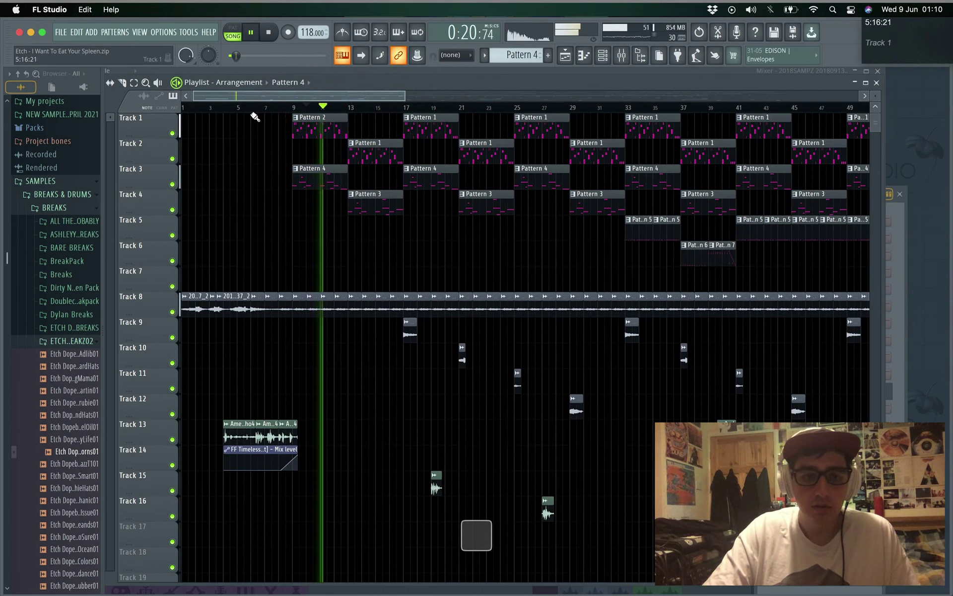
Solo playlist Track 8 and play it from the beginning of the arrangement
{"action": "right_click", "coordinate": [178, 312]}
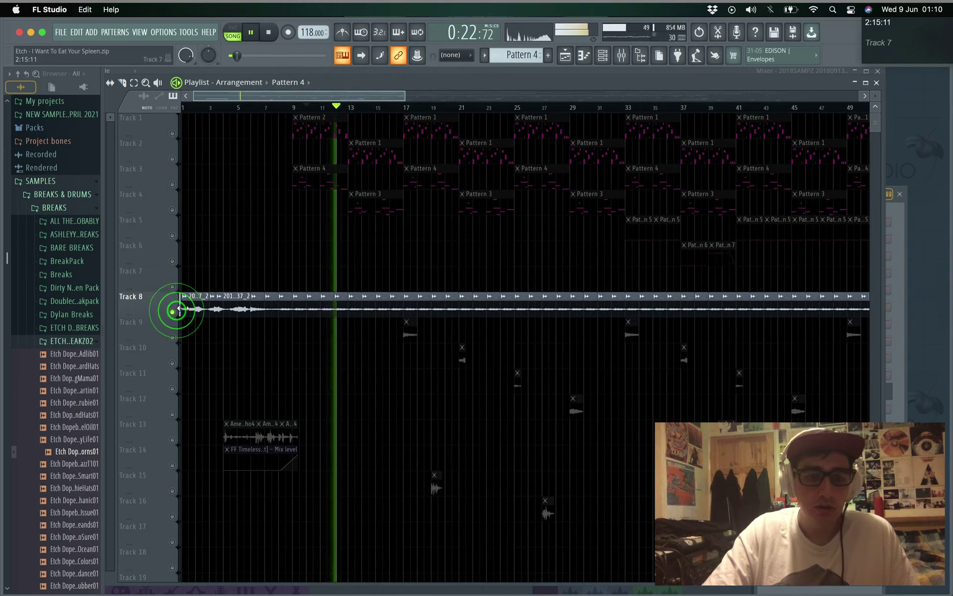
{"action": "key", "text": "space"}
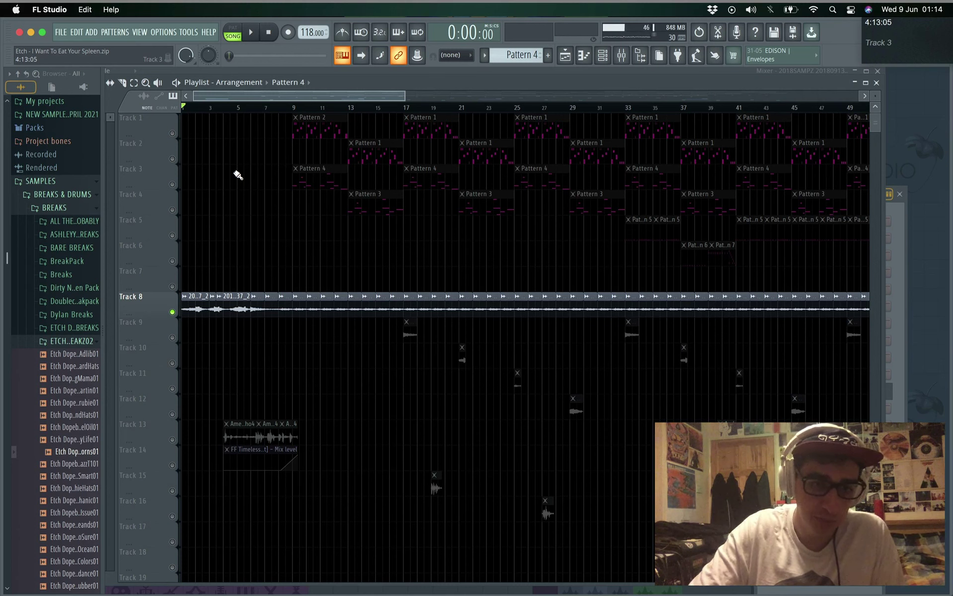
{"action": "key", "text": "space"}
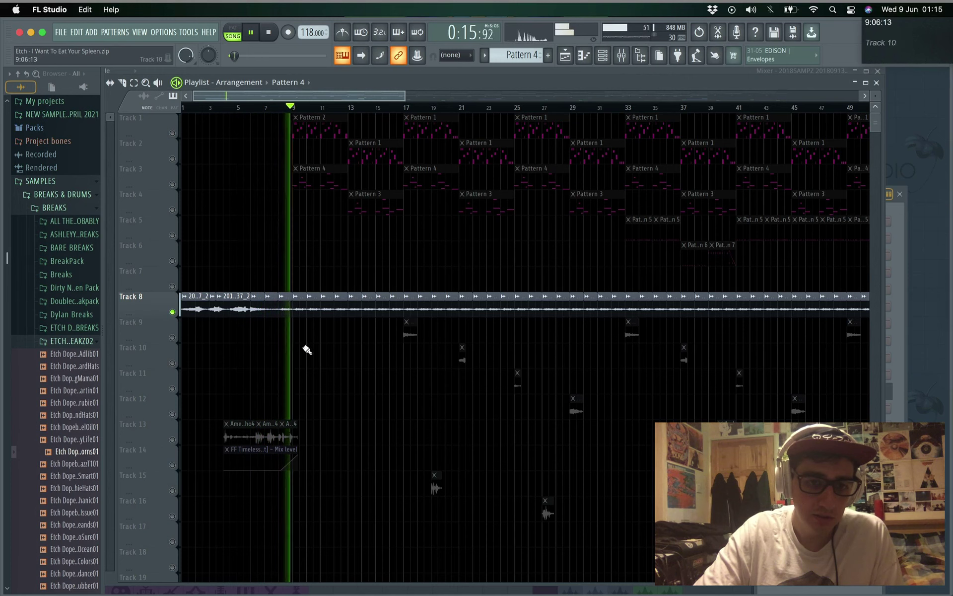
{"action": "left_click_drag", "start_coordinate": [405, 95], "coordinate": [276, 95]}
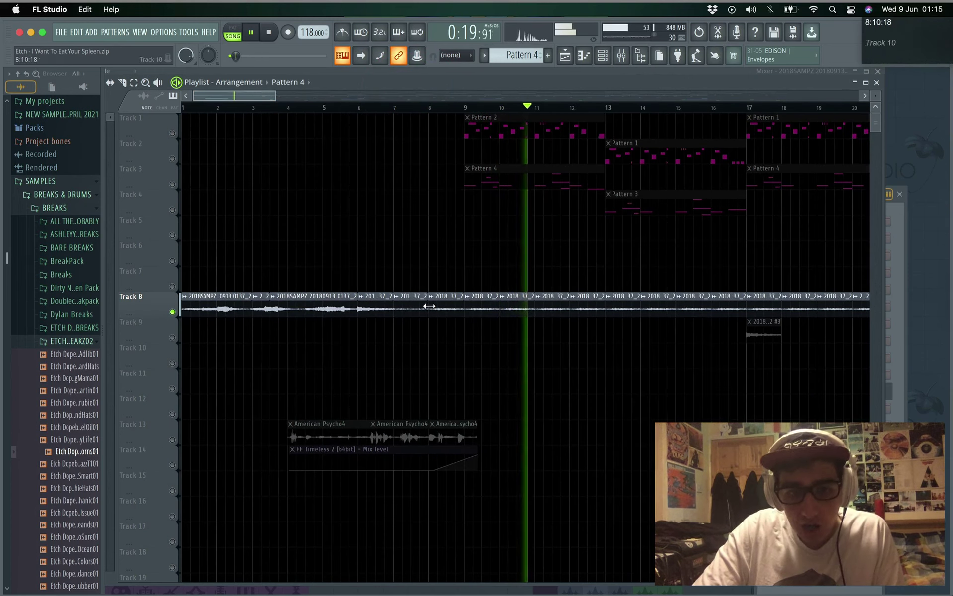
{"action": "left_click_drag", "start_coordinate": [276, 95], "coordinate": [339, 95]}
{"action": "left_click_drag", "start_coordinate": [225, 95], "coordinate": [232, 97]}
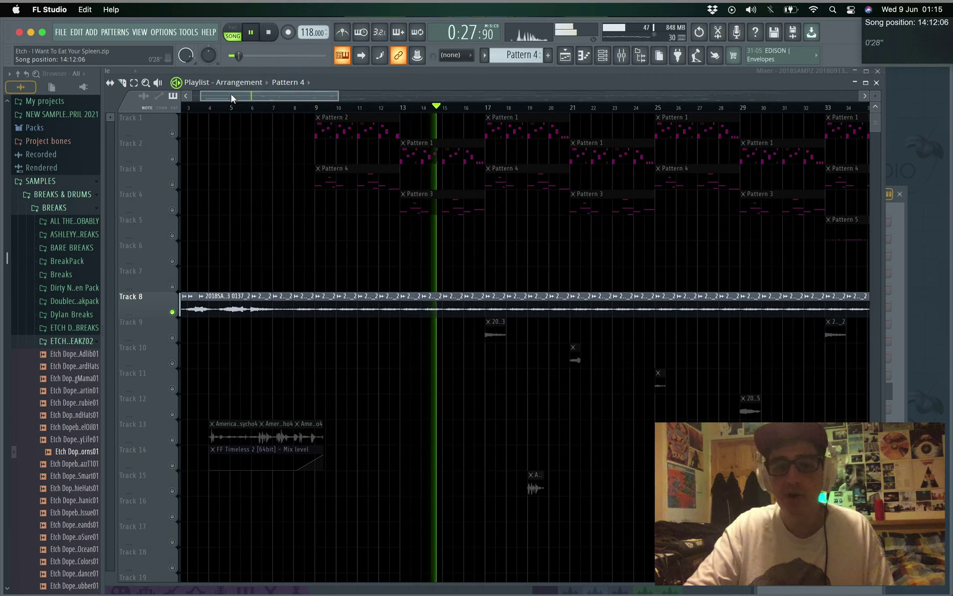
Unmute playlist Tracks 9, 10, 11 and 12 so they play alongside Track 8
{"action": "left_click", "coordinate": [174, 336]}
{"action": "left_click", "coordinate": [174, 365]}
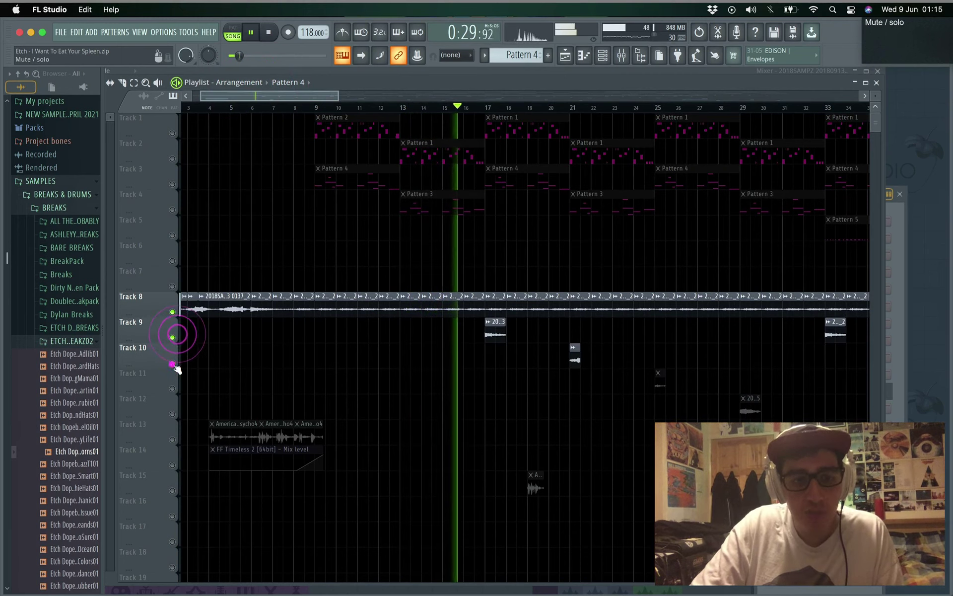
{"action": "left_click", "coordinate": [172, 388]}
{"action": "left_click", "coordinate": [172, 414]}
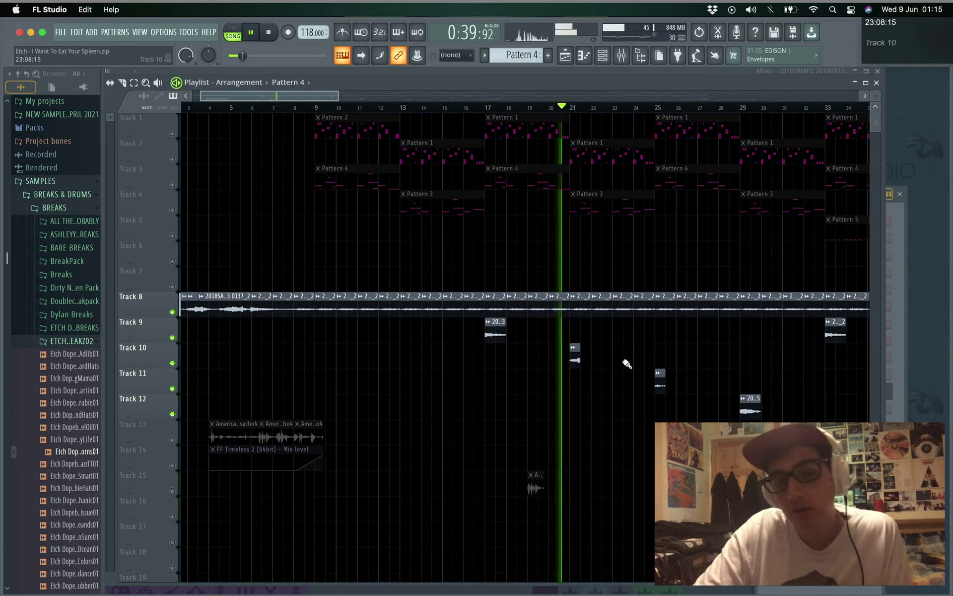
{"action": "key", "text": "F6"}
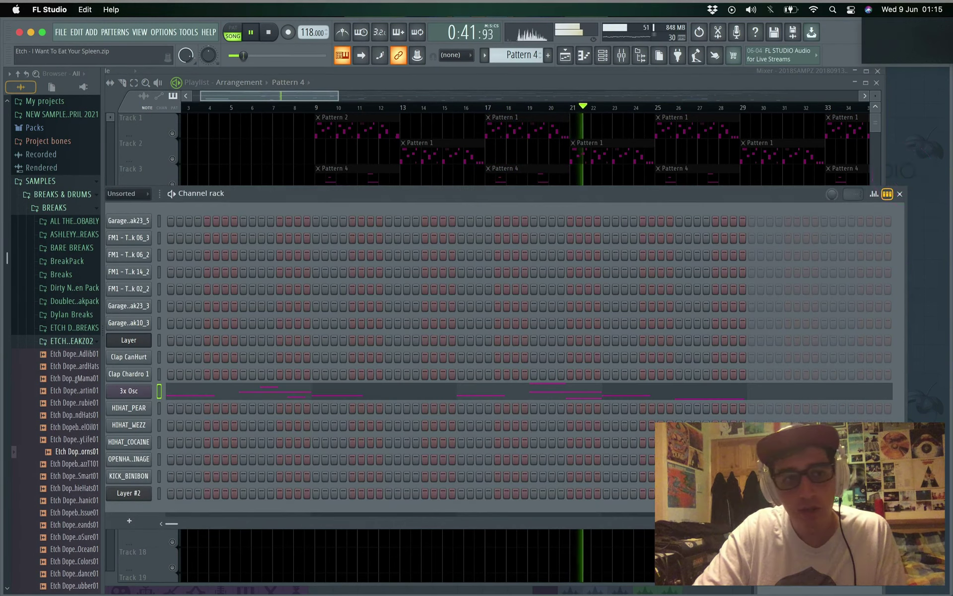
{"action": "left_click", "coordinate": [139, 32]}
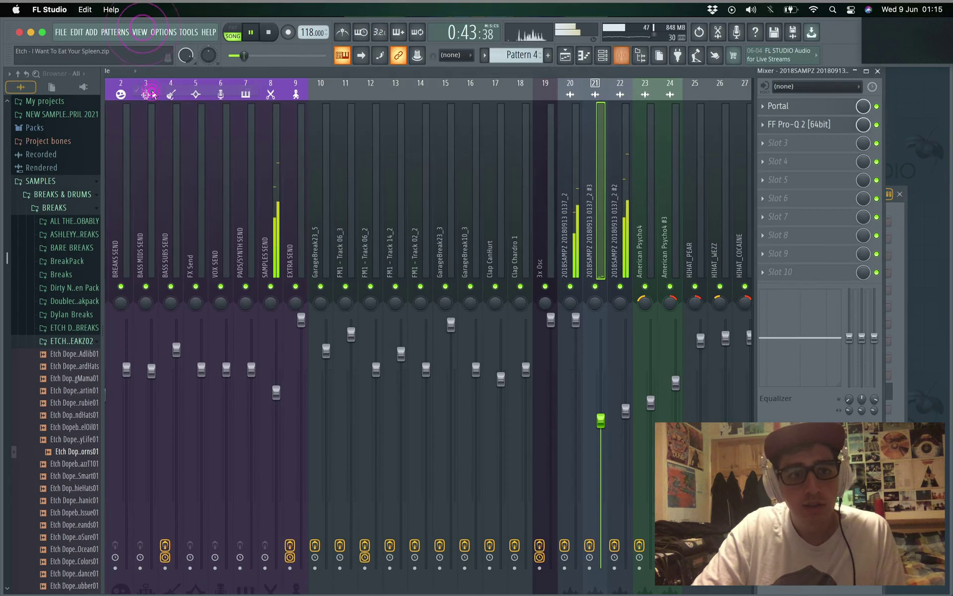
{"action": "left_click", "coordinate": [147, 94]}
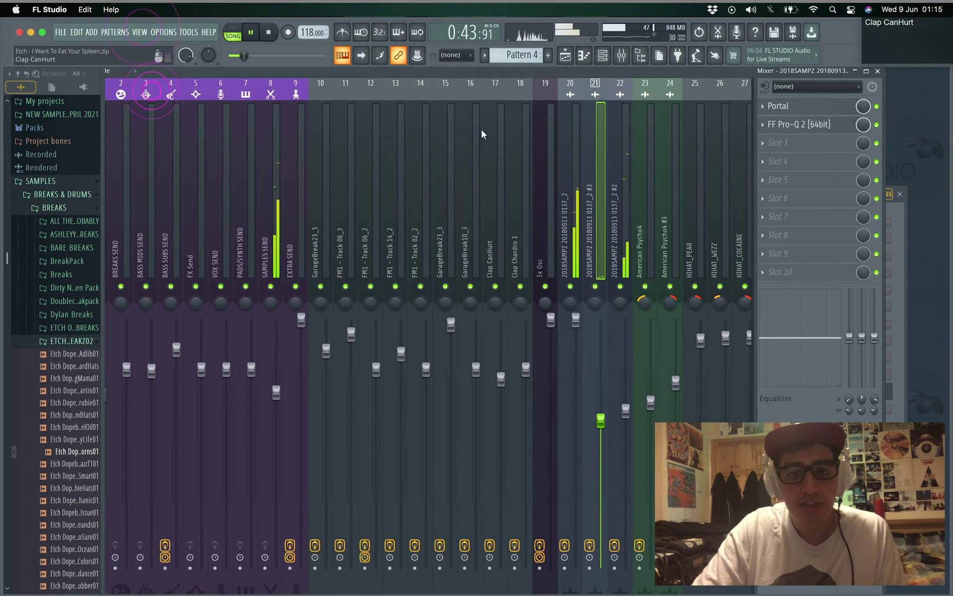
{"action": "left_click", "coordinate": [571, 213]}
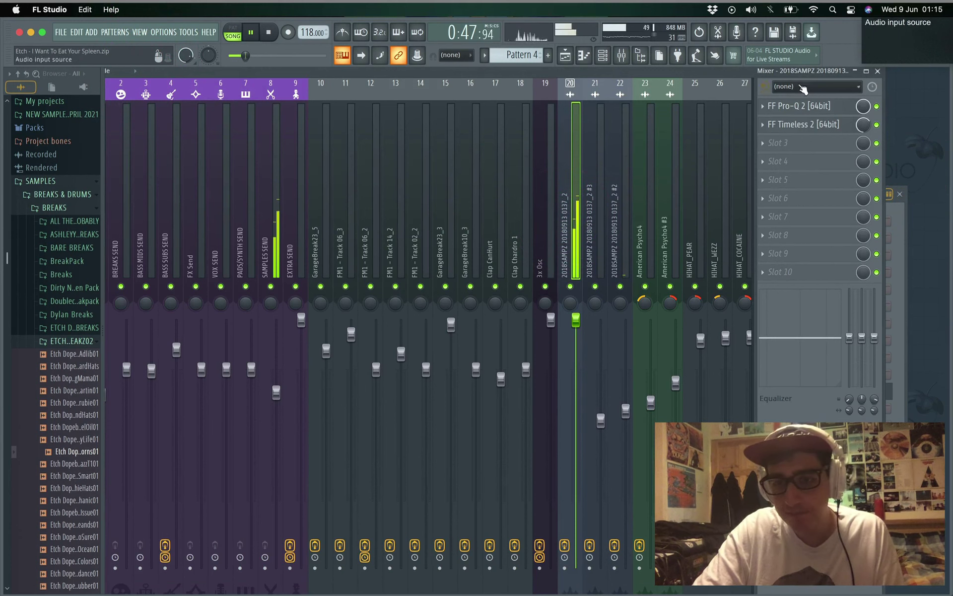
{"action": "left_click", "coordinate": [809, 125]}
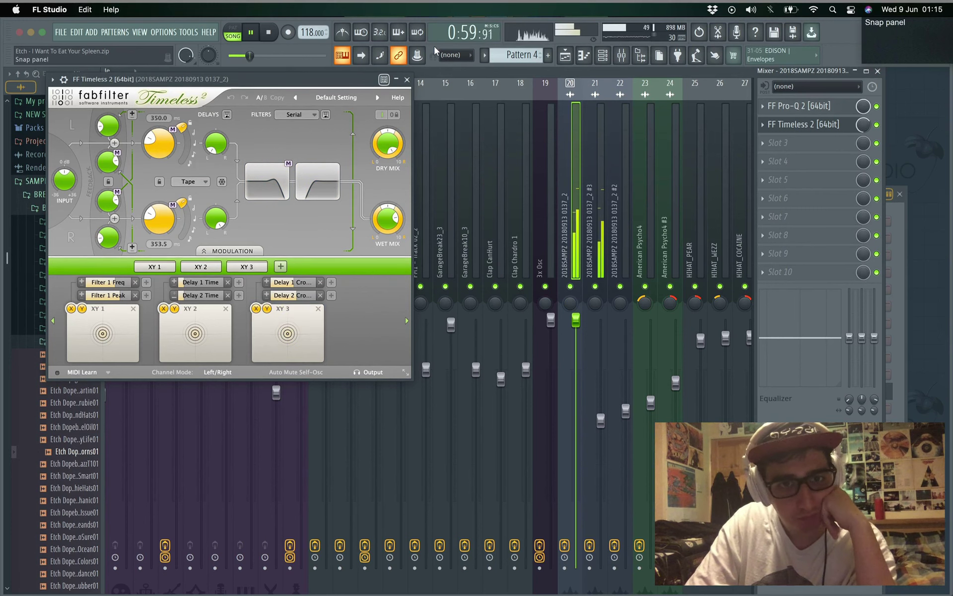
{"action": "left_click", "coordinate": [407, 79]}
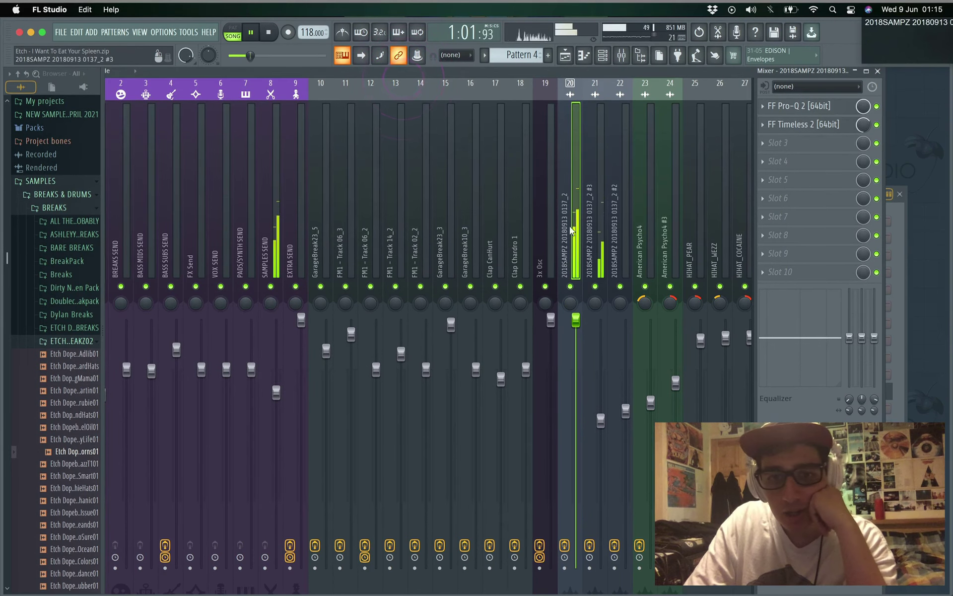
{"action": "left_click", "coordinate": [601, 239]}
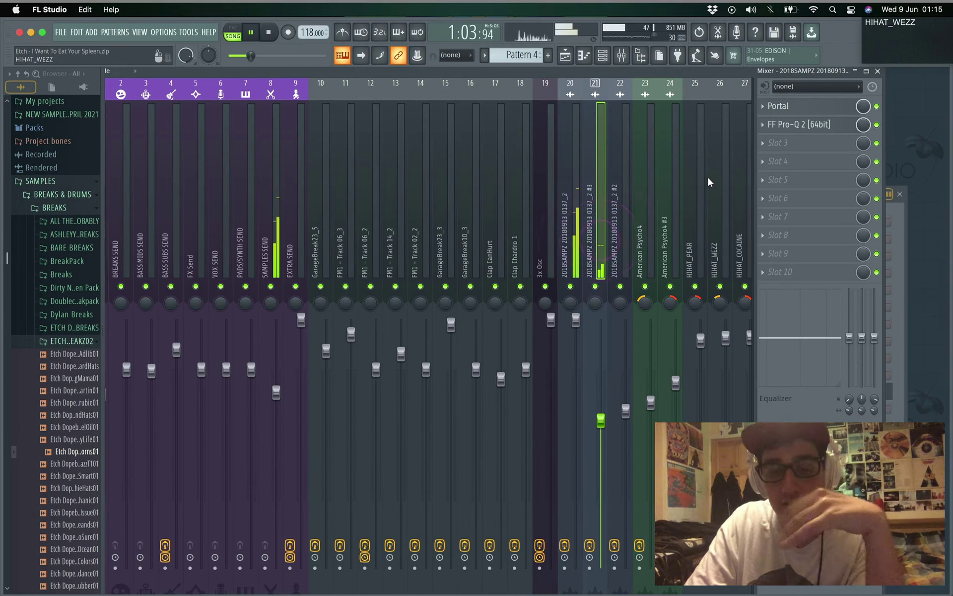
{"action": "key", "text": "space"}
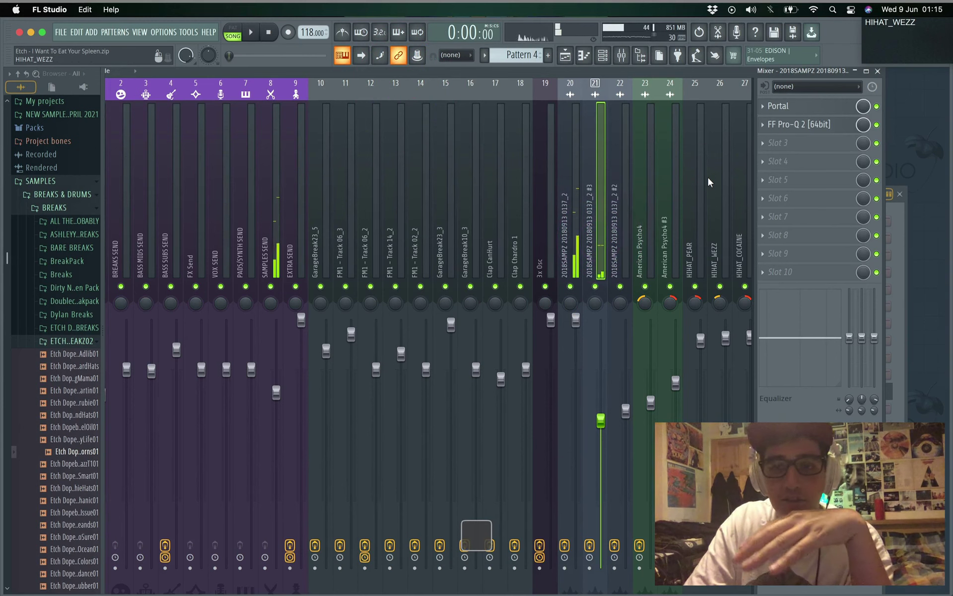
{"action": "left_click", "coordinate": [788, 105]}
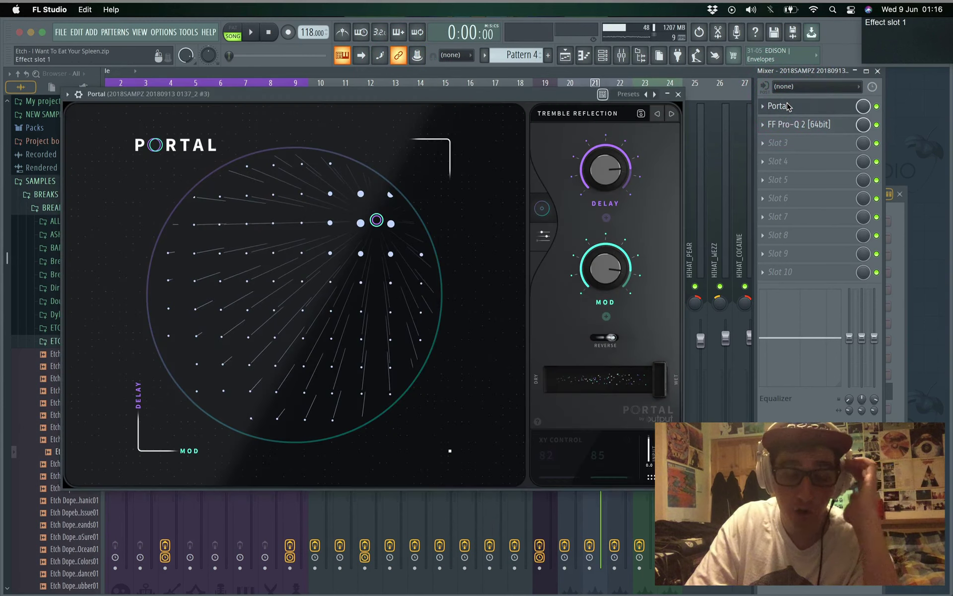
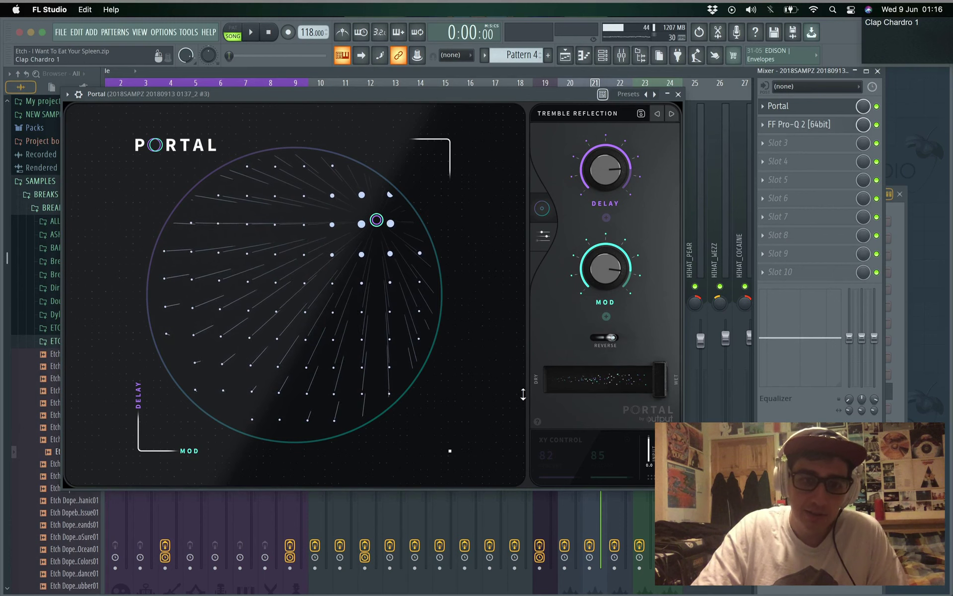
{"action": "left_click", "coordinate": [544, 237]}
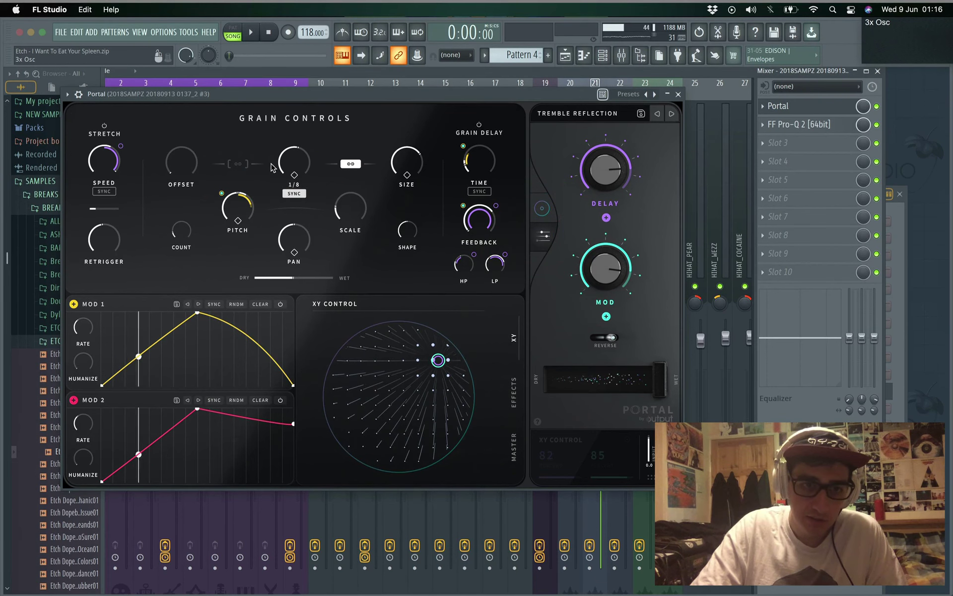
{"action": "mouse_move", "coordinate": [124, 172]}
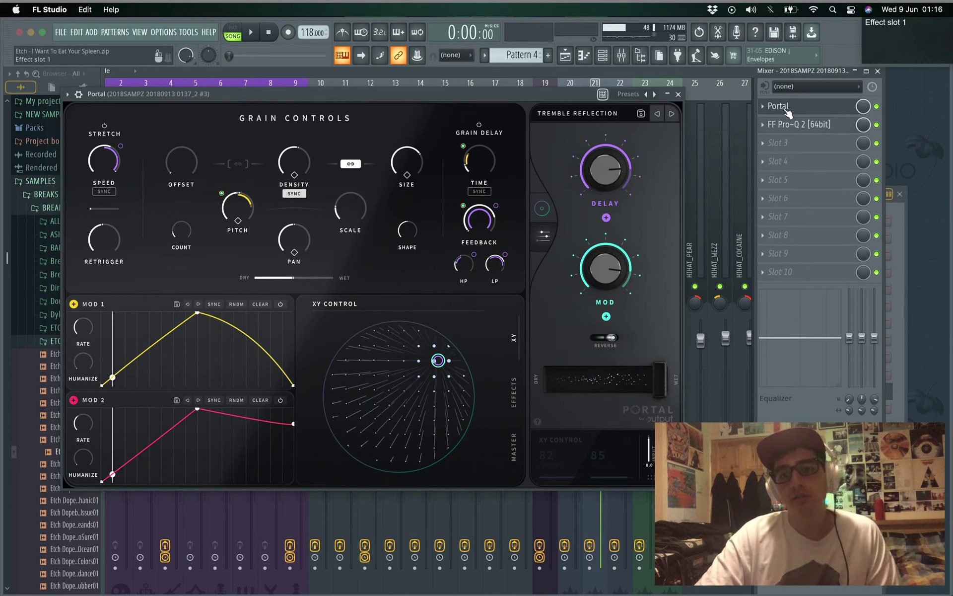
{"action": "left_click", "coordinate": [542, 208]}
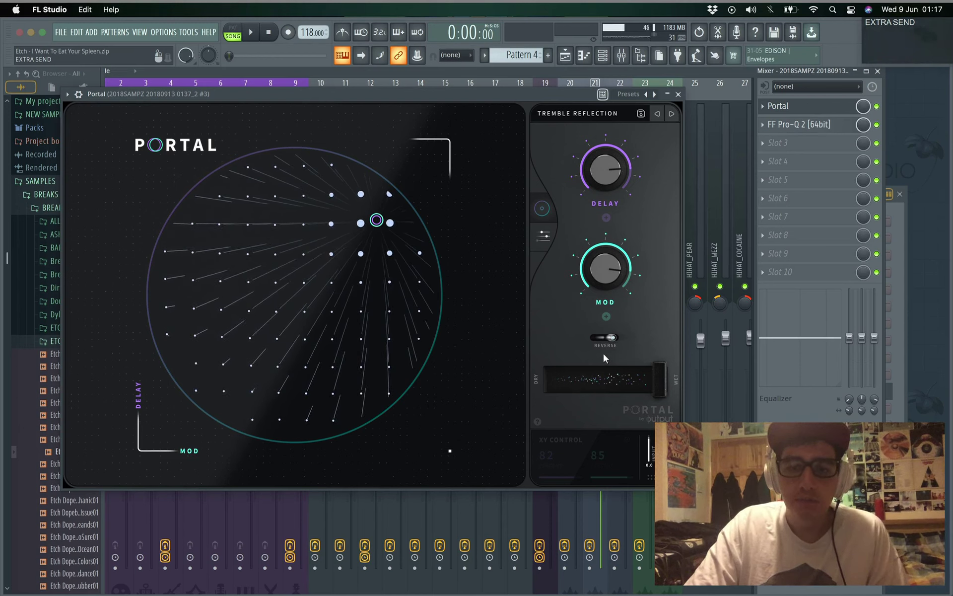
Play the song from about bar 23 and move the Portal window down to uncover the playlist
{"action": "key", "text": "space"}
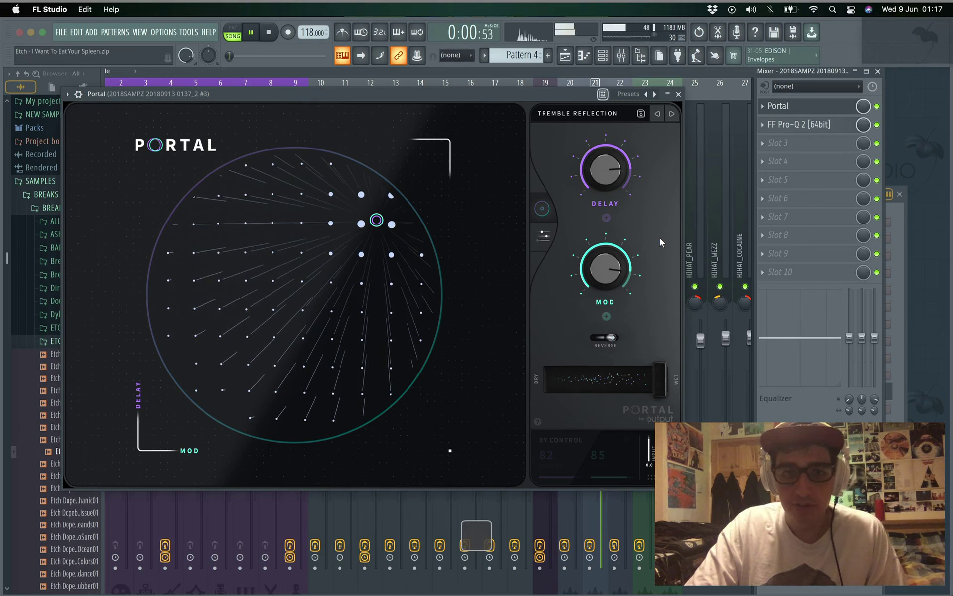
{"action": "key", "text": "F6"}
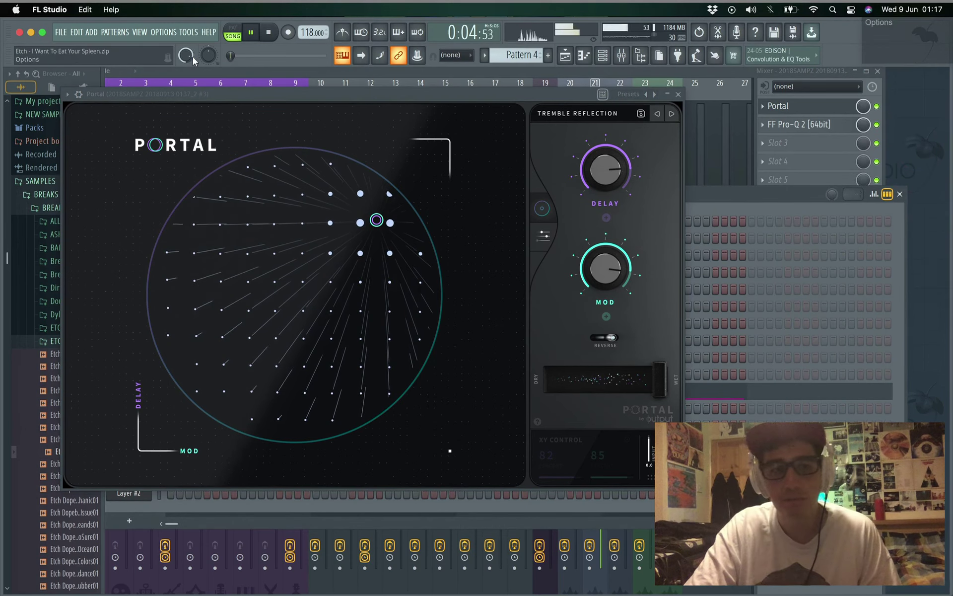
{"action": "left_click_drag", "start_coordinate": [244, 57], "coordinate": [245, 56]}
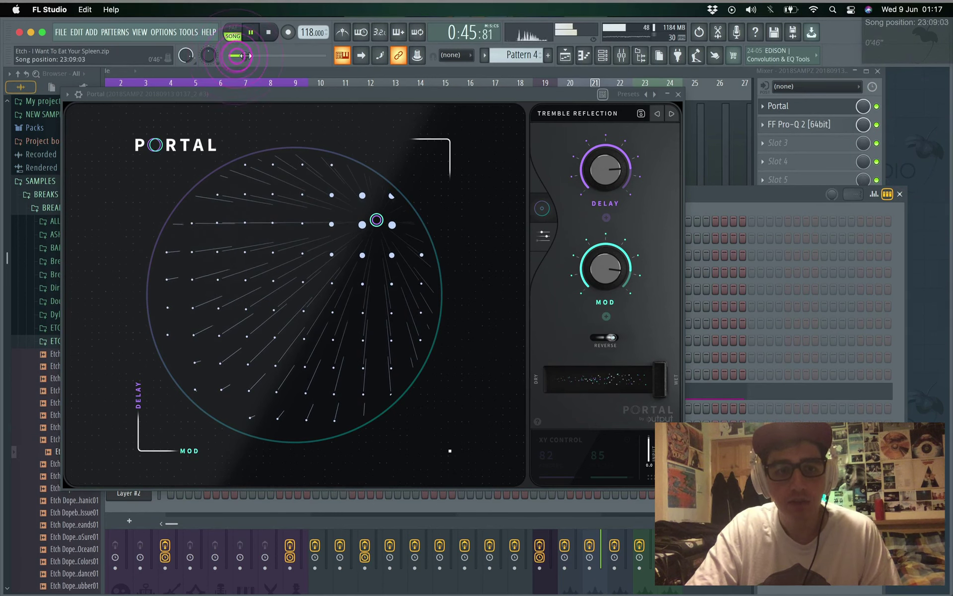
{"action": "left_click", "coordinate": [426, 73]}
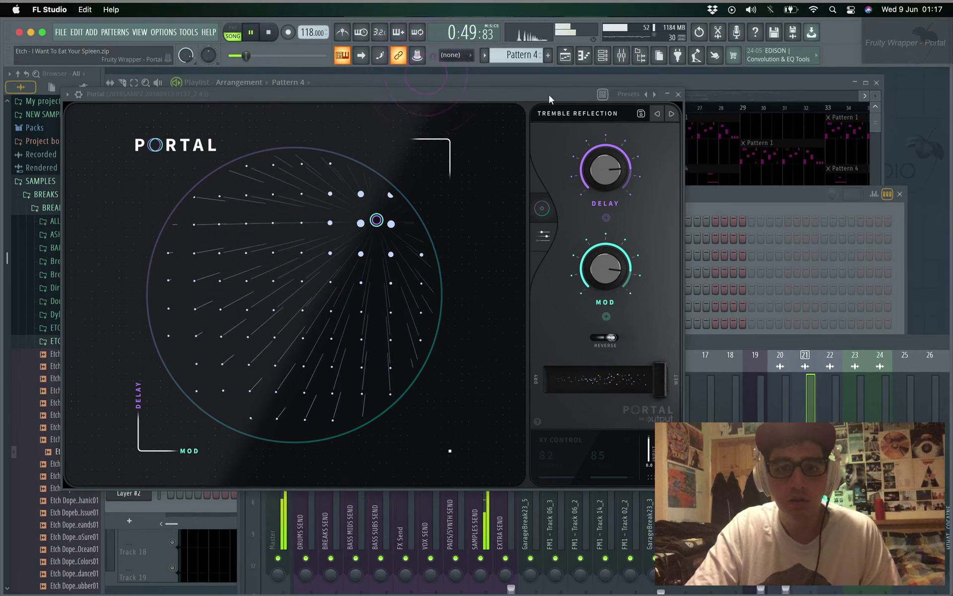
{"action": "left_click_drag", "start_coordinate": [545, 94], "coordinate": [628, 189]}
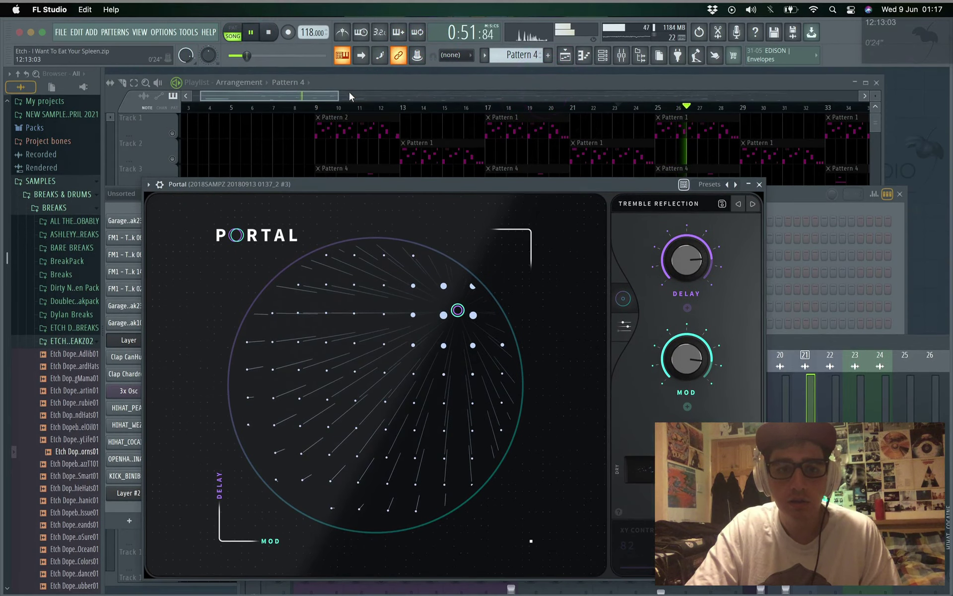
Play the Track 9 sample at about bar 33 to hear it through Portal, examining the neighbouring sample clips
{"action": "left_click_drag", "start_coordinate": [324, 93], "coordinate": [355, 95]}
{"action": "scroll", "coordinate": [478, 116], "scroll_direction": "down", "scroll_amount": 3}
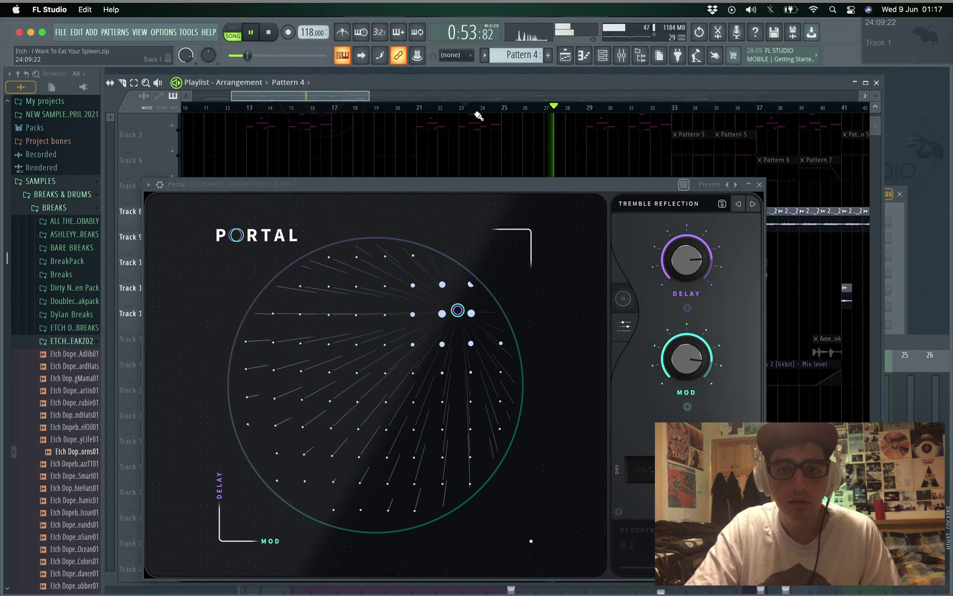
{"action": "scroll", "coordinate": [478, 116], "scroll_direction": "down", "scroll_amount": 1}
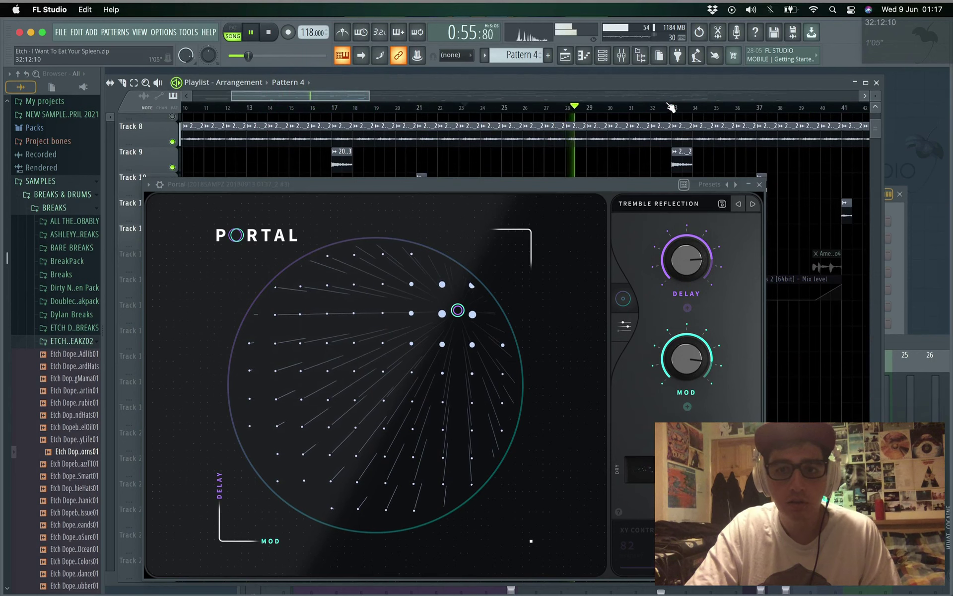
{"action": "left_click", "coordinate": [667, 107]}
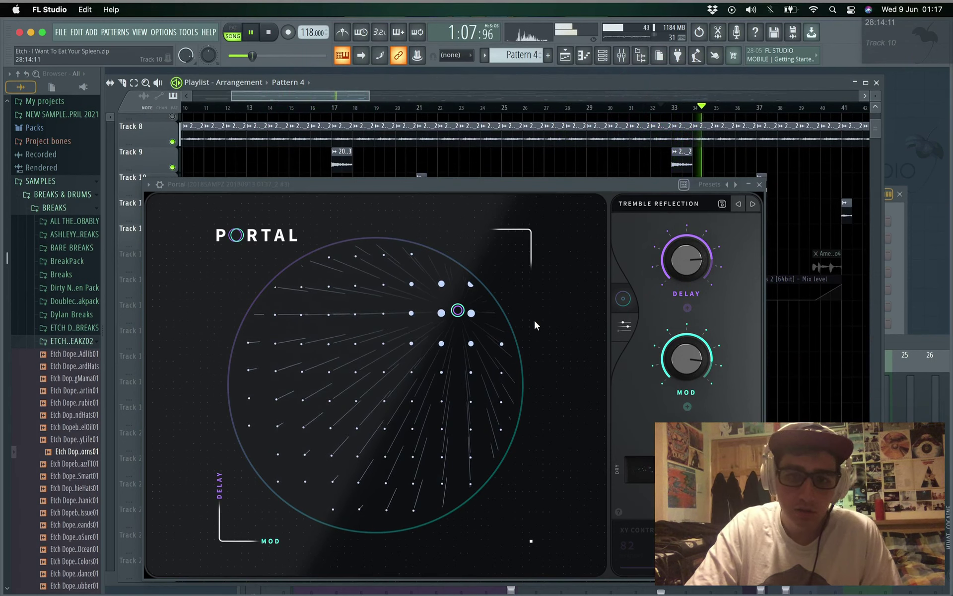
{"action": "scroll", "coordinate": [422, 159], "scroll_direction": "down", "scroll_amount": 6}
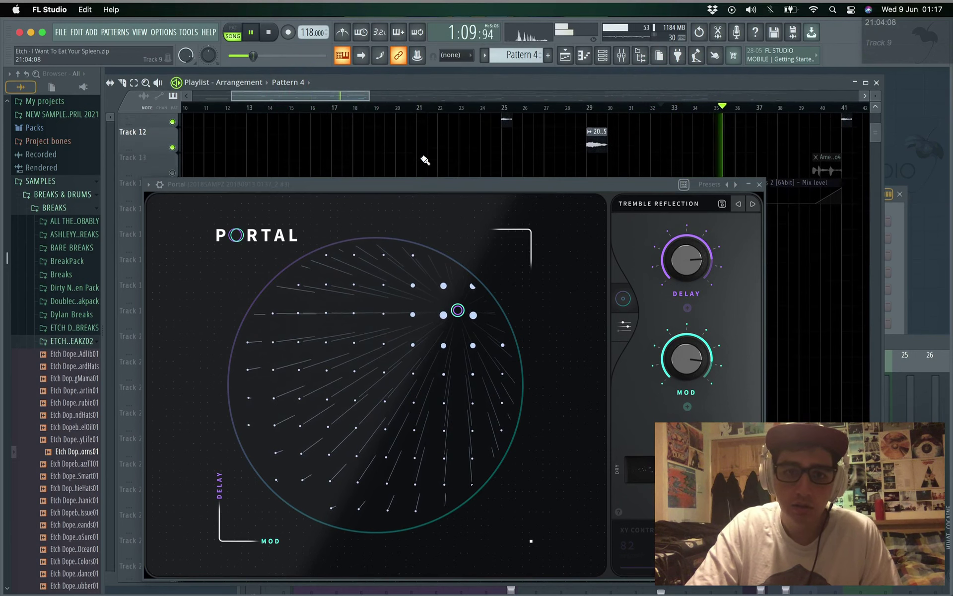
{"action": "scroll", "coordinate": [425, 160], "scroll_direction": "up", "scroll_amount": 4}
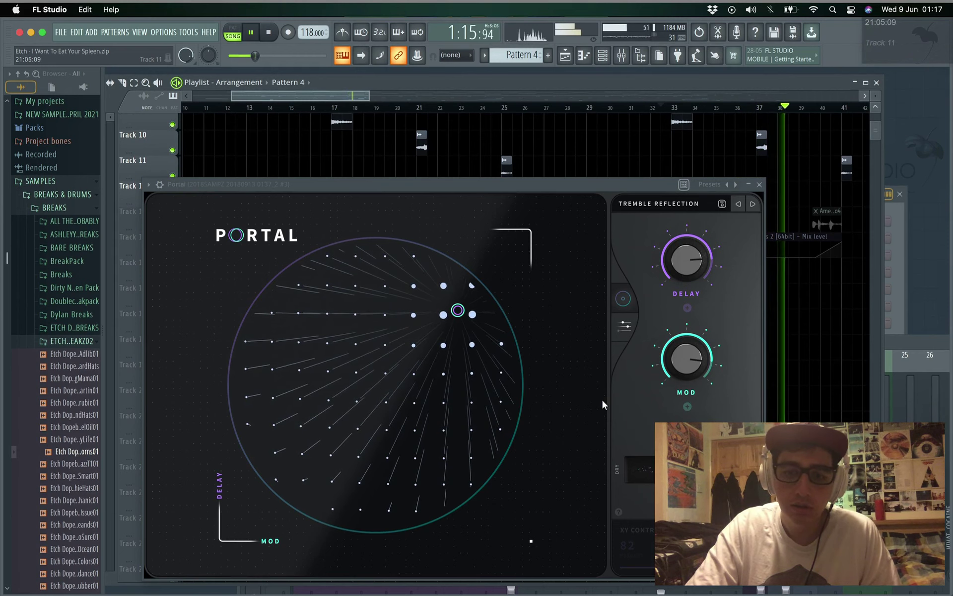
Stop playback, close the Portal window and bring the playlist to the front at its opening bars
{"action": "key", "text": "space"}
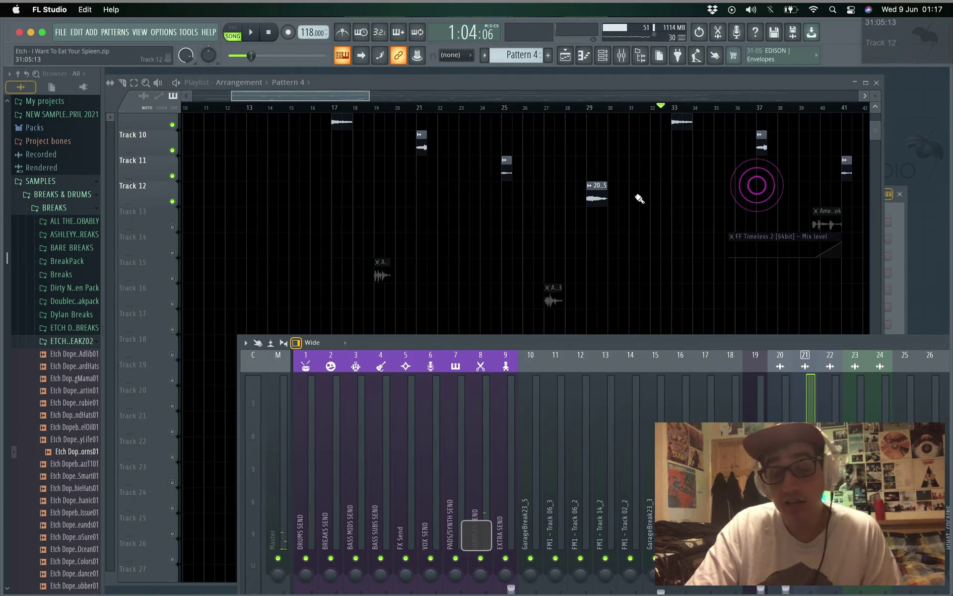
{"action": "left_click", "coordinate": [600, 74]}
{"action": "scroll", "coordinate": [624, 211], "scroll_direction": "up", "scroll_amount": 8}
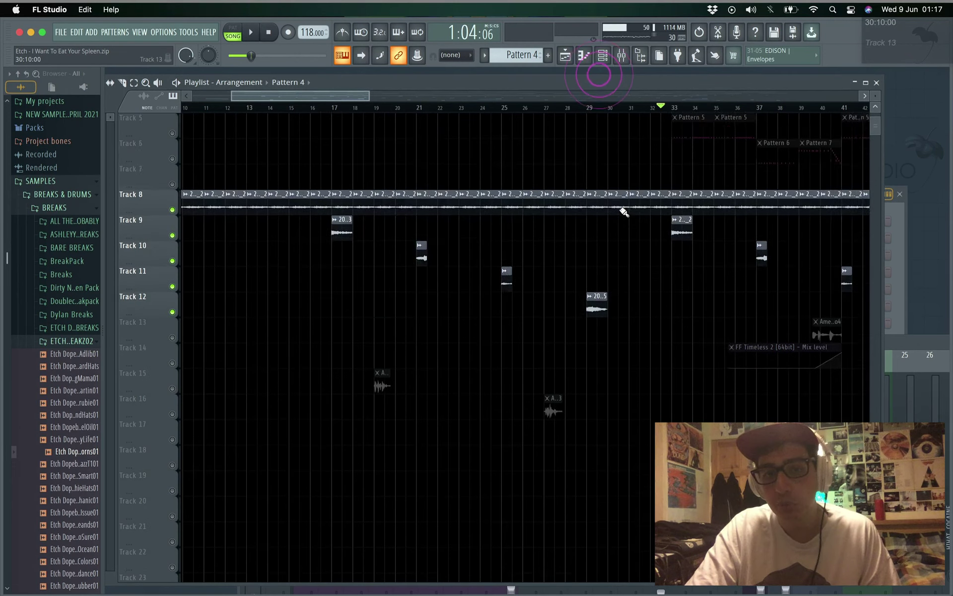
{"action": "scroll", "coordinate": [623, 211], "scroll_direction": "left", "scroll_amount": 3}
{"action": "scroll", "coordinate": [624, 211], "scroll_direction": "left", "scroll_amount": 1}
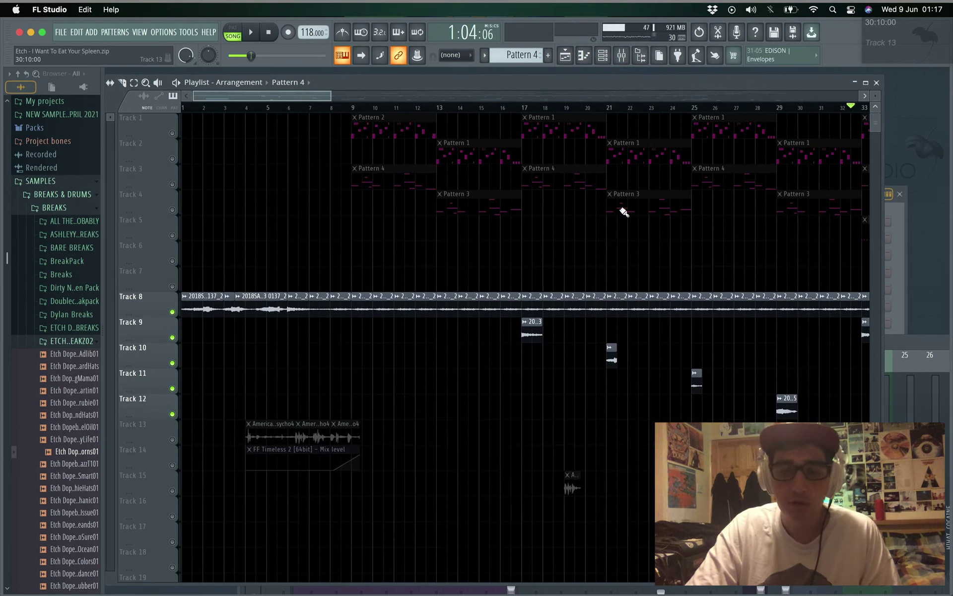
Mute Tracks 8 to 12 in the playlist to silence the 2018SAMPZ samples
{"action": "left_click_drag", "start_coordinate": [328, 101], "coordinate": [325, 101]}
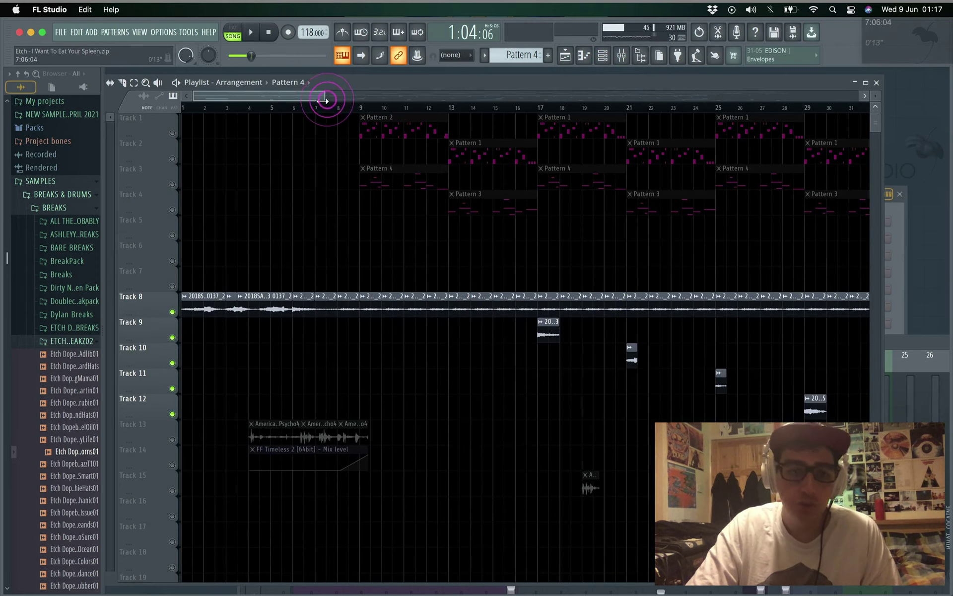
{"action": "left_click", "coordinate": [172, 312]}
{"action": "left_click", "coordinate": [173, 337]}
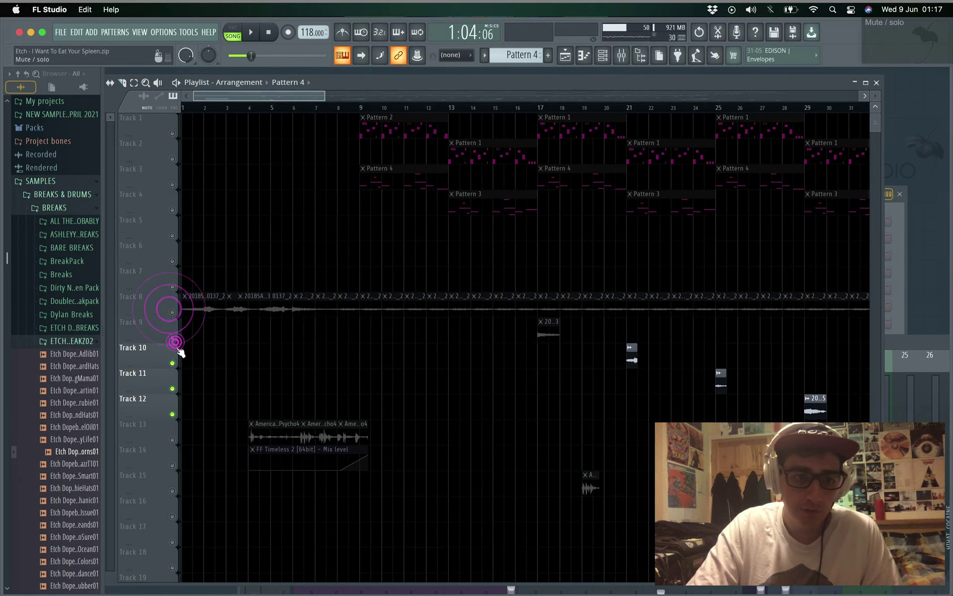
{"action": "left_click", "coordinate": [172, 363]}
{"action": "left_click", "coordinate": [172, 388]}
{"action": "left_click", "coordinate": [172, 414]}
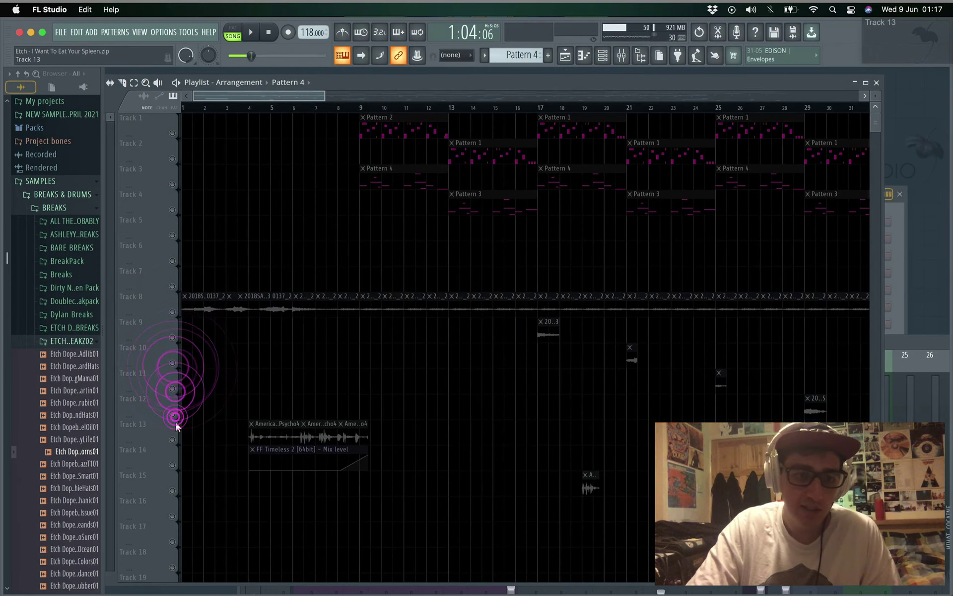
Unmute Tracks 13 to 16, which hold the American Psycho clips and the FF Timeless 2 mix level automation
{"action": "left_click", "coordinate": [172, 439]}
{"action": "left_click", "coordinate": [173, 465]}
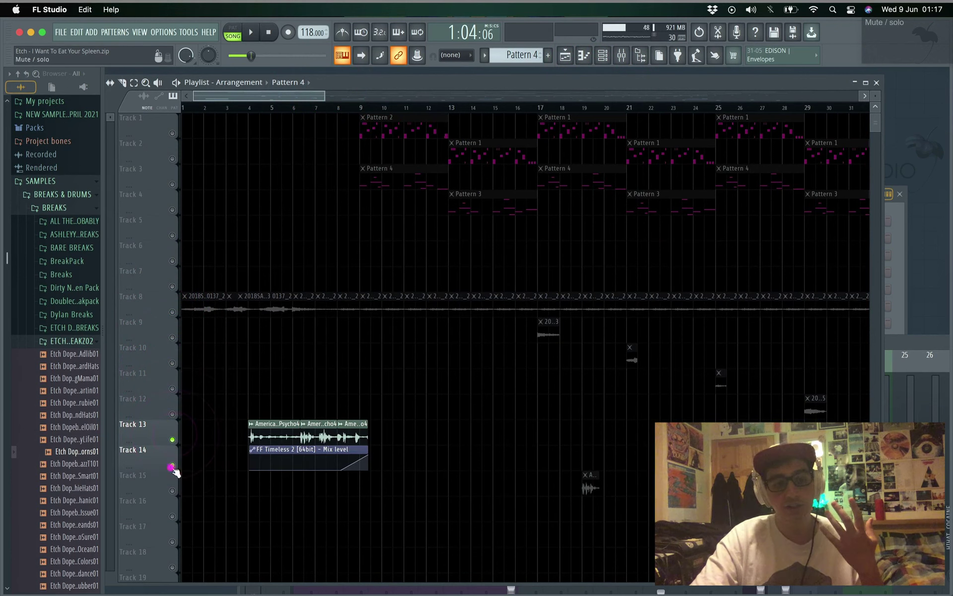
{"action": "left_click", "coordinate": [172, 491]}
{"action": "left_click", "coordinate": [175, 519]}
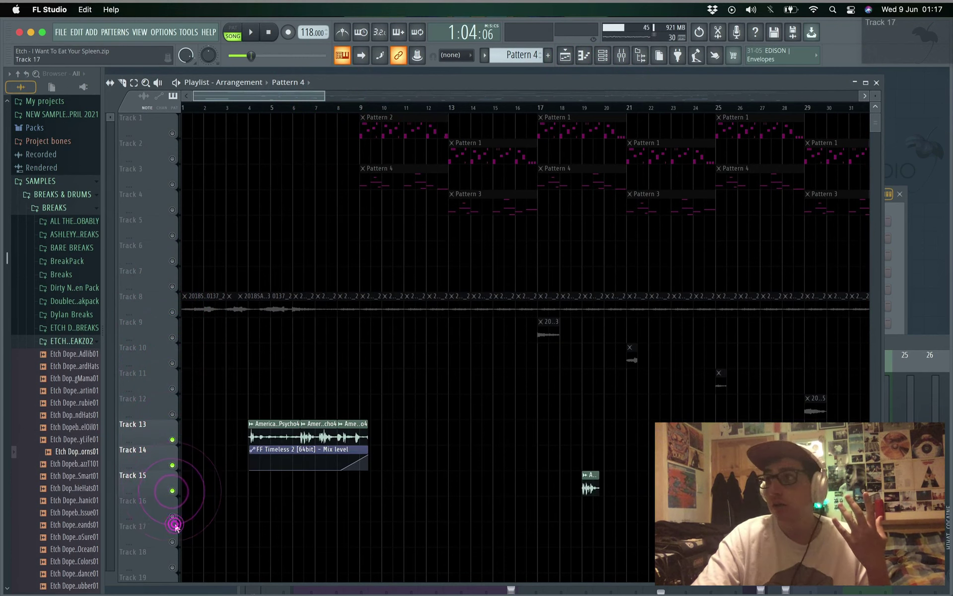
{"action": "left_click", "coordinate": [173, 517]}
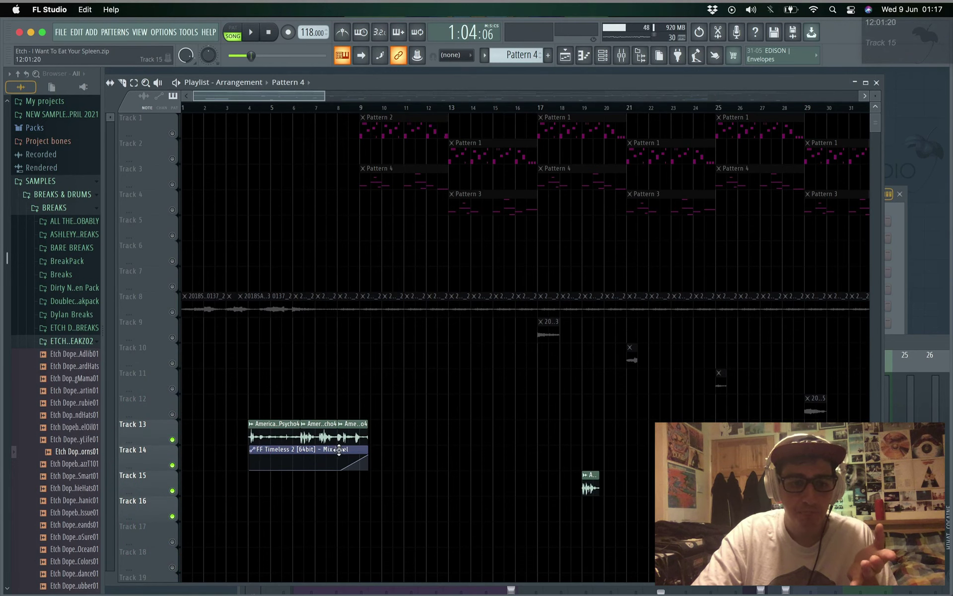
Bring up the mixer, inspect the Replika XT delay settings on the American Psycho4 track, and close the plugin
{"action": "left_click_drag", "start_coordinate": [908, 335], "coordinate": [734, 108]}
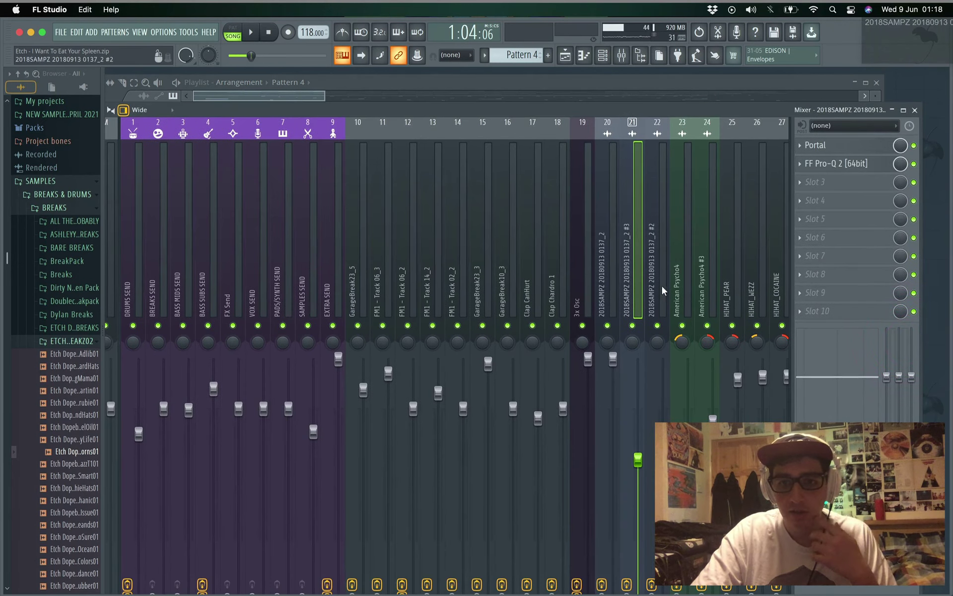
{"action": "left_click", "coordinate": [682, 287]}
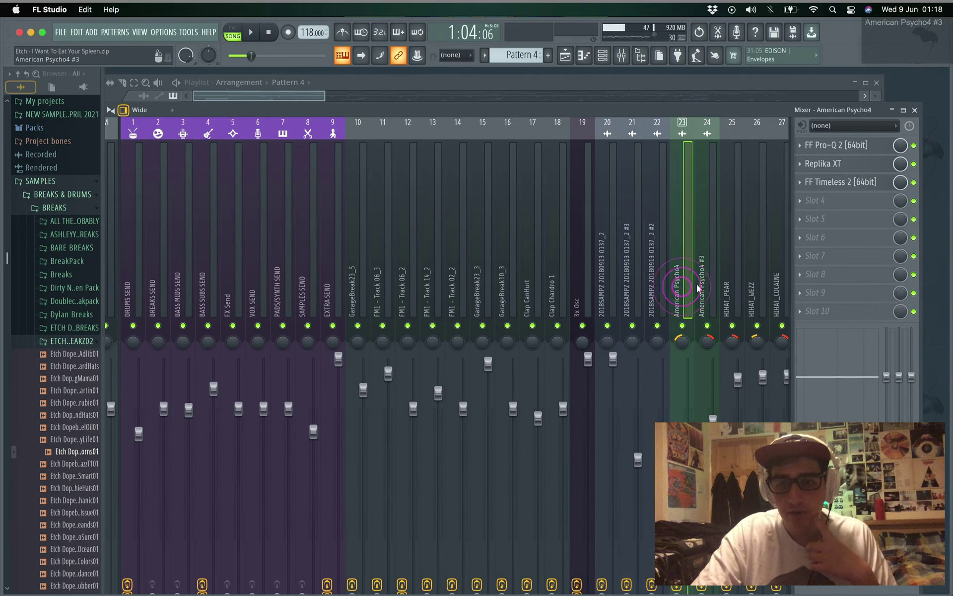
{"action": "left_click", "coordinate": [831, 166]}
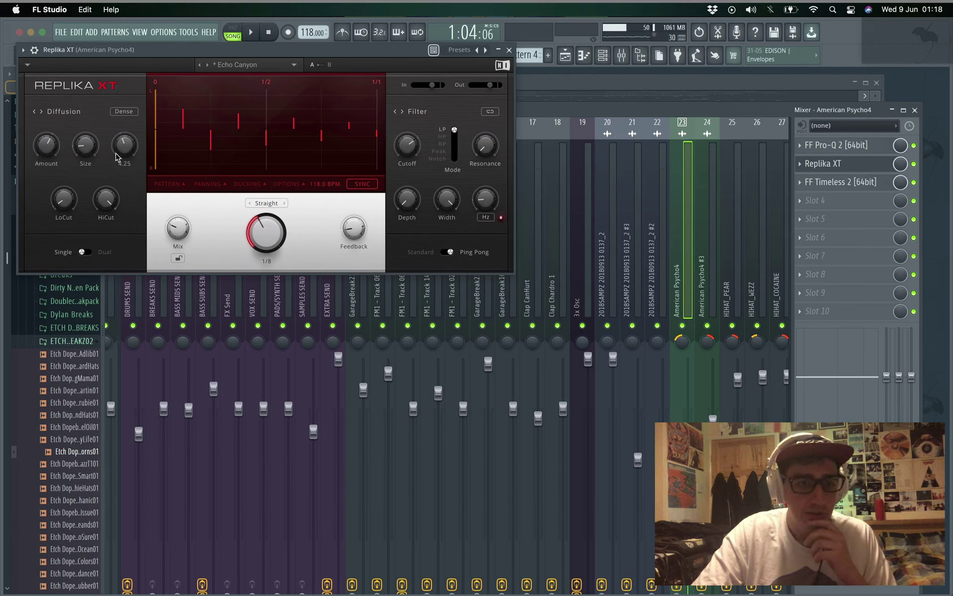
{"action": "mouse_move", "coordinate": [97, 158]}
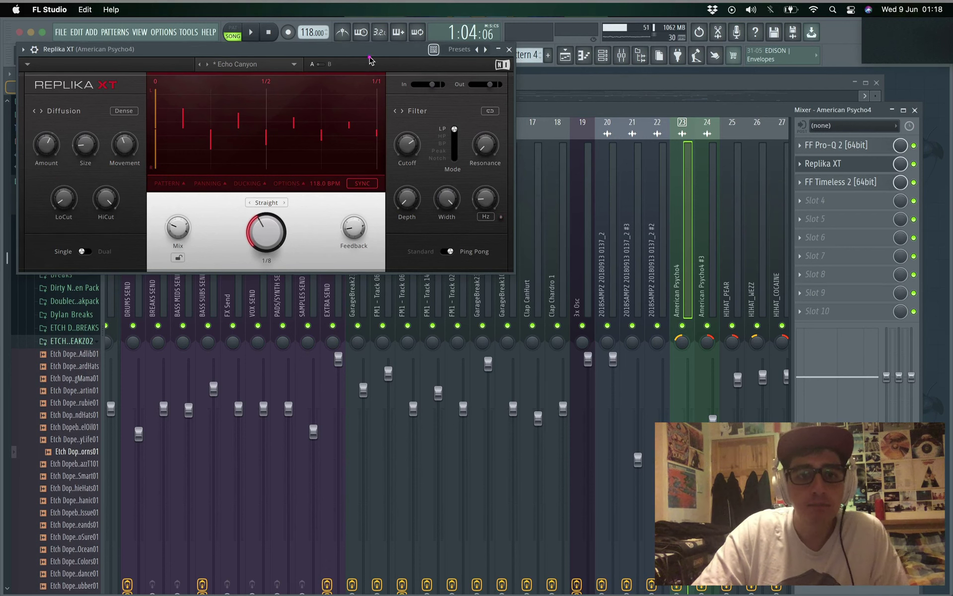
{"action": "left_click_drag", "start_coordinate": [370, 57], "coordinate": [447, 96]}
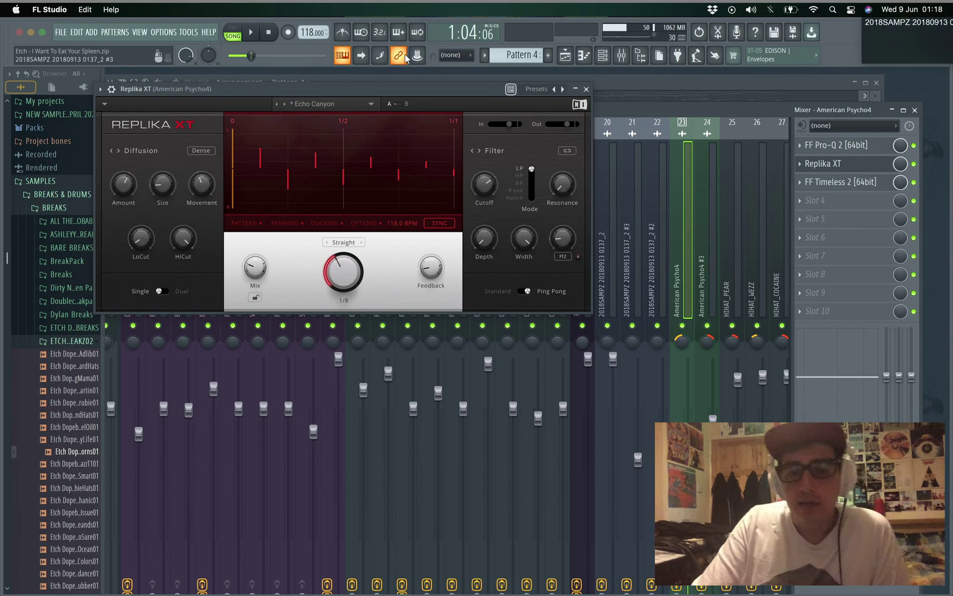
{"action": "left_click", "coordinate": [587, 89]}
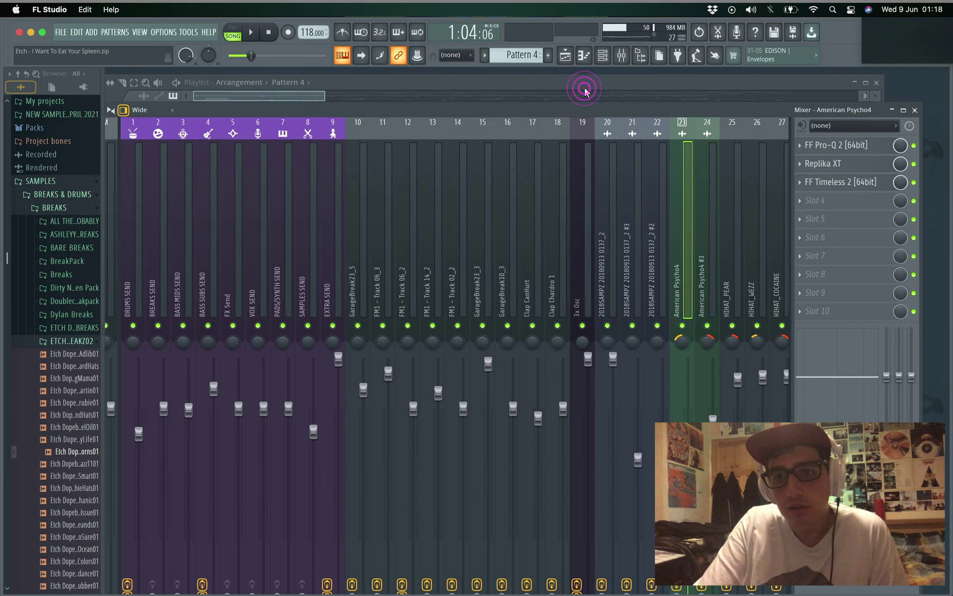
Examine the Pro-Q 2 curve and Timeless 2 delay settings on American Psycho4, close both plugins and return to the playlist
{"action": "left_click", "coordinate": [839, 147]}
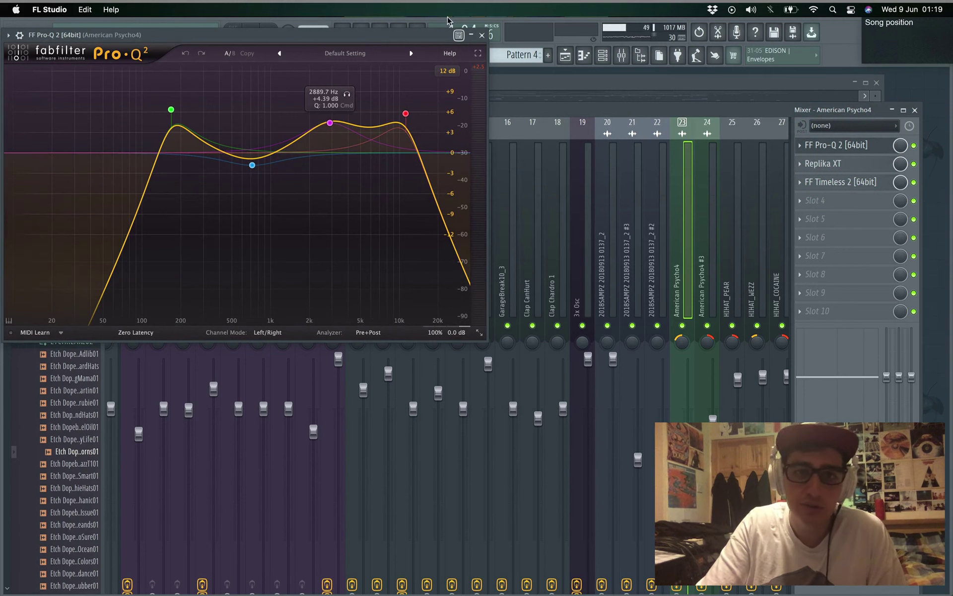
{"action": "left_click", "coordinate": [481, 35]}
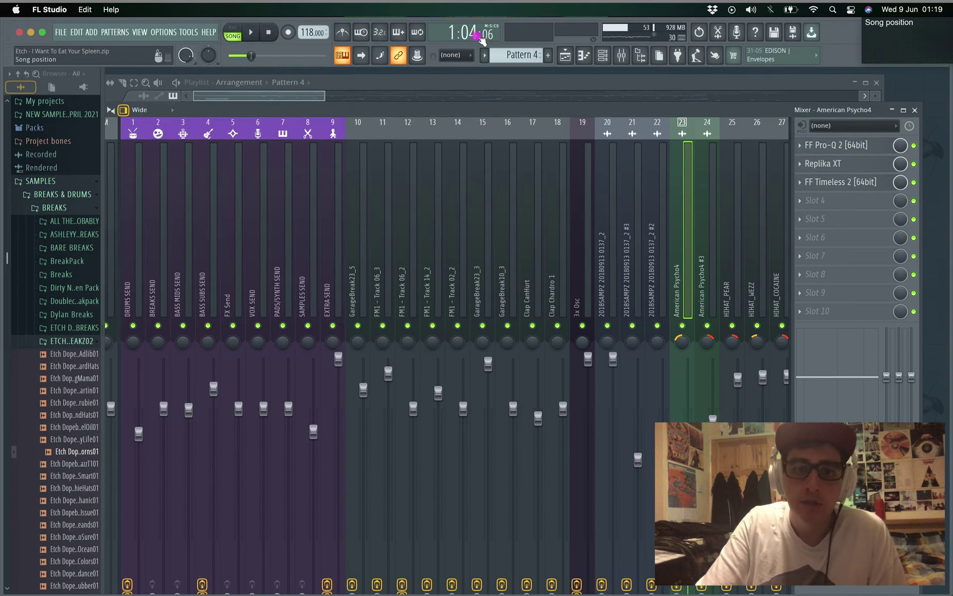
{"action": "left_click", "coordinate": [859, 182]}
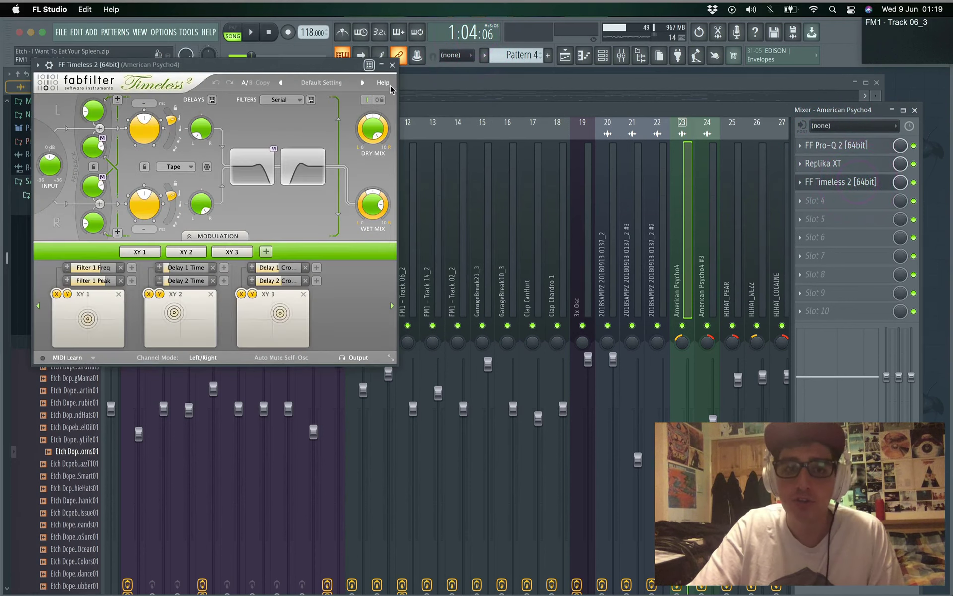
{"action": "left_click", "coordinate": [395, 68]}
{"action": "left_click", "coordinate": [438, 82]}
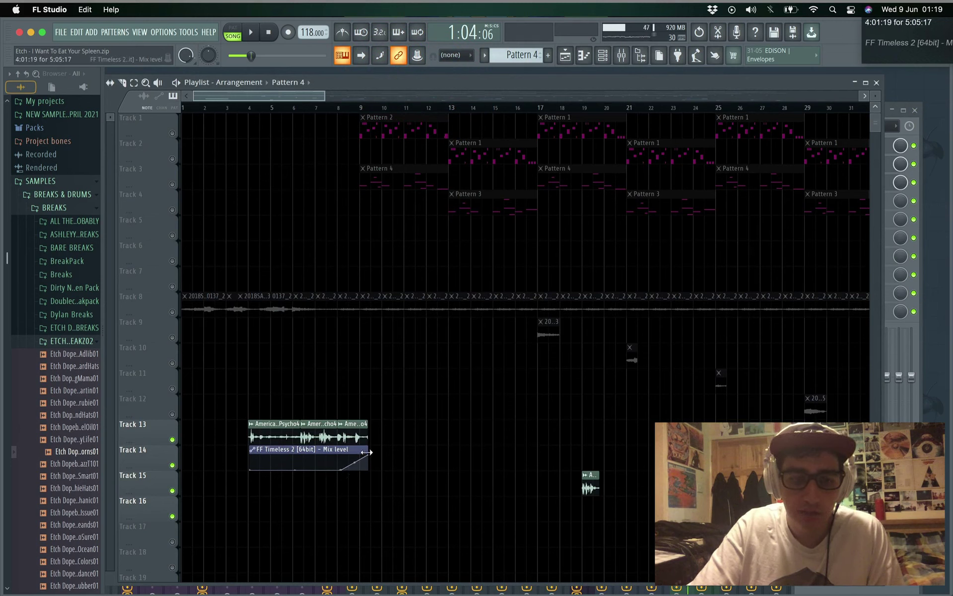
Lengthen the FF Timeless 2 mix level automation clip on Track 14 by one bar and shorten it back to bar 9
{"action": "left_click_drag", "start_coordinate": [367, 454], "coordinate": [374, 456]}
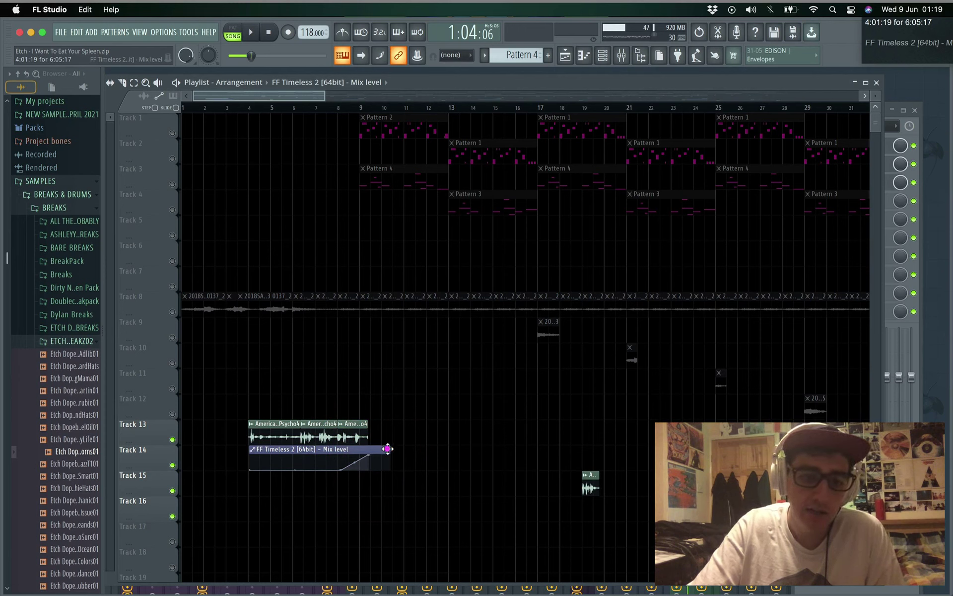
{"action": "left_click_drag", "start_coordinate": [389, 450], "coordinate": [368, 444]}
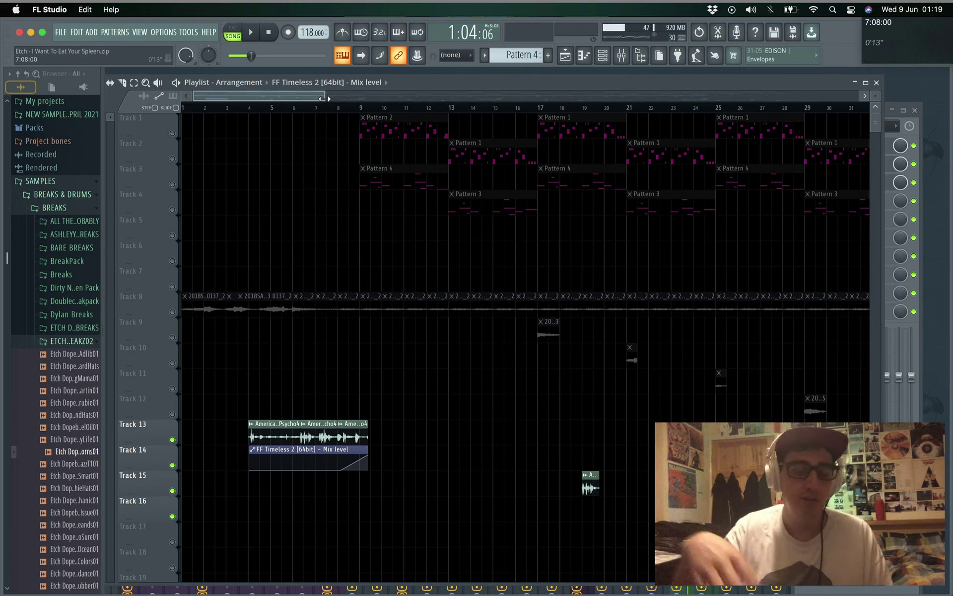
Widen the playlist view to about bar 77, unmute Tracks 5 and 6, and play the song from about bar 33
{"action": "left_click_drag", "start_coordinate": [324, 98], "coordinate": [529, 99]}
{"action": "scroll", "coordinate": [536, 426], "scroll_direction": "down", "scroll_amount": 5}
{"action": "scroll", "coordinate": [539, 428], "scroll_direction": "up", "scroll_amount": 5}
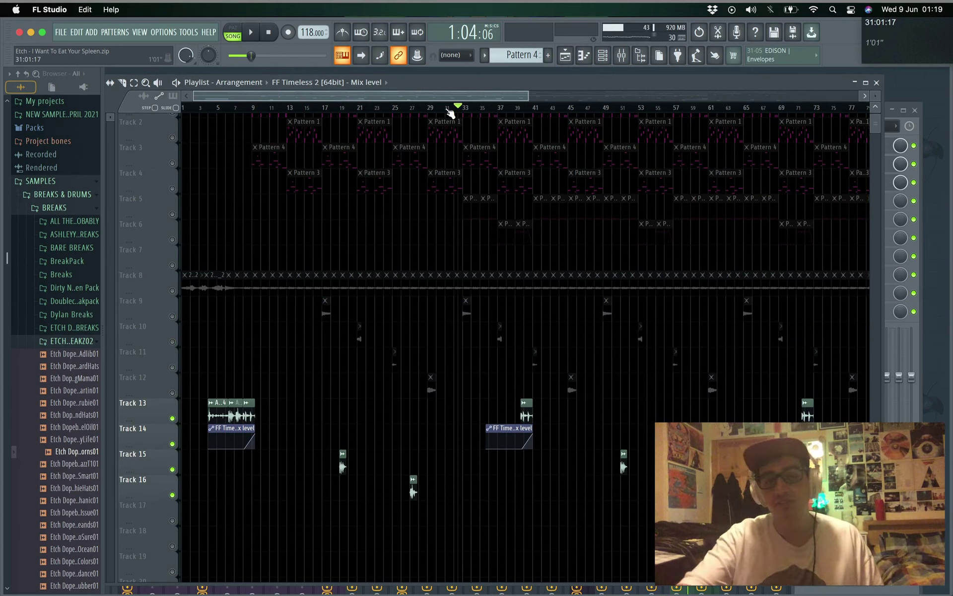
{"action": "left_click", "coordinate": [172, 214]}
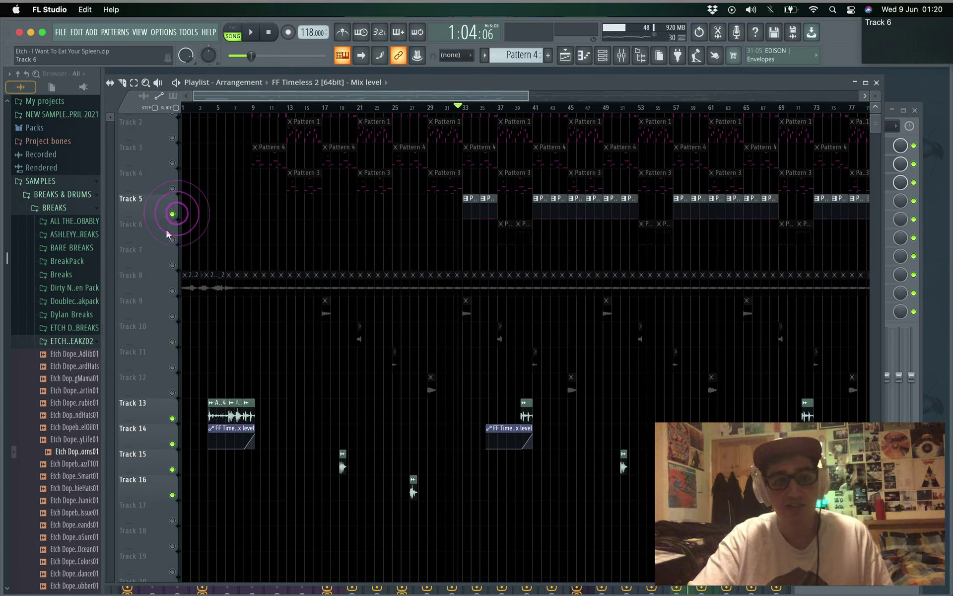
{"action": "left_click", "coordinate": [172, 239]}
{"action": "key", "text": "space"}
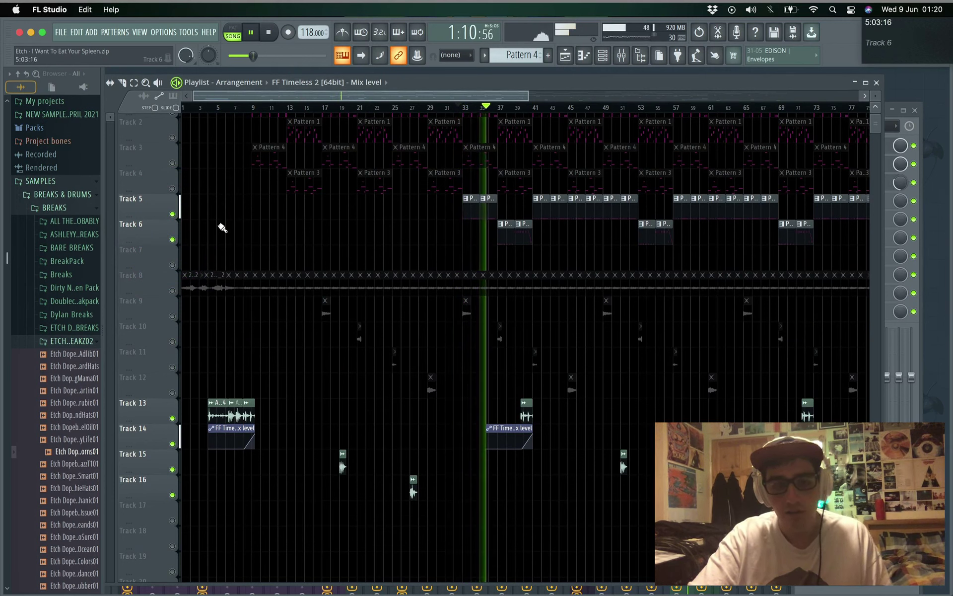
Move the playlist down to uncover the mixer, open the Track 6 pattern clip near bar 39 and bring its channel rack forward
{"action": "left_click_drag", "start_coordinate": [576, 81], "coordinate": [586, 254]}
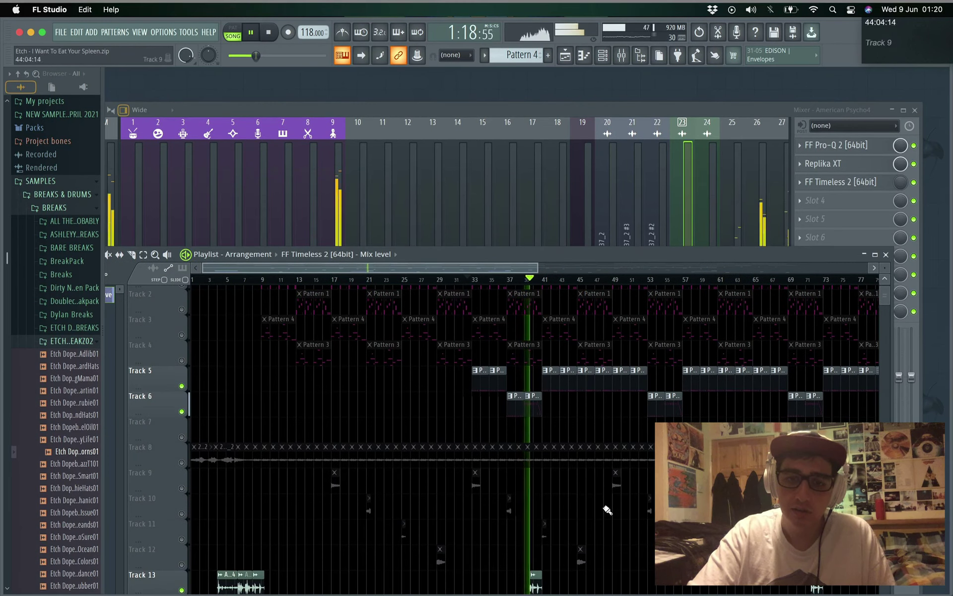
{"action": "double_click", "coordinate": [532, 397]}
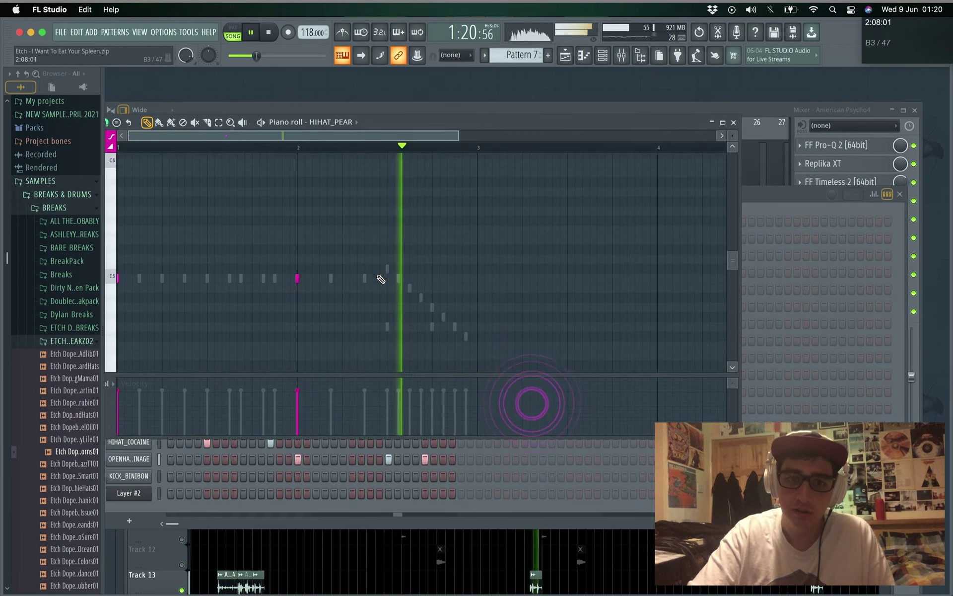
{"action": "left_click", "coordinate": [767, 189]}
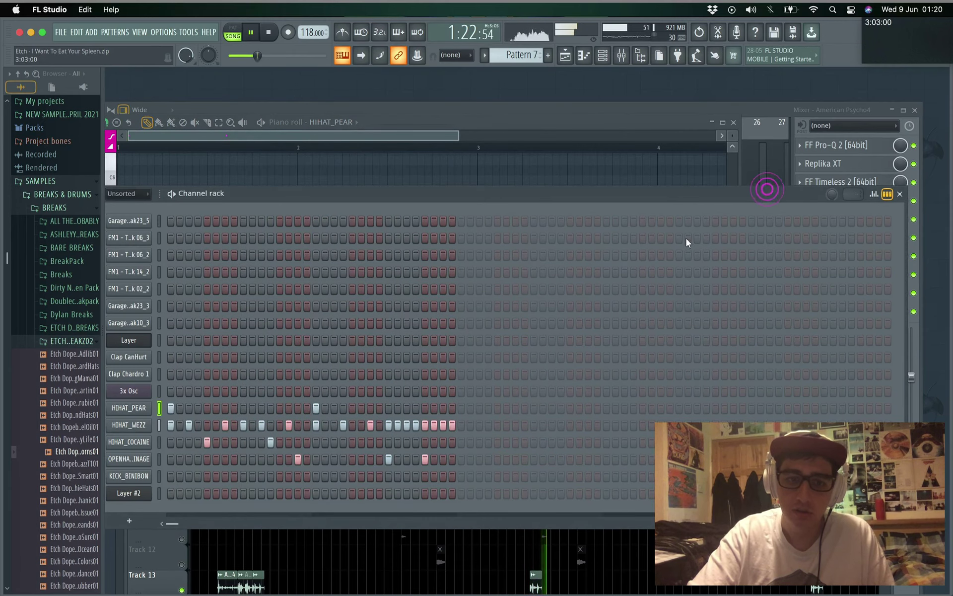
Select the HIHAT_WEZZ channel, stop the song and play Pattern 7 alone in pattern mode
{"action": "left_click", "coordinate": [159, 425]}
{"action": "key", "text": "space"}
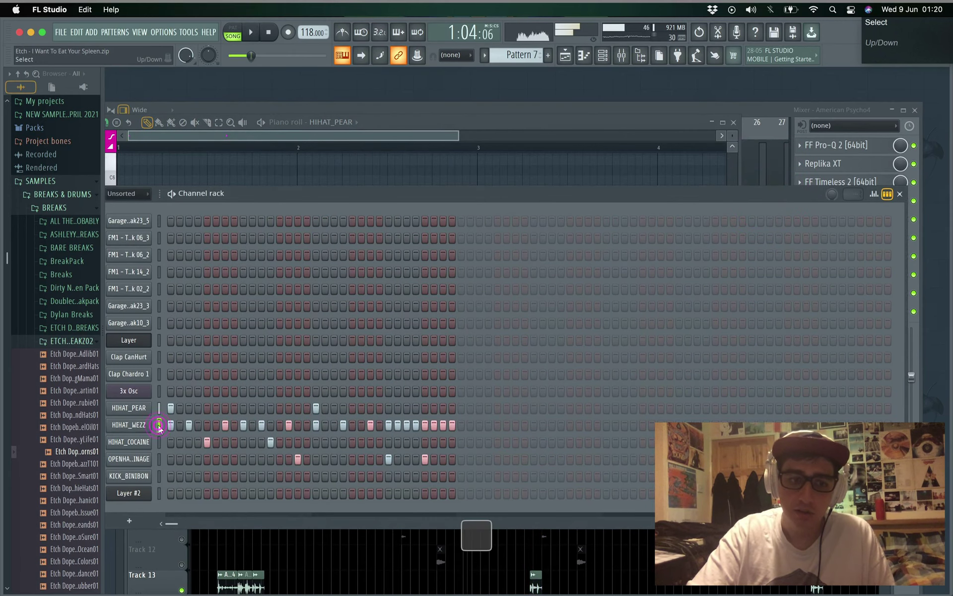
{"action": "left_click", "coordinate": [232, 33]}
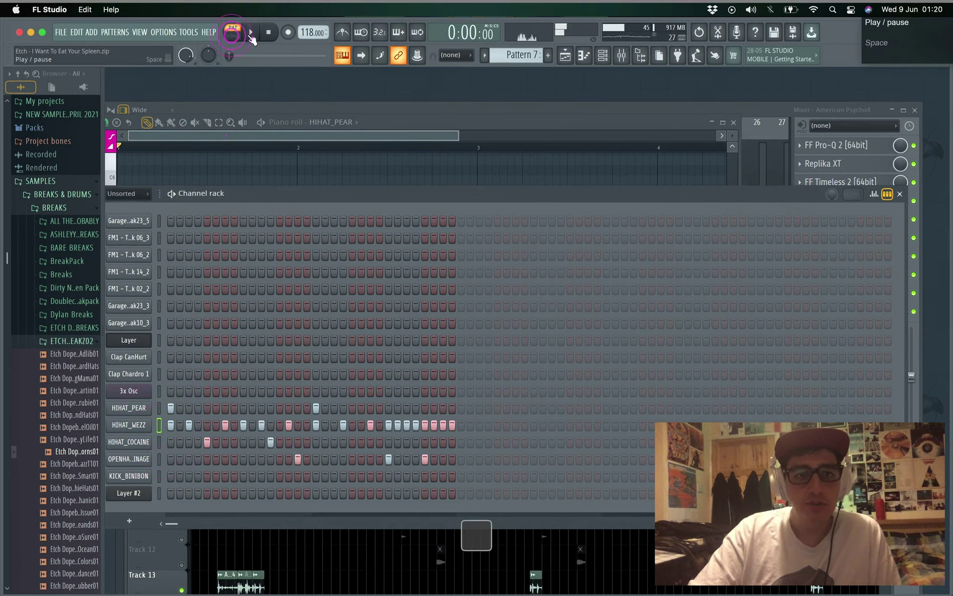
{"action": "left_click", "coordinate": [251, 34]}
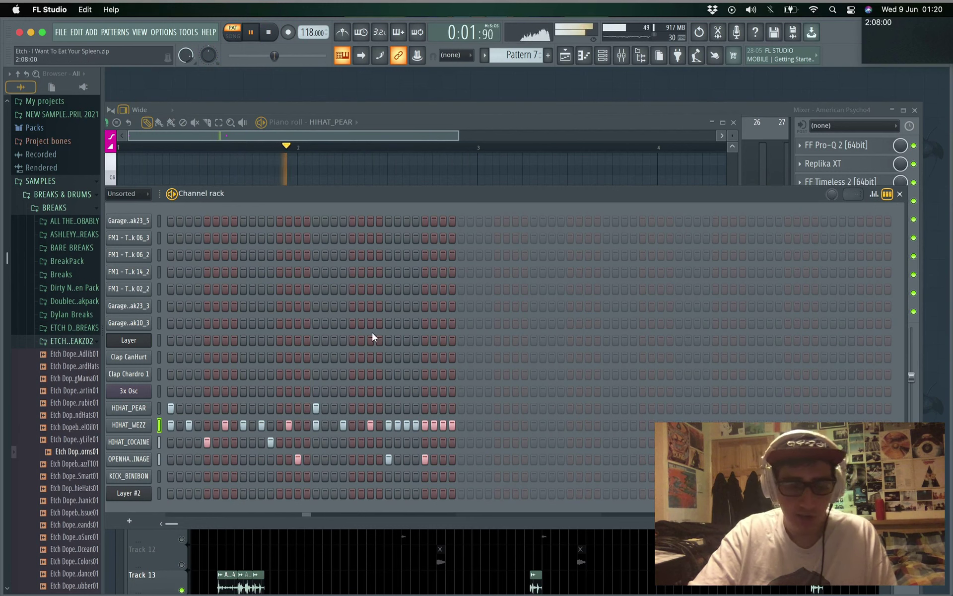
Examine the velocity and note pitch graphs of the HIHAT_WEZZ steps, hide the graph editor and stop playback
{"action": "left_click", "coordinate": [874, 195]}
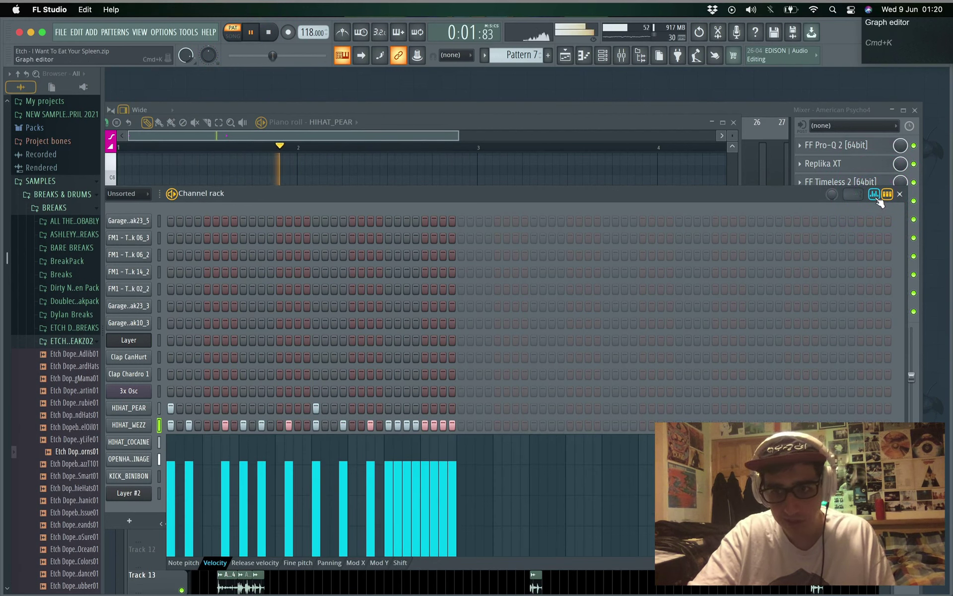
{"action": "left_click", "coordinate": [182, 566]}
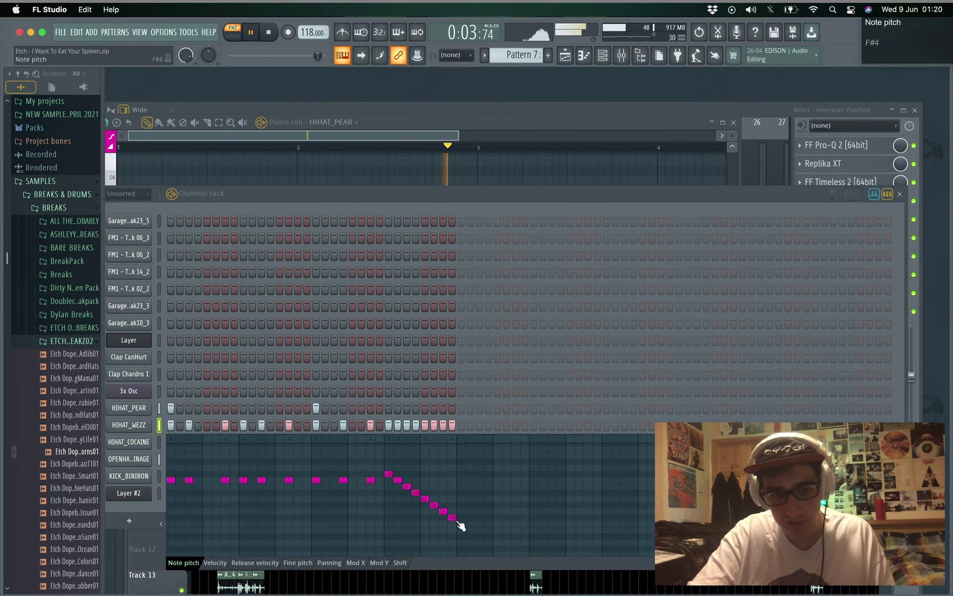
{"action": "left_click", "coordinate": [874, 194]}
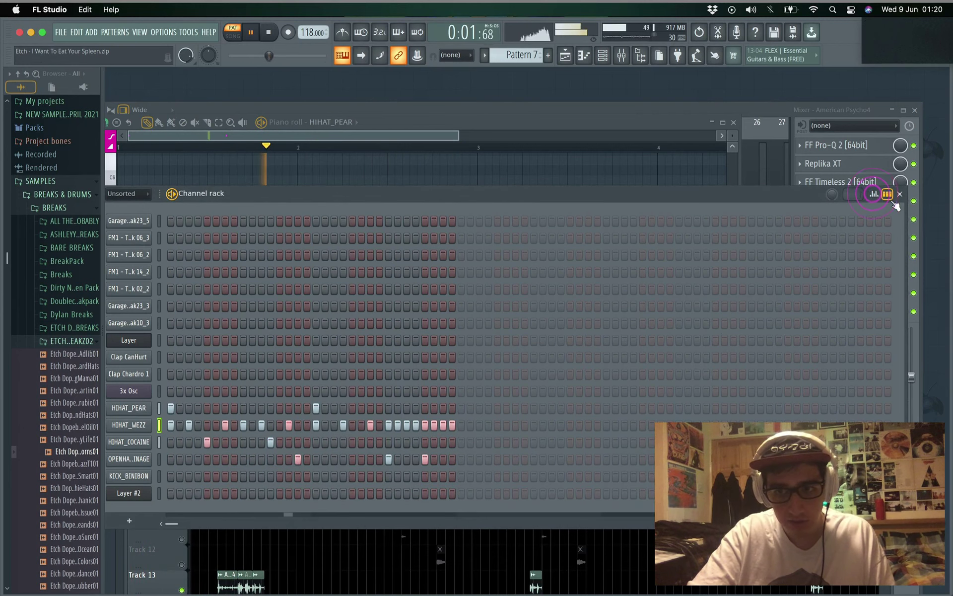
{"action": "left_click", "coordinate": [888, 194]}
{"action": "left_click", "coordinate": [889, 195]}
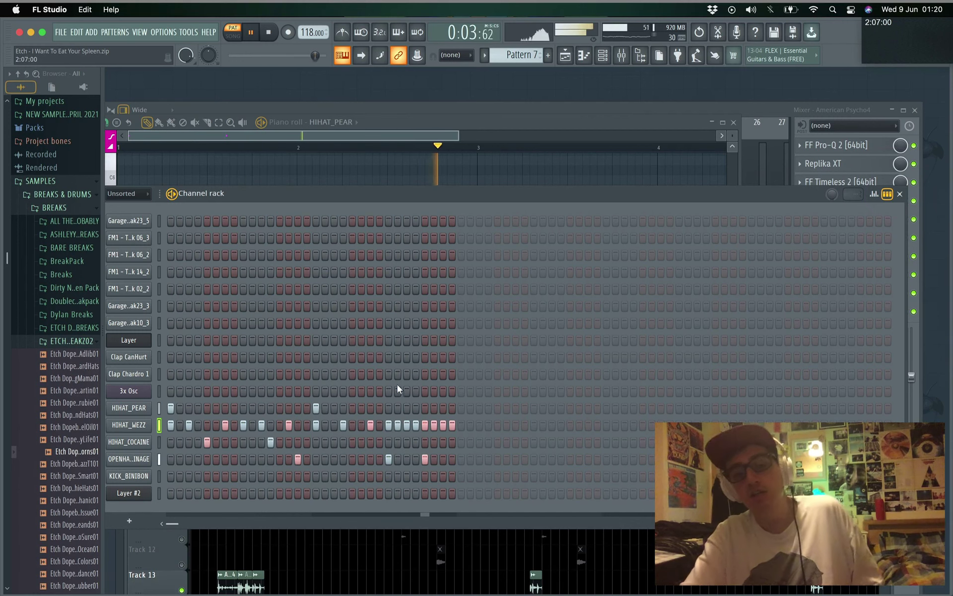
{"action": "key", "text": "space"}
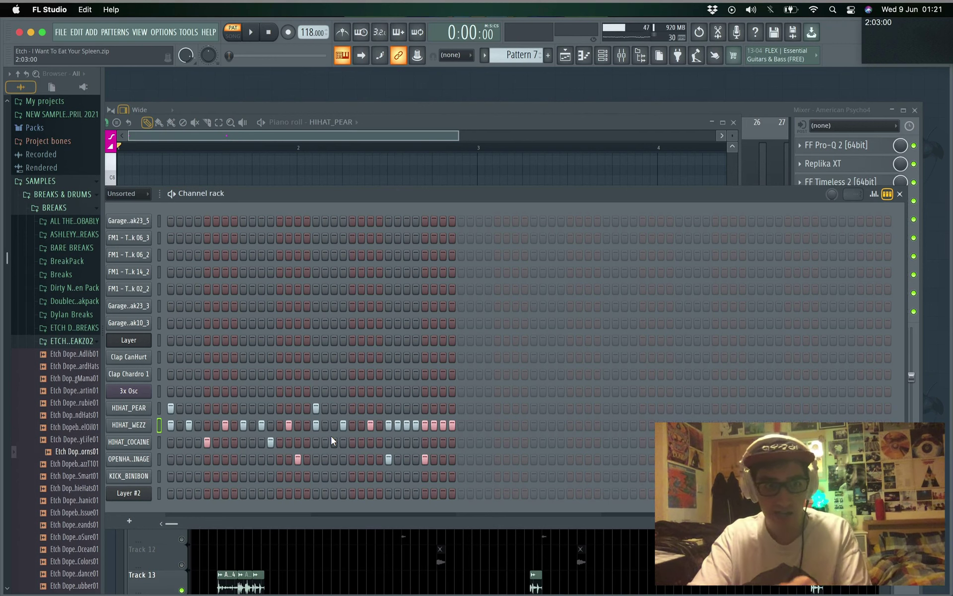
{"action": "left_click", "coordinate": [316, 340]}
{"action": "left_click", "coordinate": [362, 341]}
{"action": "left_click", "coordinate": [407, 323]}
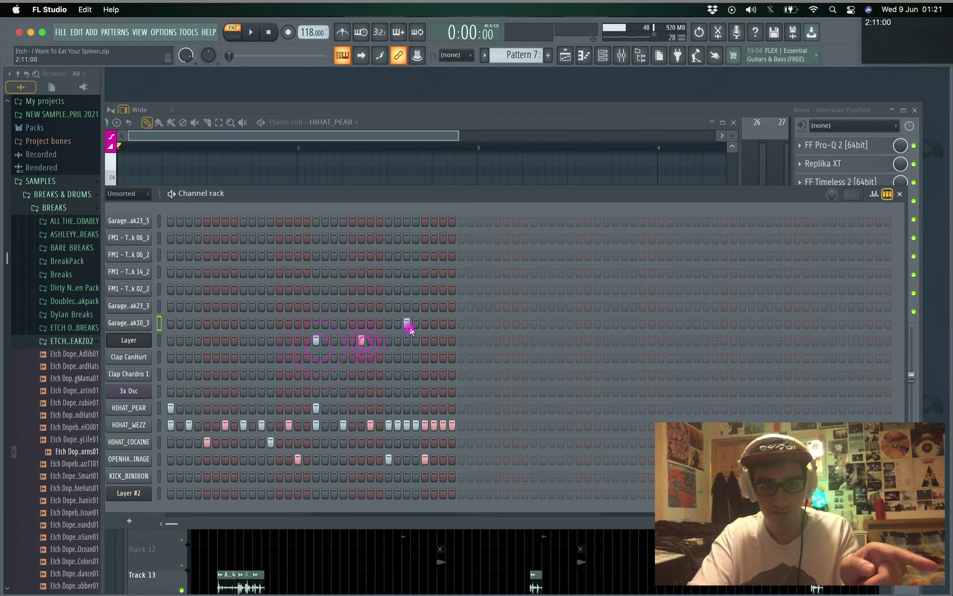
{"action": "right_click", "coordinate": [405, 323]}
{"action": "right_click", "coordinate": [362, 340]}
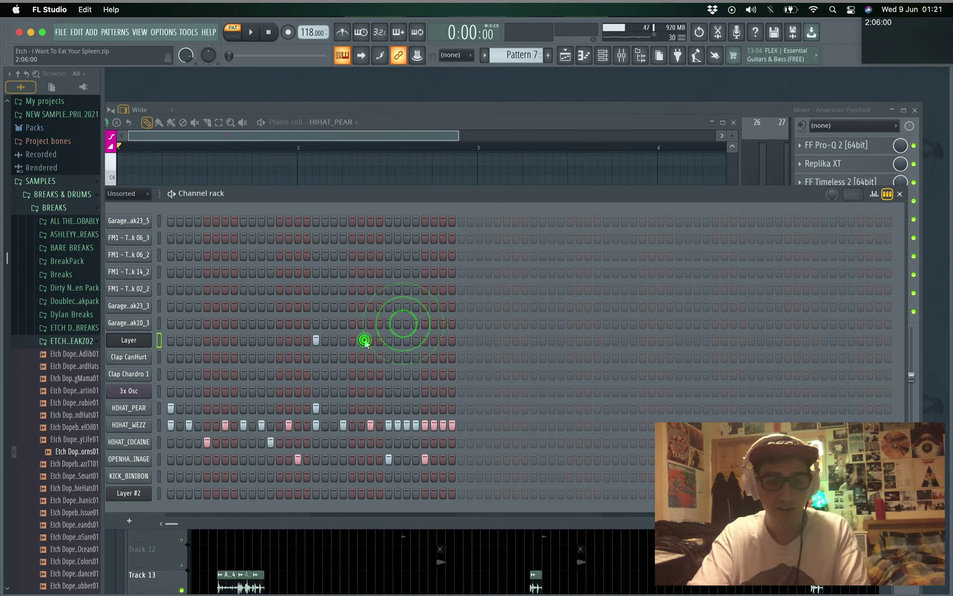
{"action": "right_click", "coordinate": [315, 339]}
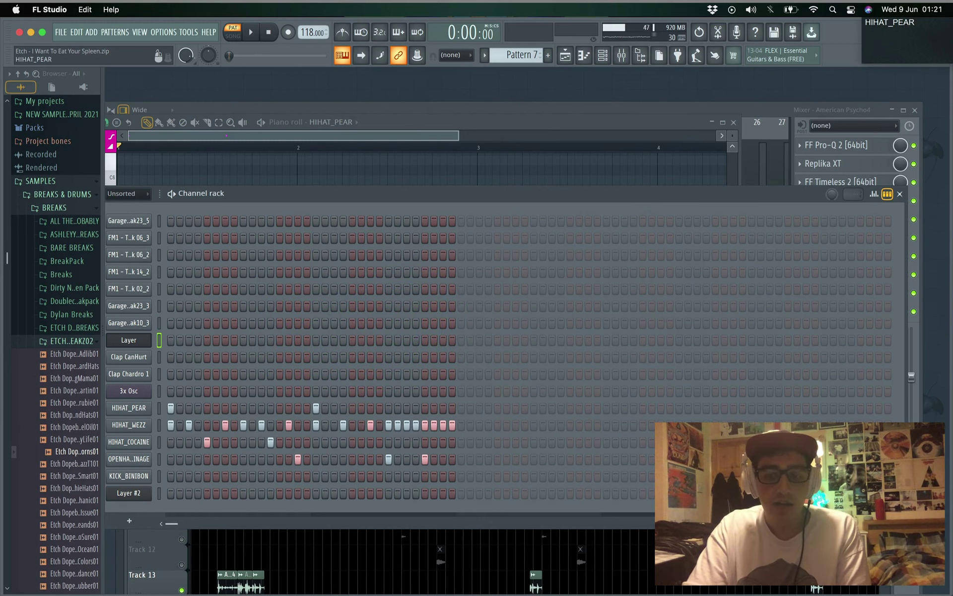
Hide the mixer, bring the playlist in front of the channel rack and maximize it
{"action": "key", "text": "F9"}
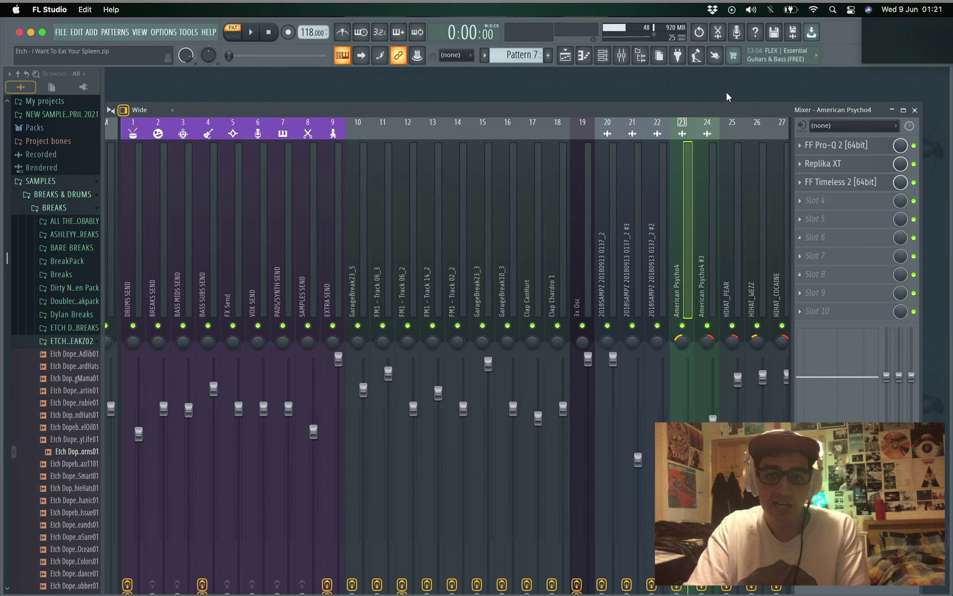
{"action": "double_click", "coordinate": [717, 112]}
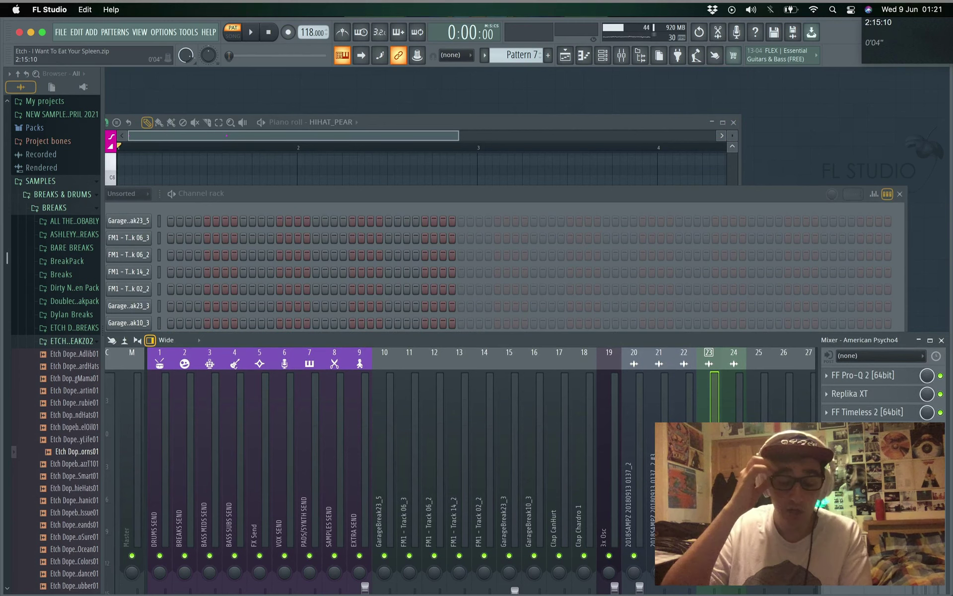
{"action": "left_click", "coordinate": [139, 32]}
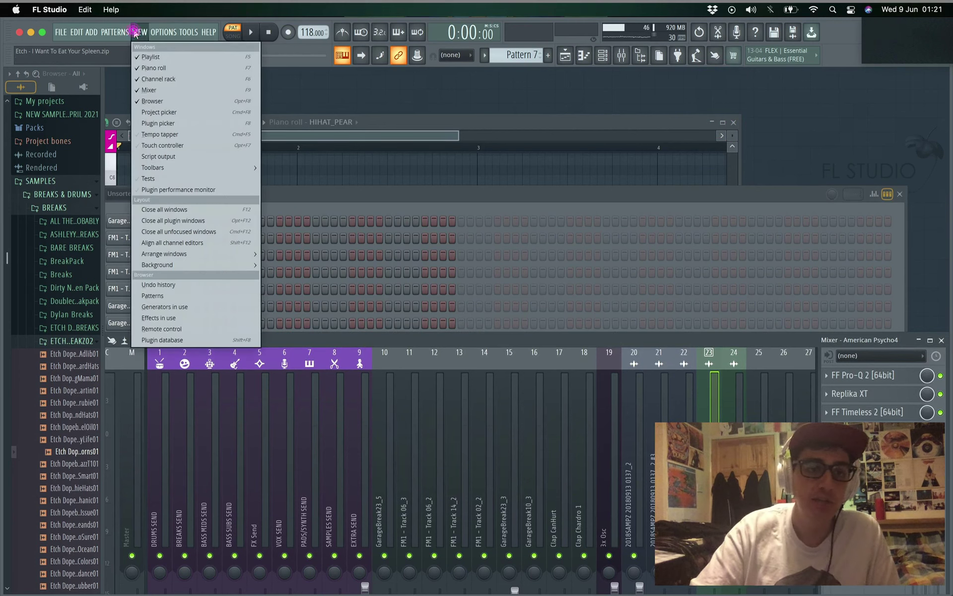
{"action": "left_click", "coordinate": [154, 90]}
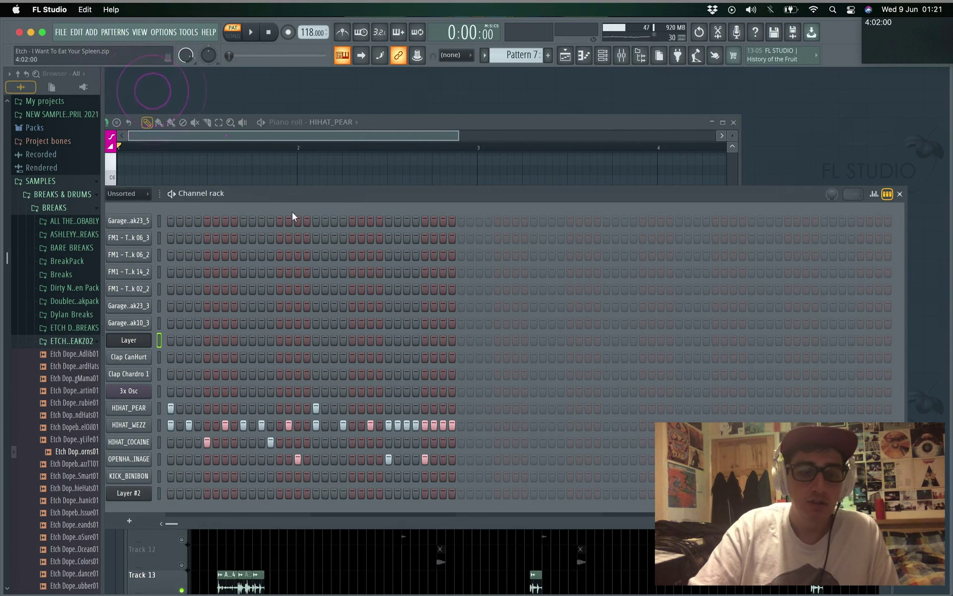
{"action": "key", "text": "F5"}
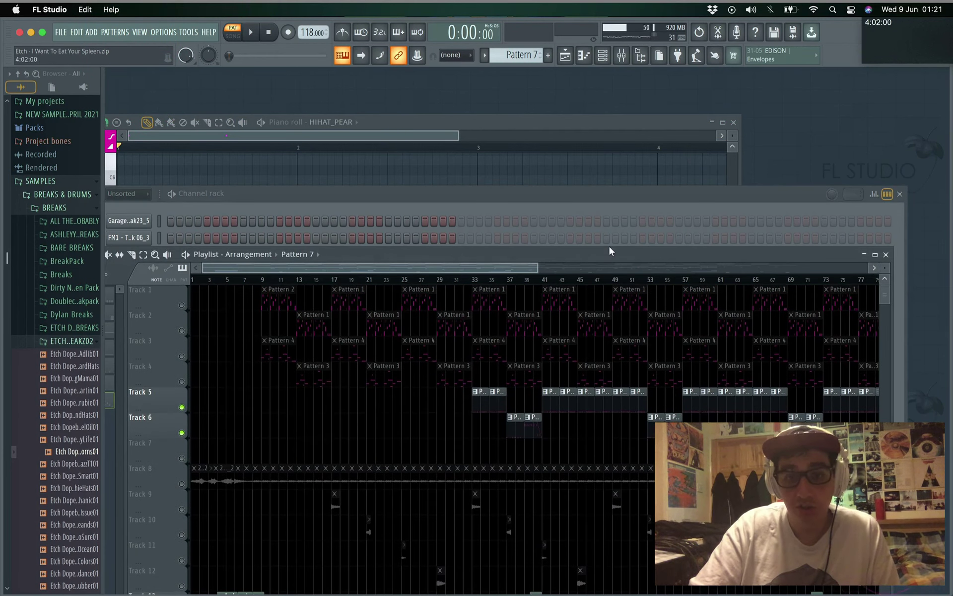
{"action": "left_click_drag", "start_coordinate": [606, 250], "coordinate": [615, 178]}
{"action": "double_click", "coordinate": [616, 178]}
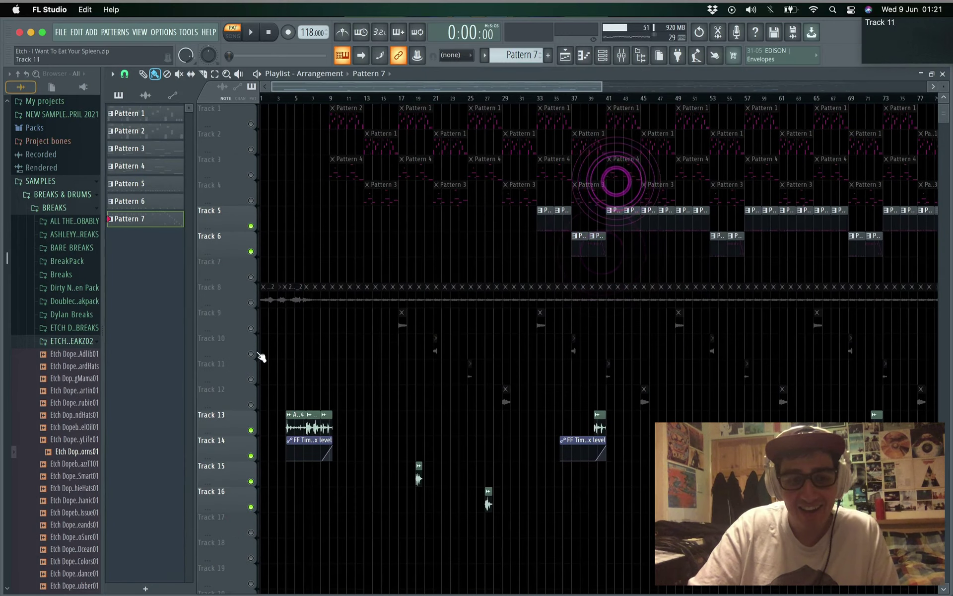
Unmute all playlist tracks and examine the arrangement from bar 1 to about bar 133
{"action": "right_click", "coordinate": [251, 376]}
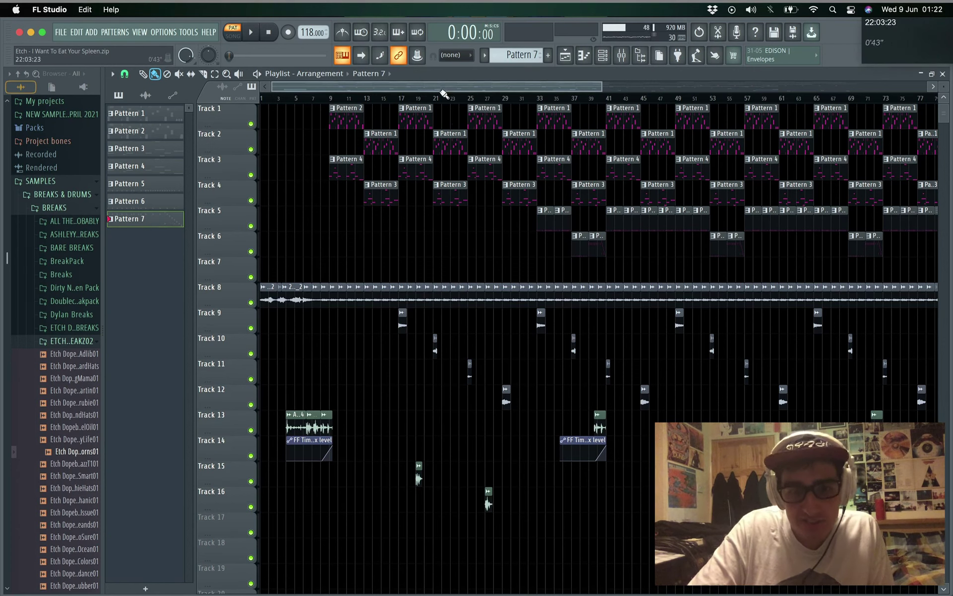
{"action": "left_click_drag", "start_coordinate": [597, 85], "coordinate": [847, 86]}
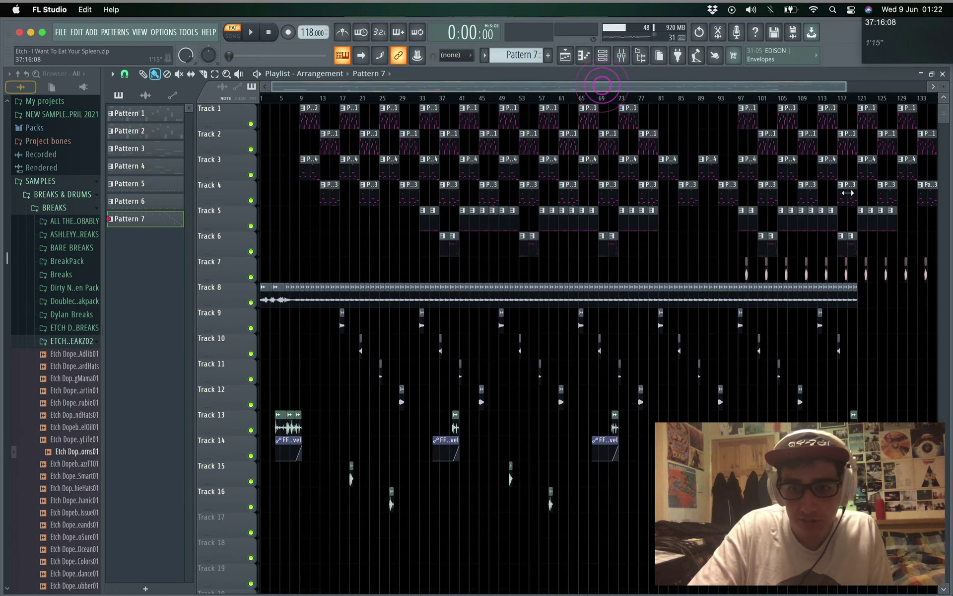
{"action": "scroll", "coordinate": [482, 328], "scroll_direction": "down", "scroll_amount": 3}
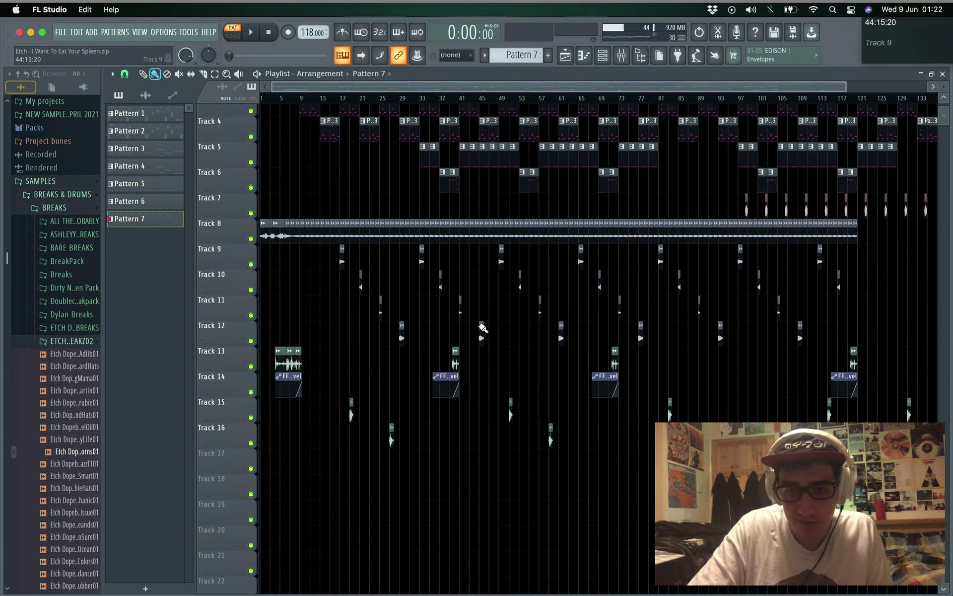
{"action": "scroll", "coordinate": [483, 327], "scroll_direction": "up", "scroll_amount": 3}
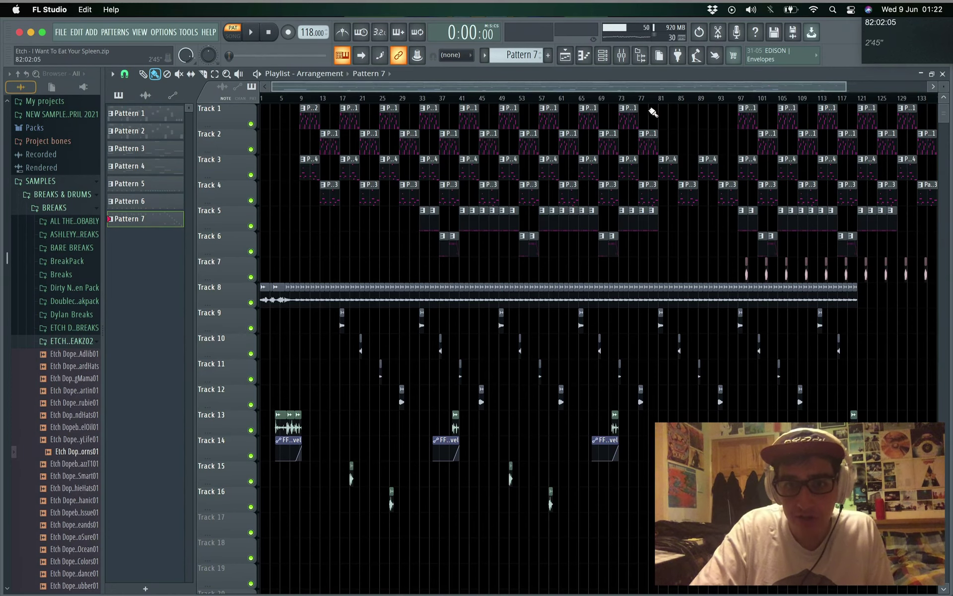
{"action": "left_click_drag", "start_coordinate": [850, 89], "coordinate": [513, 88]}
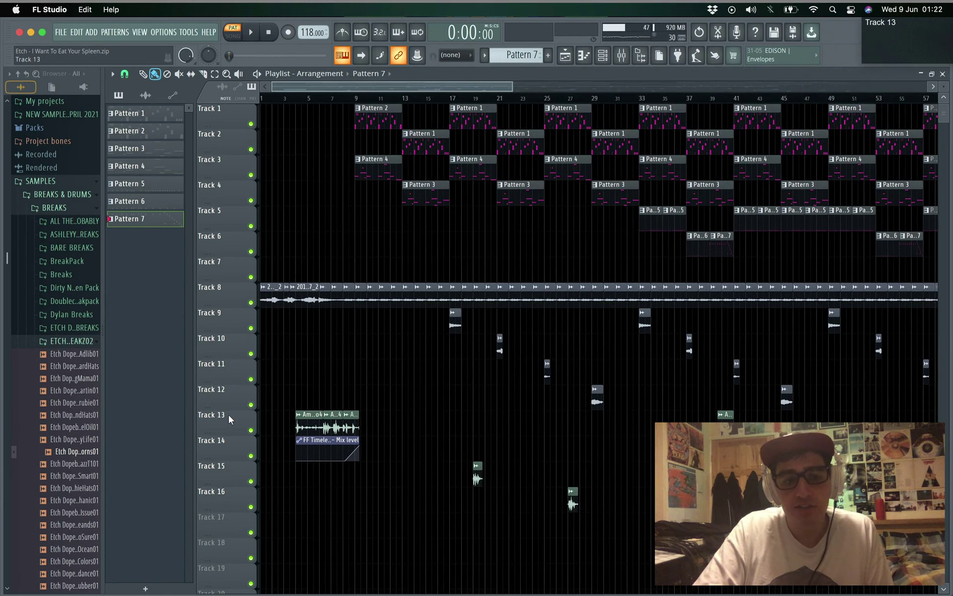
{"action": "left_click", "coordinate": [241, 450]}
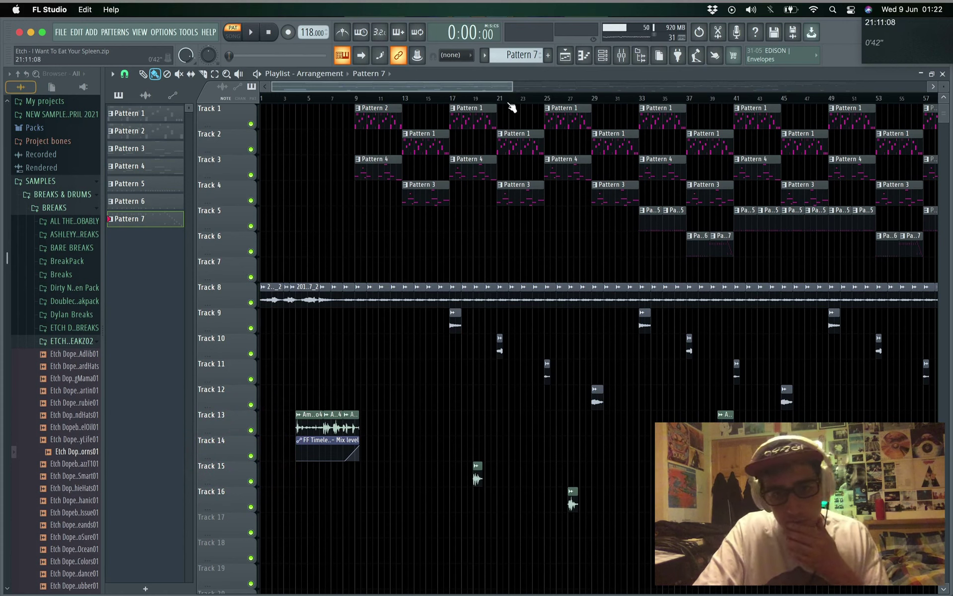
{"action": "left_click_drag", "start_coordinate": [509, 85], "coordinate": [589, 211]}
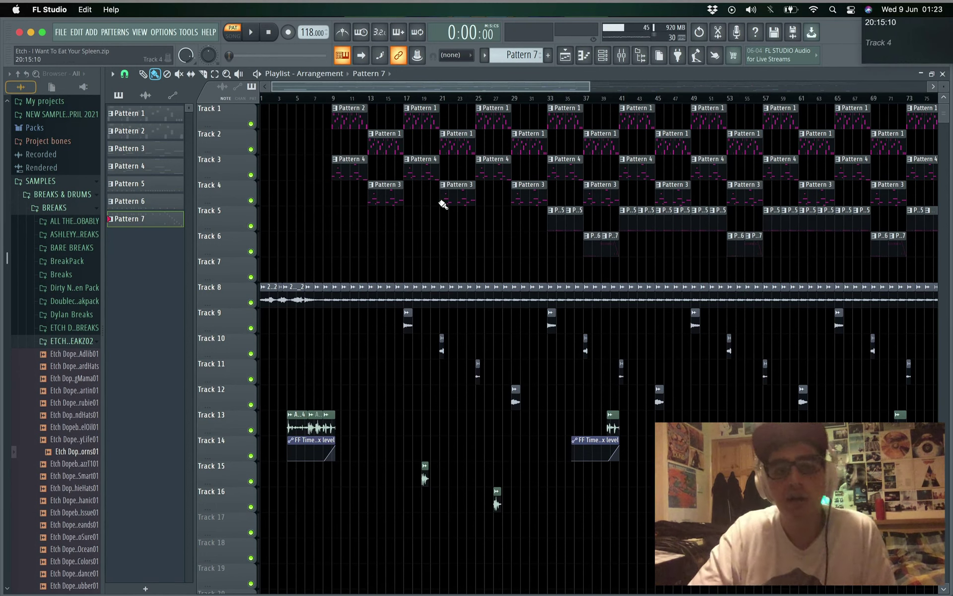
View the Layer notes of the Track 1 Pattern 2 clip at bar 9 in the piano roll and return to the playlist
{"action": "double_click", "coordinate": [351, 119]}
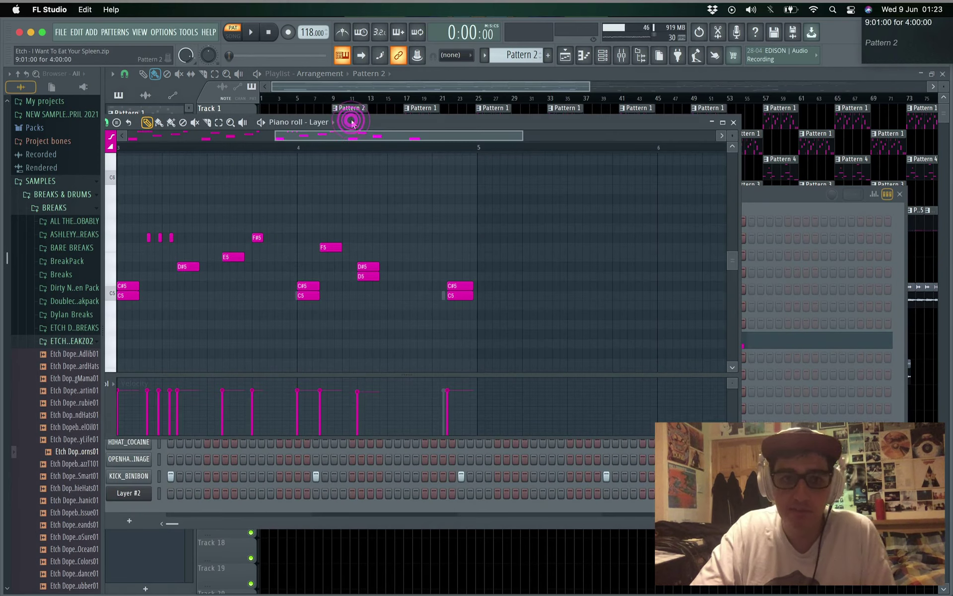
{"action": "left_click_drag", "start_coordinate": [427, 123], "coordinate": [823, 397]}
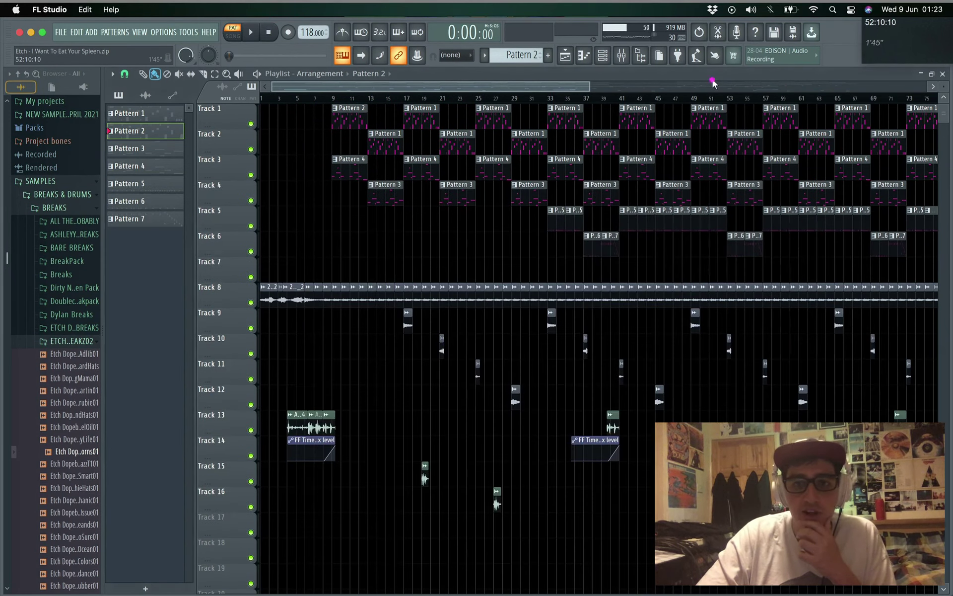
{"action": "left_click", "coordinate": [713, 80]}
{"action": "left_click_drag", "start_coordinate": [579, 90], "coordinate": [449, 117]}
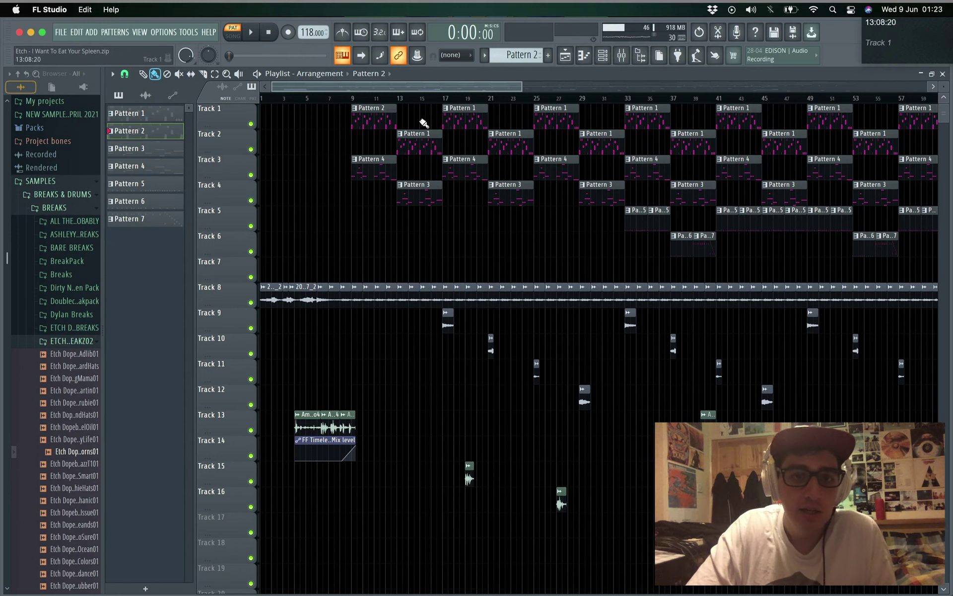
{"action": "double_click", "coordinate": [373, 117]}
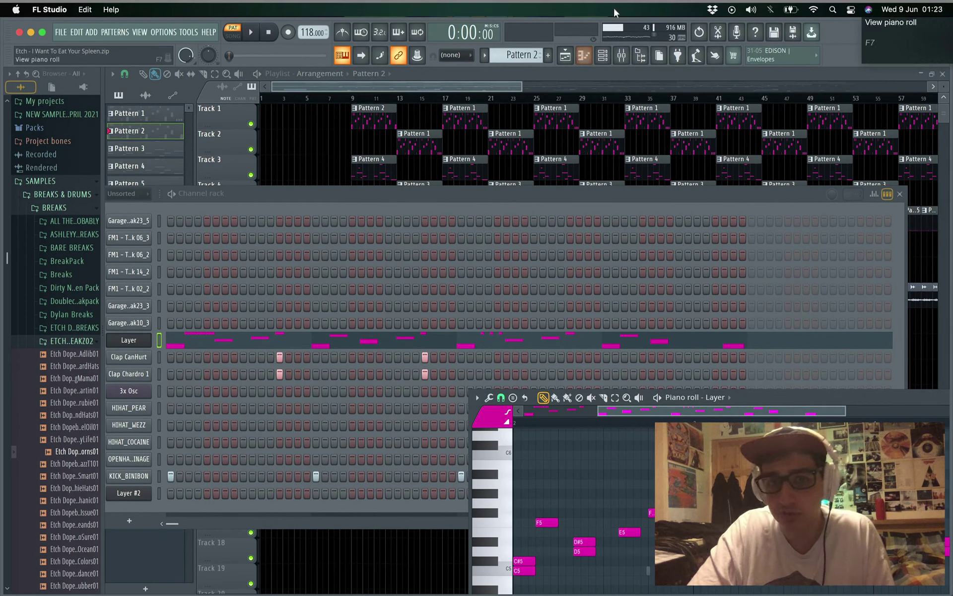
{"action": "left_click", "coordinate": [564, 72]}
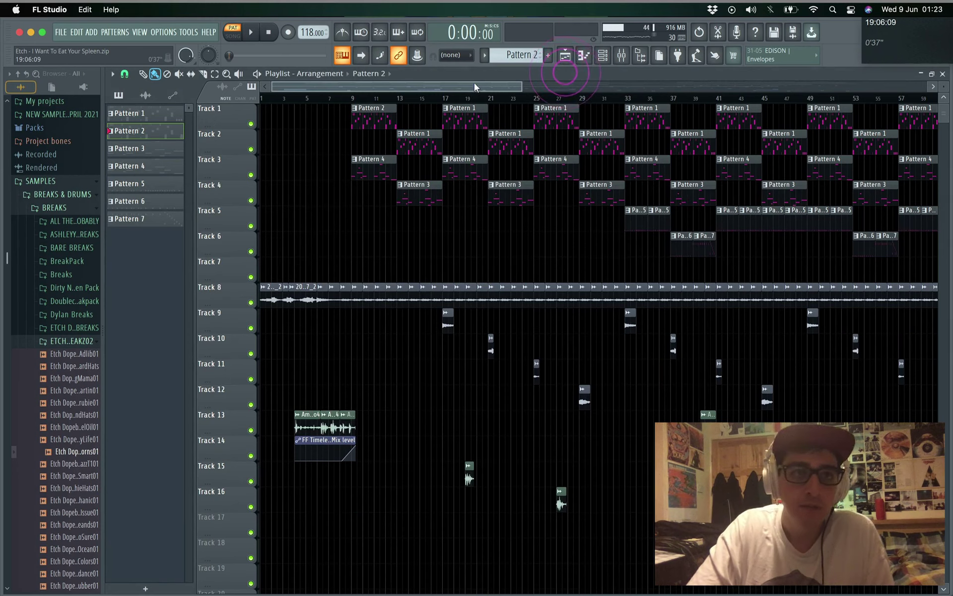
{"action": "left_click_drag", "start_coordinate": [475, 82], "coordinate": [326, 99]}
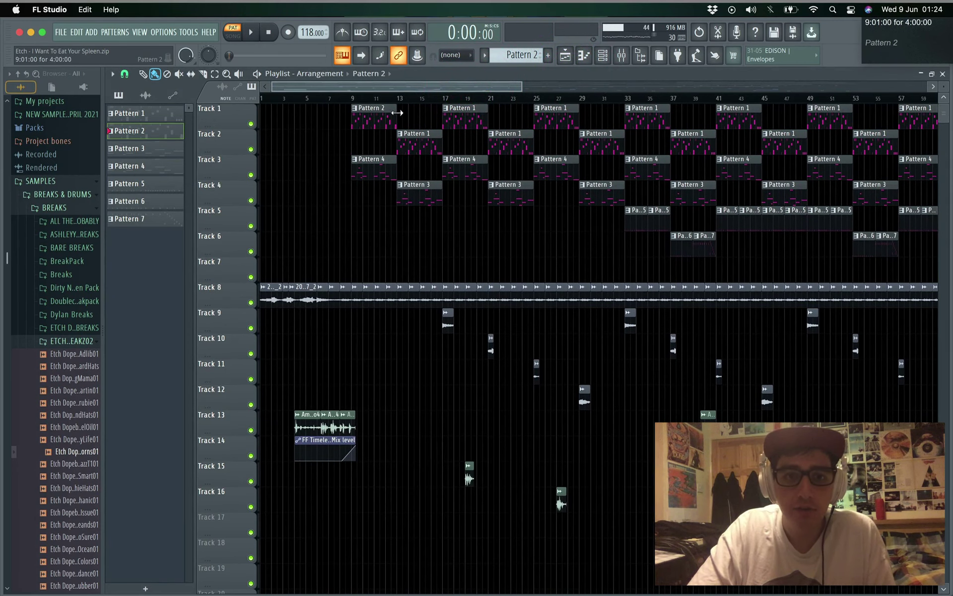
Solo Tracks 1 and 2 together in the playlist, briefly toggling Track 5 on and off
{"action": "right_click", "coordinate": [251, 124]}
{"action": "right_click", "coordinate": [251, 149]}
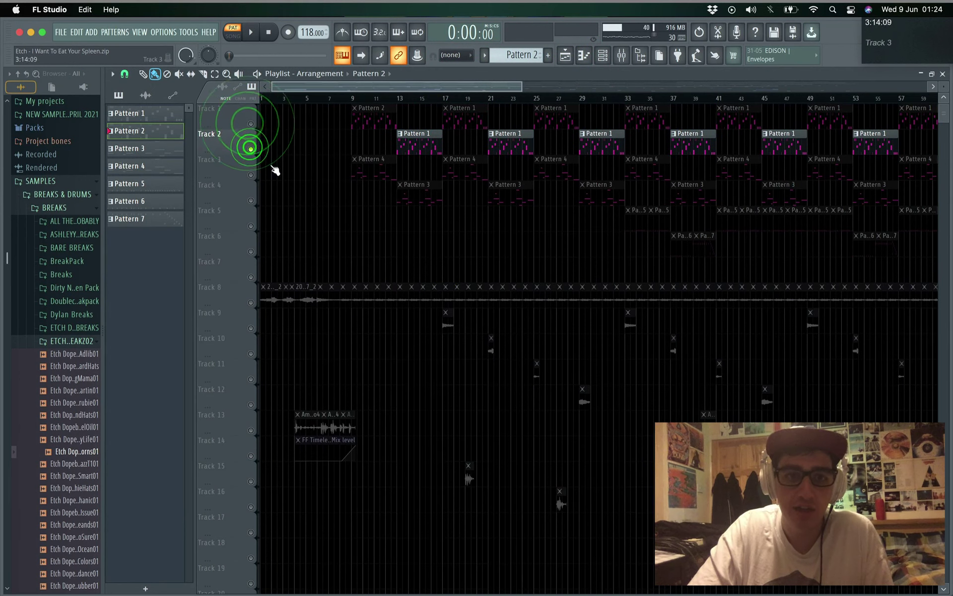
{"action": "left_click", "coordinate": [251, 124]}
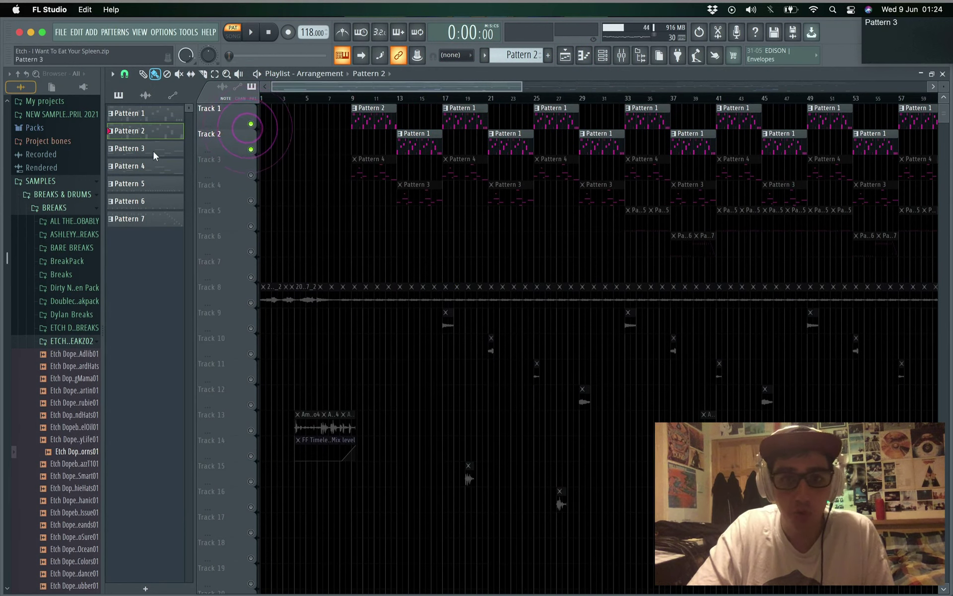
{"action": "left_click", "coordinate": [251, 226]}
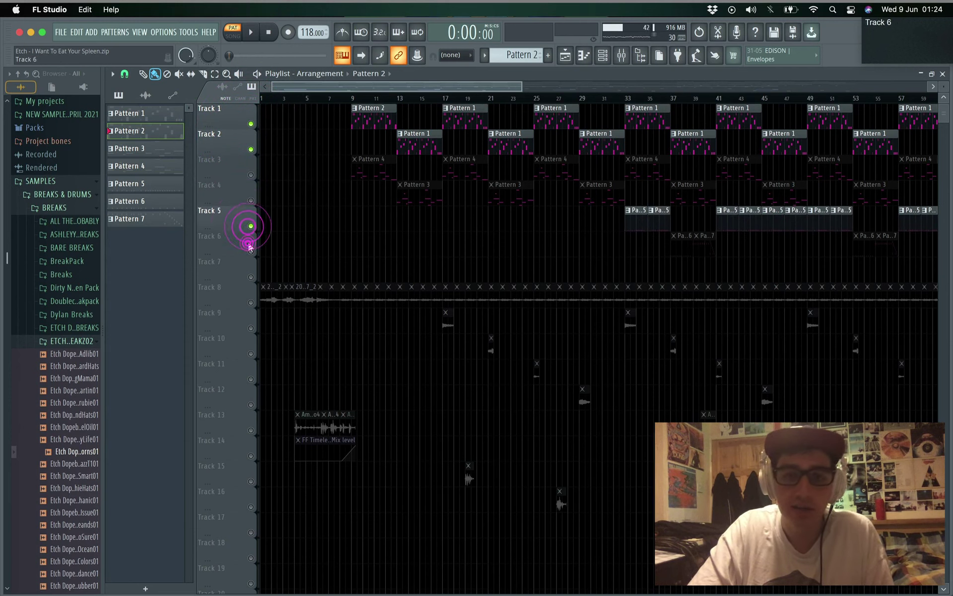
{"action": "left_click", "coordinate": [251, 226]}
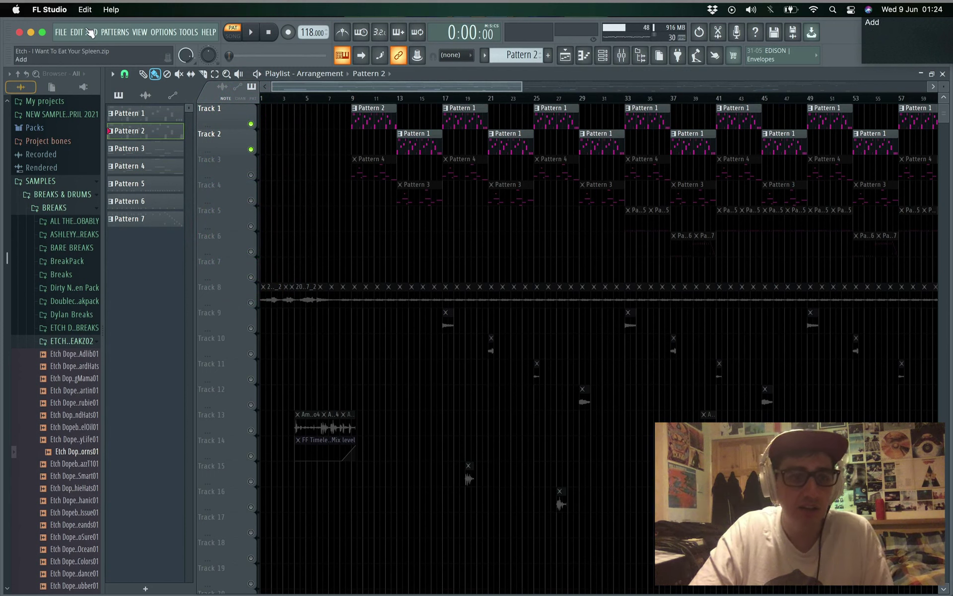
Look at the project file commands, dismiss them and unmute all playlist tracks again
{"action": "left_click", "coordinate": [60, 32]}
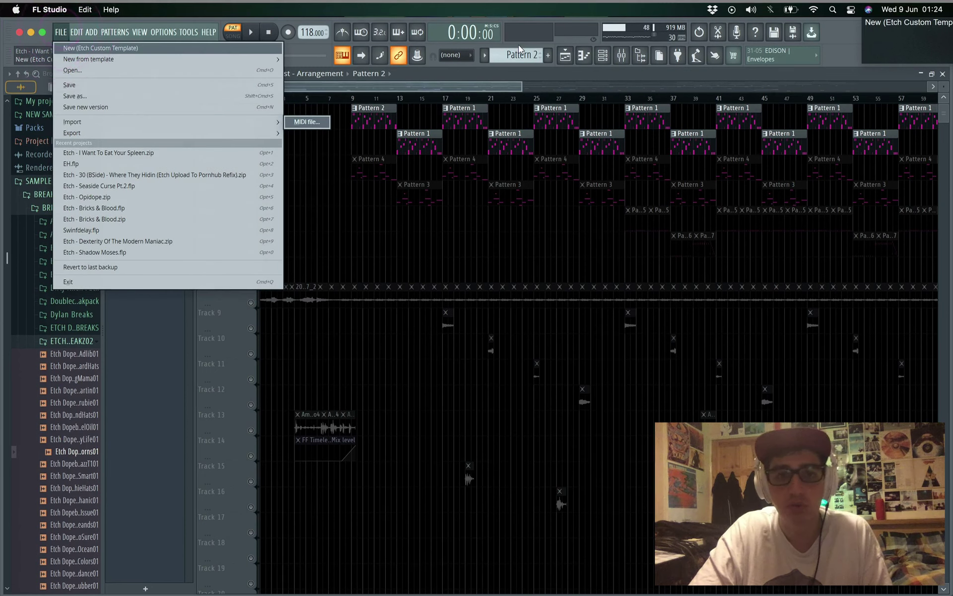
{"action": "left_click", "coordinate": [517, 76]}
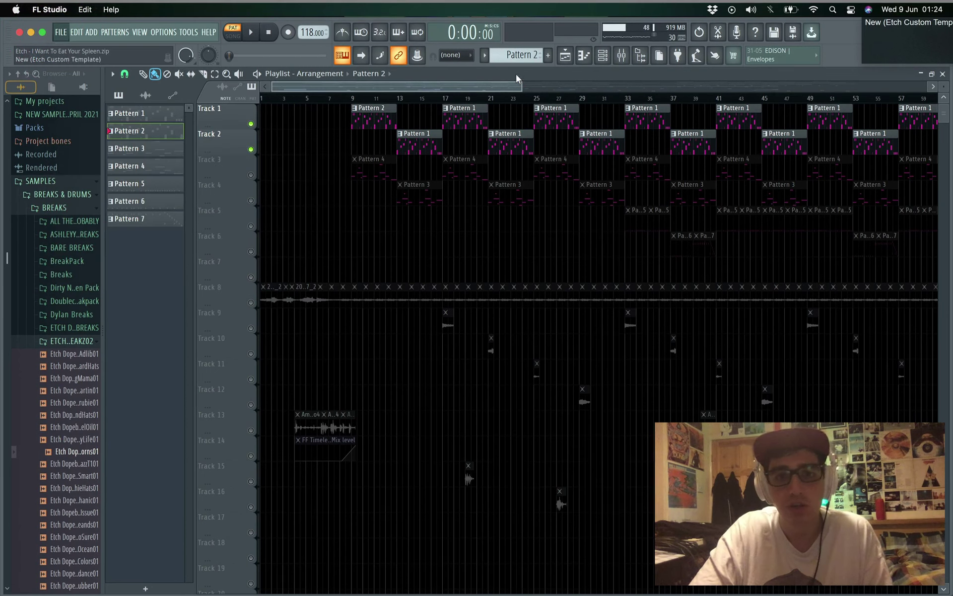
{"action": "right_click", "coordinate": [252, 128]}
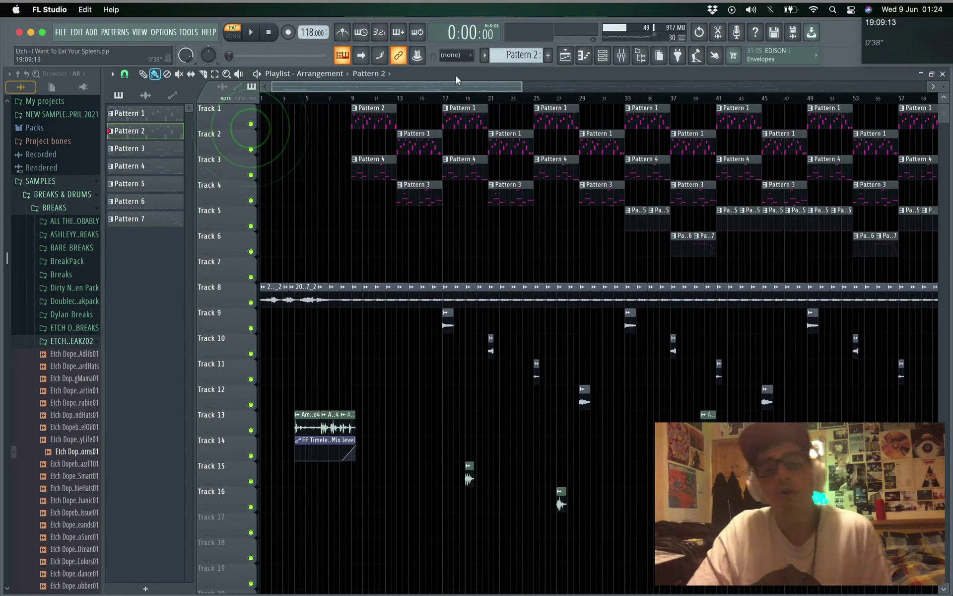
Examine the Track 1 options, including consolidating the track, and dismiss them without applying any
{"action": "left_click_drag", "start_coordinate": [520, 86], "coordinate": [467, 94]}
{"action": "right_click", "coordinate": [228, 118]}
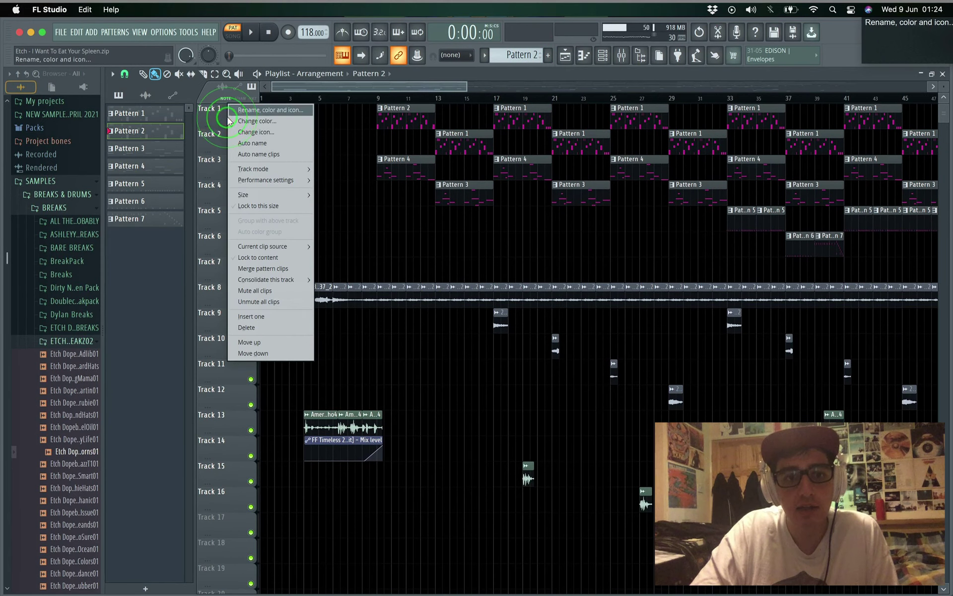
{"action": "left_click", "coordinate": [222, 123]}
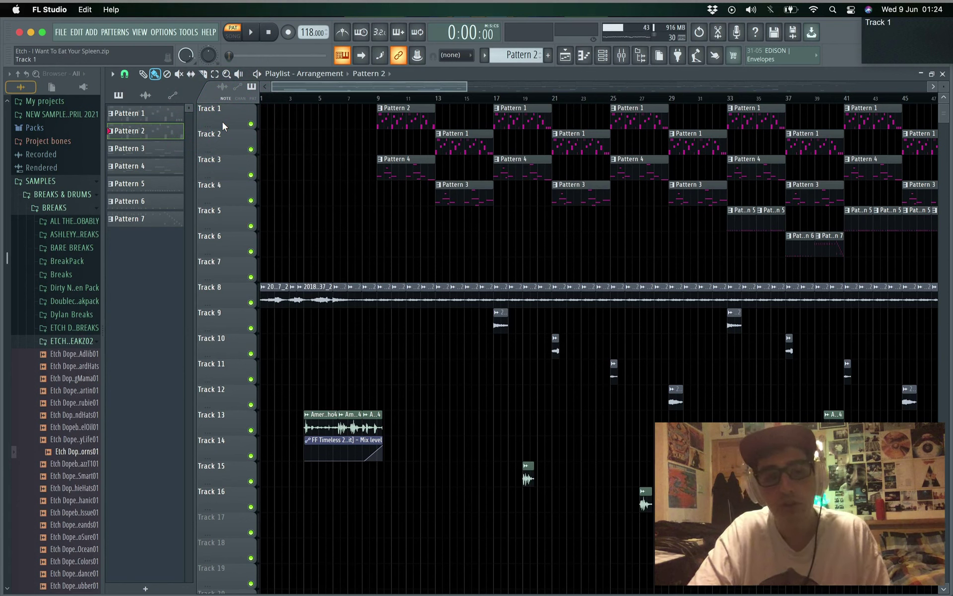
{"action": "left_click", "coordinate": [222, 122]}
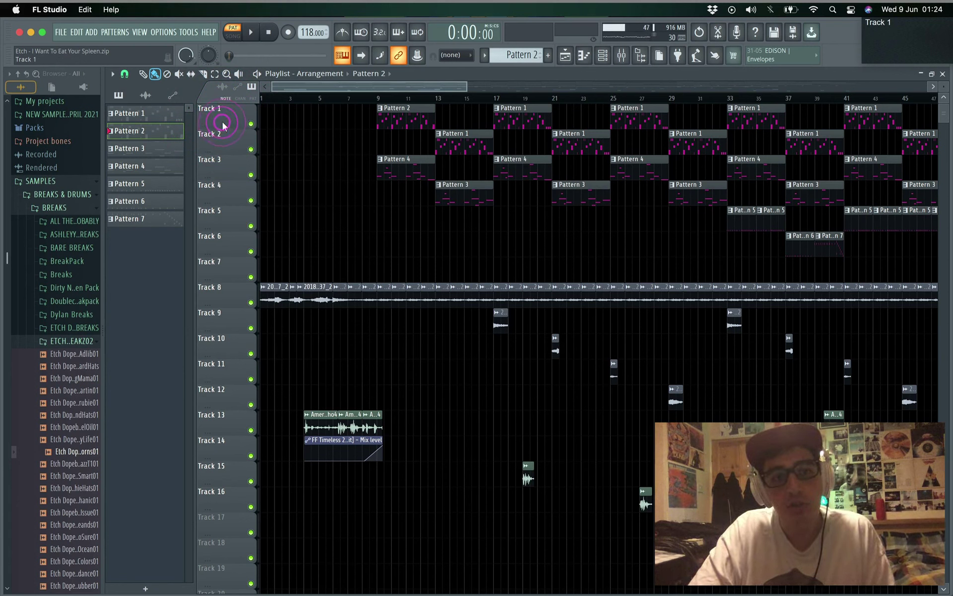
{"action": "right_click", "coordinate": [219, 115]}
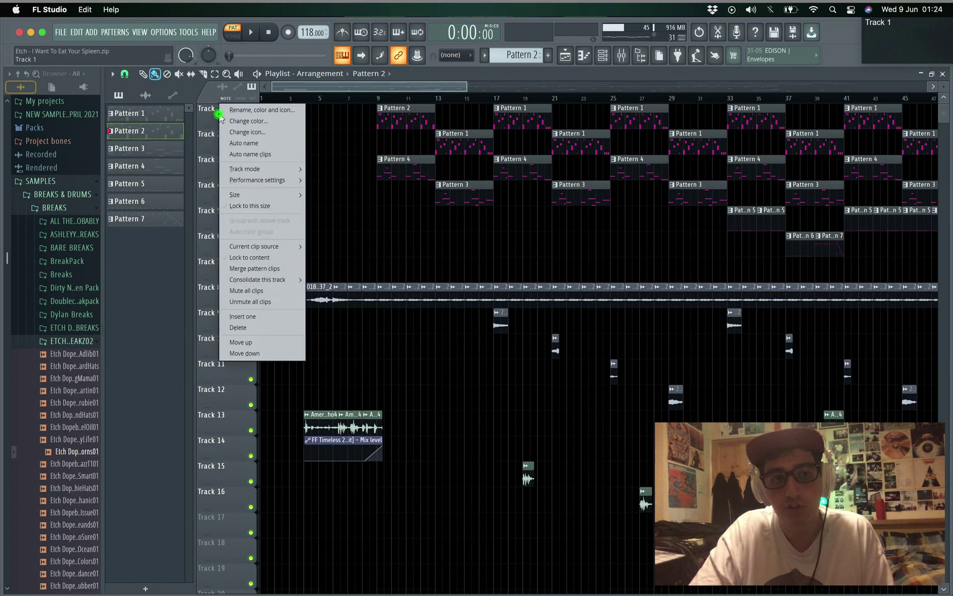
{"action": "mouse_move", "coordinate": [268, 279]}
{"action": "left_click", "coordinate": [353, 112]}
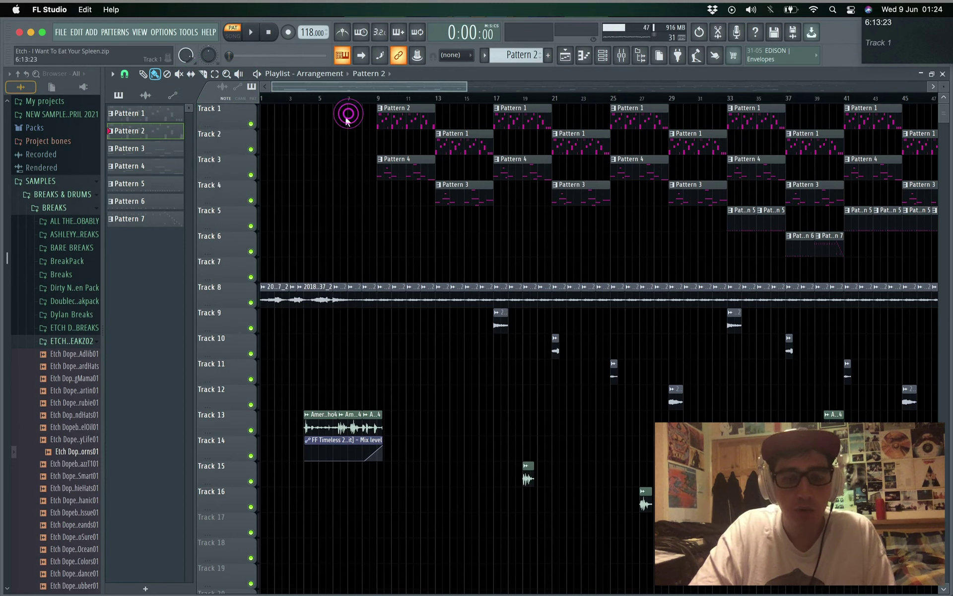
{"action": "left_click_drag", "start_coordinate": [385, 87], "coordinate": [421, 84]}
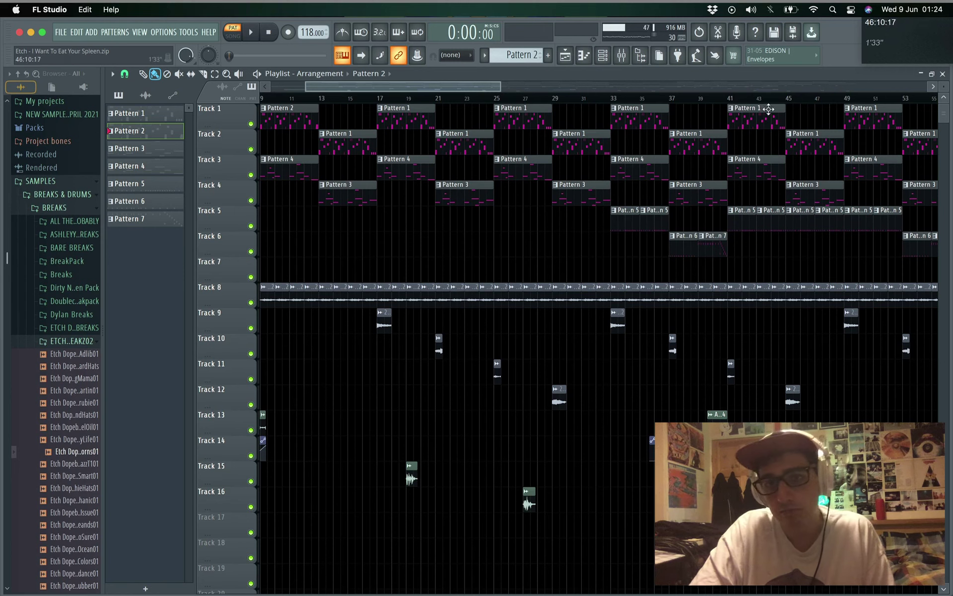
{"action": "left_click_drag", "start_coordinate": [468, 85], "coordinate": [748, 89]}
{"action": "scroll", "coordinate": [847, 109], "scroll_direction": "left", "scroll_amount": 15}
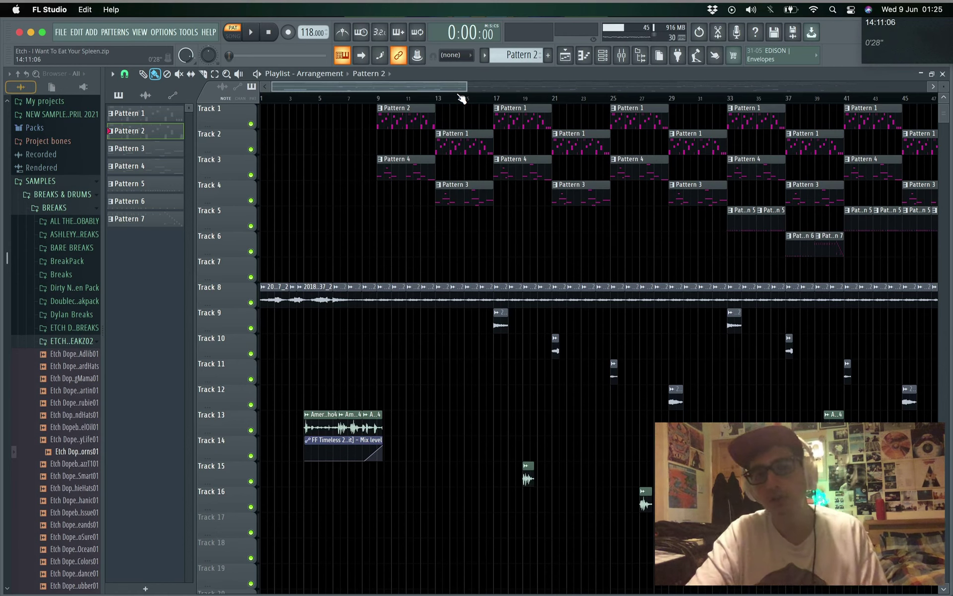
{"action": "left_click_drag", "start_coordinate": [467, 84], "coordinate": [528, 84]}
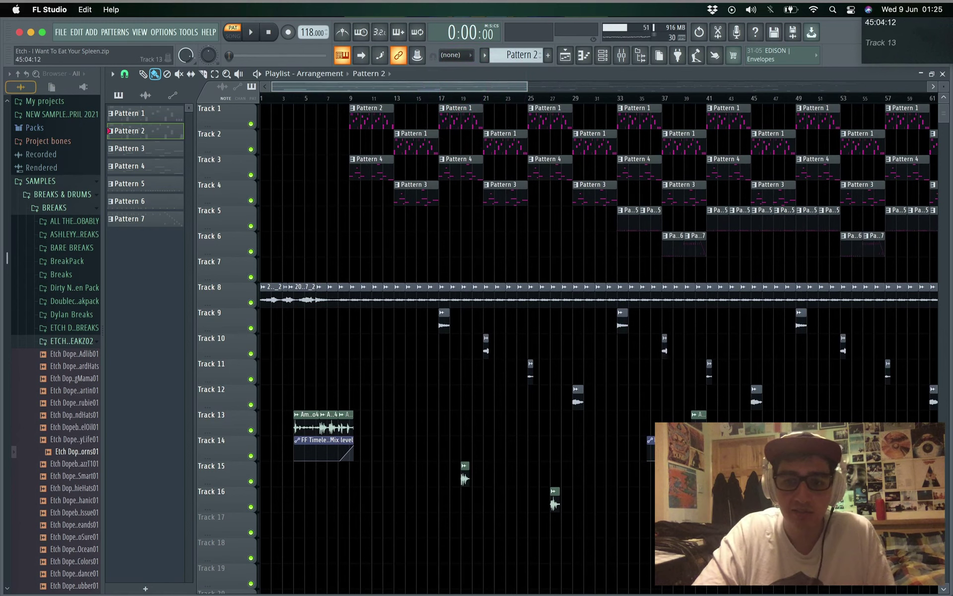
{"action": "left_click_drag", "start_coordinate": [484, 89], "coordinate": [638, 158]}
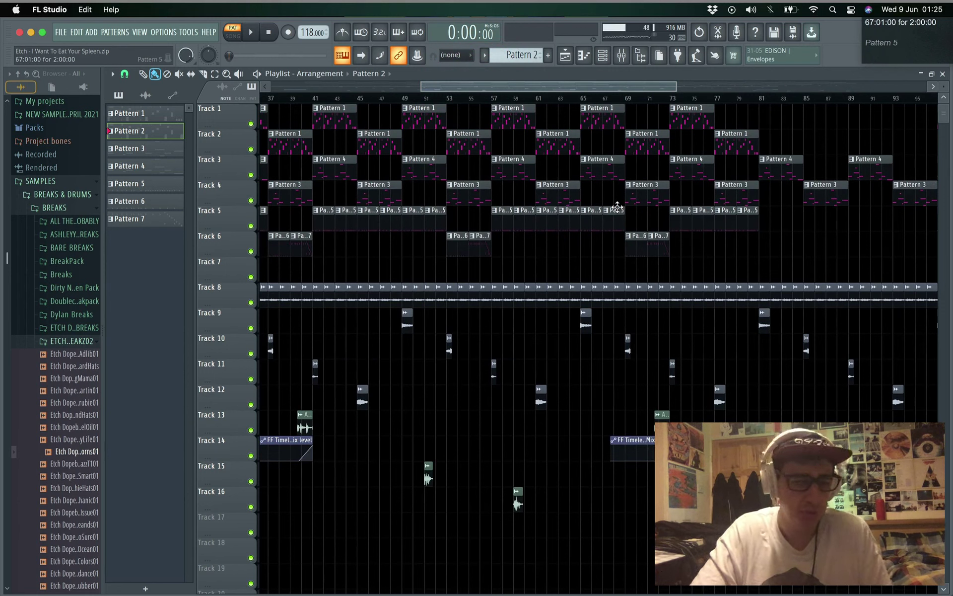
Play the song from bar 9 and zoom the playlist out to show the whole arrangement
{"action": "left_click_drag", "start_coordinate": [576, 87], "coordinate": [294, 82]}
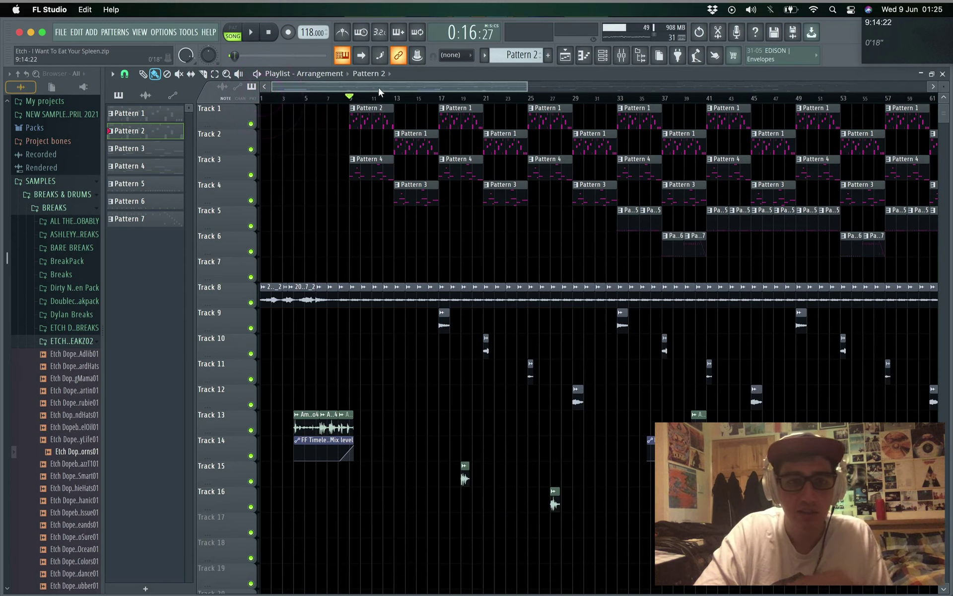
{"action": "left_click_drag", "start_coordinate": [381, 87], "coordinate": [496, 76]}
{"action": "key", "text": "space"}
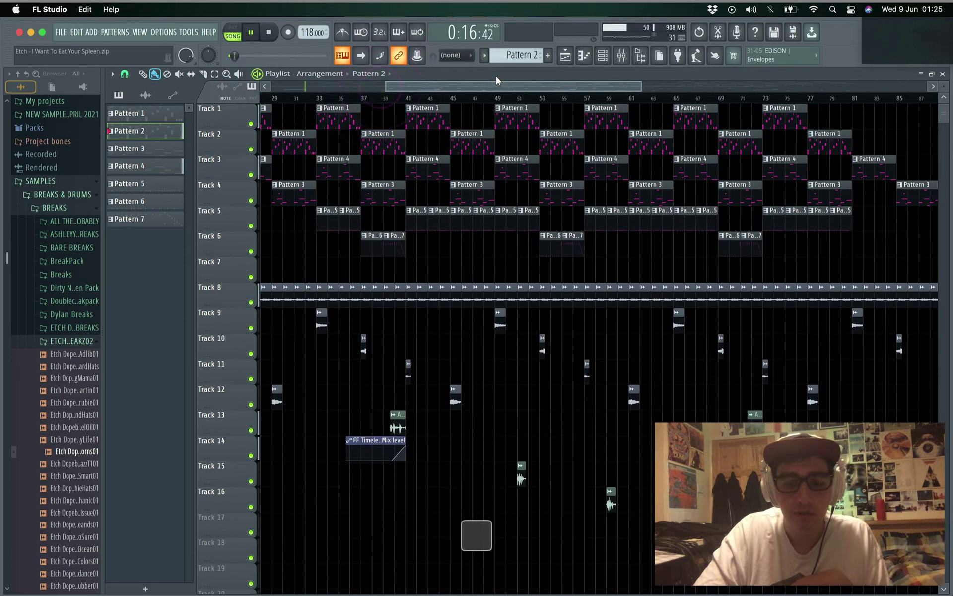
{"action": "left_click_drag", "start_coordinate": [487, 86], "coordinate": [326, 85]}
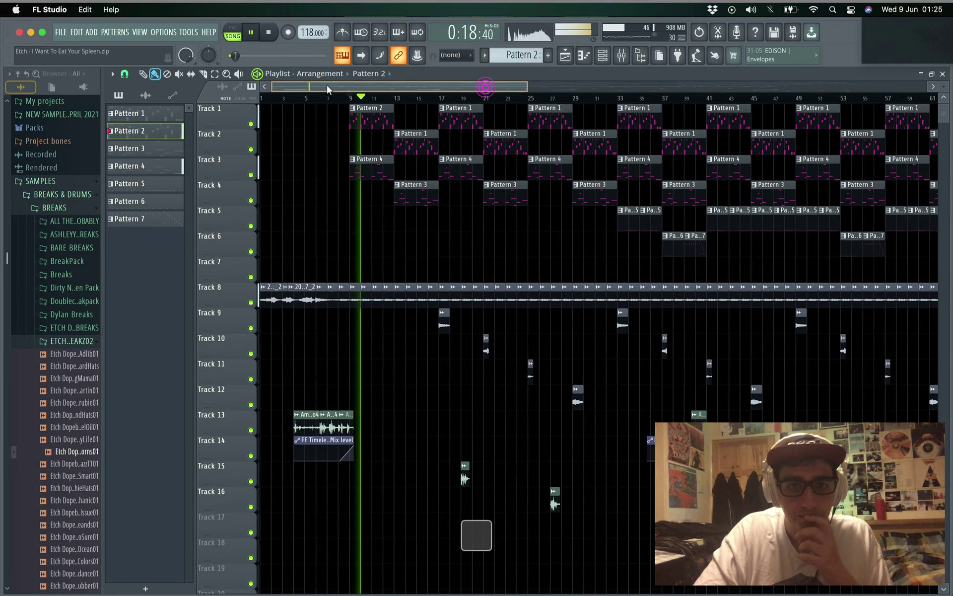
{"action": "left_click_drag", "start_coordinate": [525, 82], "coordinate": [943, 84]}
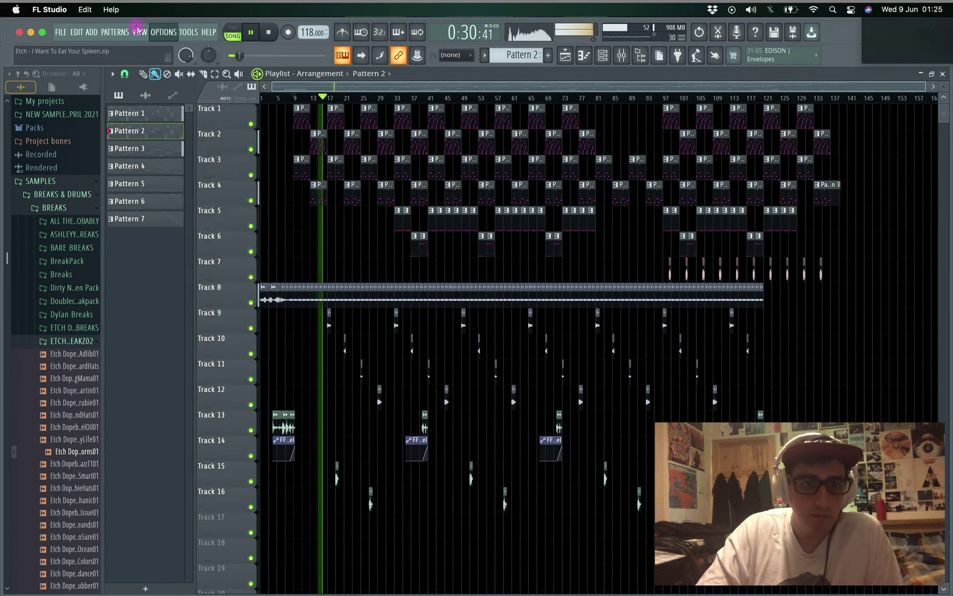
Open the mixer over the playlist and enlarge it to the full height of the workspace
{"action": "left_click", "coordinate": [162, 31]}
{"action": "mouse_move", "coordinate": [140, 32]}
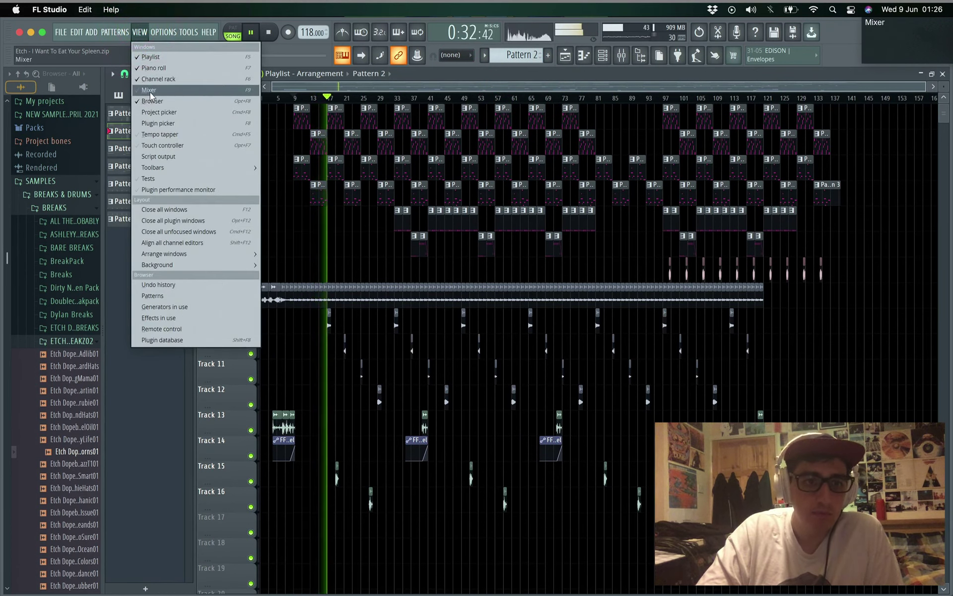
{"action": "left_click", "coordinate": [151, 90]}
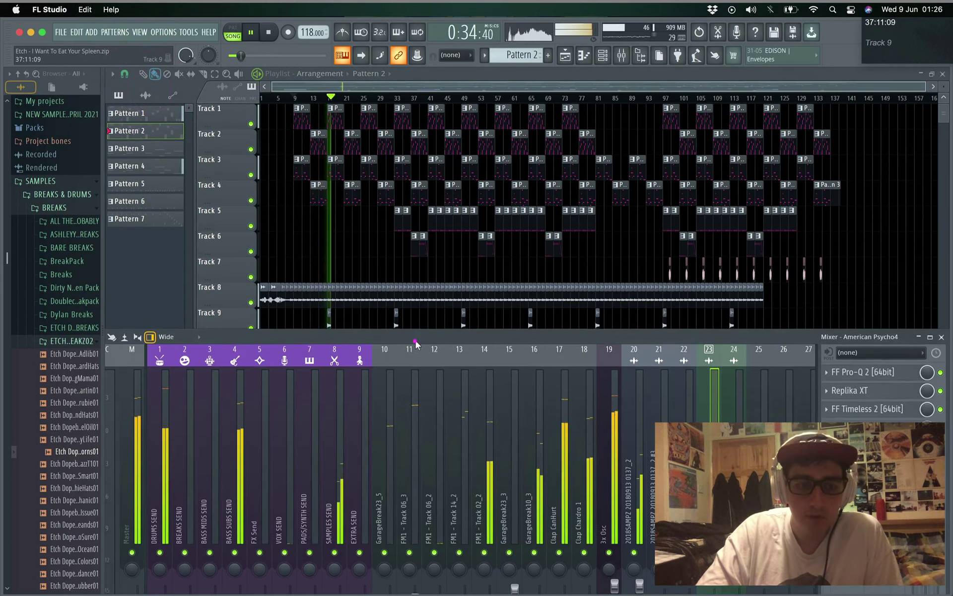
{"action": "left_click_drag", "start_coordinate": [415, 343], "coordinate": [448, 46]}
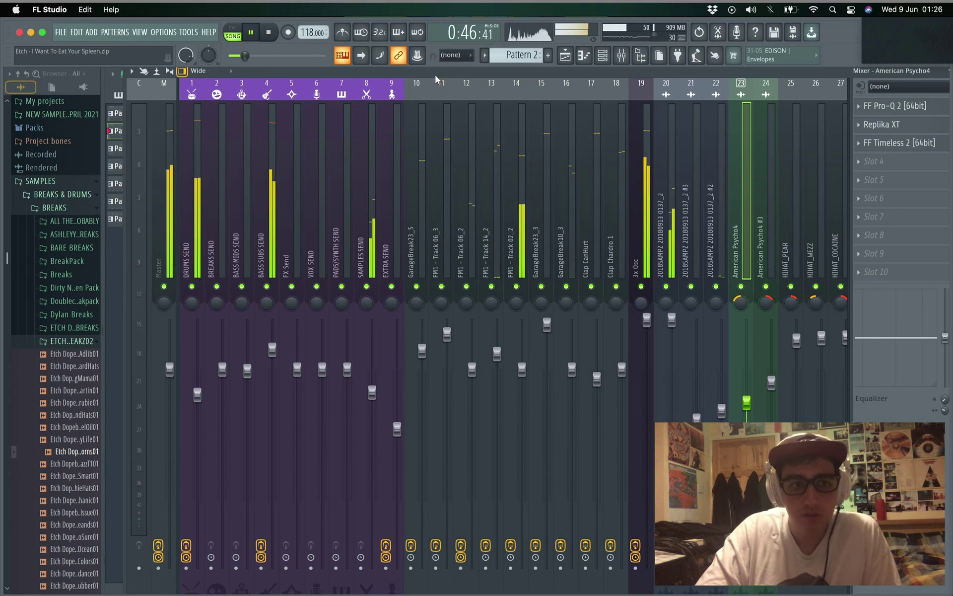
Step through the mixer tracks during playback, from Master and HIHAT_WEZZ back to DRUMS SEND, checking levels and effects, and stop playback
{"action": "left_click", "coordinate": [160, 219]}
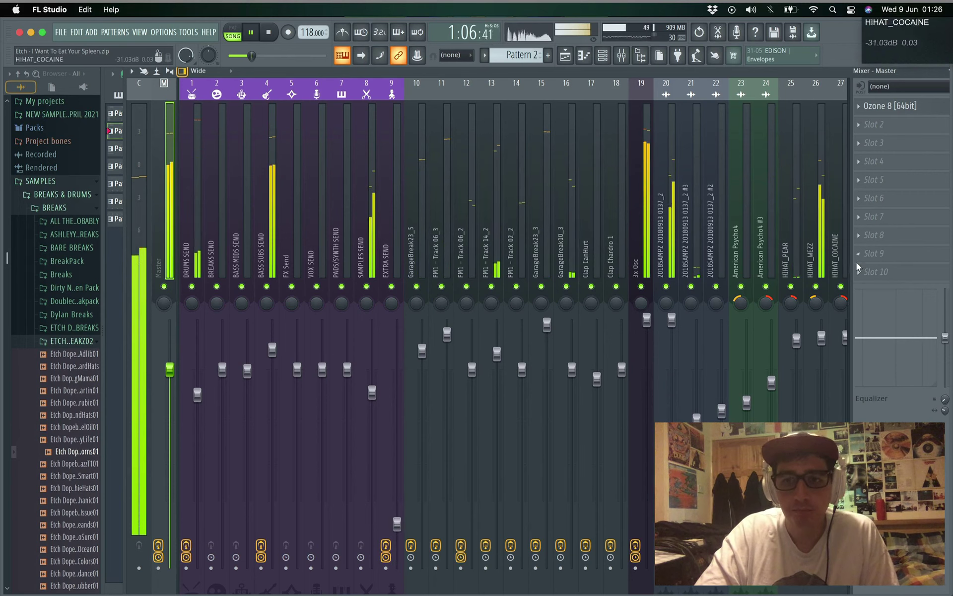
{"action": "left_click", "coordinate": [825, 239]}
{"action": "scroll", "coordinate": [828, 240], "scroll_direction": "right", "scroll_amount": 1}
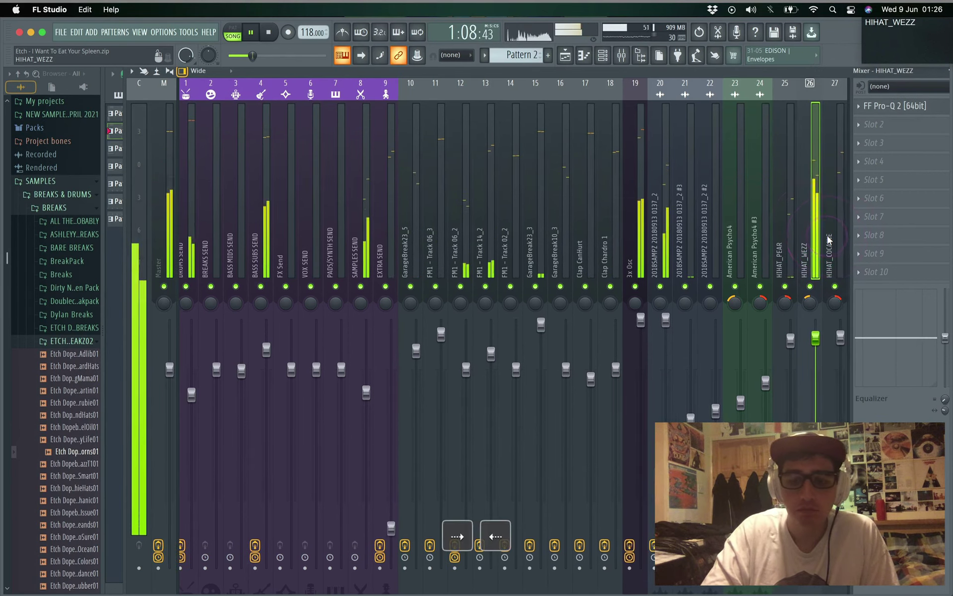
{"action": "scroll", "coordinate": [827, 240], "scroll_direction": "right", "scroll_amount": 3}
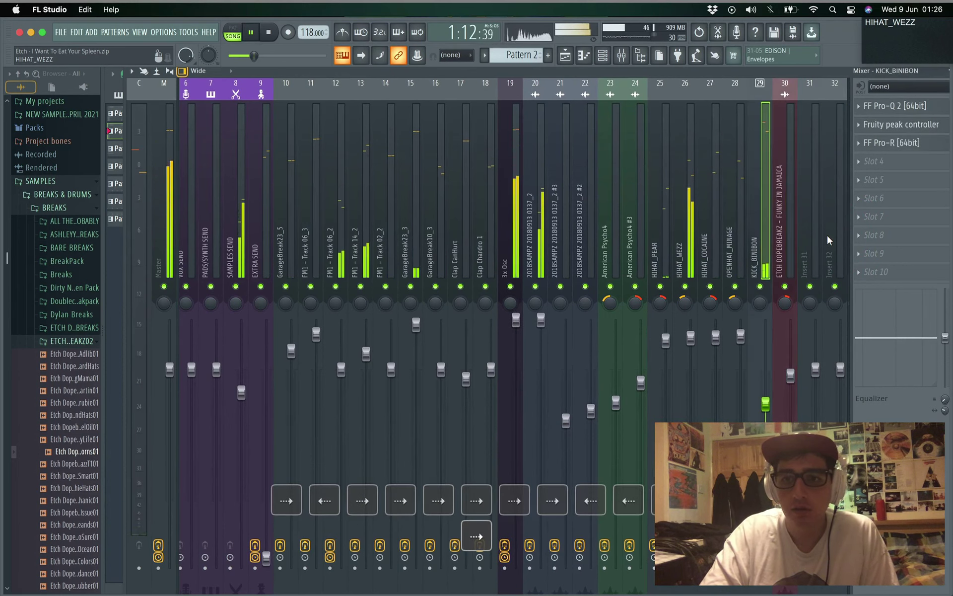
{"action": "scroll", "coordinate": [827, 241], "scroll_direction": "up", "scroll_amount": 7}
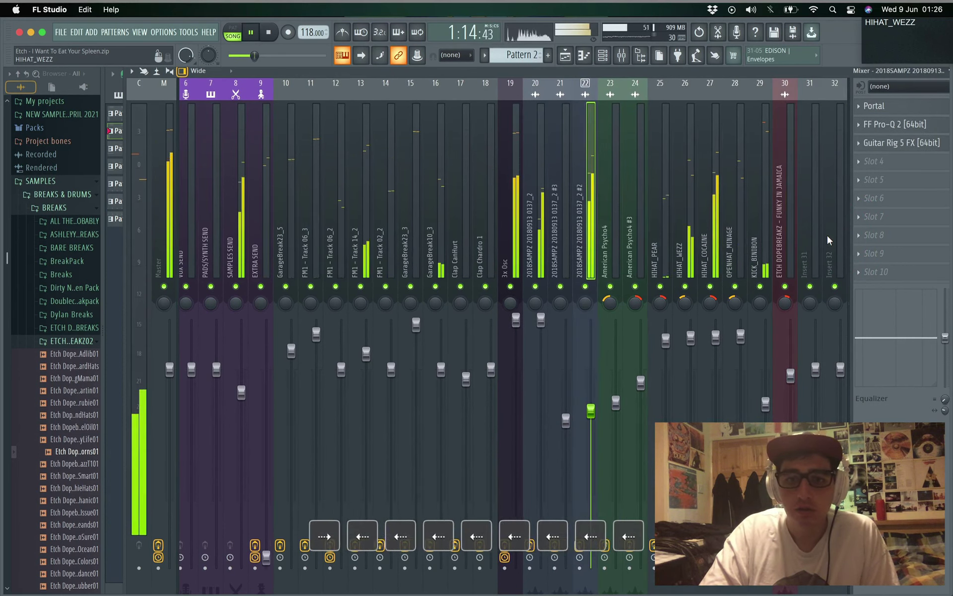
{"action": "scroll", "coordinate": [827, 237], "scroll_direction": "up", "scroll_amount": 10}
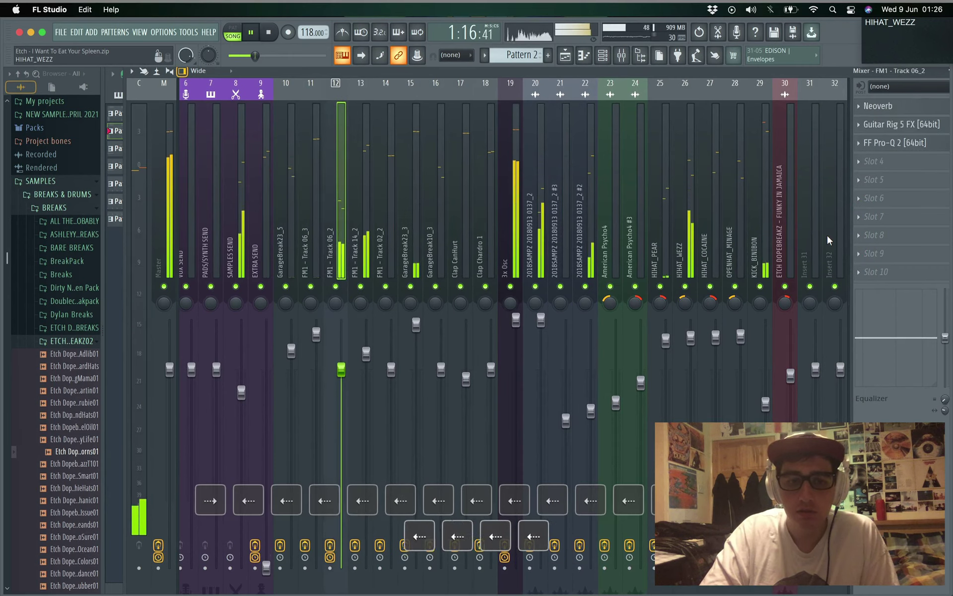
{"action": "scroll", "coordinate": [827, 240], "scroll_direction": "up", "scroll_amount": 9}
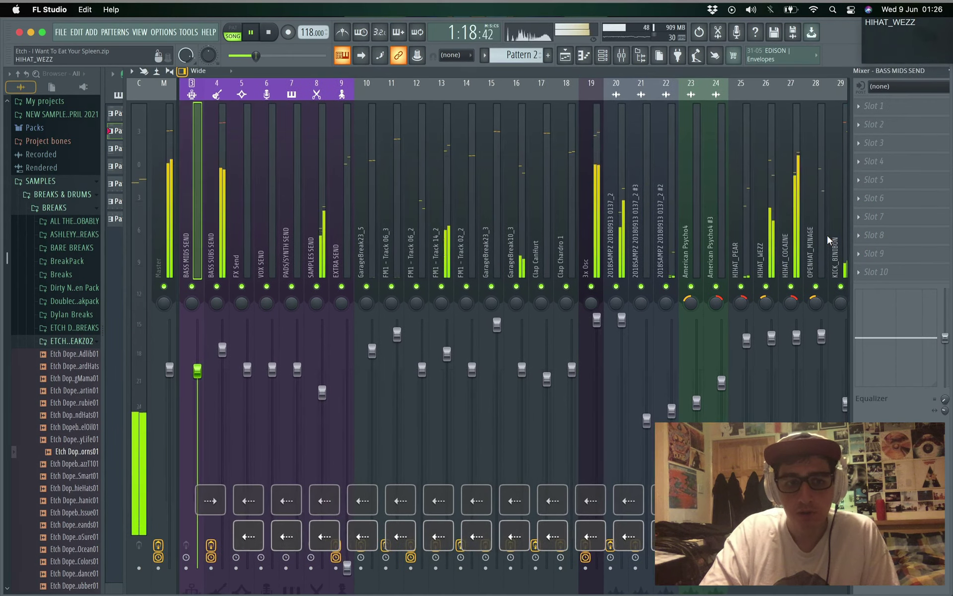
{"action": "scroll", "coordinate": [828, 241], "scroll_direction": "up", "scroll_amount": 2}
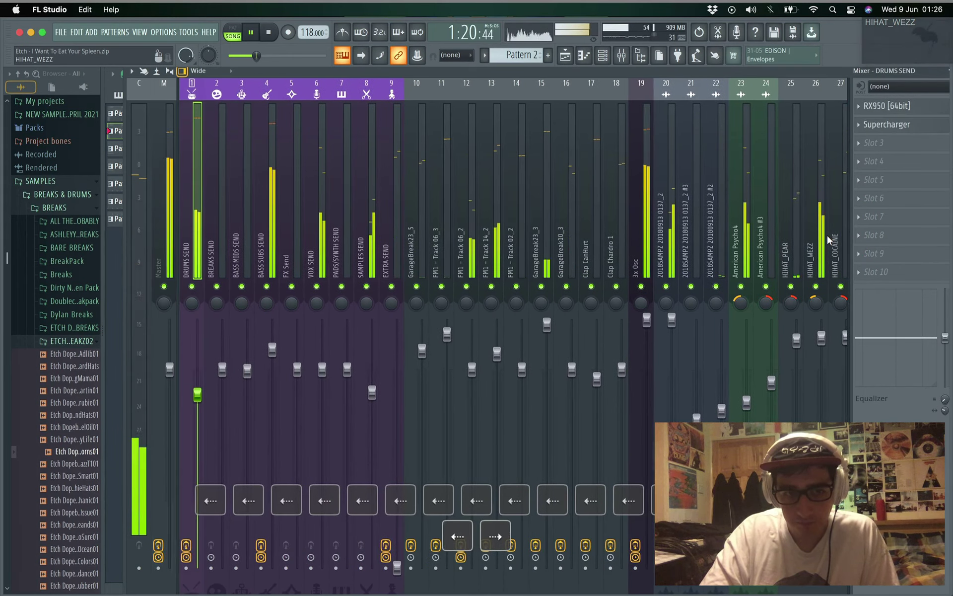
{"action": "key", "text": "space"}
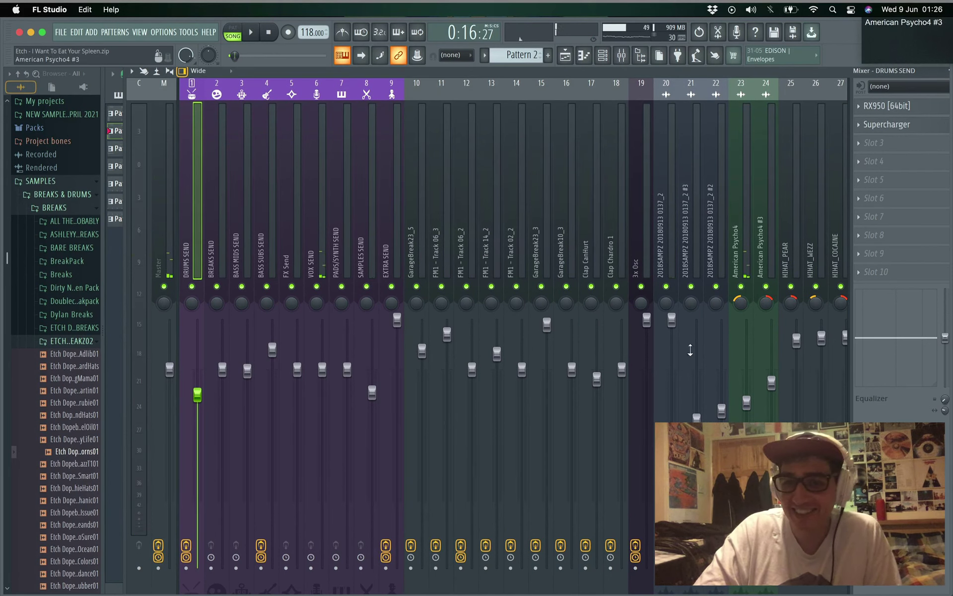
Inspect the effects on the American Psycho4 and American Psycho4 #3 mixer tracks and look across the remaining tracks
{"action": "left_click", "coordinate": [747, 231]}
{"action": "left_click", "coordinate": [761, 231]}
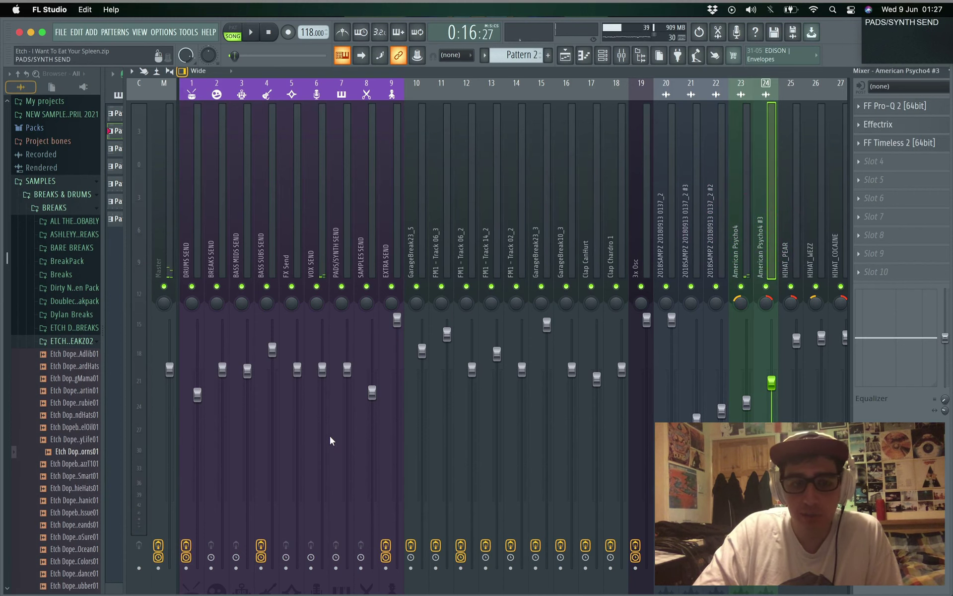
{"action": "scroll", "coordinate": [361, 239], "scroll_direction": "right", "scroll_amount": 3}
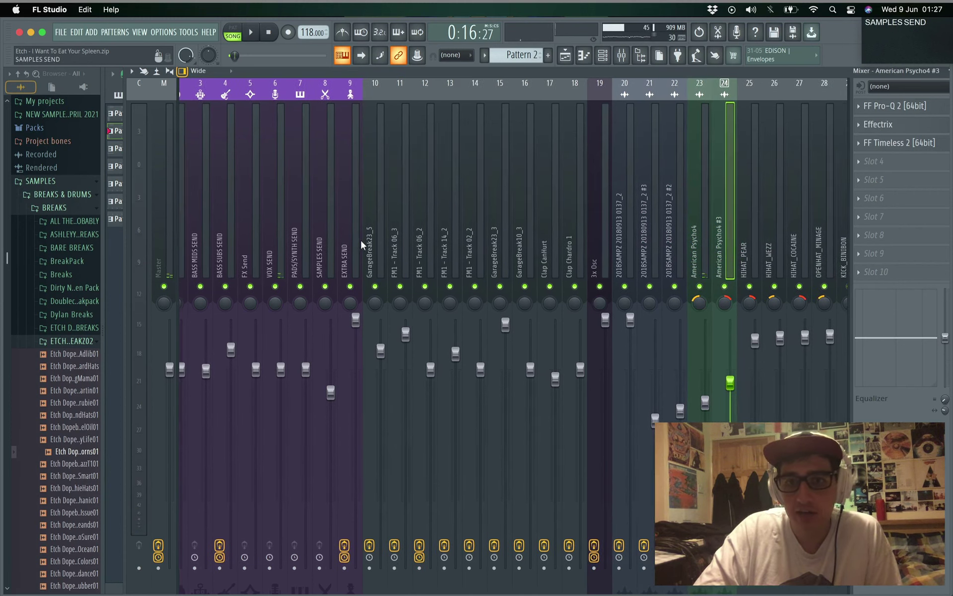
{"action": "scroll", "coordinate": [361, 239], "scroll_direction": "right", "scroll_amount": 2}
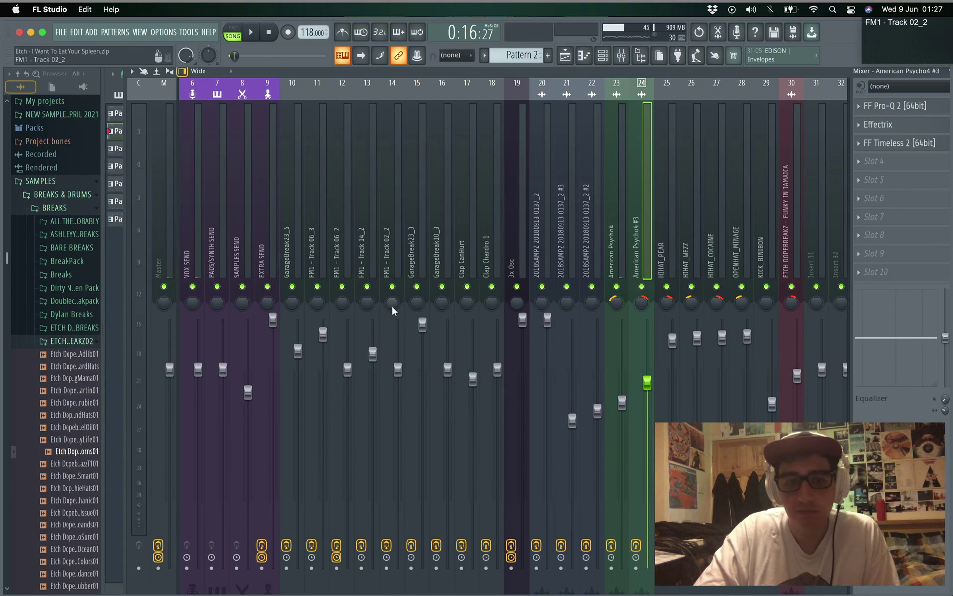
{"action": "scroll", "coordinate": [396, 231], "scroll_direction": "left", "scroll_amount": 5}
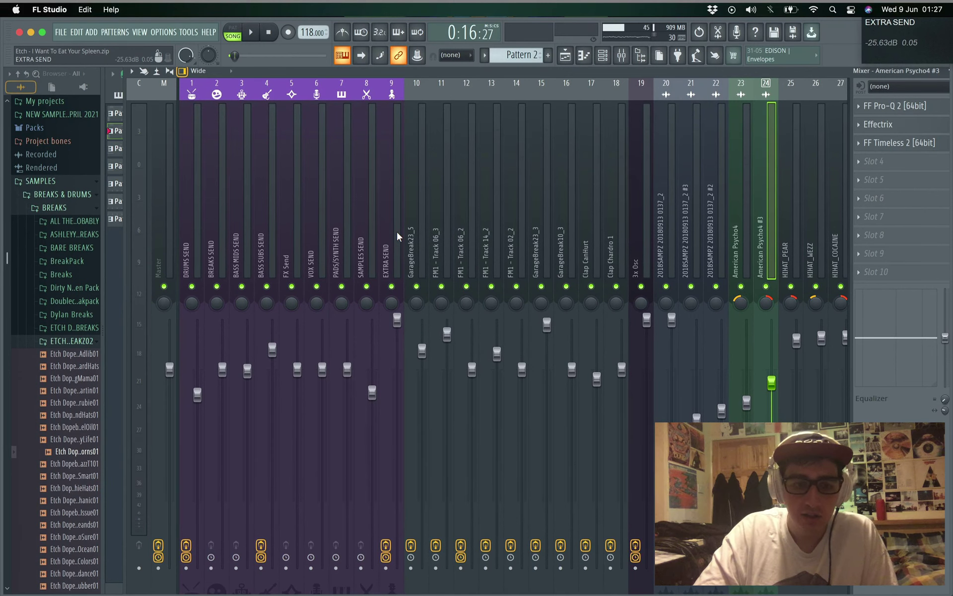
{"action": "scroll", "coordinate": [396, 231], "scroll_direction": "right", "scroll_amount": 7}
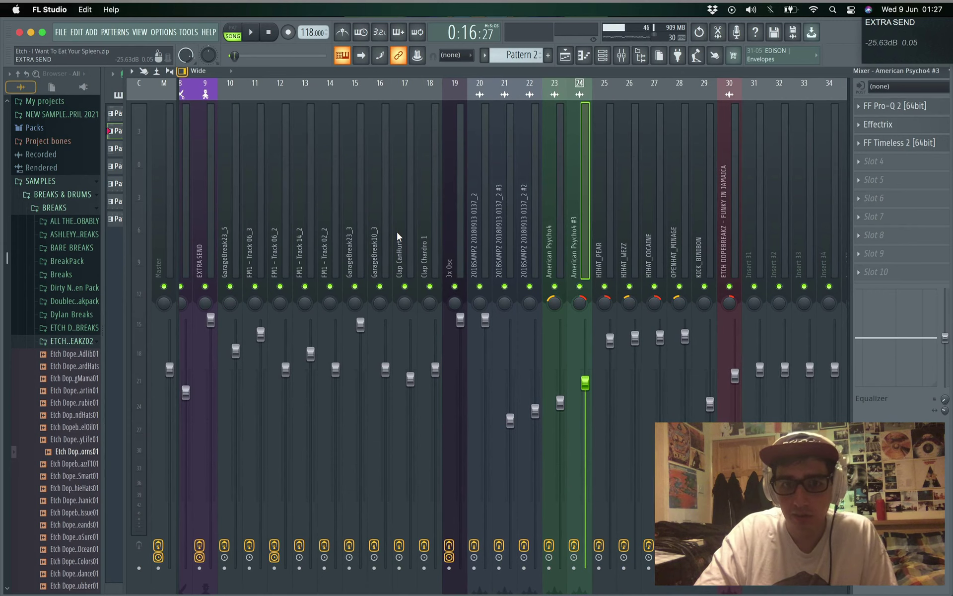
{"action": "scroll", "coordinate": [396, 231], "scroll_direction": "left", "scroll_amount": 5}
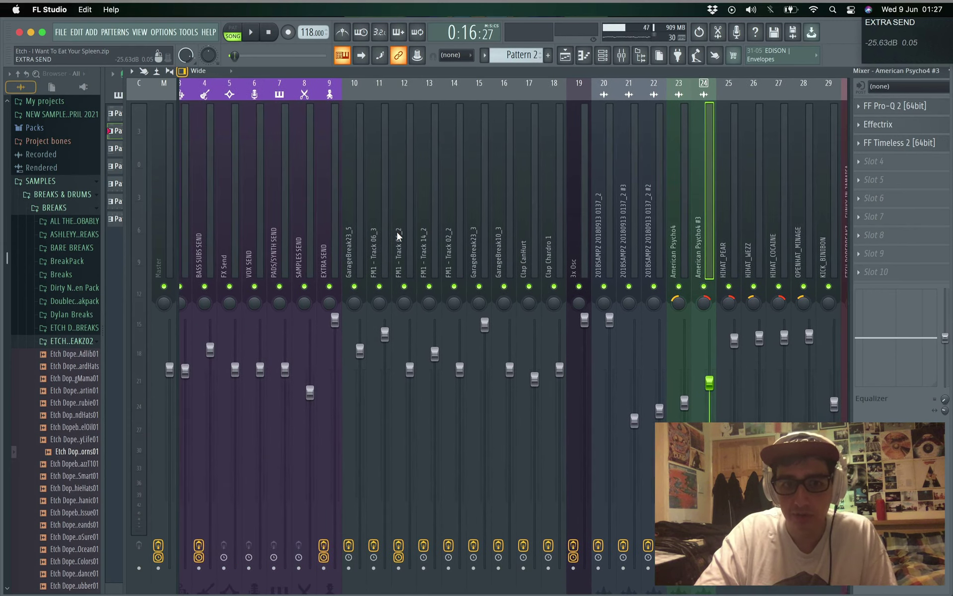
{"action": "left_click", "coordinate": [351, 240]}
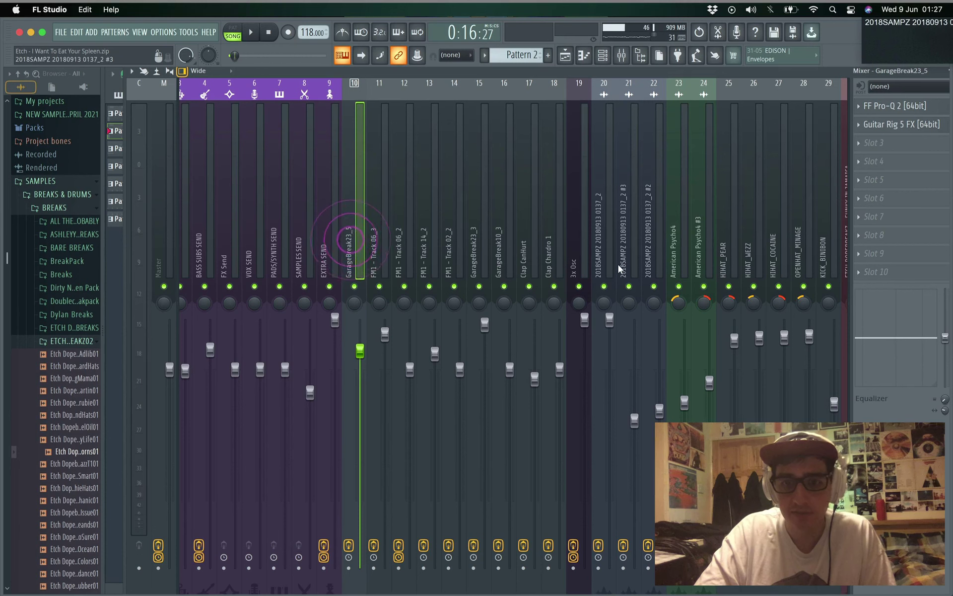
{"action": "left_click", "coordinate": [605, 255]}
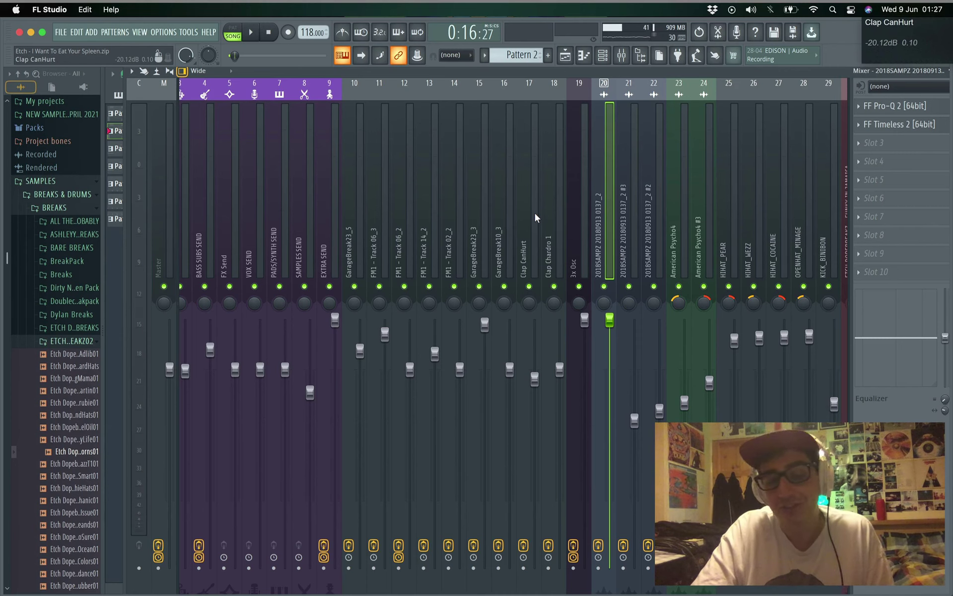
{"action": "scroll", "coordinate": [535, 214], "scroll_direction": "right", "scroll_amount": 4}
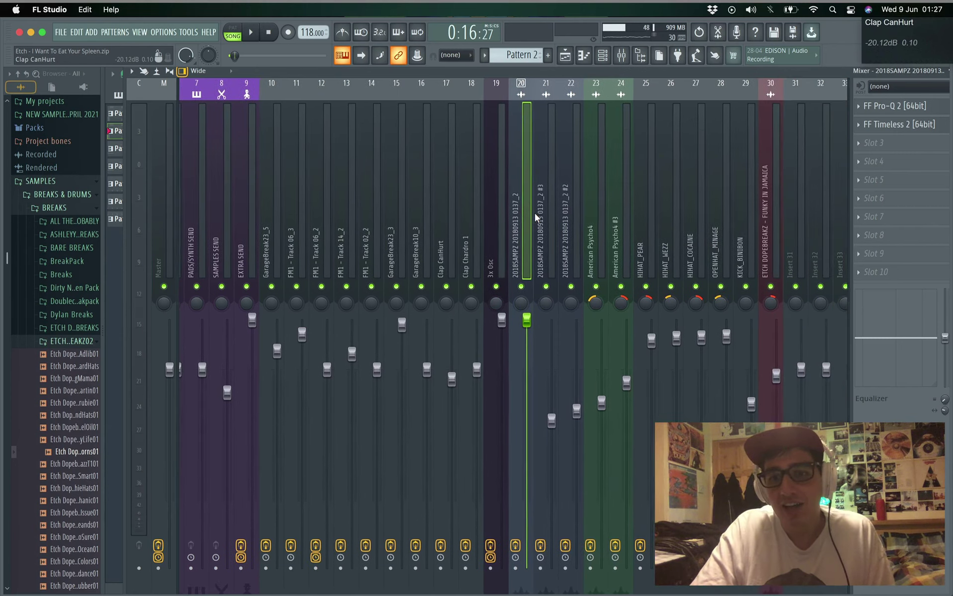
{"action": "scroll", "coordinate": [535, 213], "scroll_direction": "right", "scroll_amount": 3}
{"action": "scroll", "coordinate": [535, 210], "scroll_direction": "left", "scroll_amount": 9}
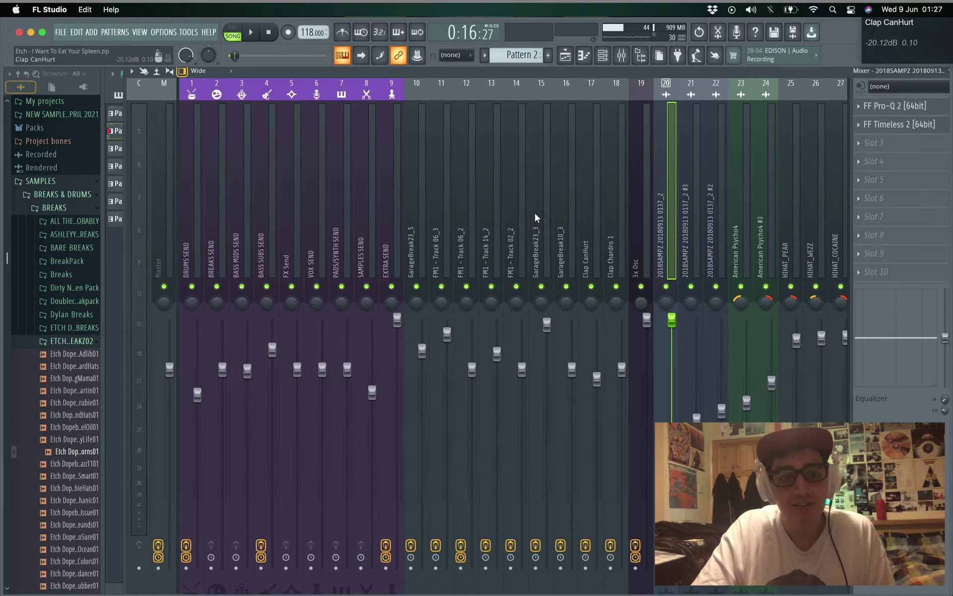
Open the Ozone 8 plugin on the Master track and move its window to the middle of the mixer
{"action": "left_click", "coordinate": [158, 263]}
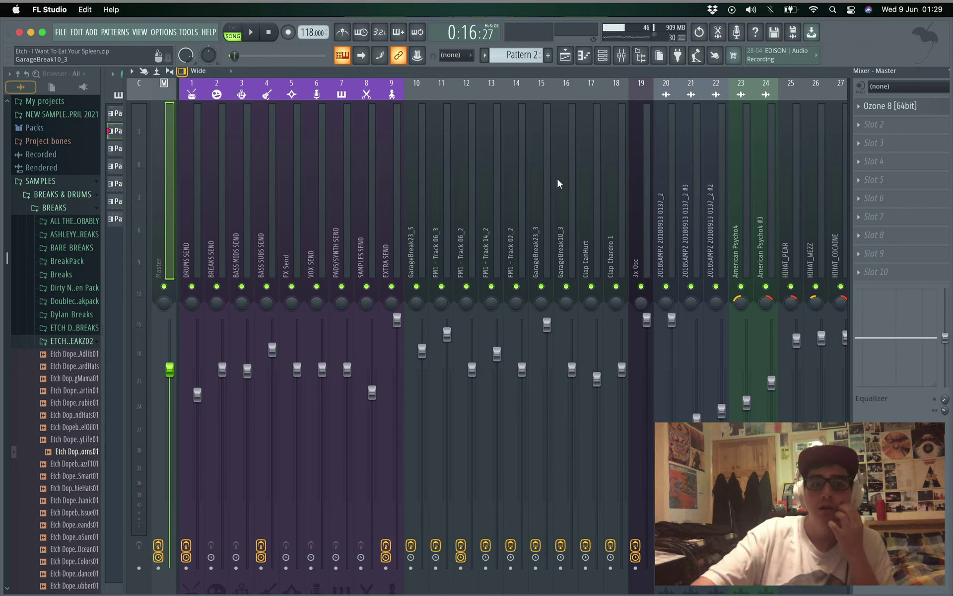
{"action": "left_click", "coordinate": [875, 105]}
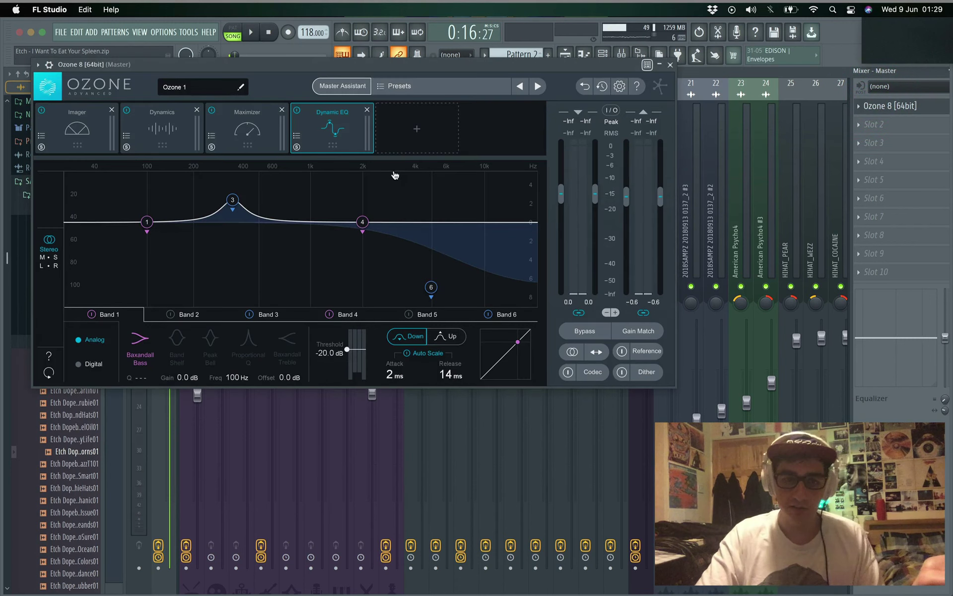
{"action": "left_click_drag", "start_coordinate": [407, 65], "coordinate": [548, 170]}
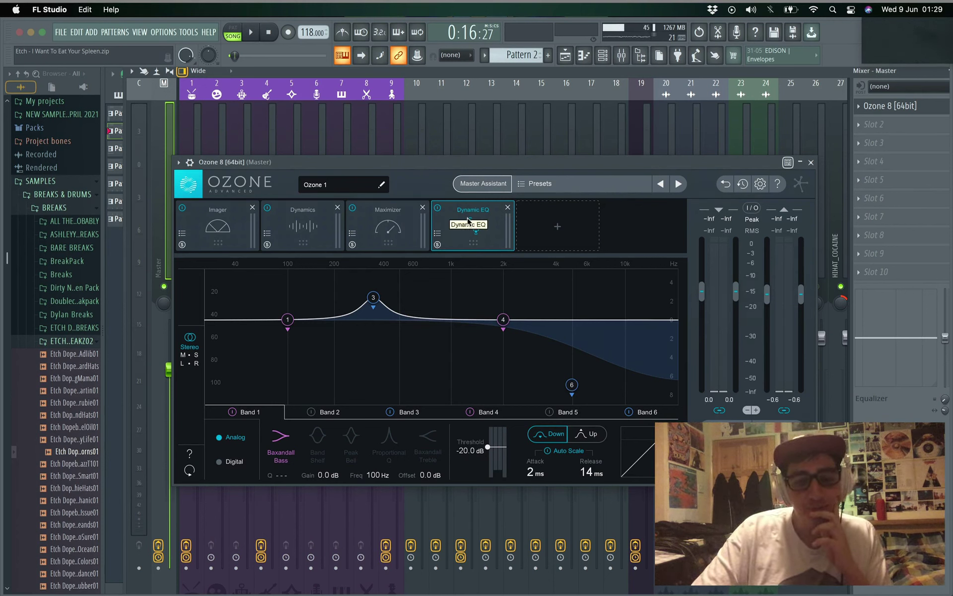
View Ozone's Maximizer, Dynamics and Imager modules, pulling the Imager's Band 1 stereo width fully down to -100
{"action": "left_click", "coordinate": [394, 223]}
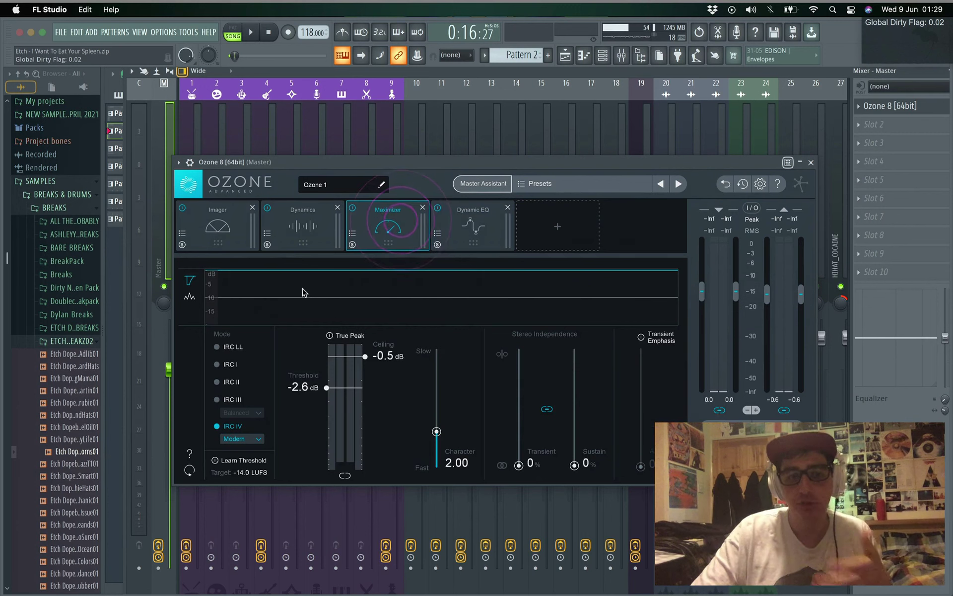
{"action": "left_click", "coordinate": [300, 232]}
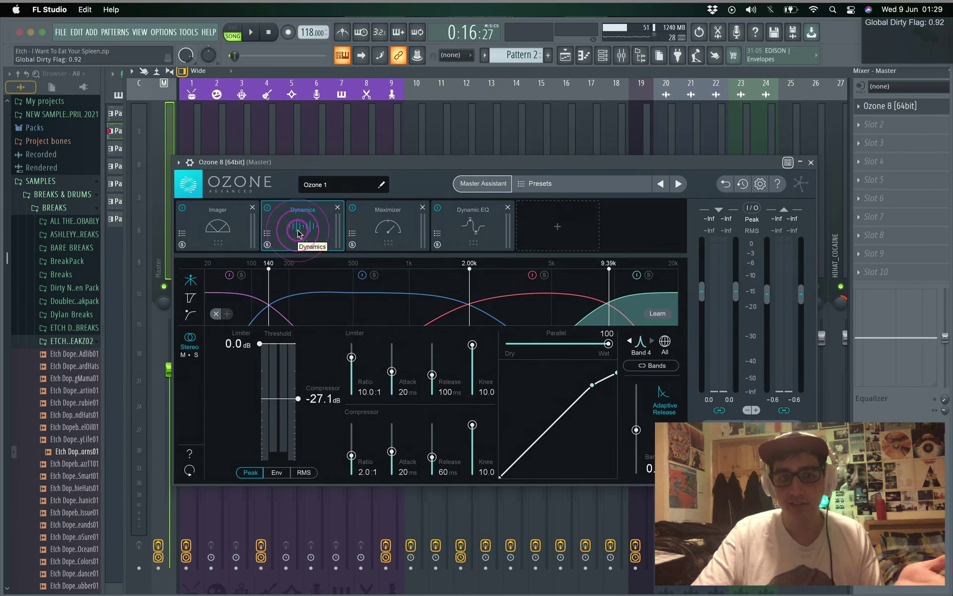
{"action": "left_click", "coordinate": [222, 236]}
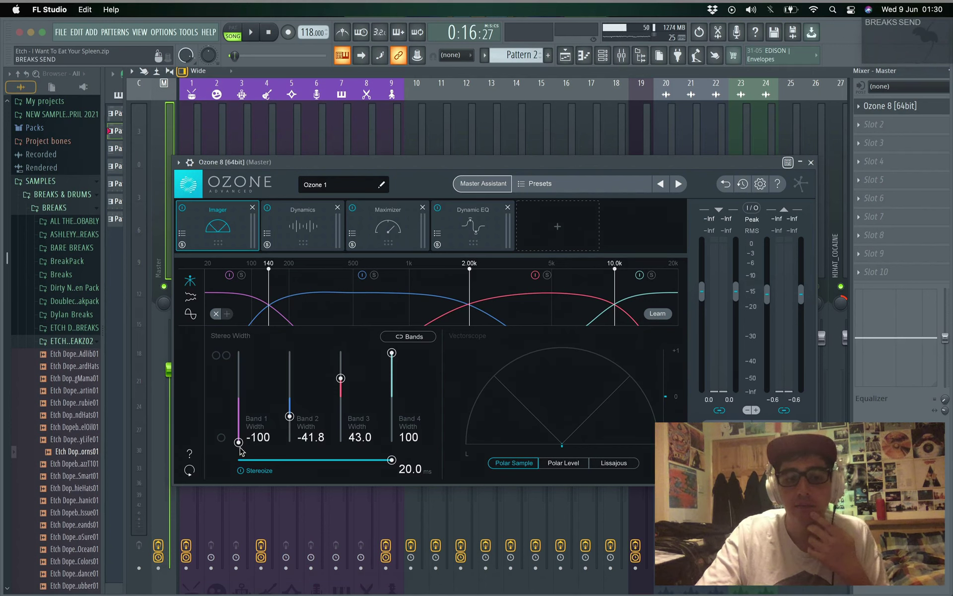
{"action": "left_click_drag", "start_coordinate": [239, 442], "coordinate": [240, 529]}
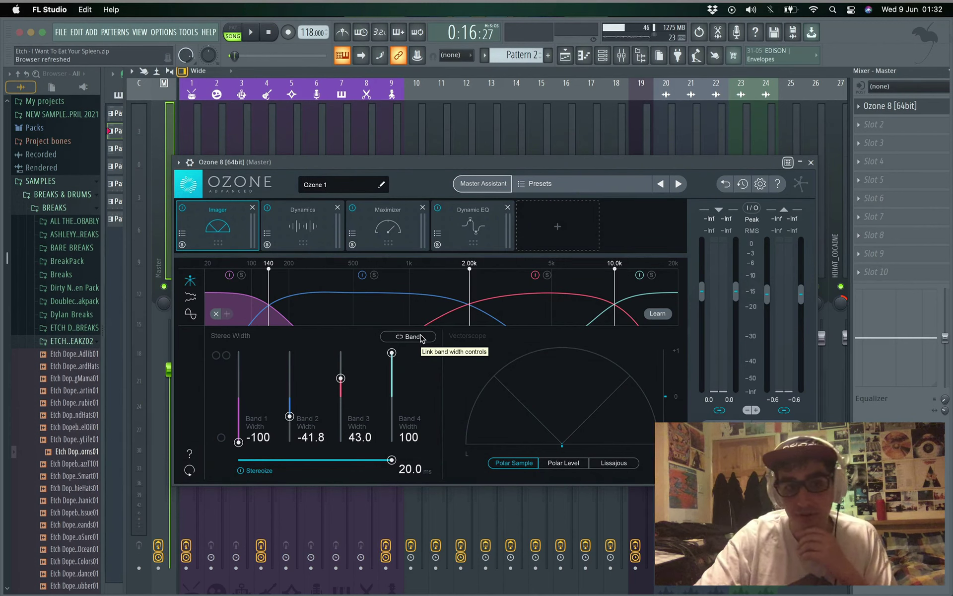
Revisit the Dynamics module and return to the Imager, pulling Band 1's stereo width down to its -100 minimum again
{"action": "left_click", "coordinate": [285, 237]}
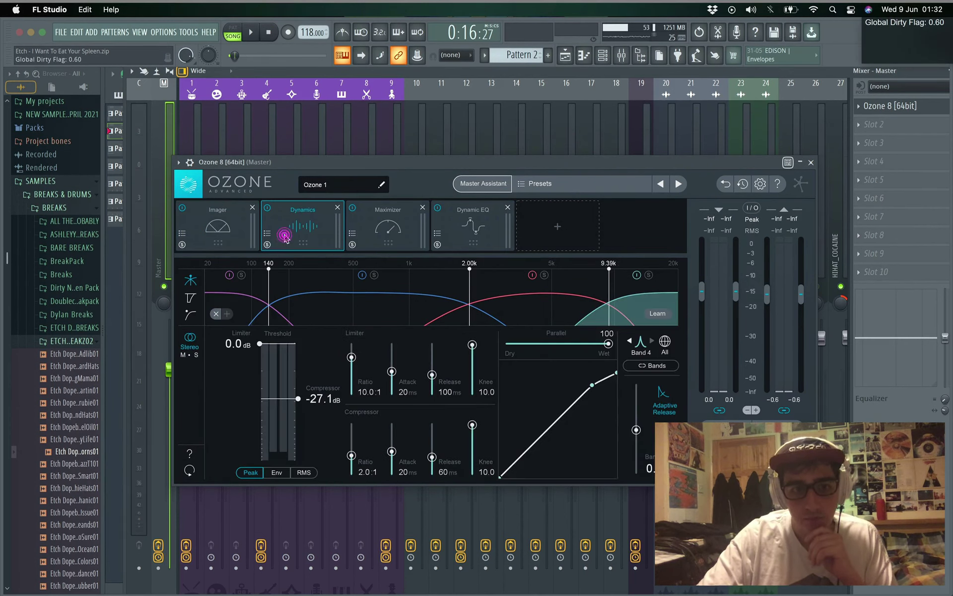
{"action": "left_click", "coordinate": [219, 226]}
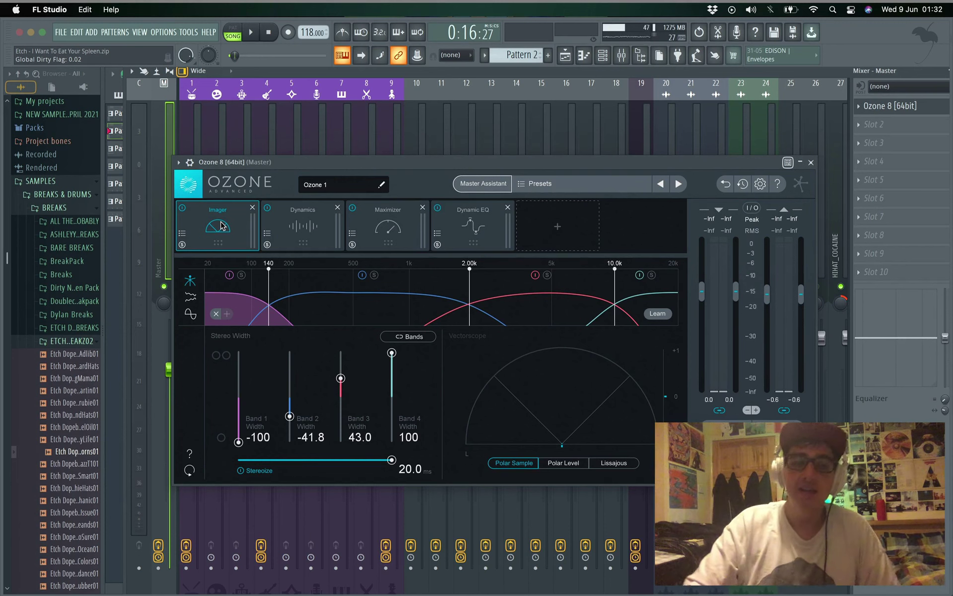
{"action": "left_click_drag", "start_coordinate": [238, 441], "coordinate": [224, 482]}
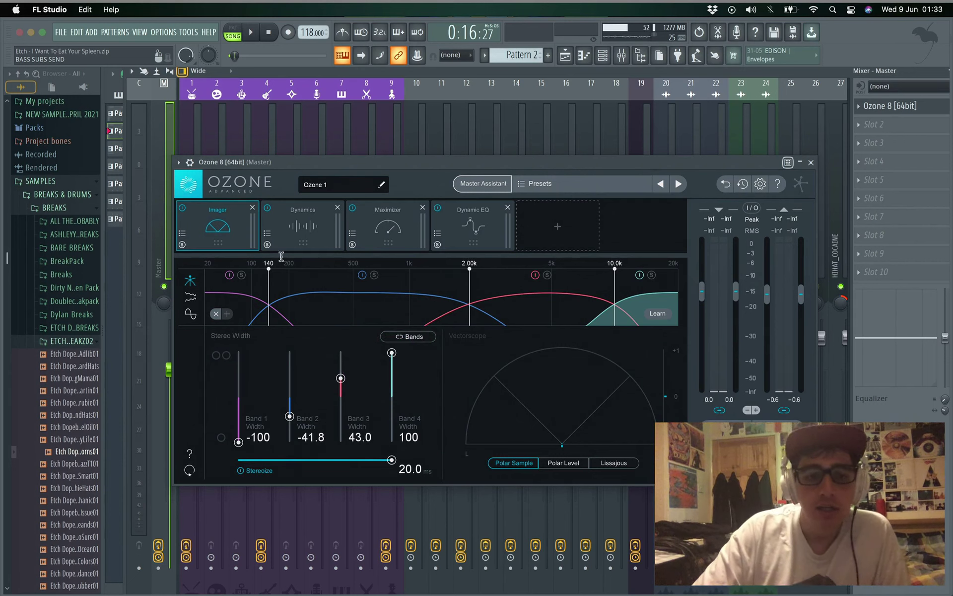
View Ozone's Dynamics, Maximizer and Dynamic EQ modules and bypass the Dynamics module
{"action": "left_click", "coordinate": [308, 227]}
{"action": "left_click", "coordinate": [395, 225]}
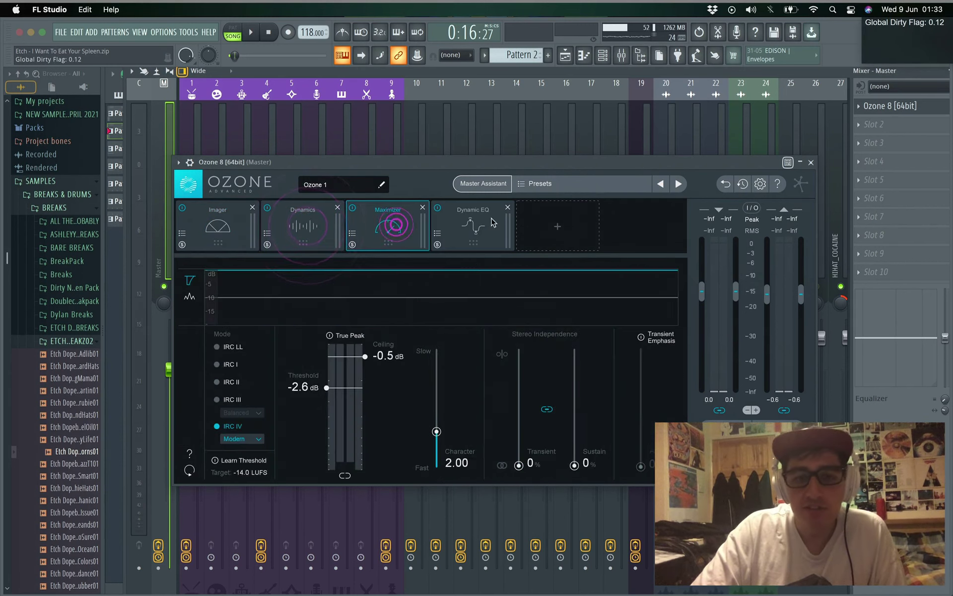
{"action": "left_click", "coordinate": [481, 216]}
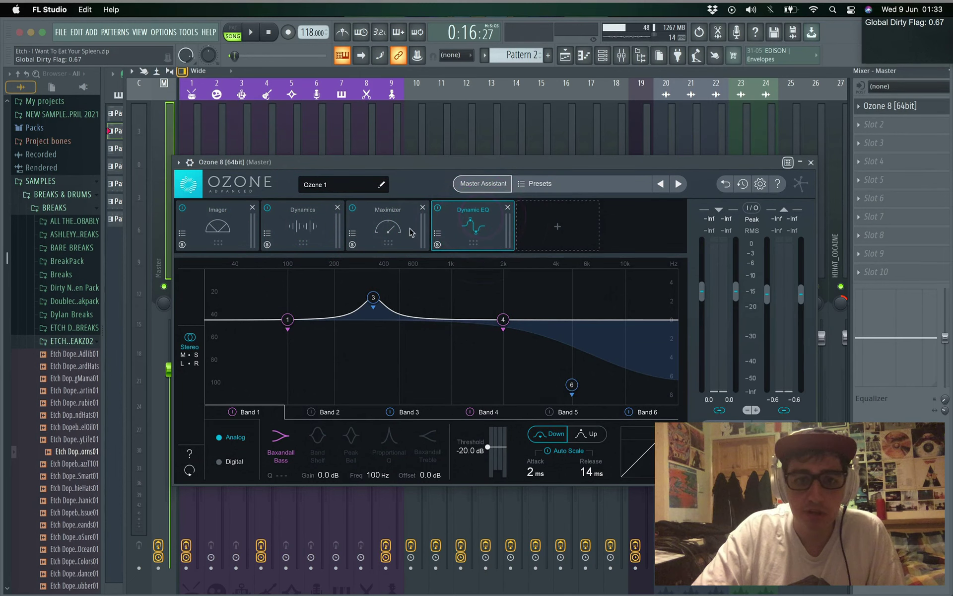
{"action": "left_click", "coordinate": [279, 229]}
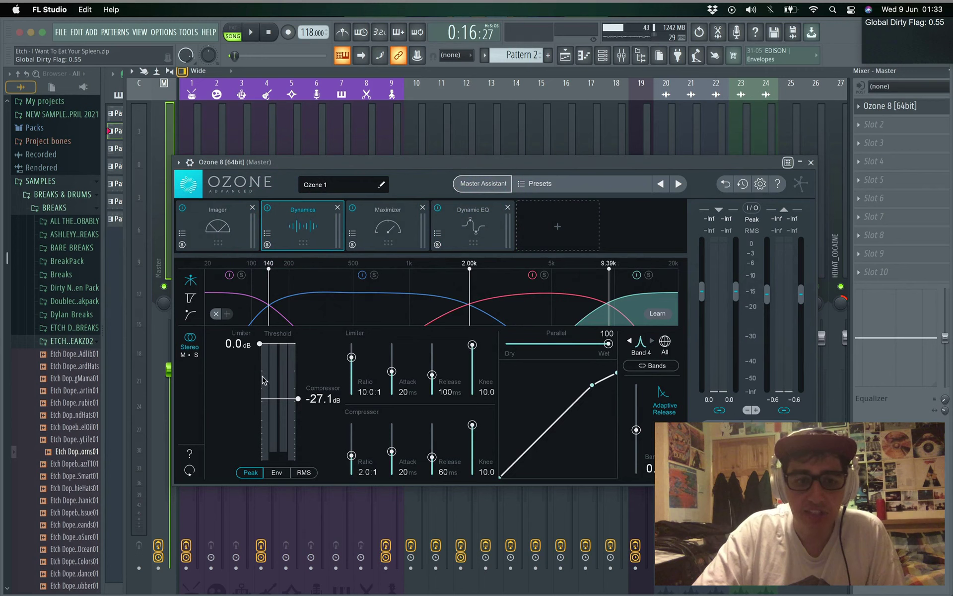
{"action": "left_click", "coordinate": [267, 207]}
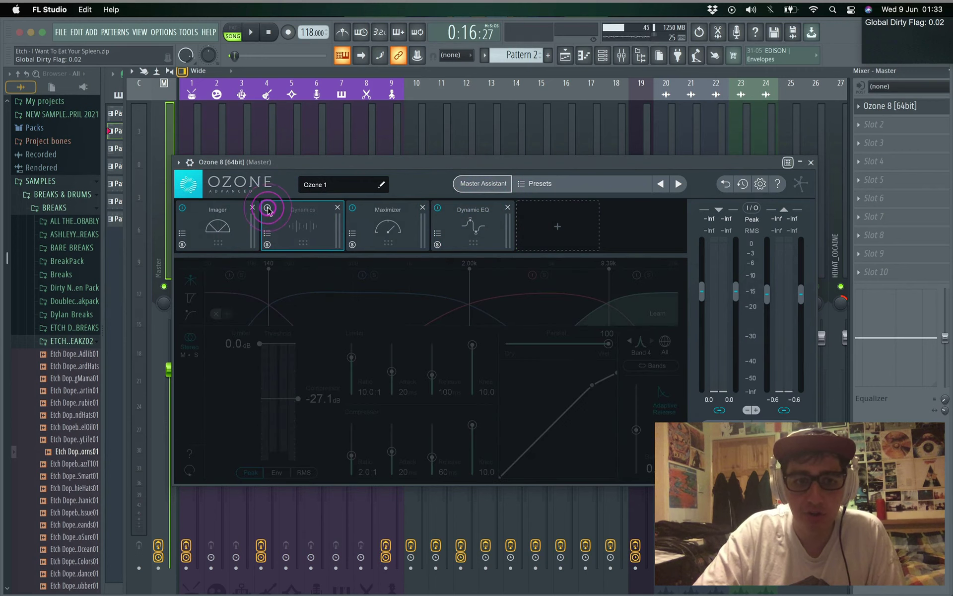
Play the track briefly with Ozone's Maximizer module open to examine its limiting and stop playback
{"action": "left_click", "coordinate": [410, 222]}
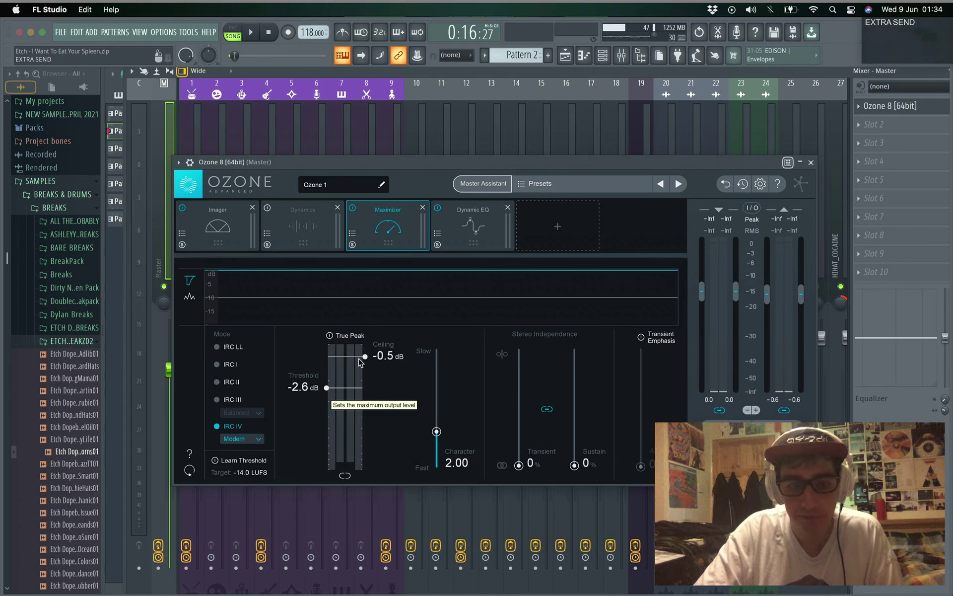
{"action": "key", "text": "space"}
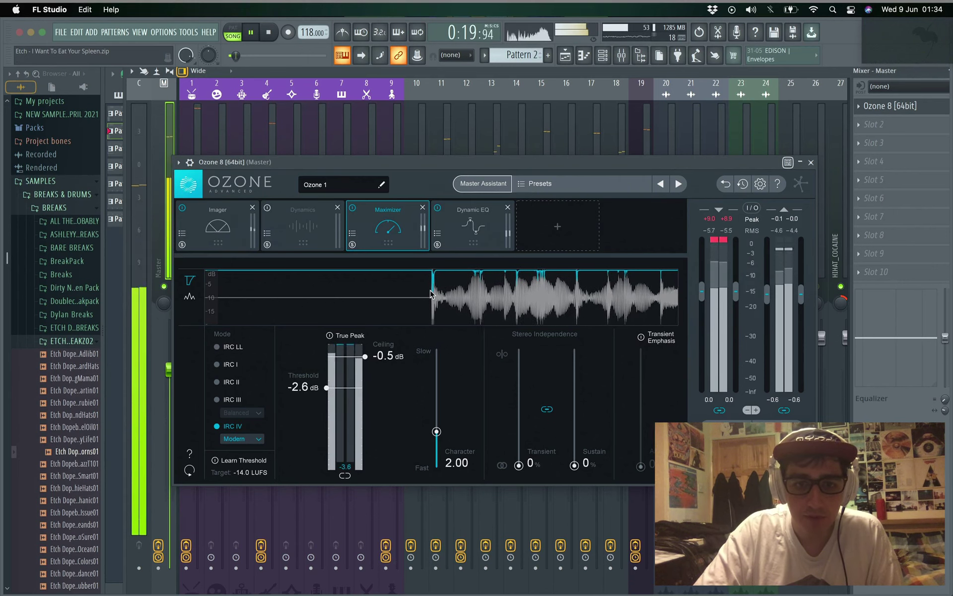
{"action": "key", "text": "space"}
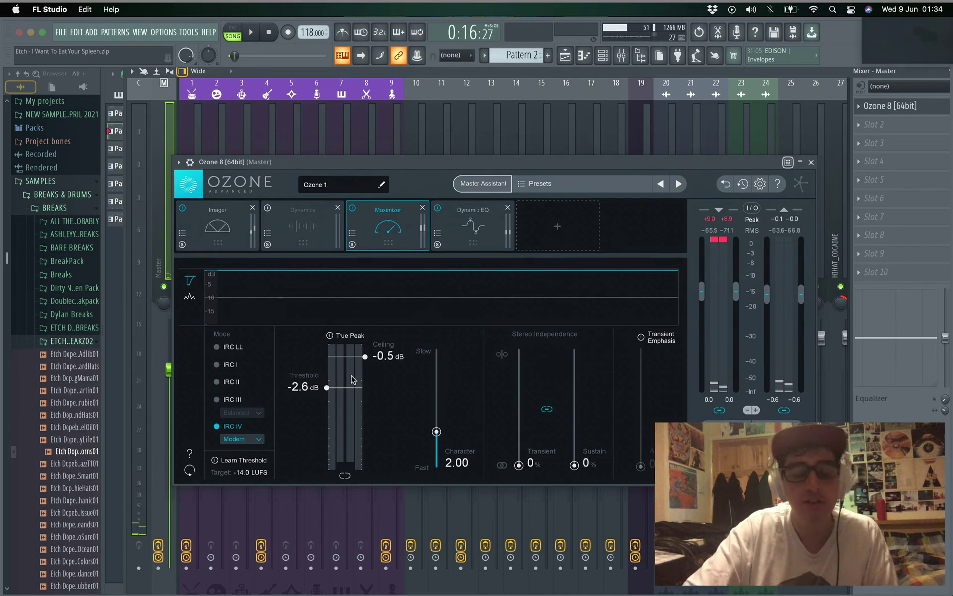
Open Ozone's Dynamic EQ and play the track, resetting the output peak readings during playback before stopping it
{"action": "left_click", "coordinate": [479, 237]}
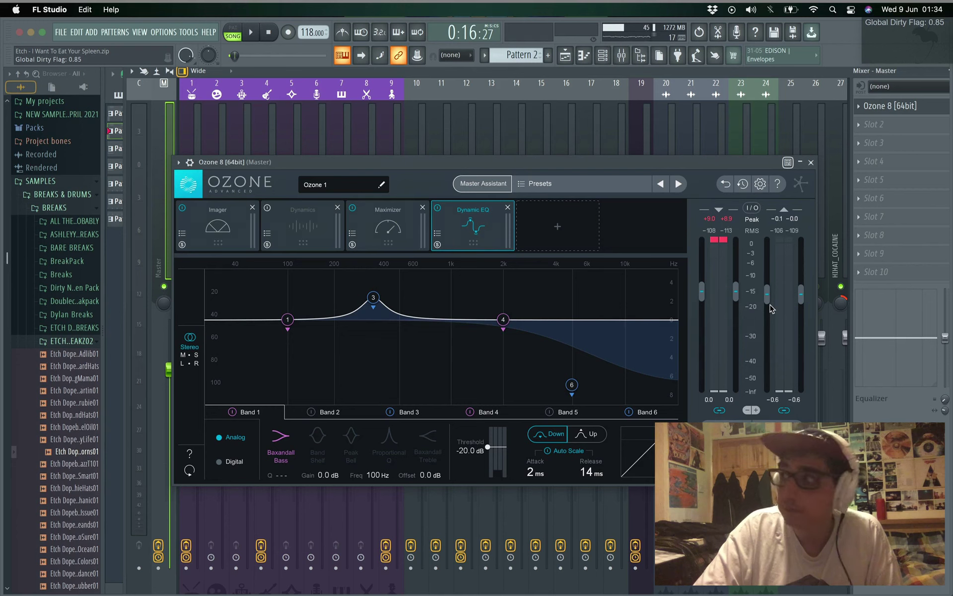
{"action": "key", "text": "space"}
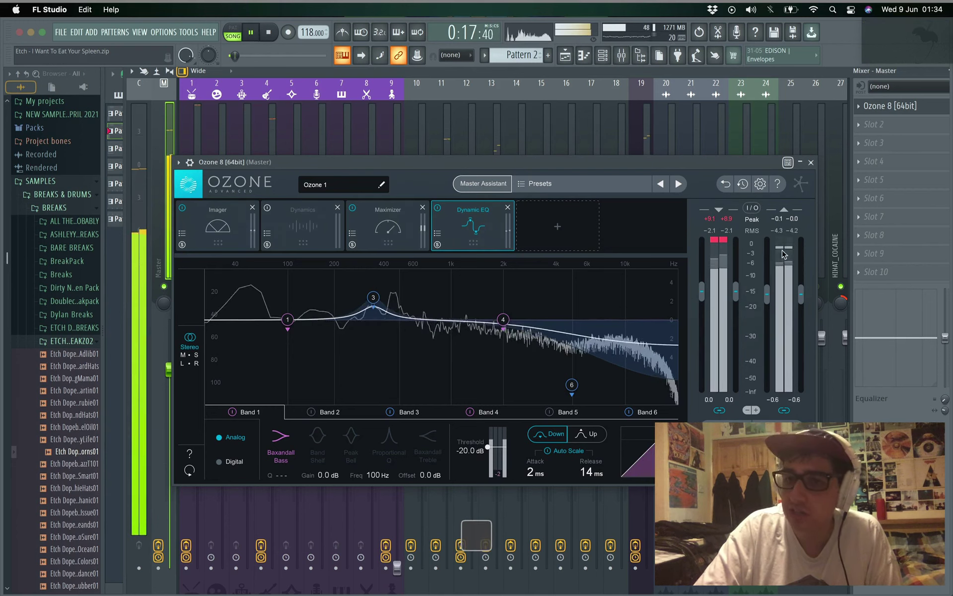
{"action": "left_click", "coordinate": [781, 221]}
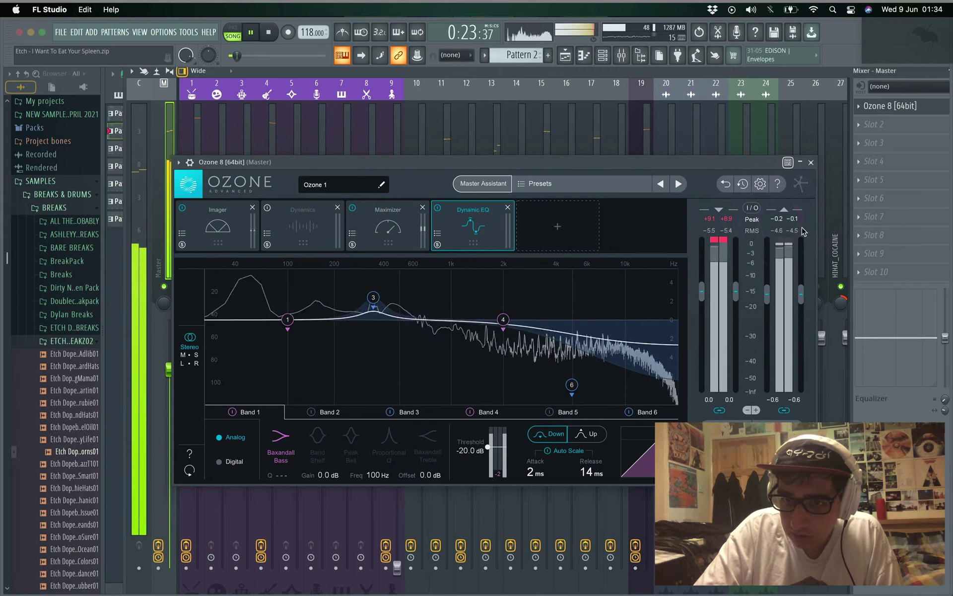
{"action": "key", "text": "space"}
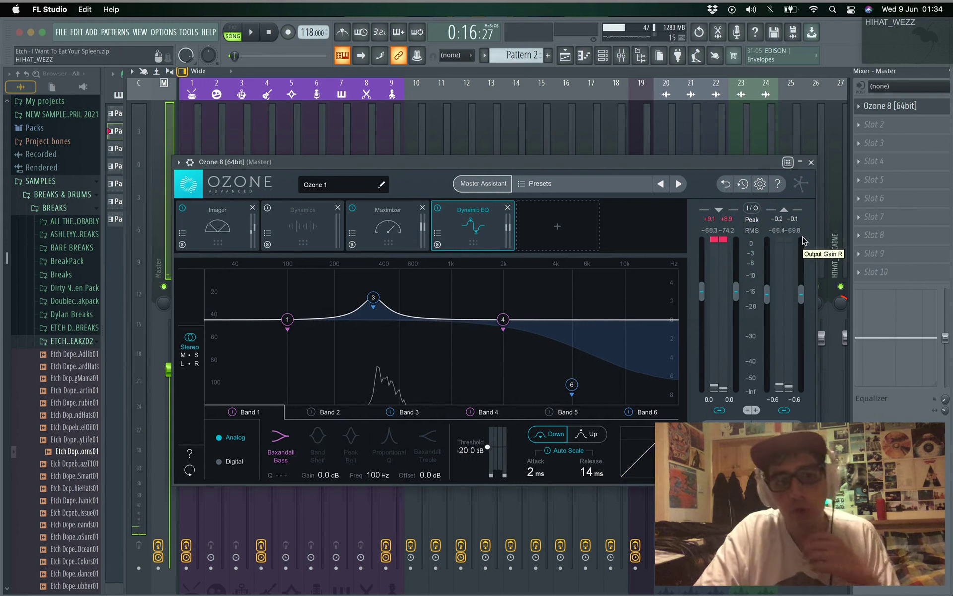
Close the Ozone 8 window, move the mixer down off the playlist and bring the full playlist arrangement to the front
{"action": "left_click", "coordinate": [811, 163]}
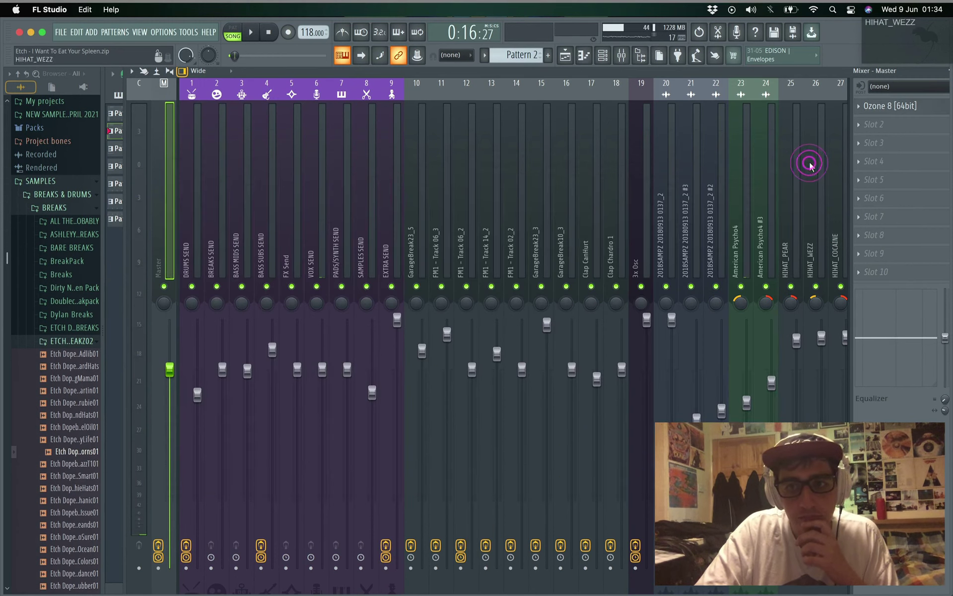
{"action": "left_click_drag", "start_coordinate": [812, 73], "coordinate": [730, 337]}
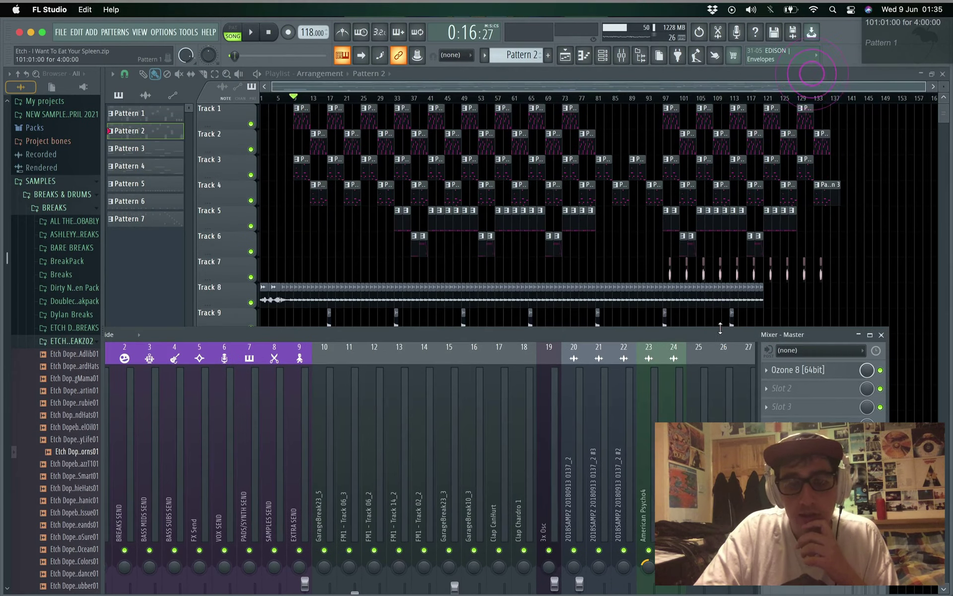
{"action": "left_click", "coordinate": [667, 82]}
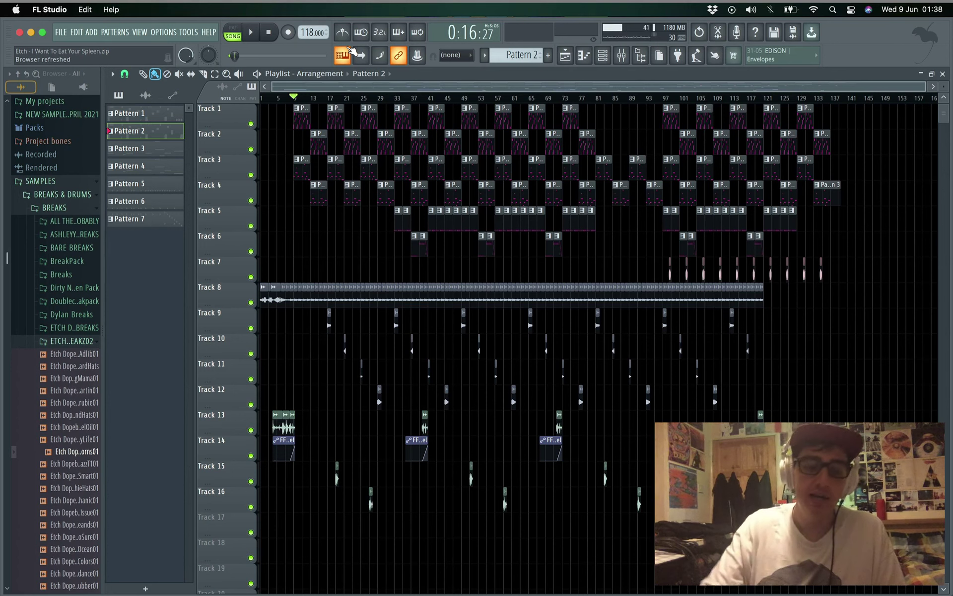
{"action": "mouse_move", "coordinate": [187, 571]}
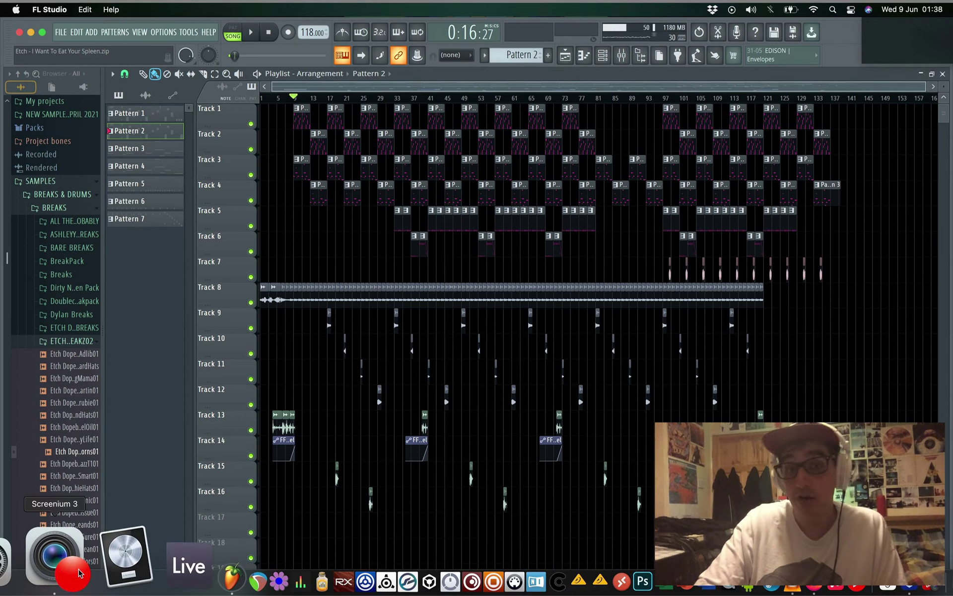